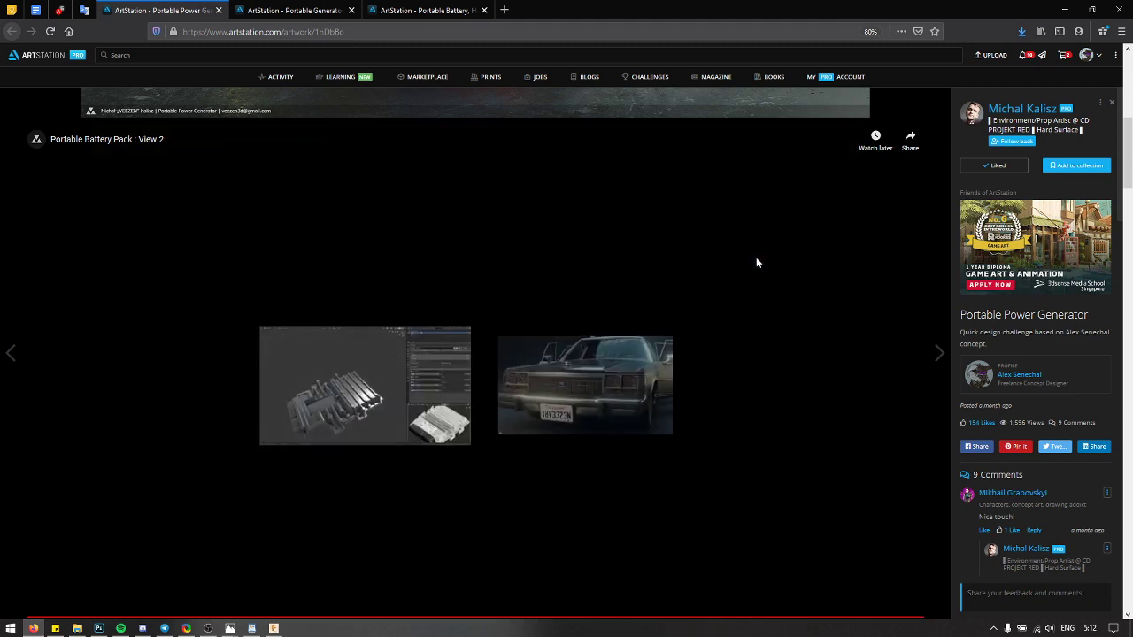
Step: Examine the Portable Power Generator renders and View 1 video, and open the artist's profile in a new tab
scroll(744, 261, up, 5)
scroll(742, 272, up, 2)
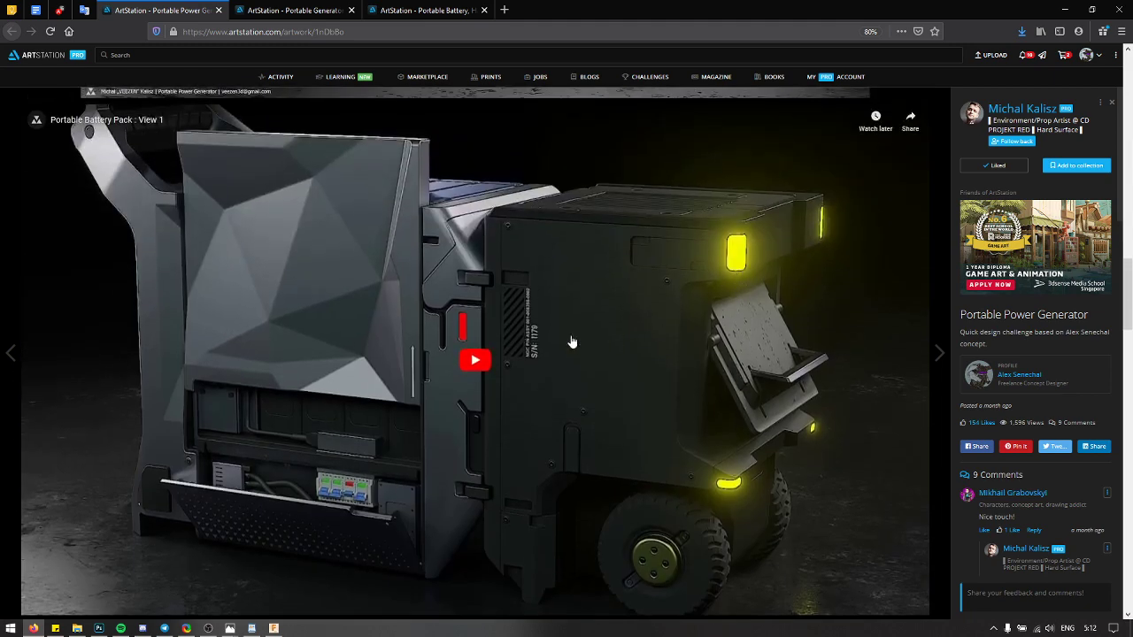
click(524, 342)
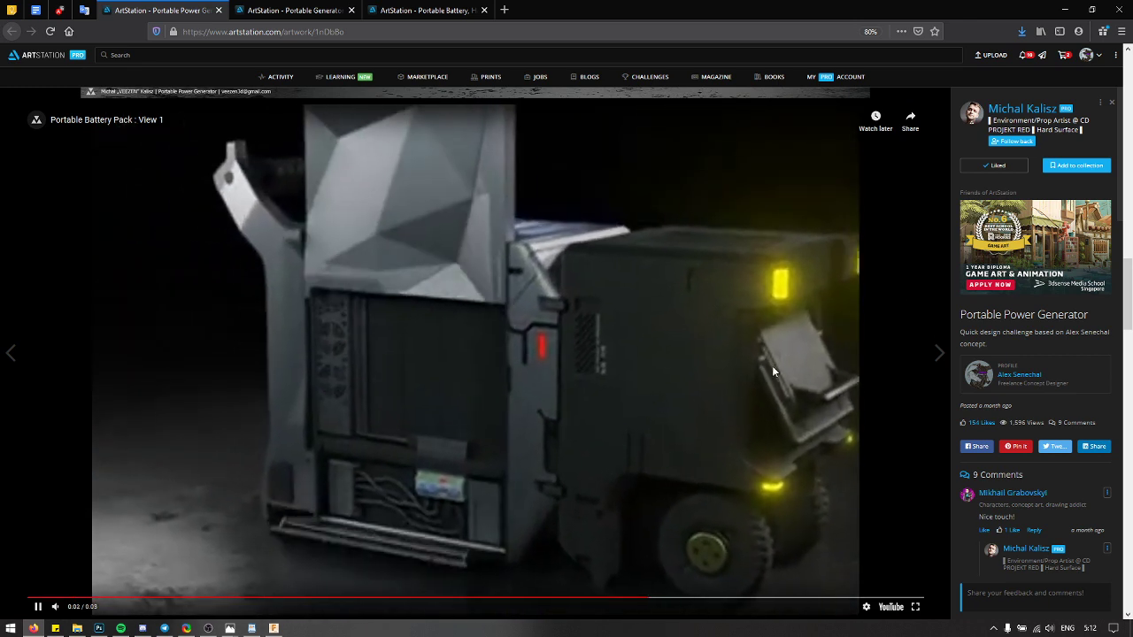
scroll(810, 354, down, 4)
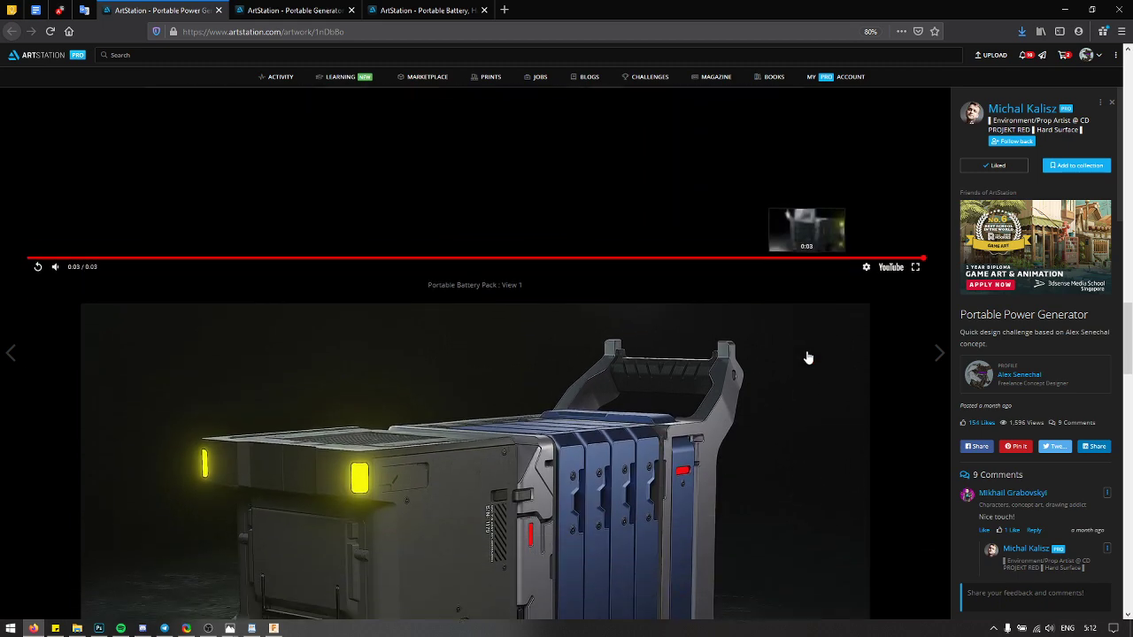
scroll(802, 328, down, 3)
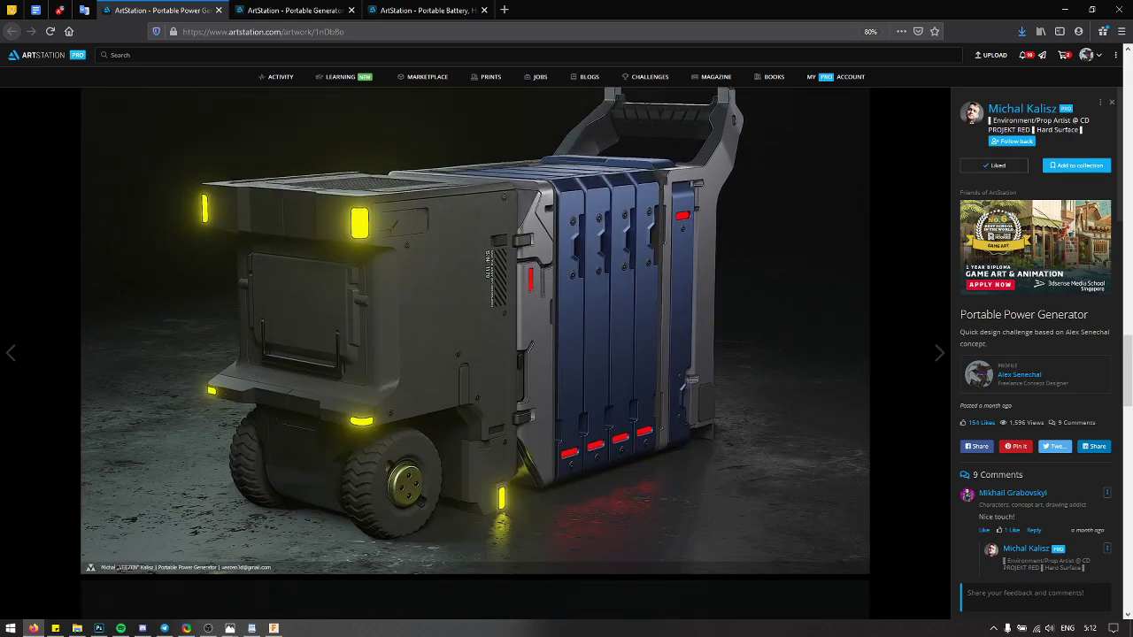
middle_click(1018, 111)
scroll(573, 249, down, 5)
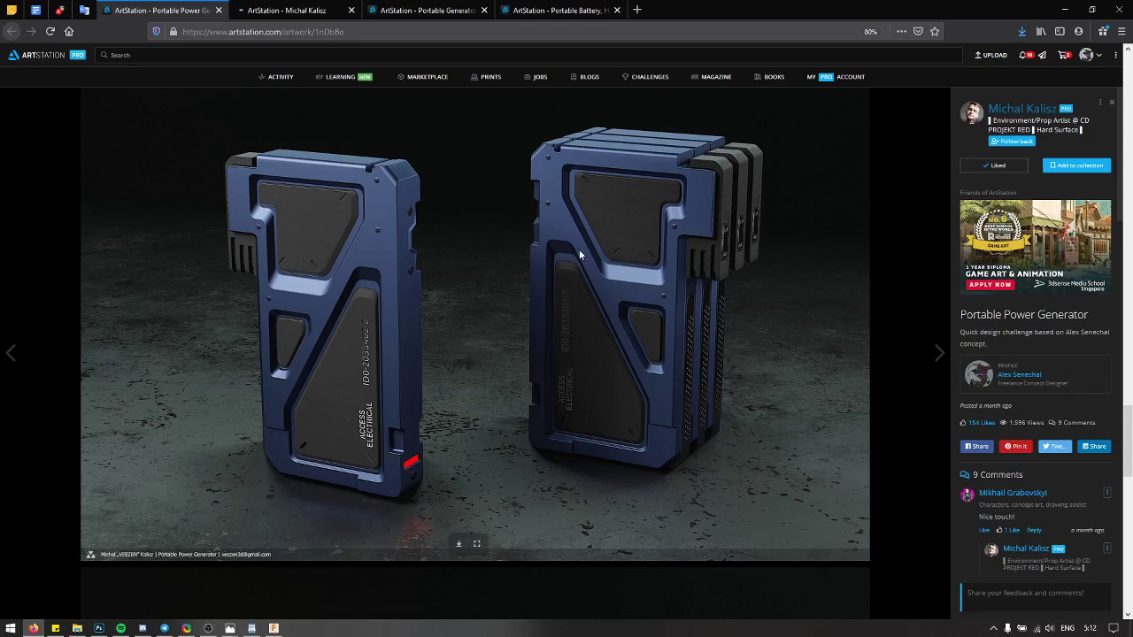
scroll(580, 256, down, 5)
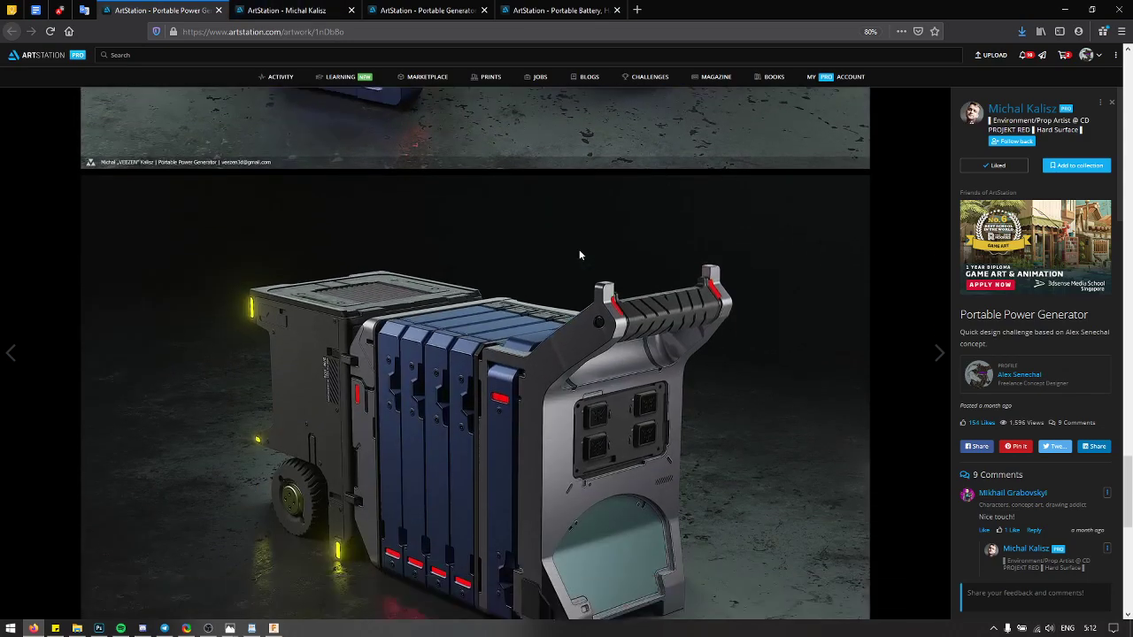
scroll(579, 255, down, 5)
scroll(577, 247, up, 6)
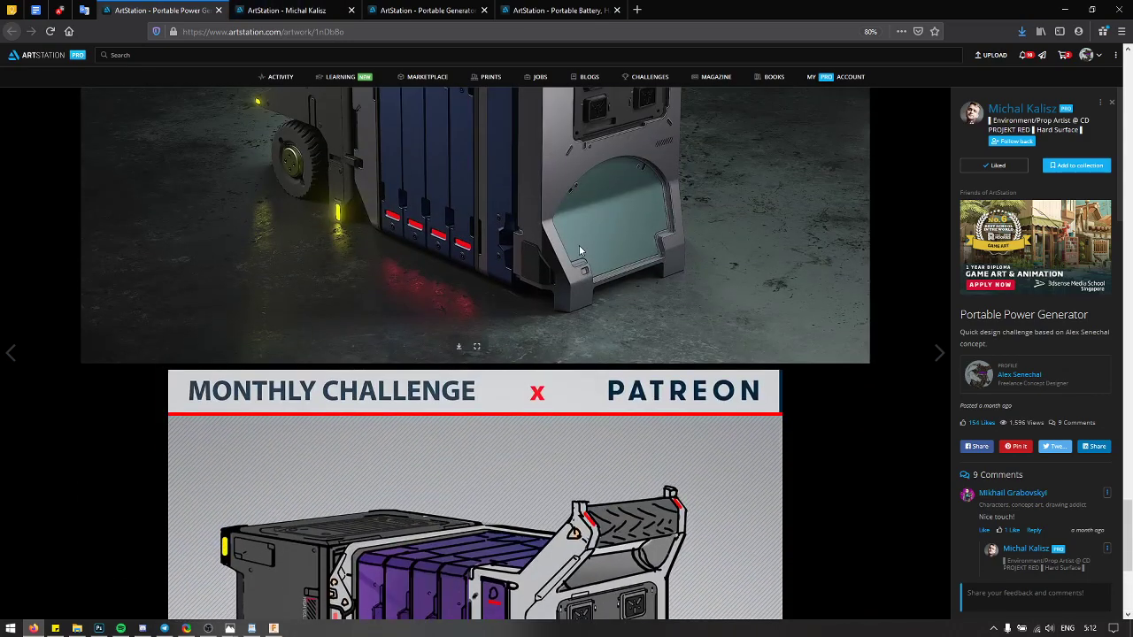
Step: Look through the artist's portfolio, examining the weapon, vehicle and prop projects
click(286, 9)
scroll(379, 133, down, 4)
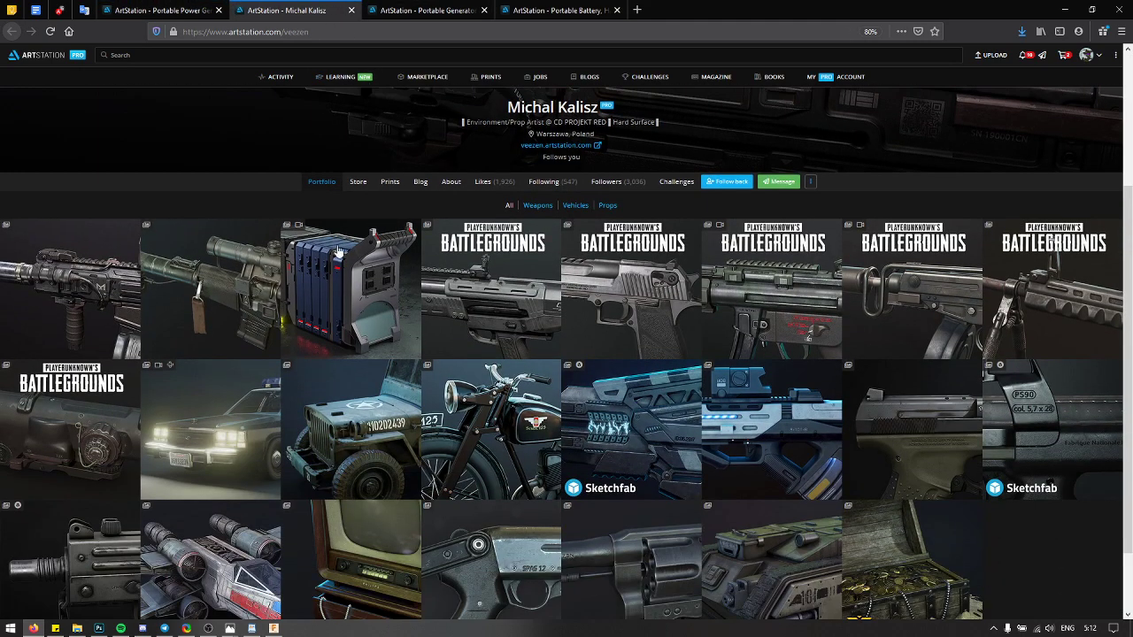
scroll(391, 289, down, 2)
scroll(391, 290, up, 5)
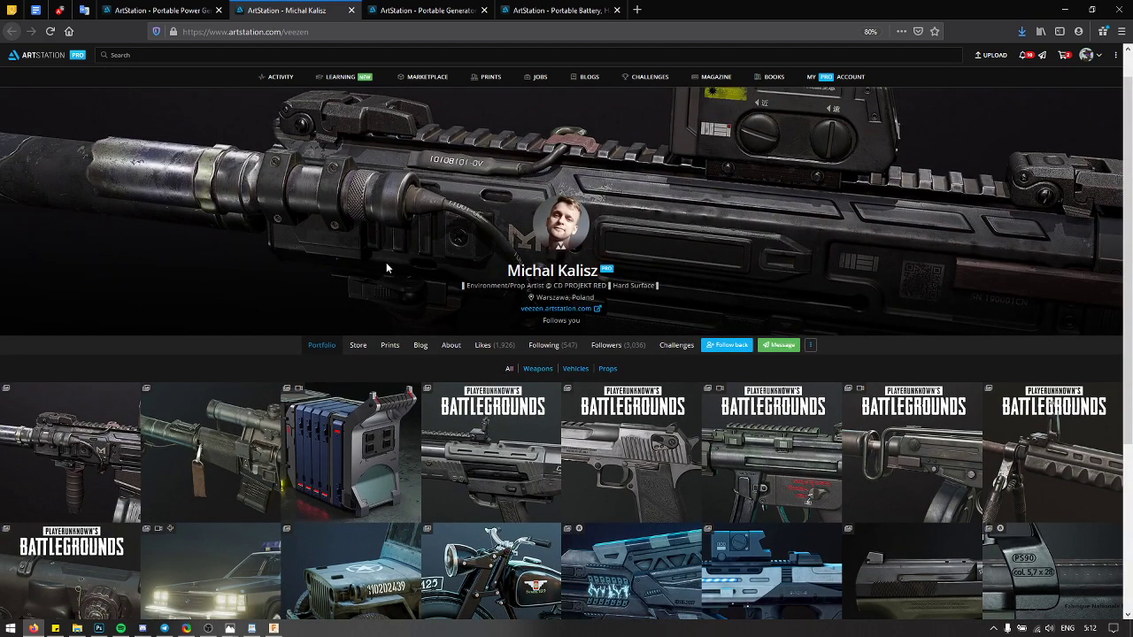
scroll(385, 260, down, 3)
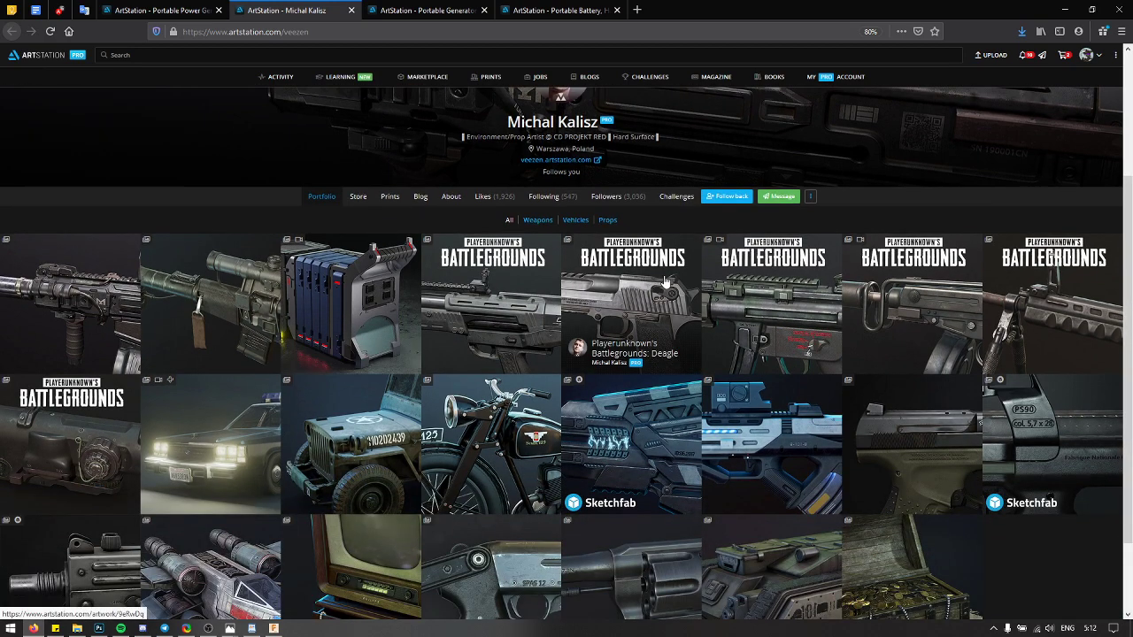
scroll(667, 282, down, 1)
scroll(666, 281, down, 2)
scroll(369, 88, up, 6)
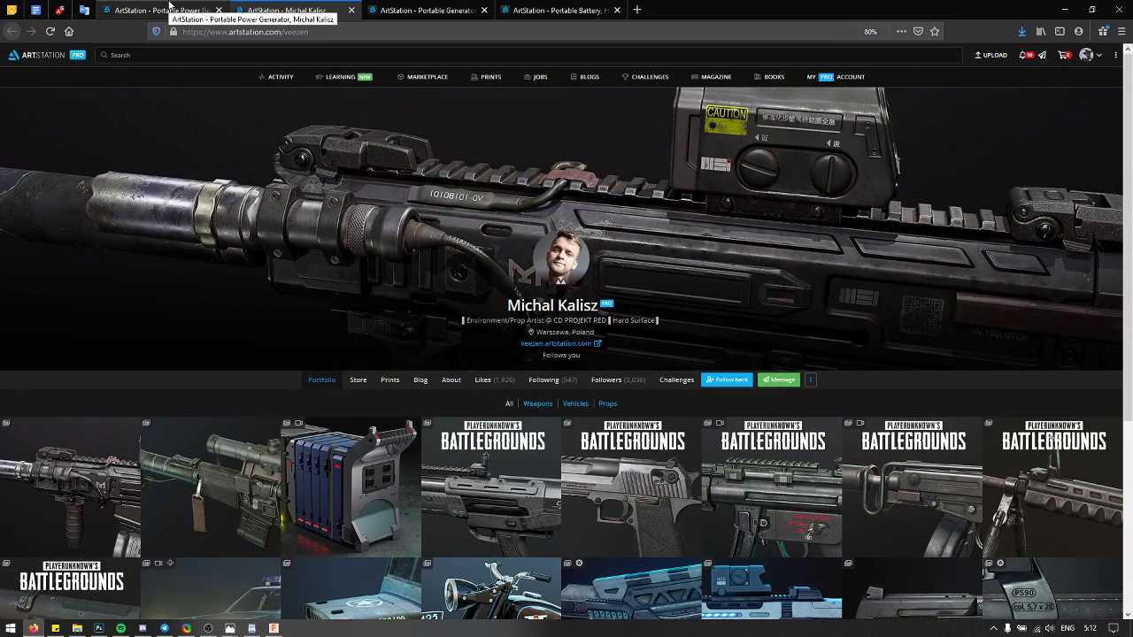
Step: Open the artist's pbp-01 generator render from the contest folder as a new document in Photoshop
click(342, 460)
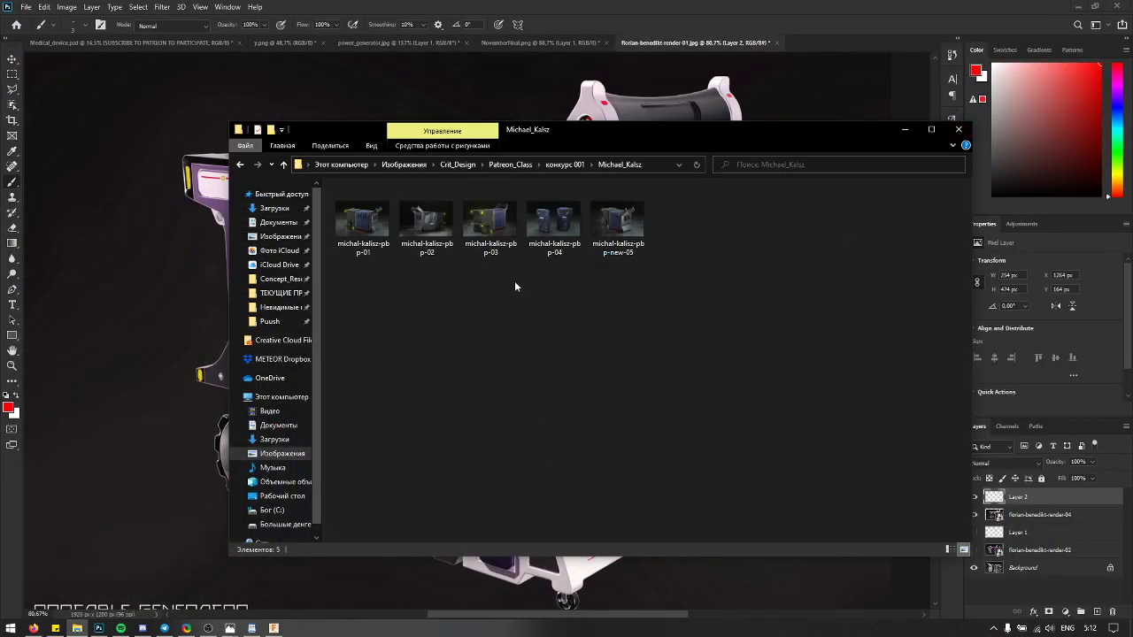
drag(358, 228, 830, 43)
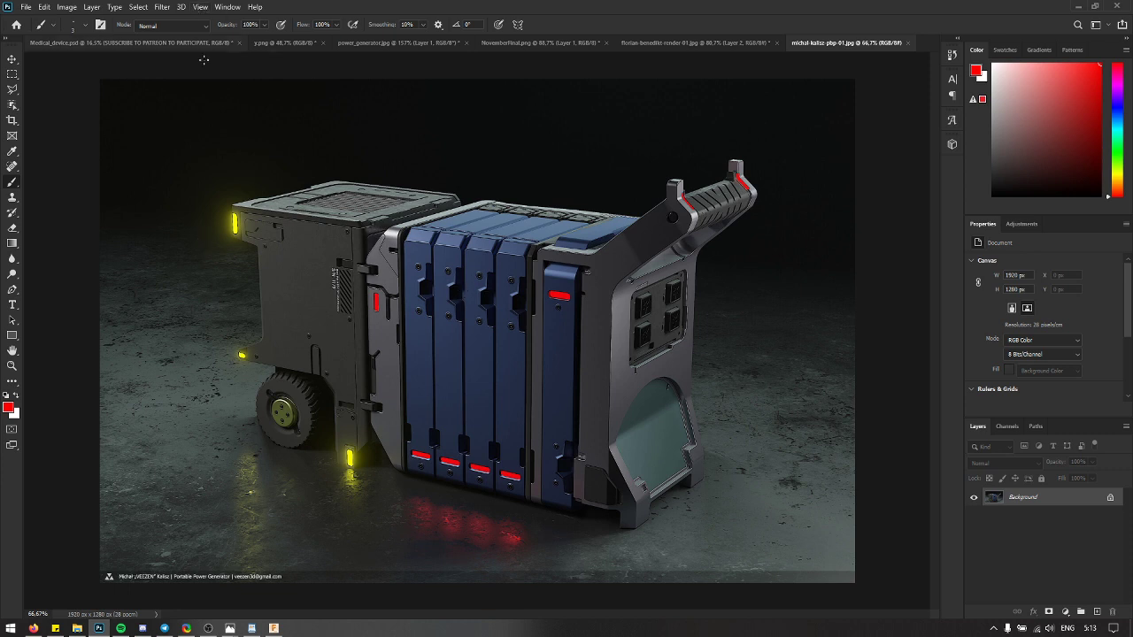
key(l)
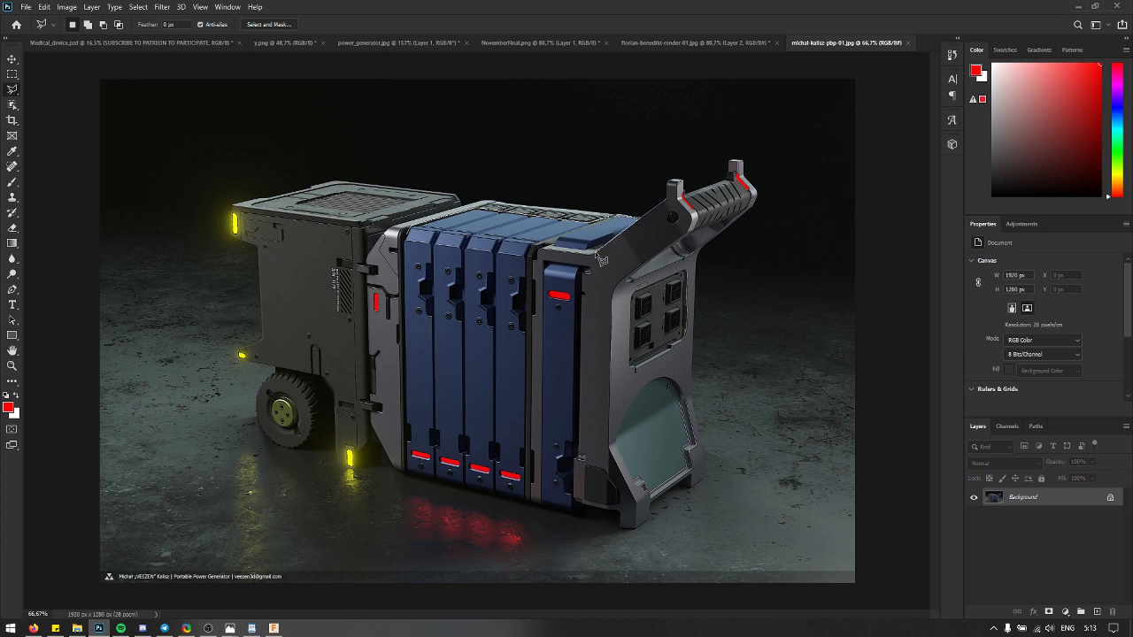
mouse_move(553, 253)
mouse_down()
mouse_move(536, 259)
mouse_move(533, 279)
mouse_move(538, 501)
mouse_move(403, 478)
mouse_move(406, 239)
mouse_move(620, 218)
mouse_move(552, 253)
mouse_move(582, 301)
mouse_move(580, 510)
mouse_move(546, 511)
mouse_move(534, 482)
mouse_move(537, 292)
mouse_move(547, 270)
mouse_move(561, 271)
mouse_up()
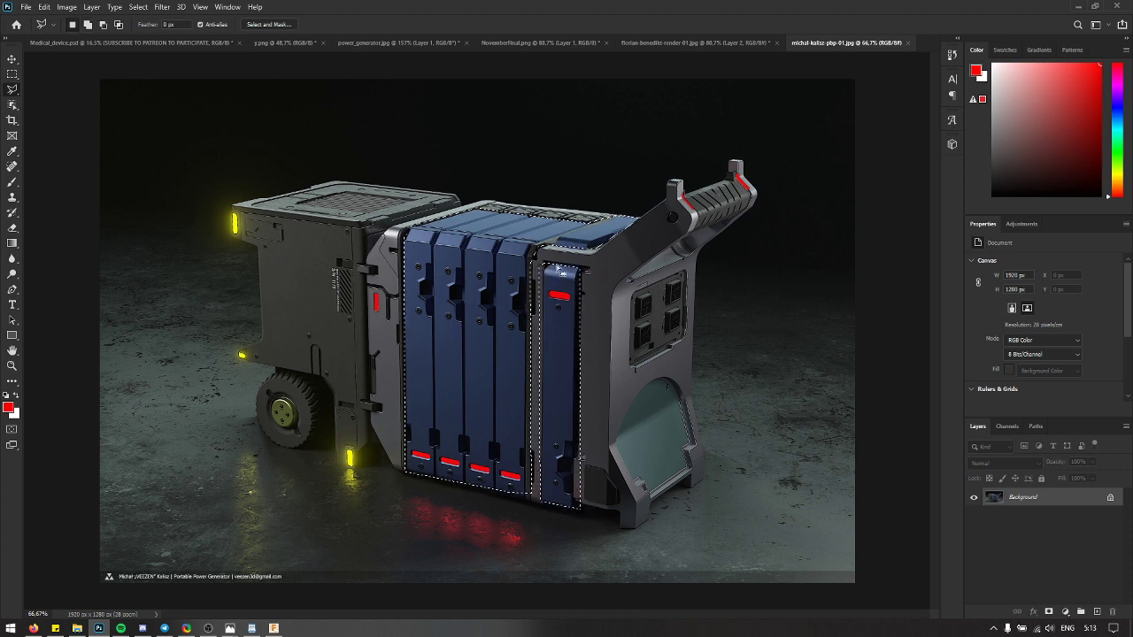
scroll(567, 266, up, 3)
key(ctrl+i)
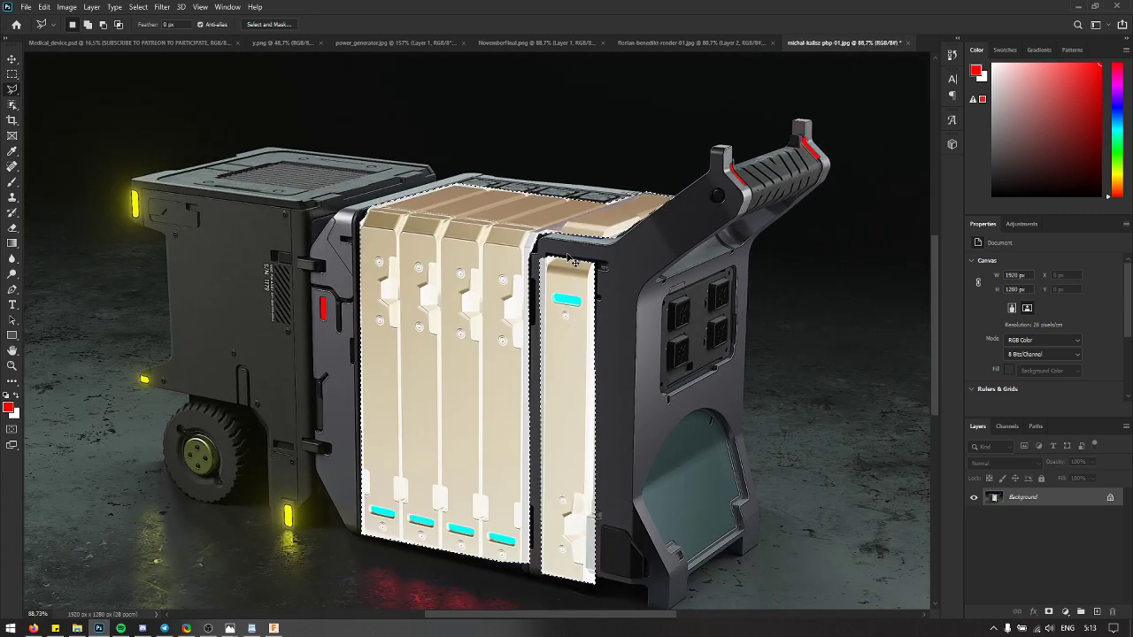
key(ctrl+z)
key(ctrl+u)
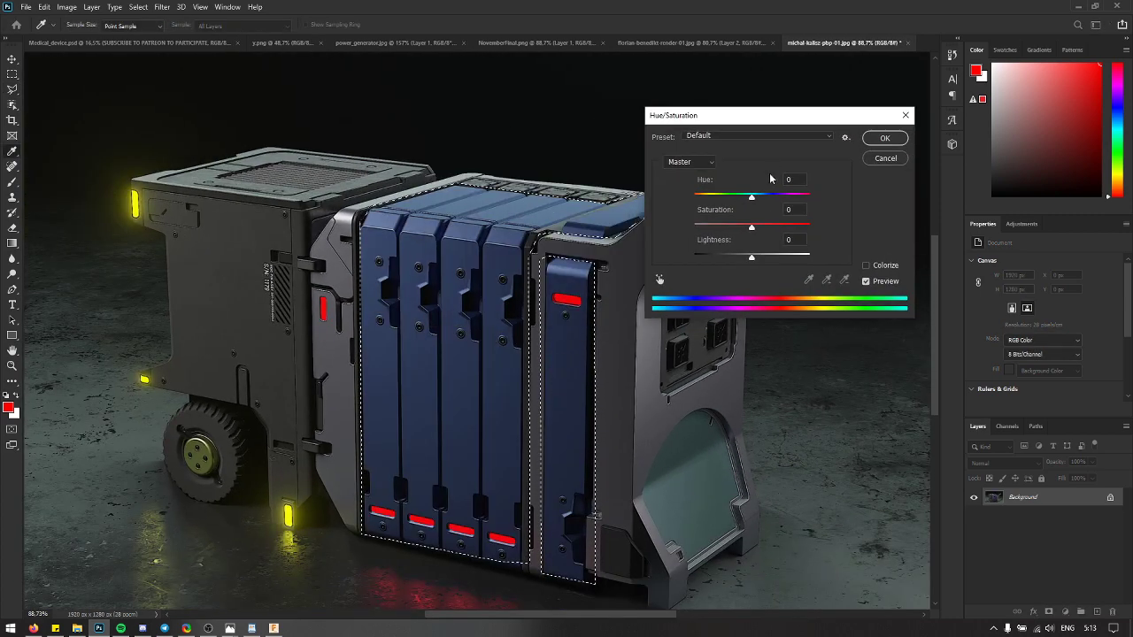
mouse_move(751, 195)
mouse_down()
mouse_move(732, 197)
mouse_move(752, 196)
mouse_up()
key(Escape)
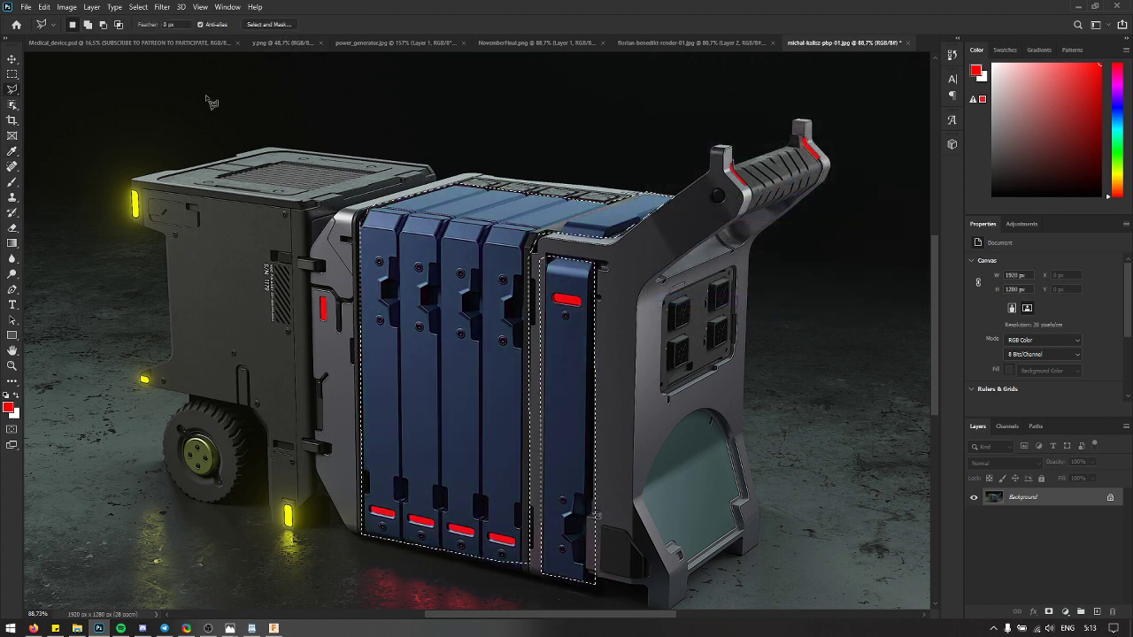
key(m)
key(ctrl+d)
Step: Select the red accents of the generator by Color Range with a fuzziness of 91 and copy them to a new layer
click(162, 6)
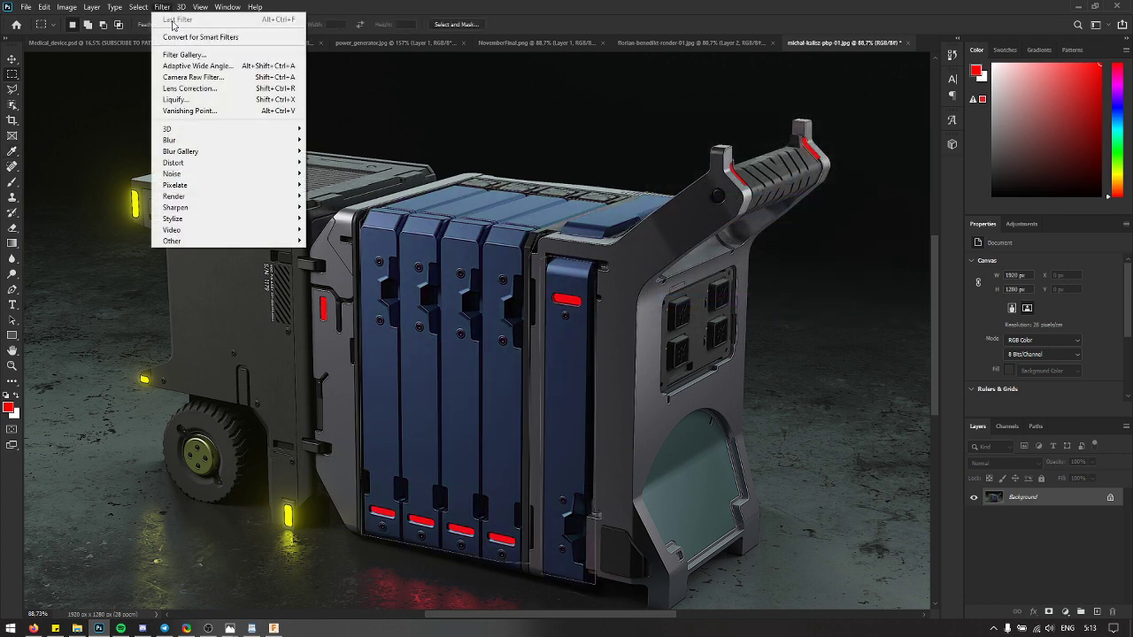
mouse_move(140, 8)
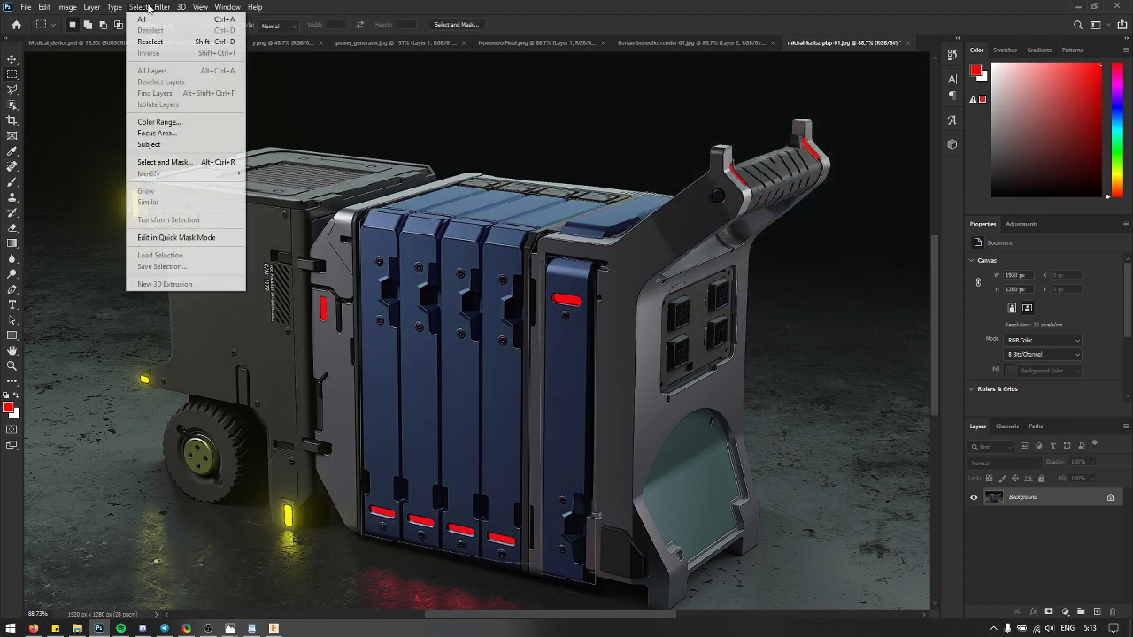
click(177, 122)
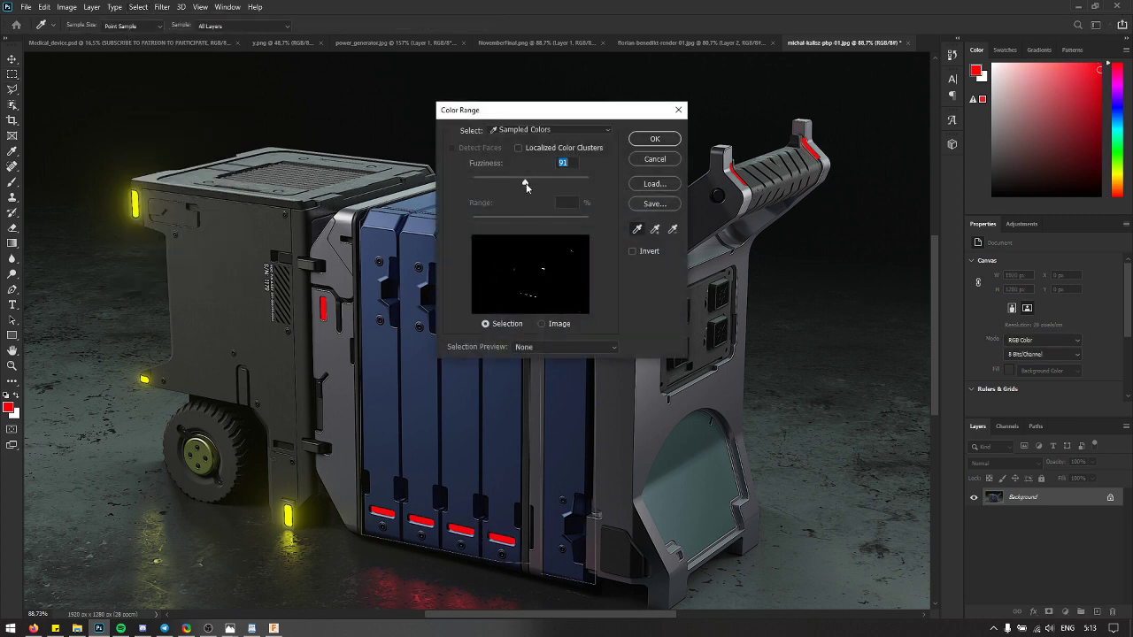
click(634, 142)
key(ctrl+j)
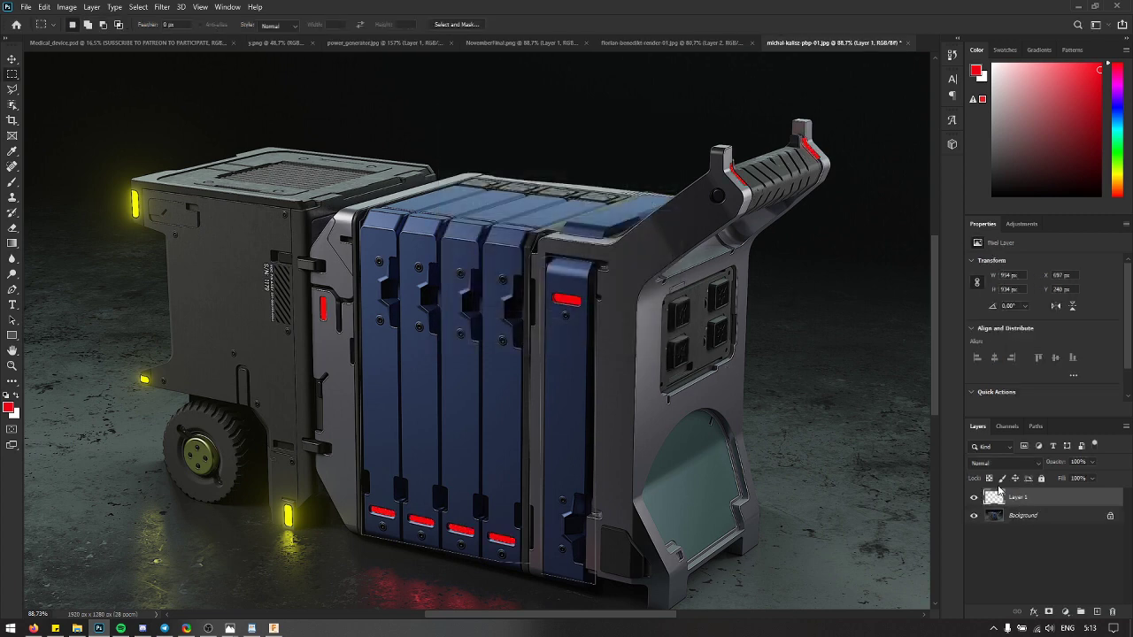
Step: Convert the copied accent layer to black and white
key(ctrl+alt+shift+b)
key(Return)
key(v)
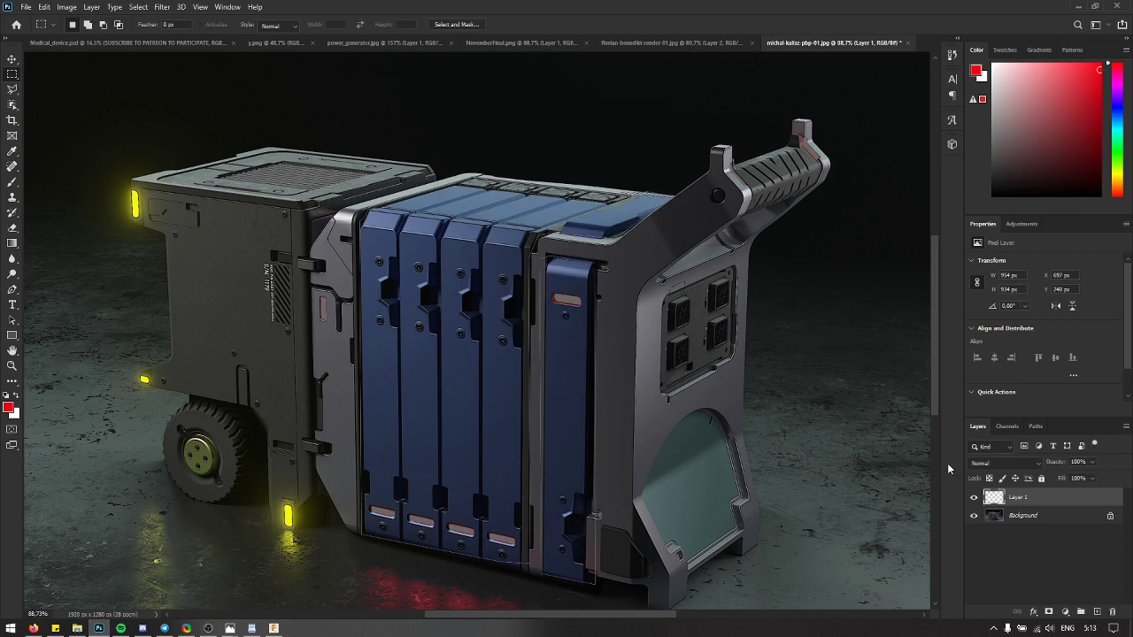
scroll(455, 331, down, 1)
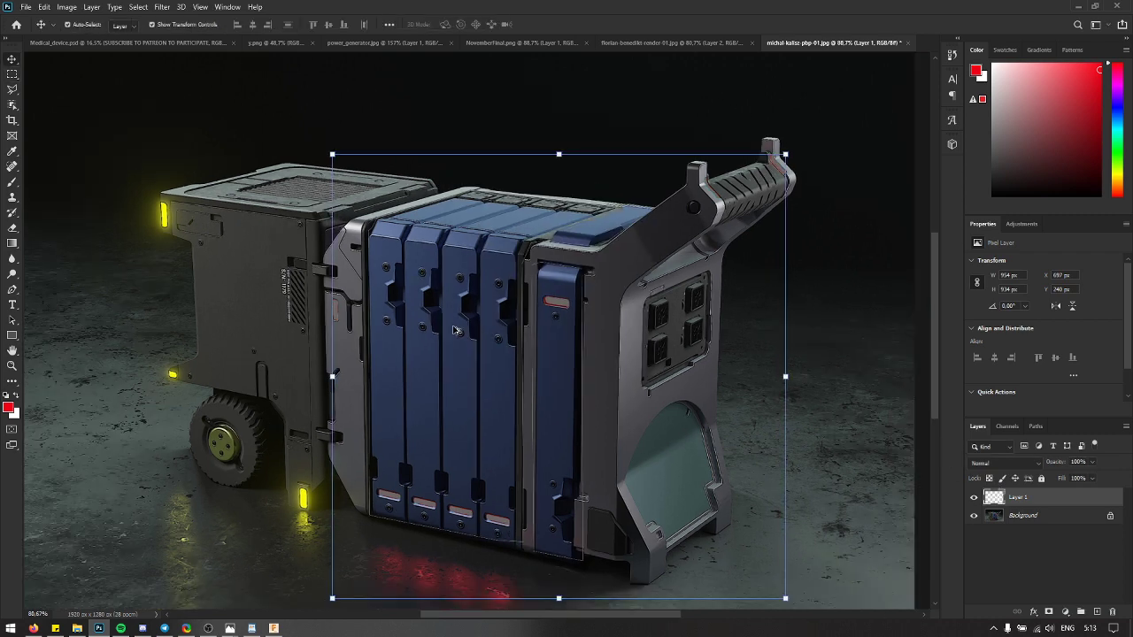
Step: Lasso the blue battery modules on the Background layer, and shift their hue by +12 and saturation by +16
key(alt+bracketleft)
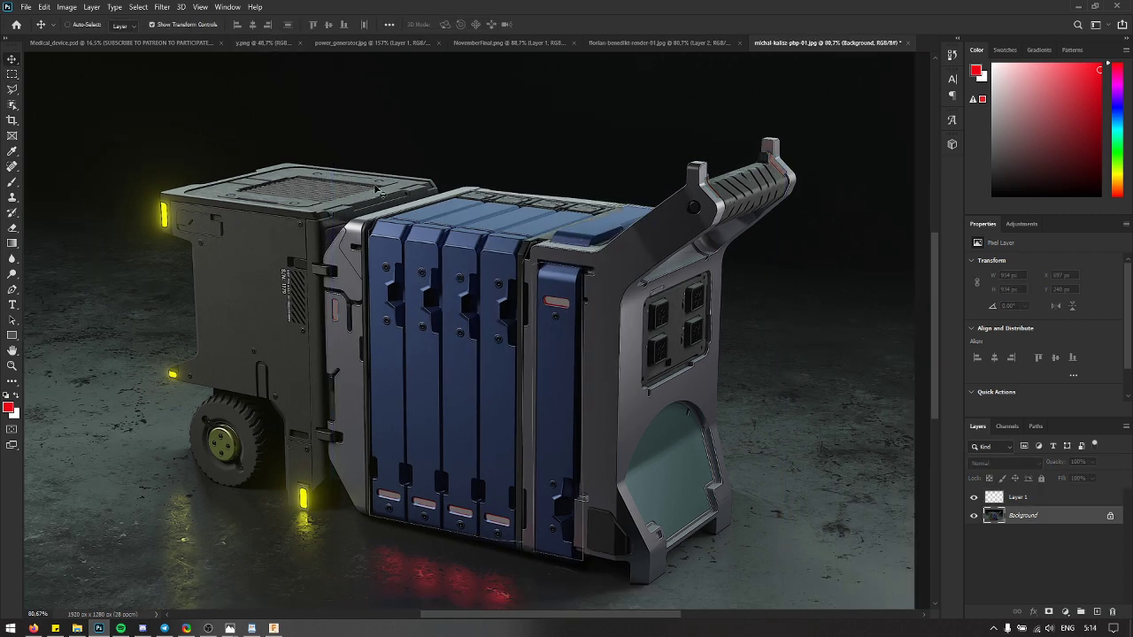
key(l)
mouse_move(366, 239)
mouse_down()
mouse_move(456, 199)
mouse_move(599, 225)
mouse_move(632, 202)
mouse_move(657, 215)
mouse_move(591, 262)
mouse_move(555, 245)
mouse_move(533, 257)
mouse_move(532, 268)
mouse_move(591, 276)
mouse_move(591, 576)
mouse_move(364, 520)
mouse_up()
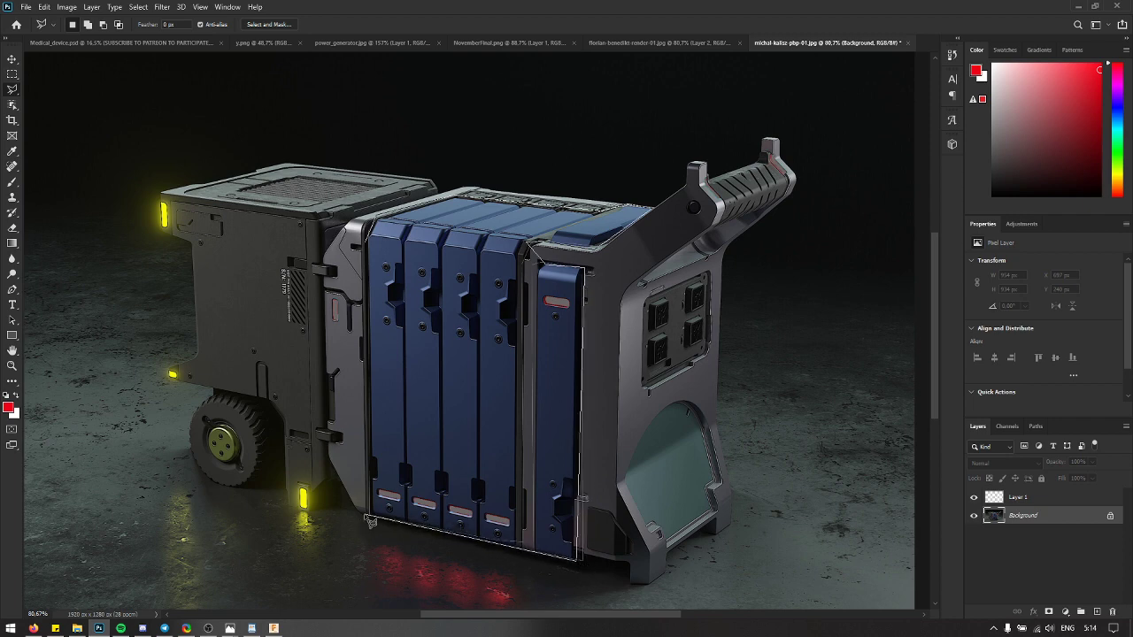
key(ctrl+u)
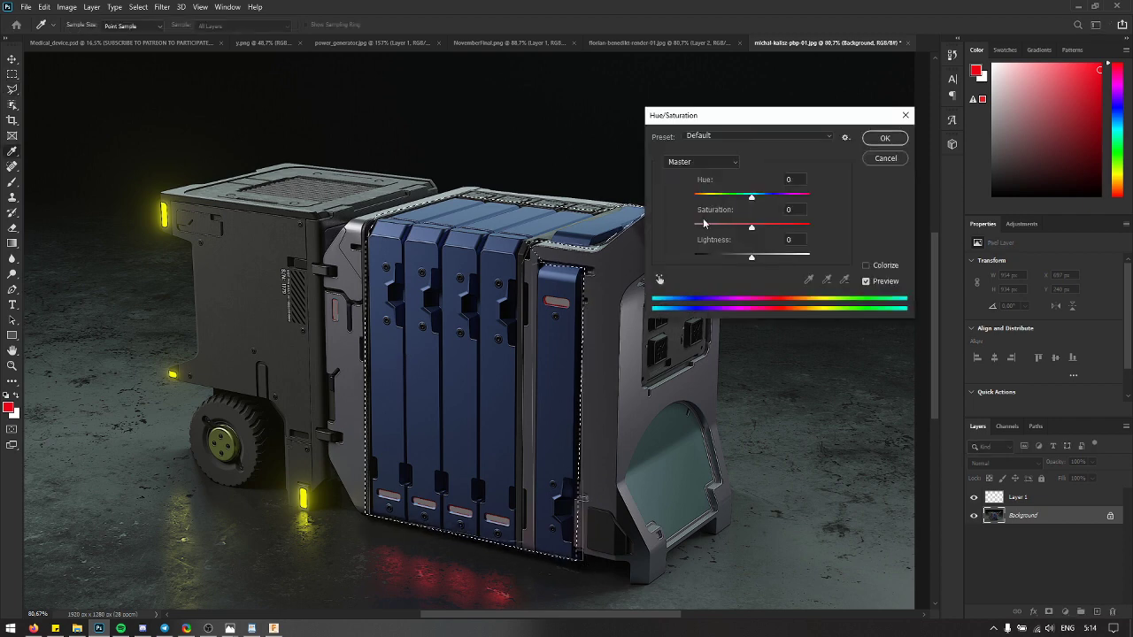
mouse_move(751, 196)
mouse_down()
mouse_move(734, 196)
mouse_move(759, 206)
mouse_move(763, 229)
mouse_move(760, 201)
mouse_up()
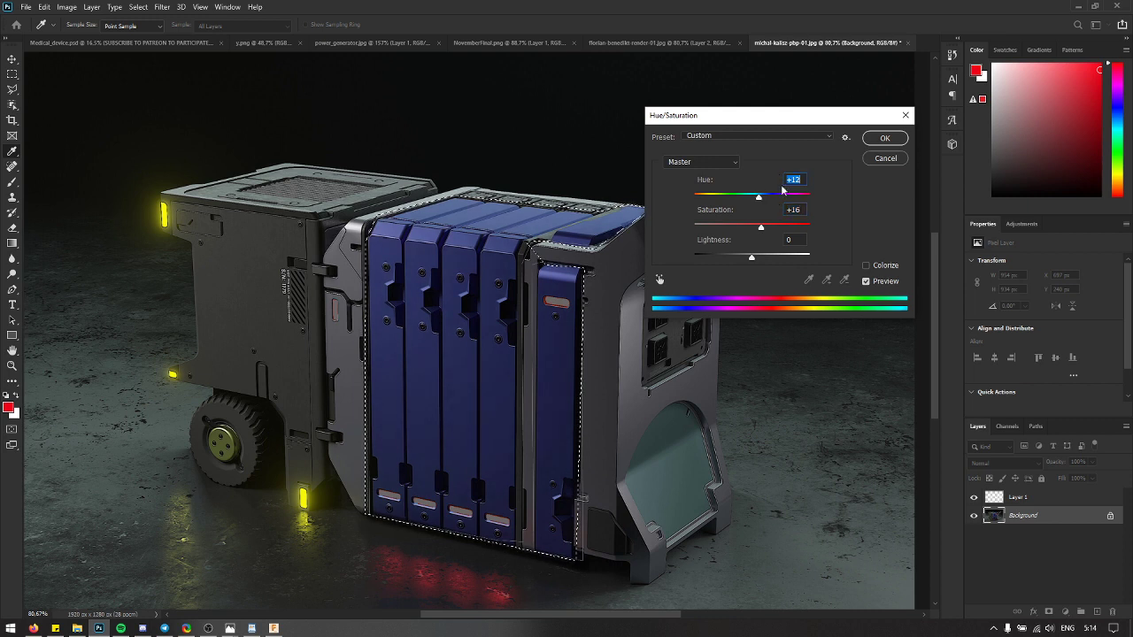
click(885, 139)
key(m)
key(ctrl+d)
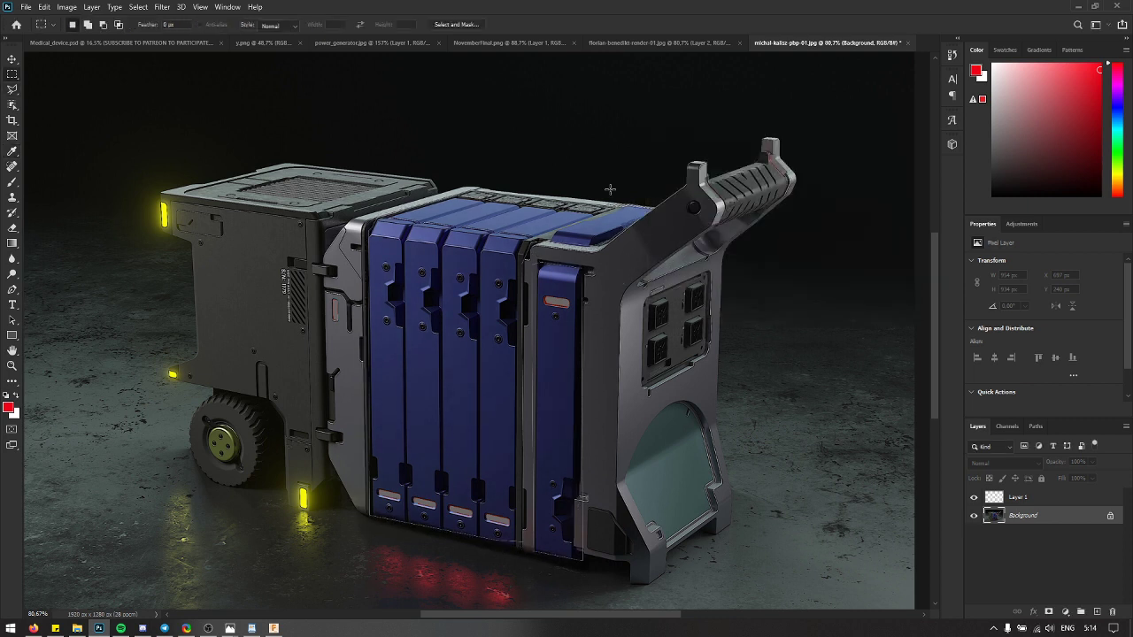
Step: Add a Color Overlay to the accent layer, Layer 1, in the pinkish red #ed1c4d
click(1018, 499)
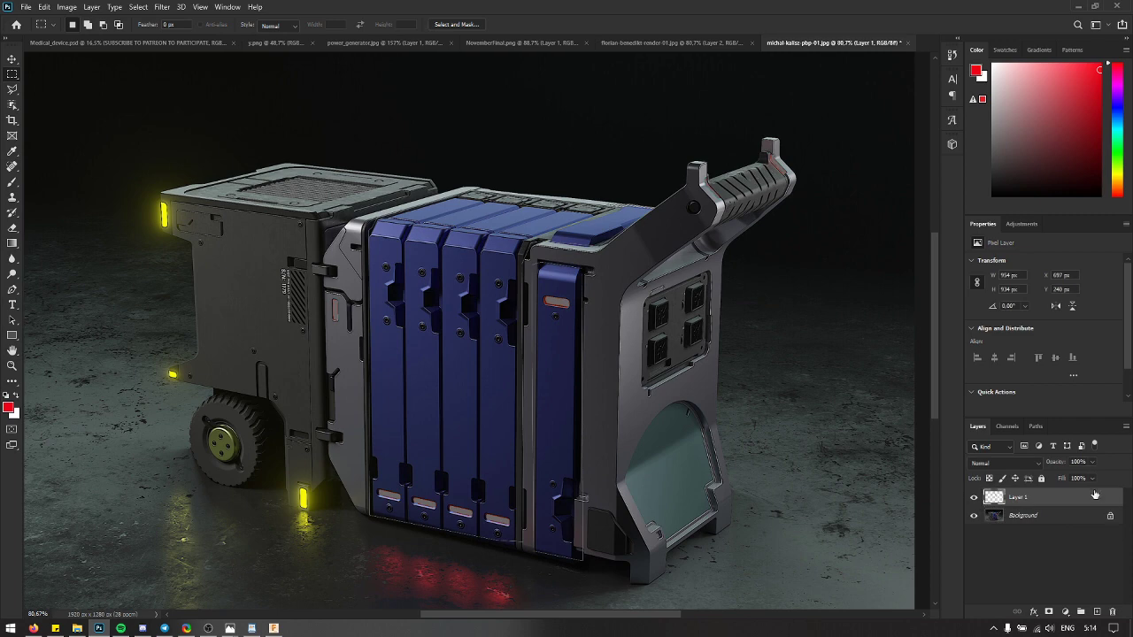
double_click(1063, 500)
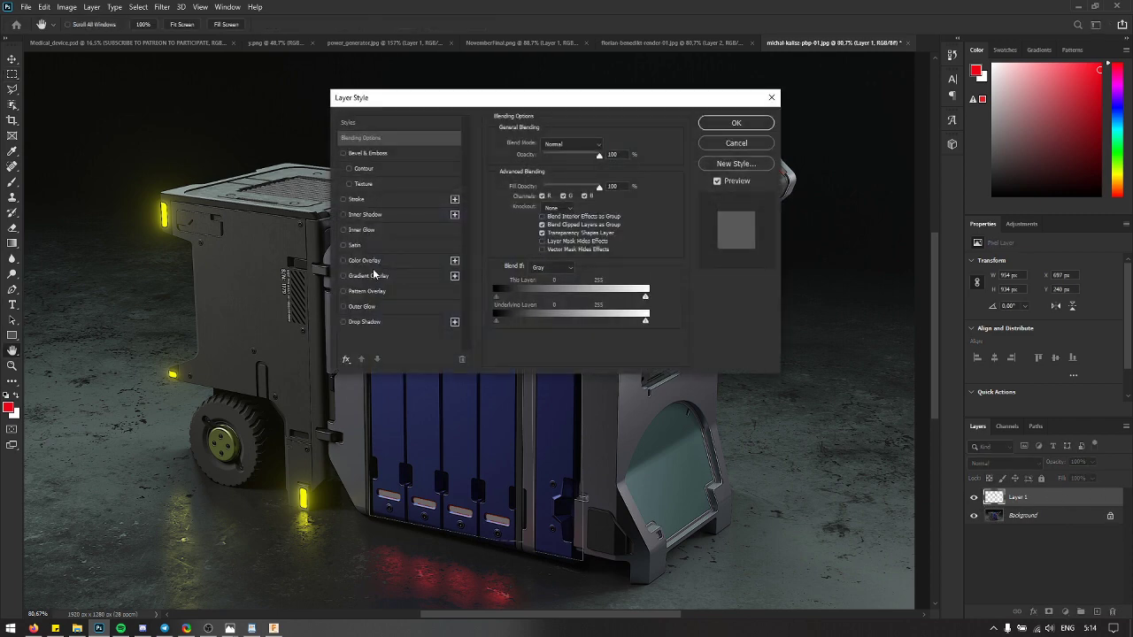
click(371, 262)
click(600, 147)
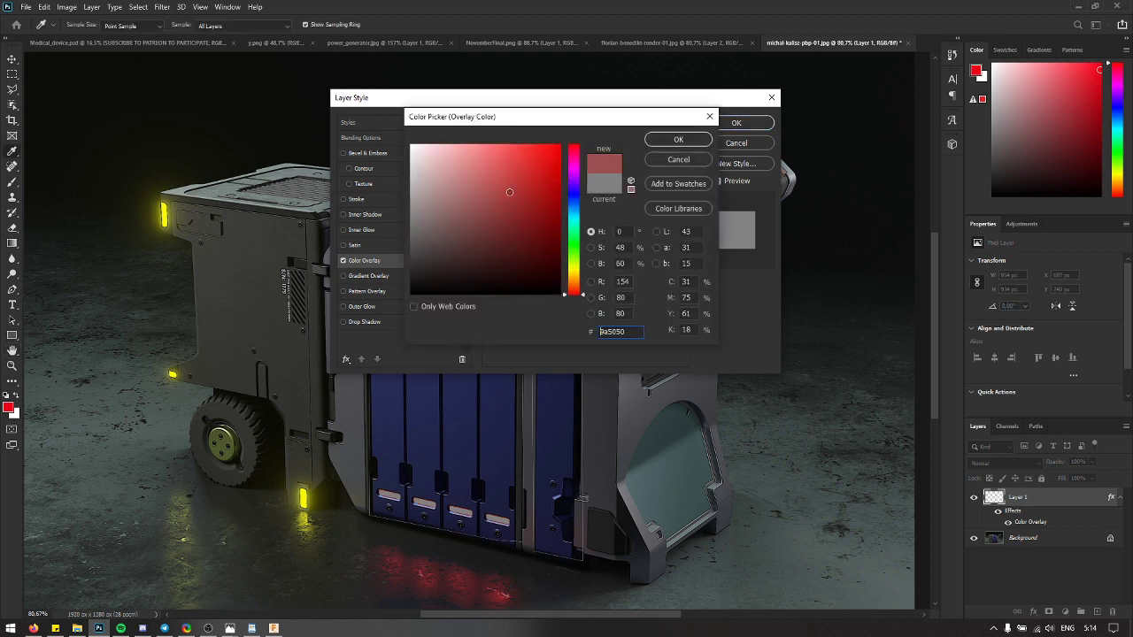
click(573, 175)
click(543, 154)
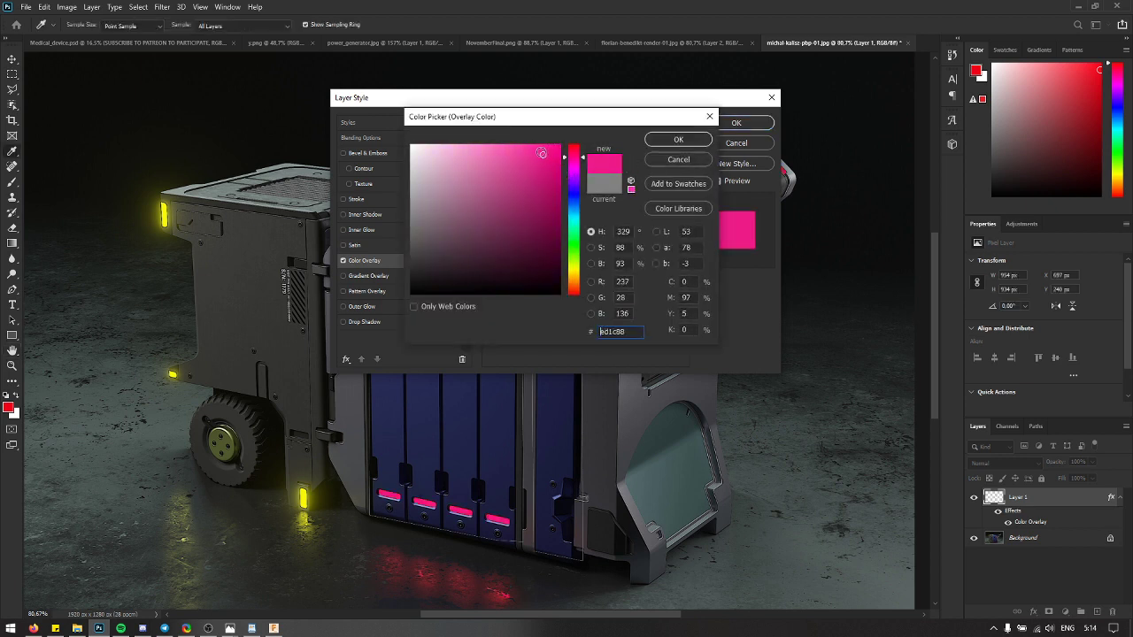
drag(572, 190, 576, 249)
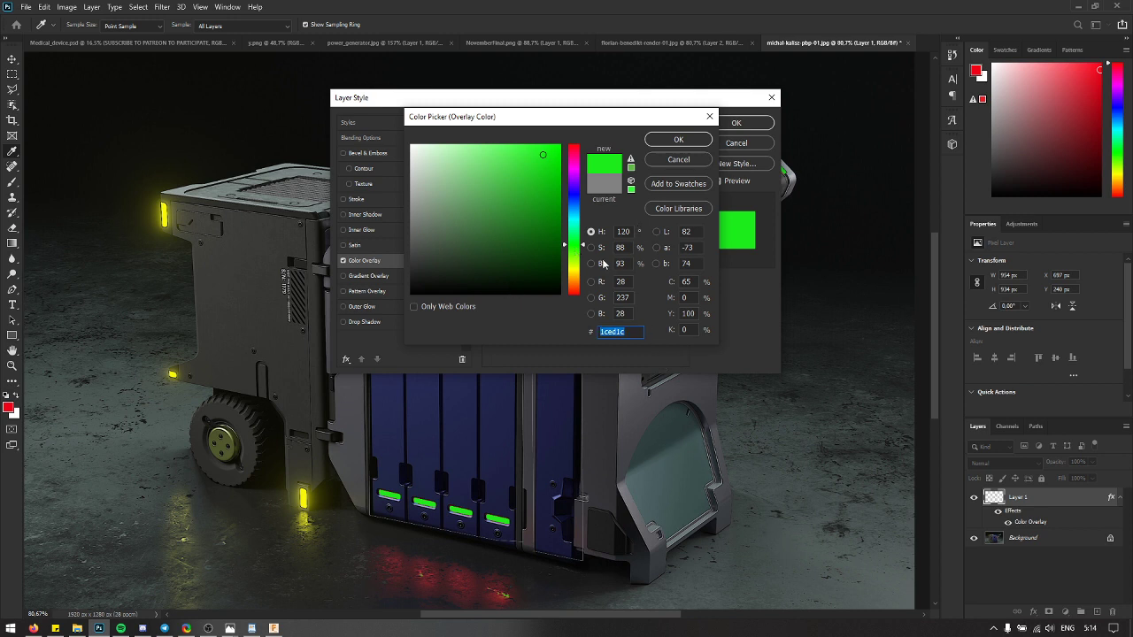
drag(579, 225, 574, 155)
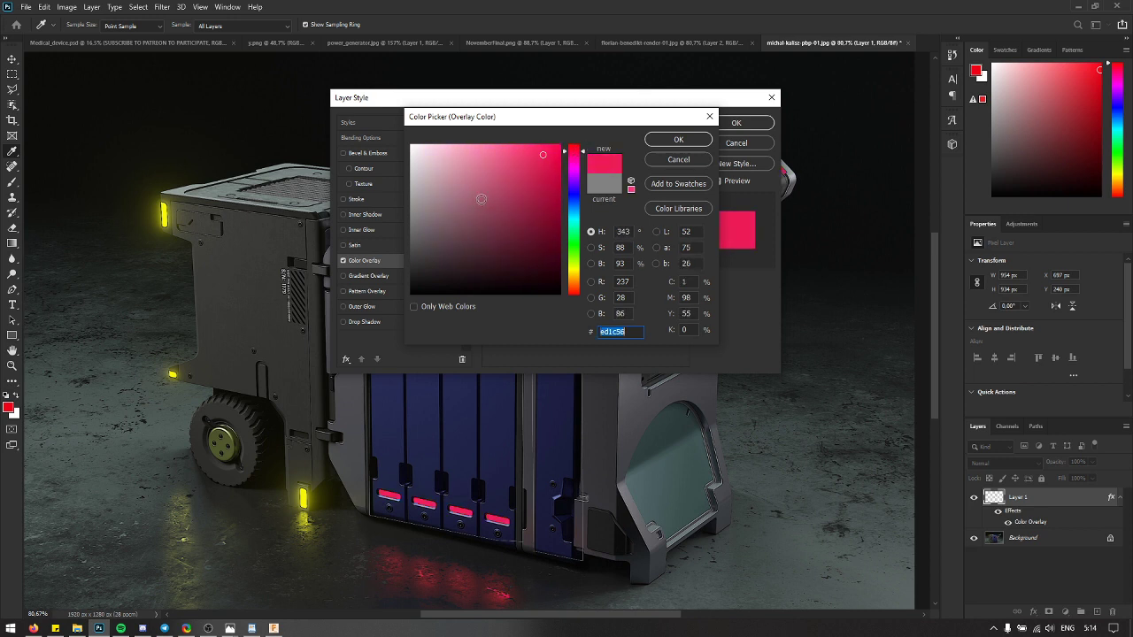
click(672, 140)
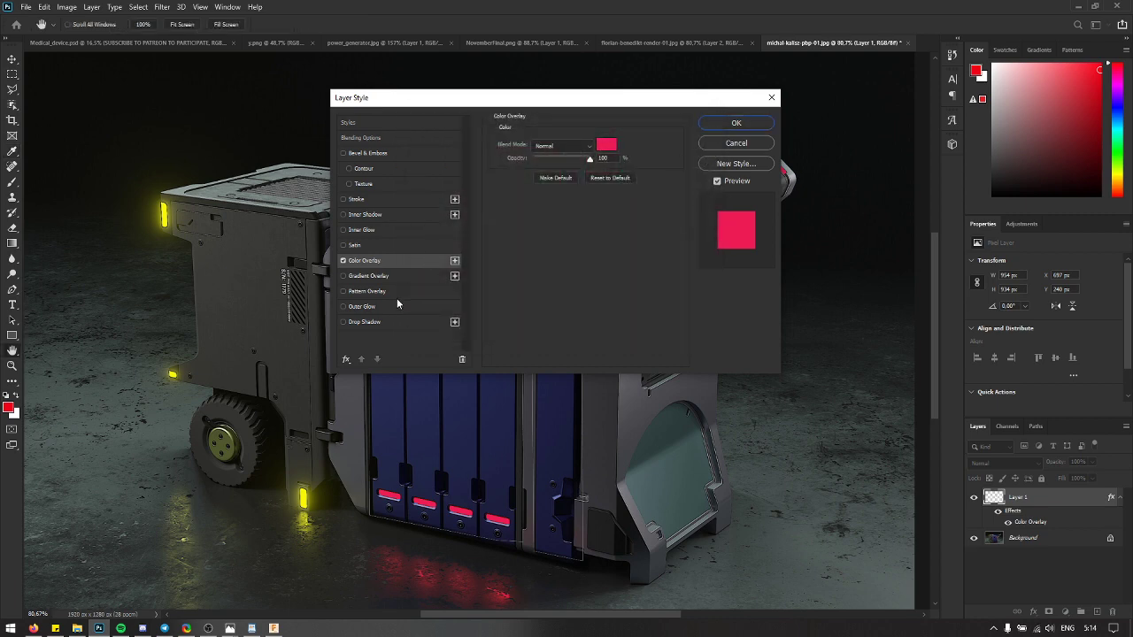
click(606, 144)
click(574, 151)
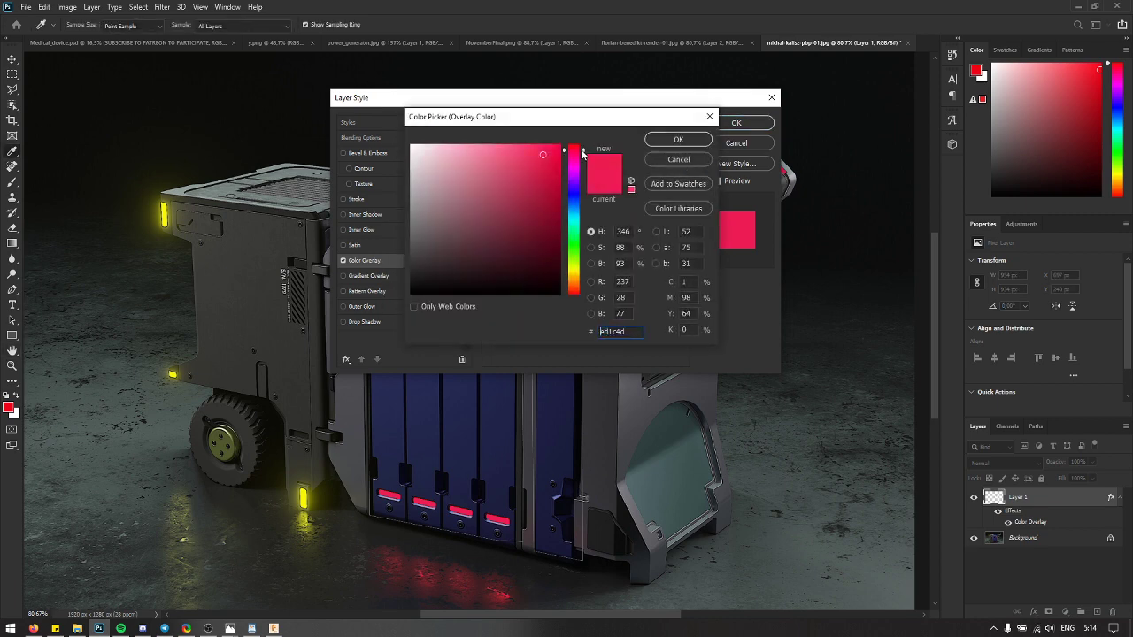
click(679, 141)
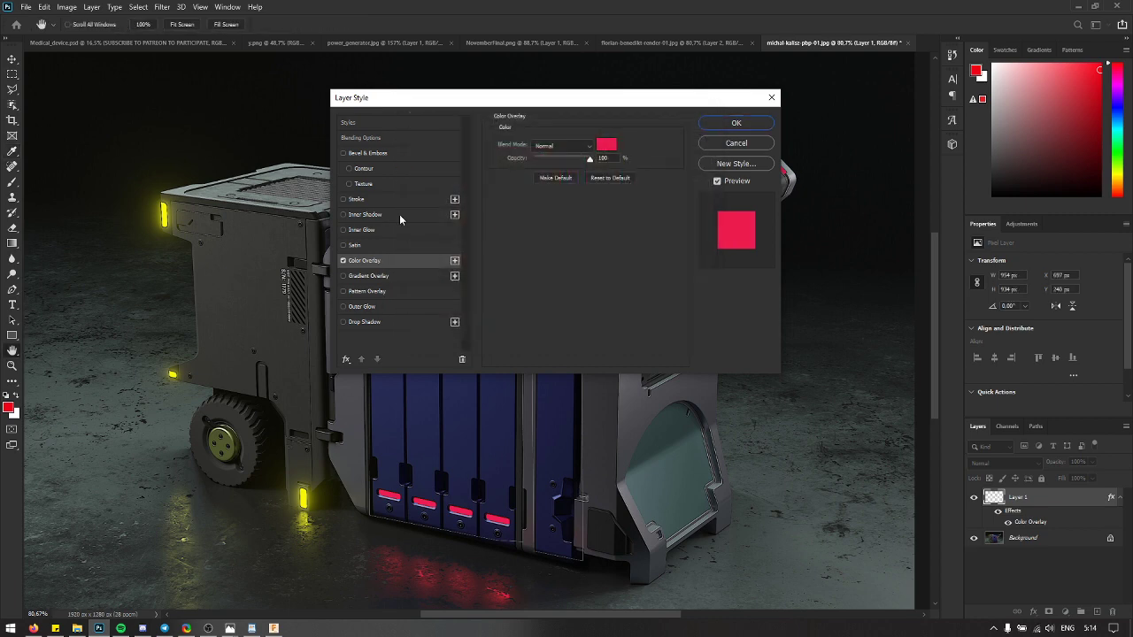
click(344, 307)
click(343, 307)
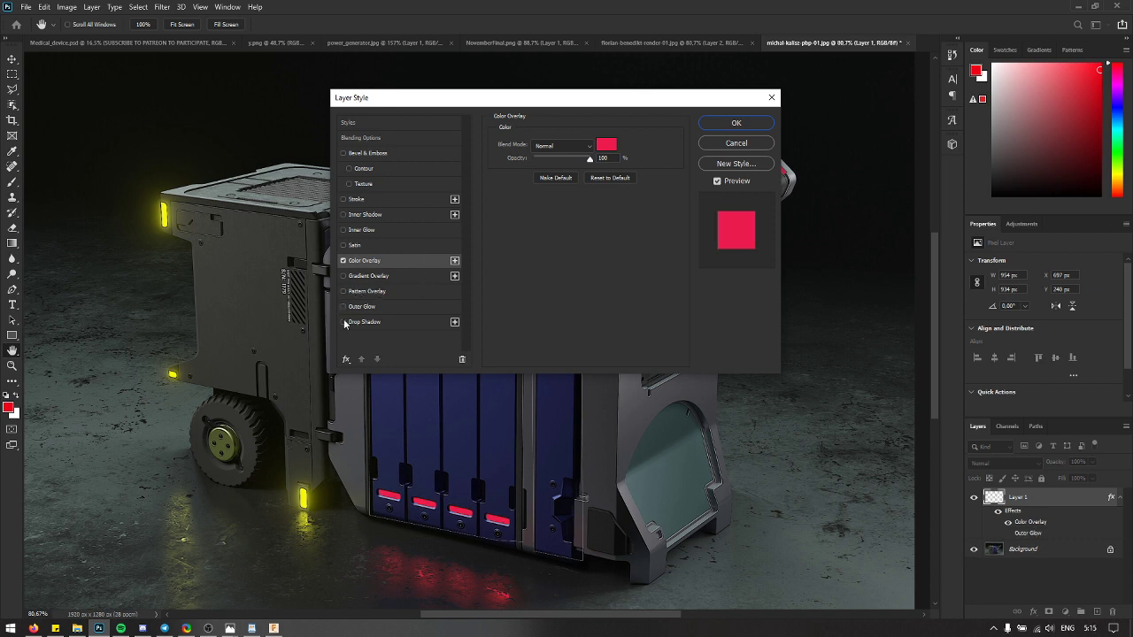
click(343, 323)
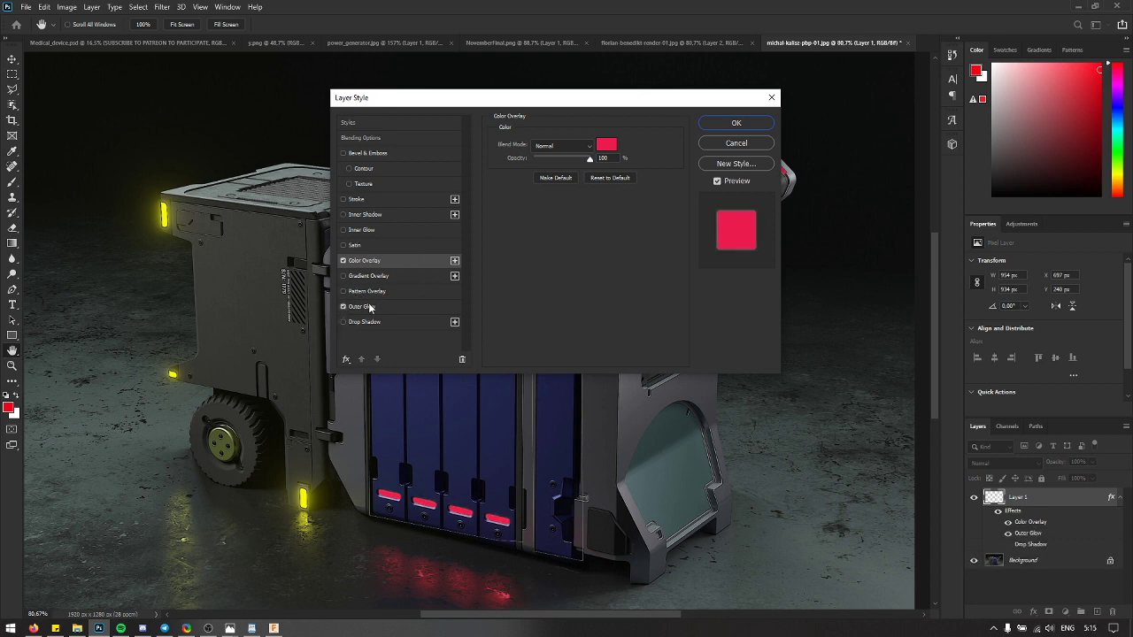
click(370, 307)
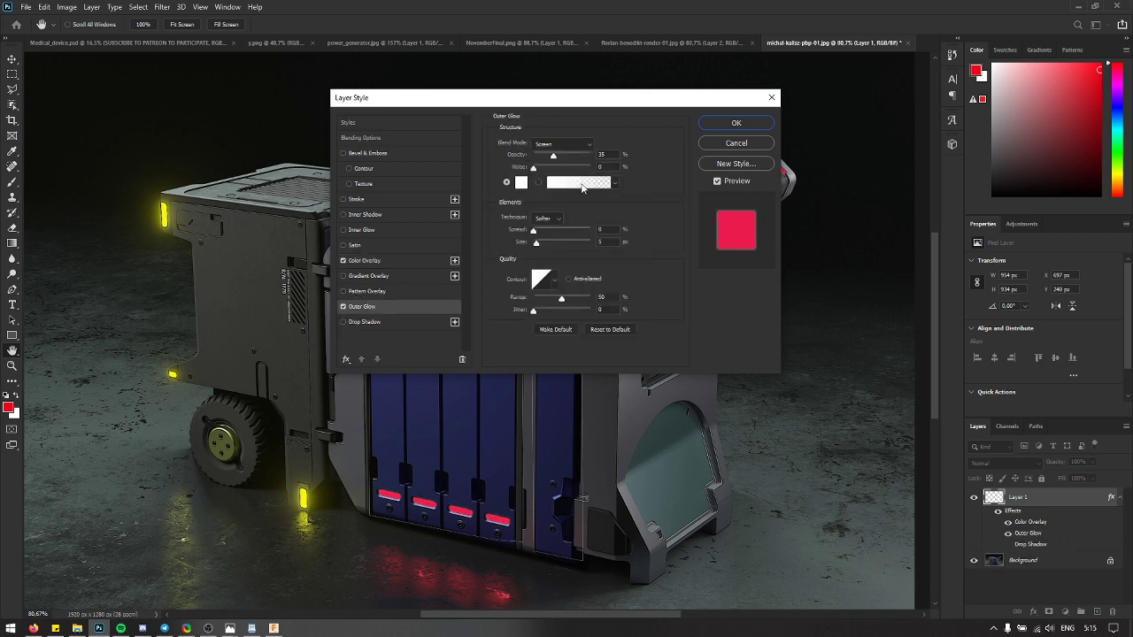
click(342, 308)
Step: Add an Inner Shadow to the accent layer with the Soft Light blend mode and a distance of 0 px
click(344, 215)
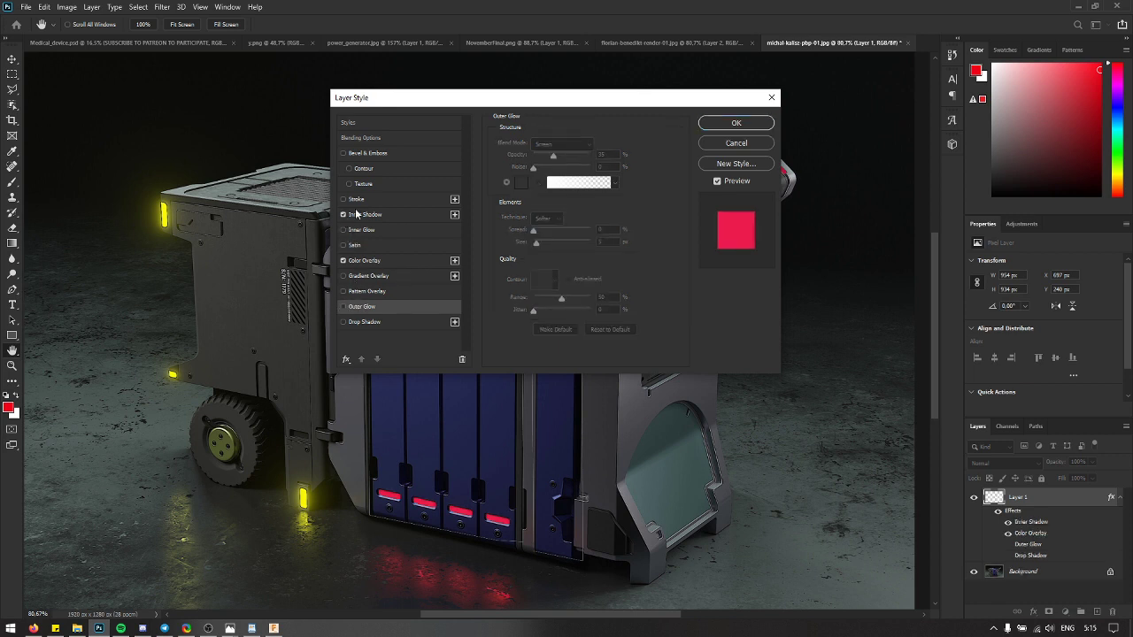
click(363, 215)
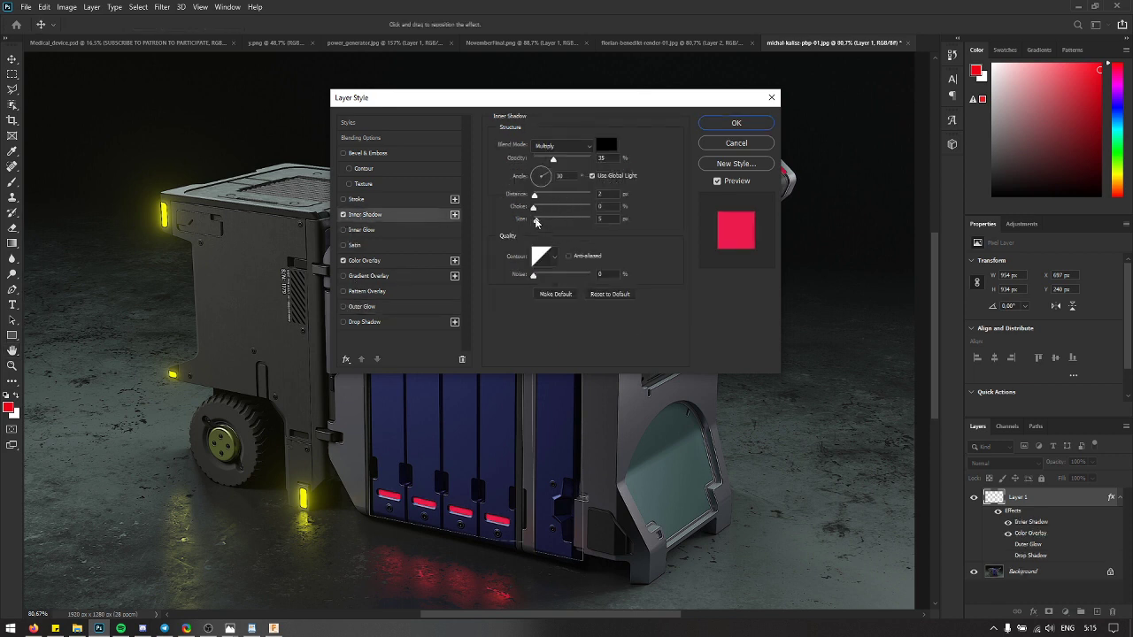
click(550, 151)
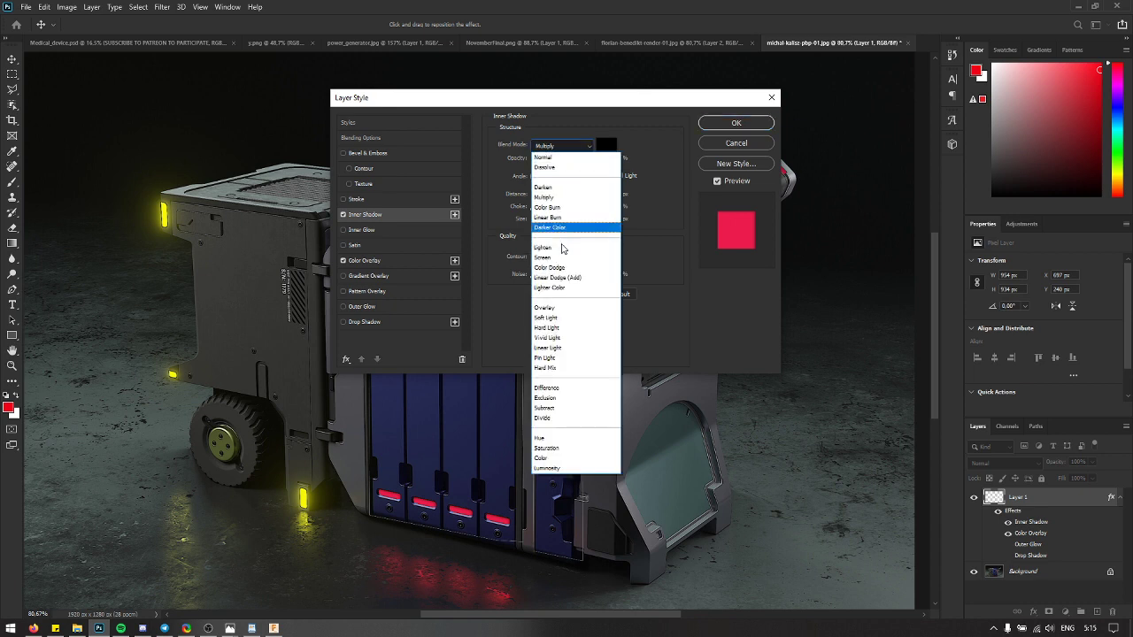
click(556, 337)
key(Up)
key(Up)
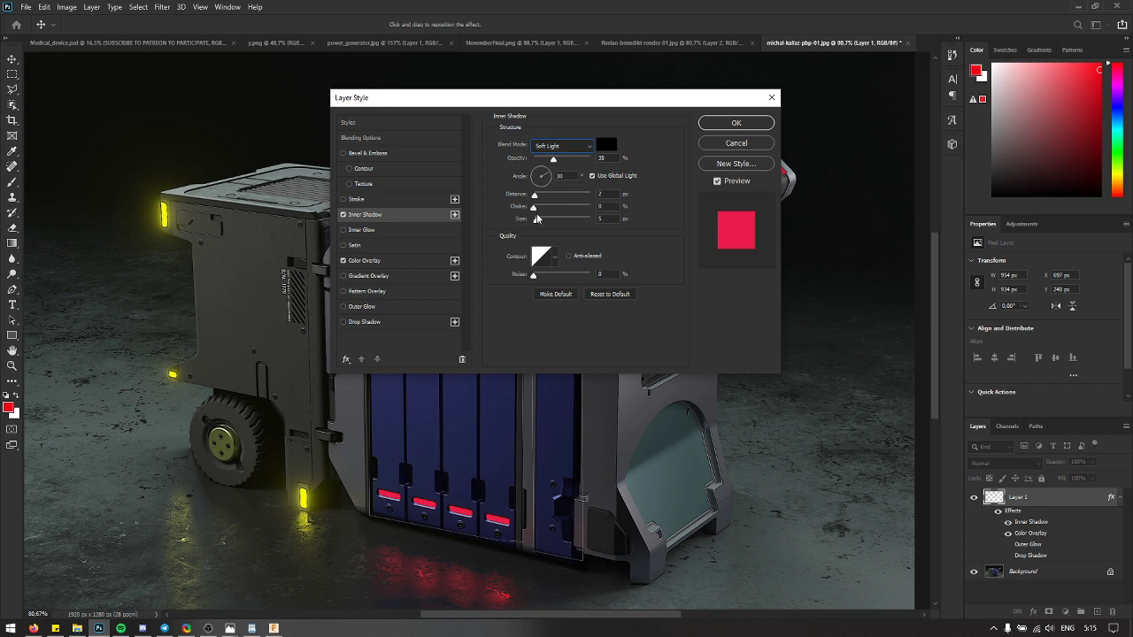
drag(535, 195, 531, 198)
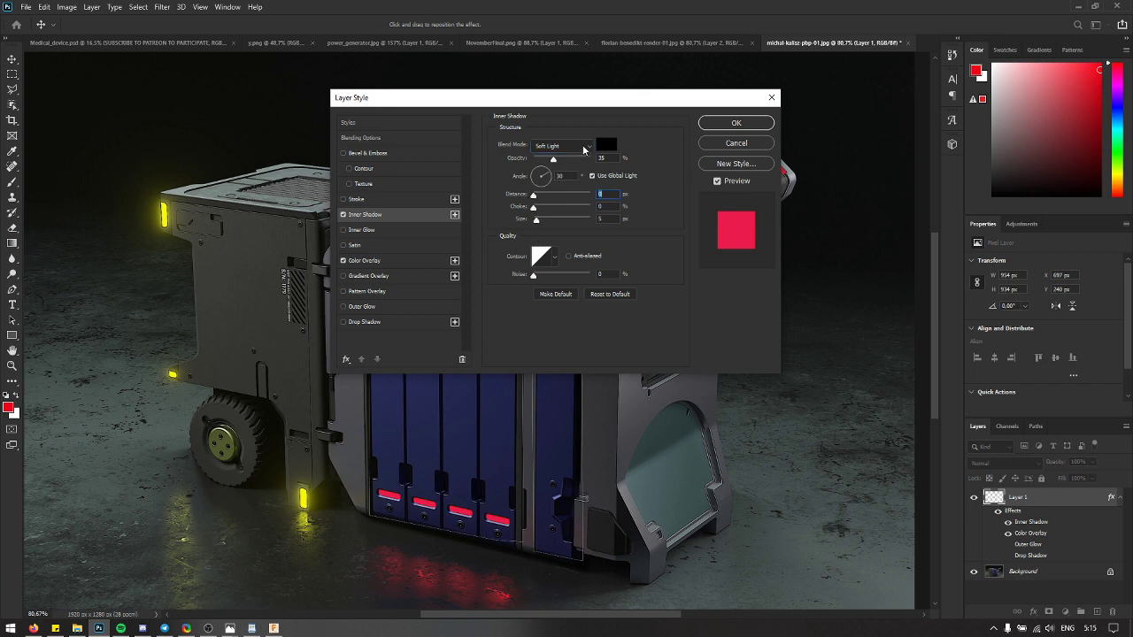
Step: Add an Inner Glow to the accent layer, trying Vivid Light and other blend modes, and apply the layer style
click(344, 230)
click(370, 230)
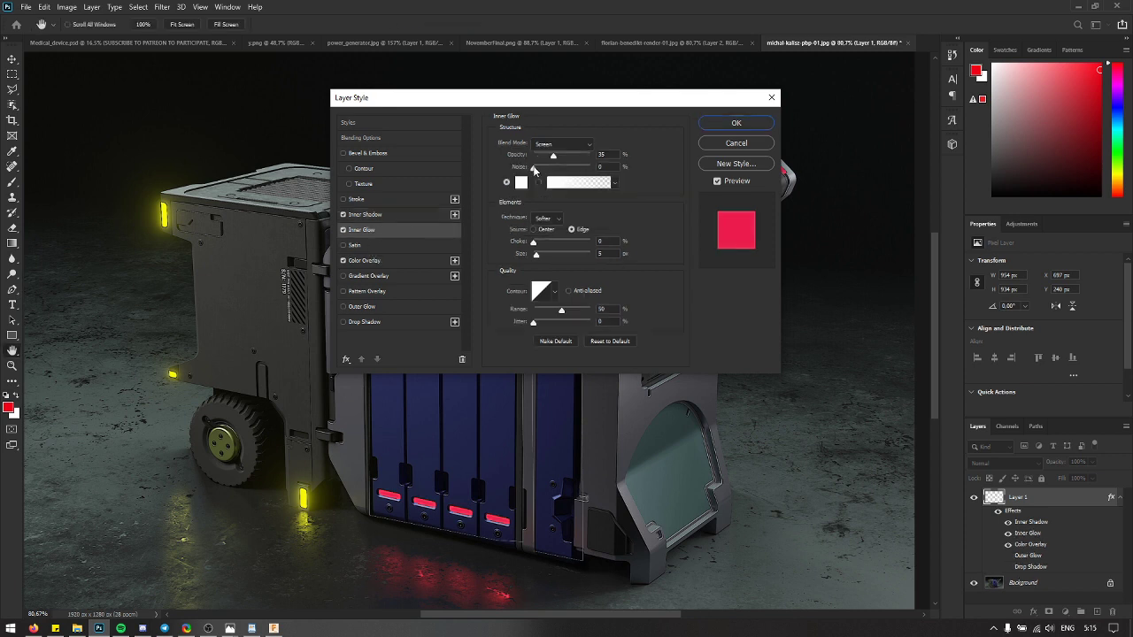
click(563, 144)
click(564, 337)
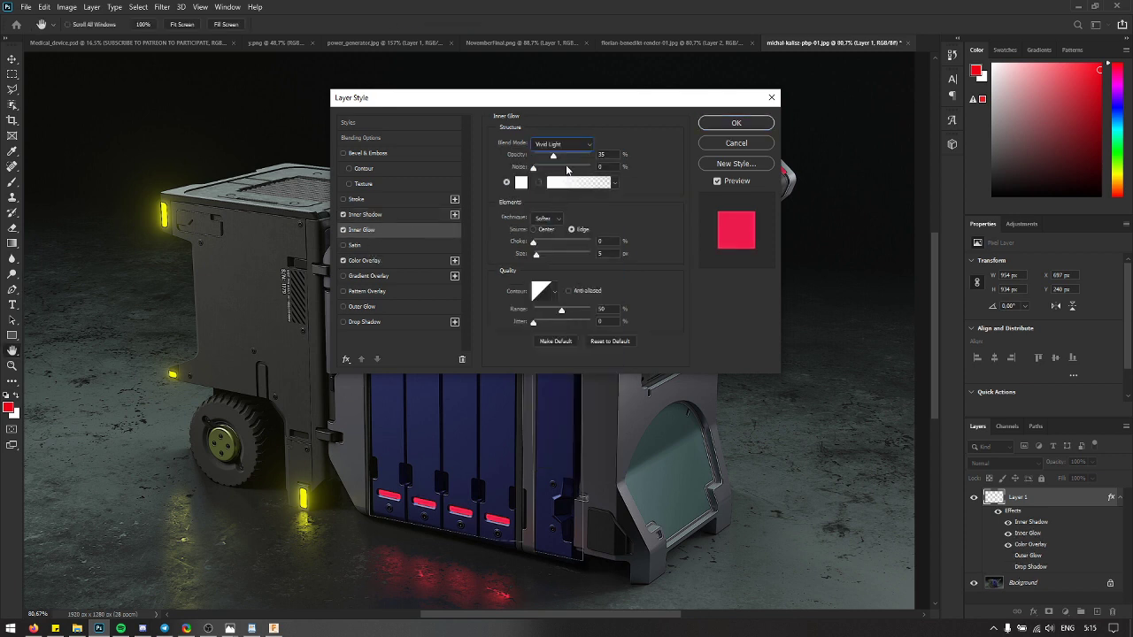
scroll(563, 146, up, 9)
scroll(562, 147, down, 6)
scroll(562, 147, down, 8)
scroll(564, 148, down, 1)
click(731, 124)
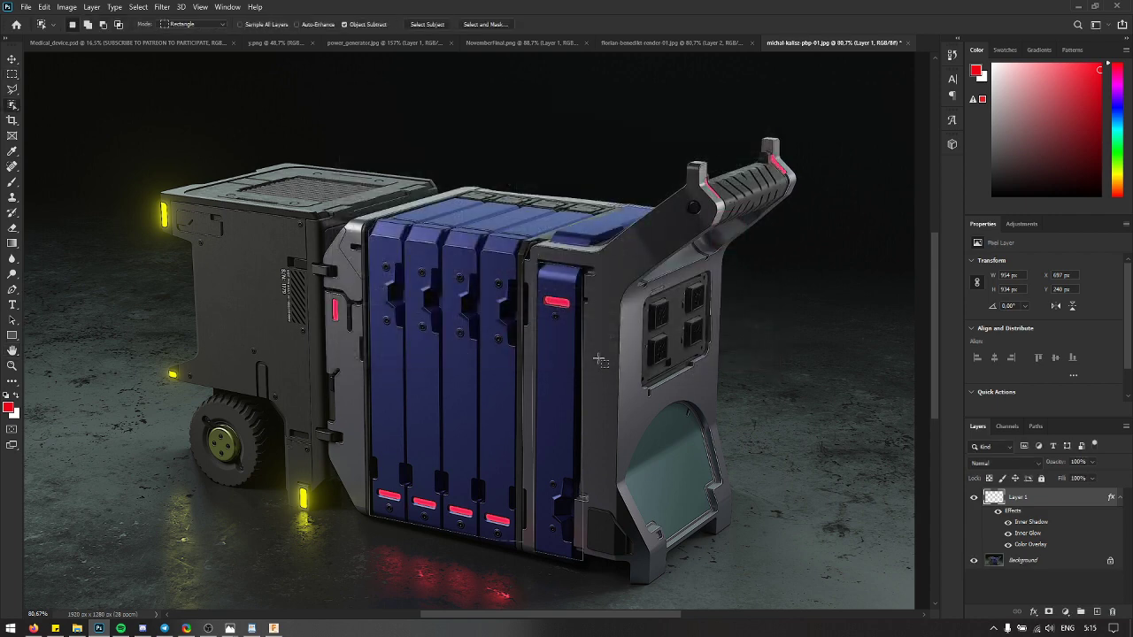
Step: Merge the recolored accent layer with the Background layer
key(v)
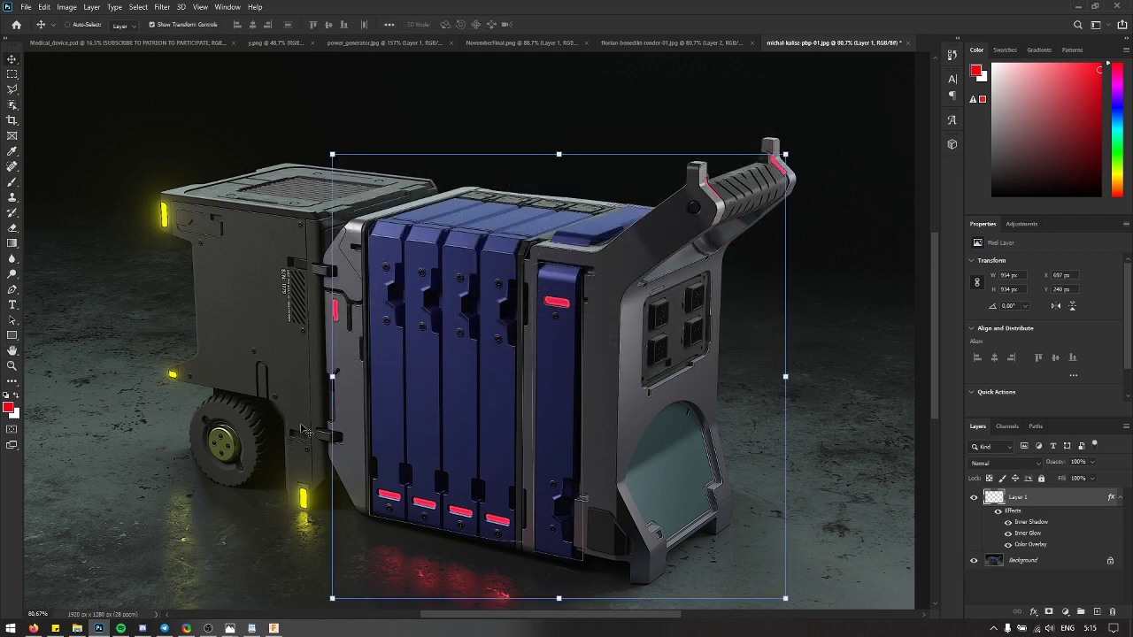
click(309, 502)
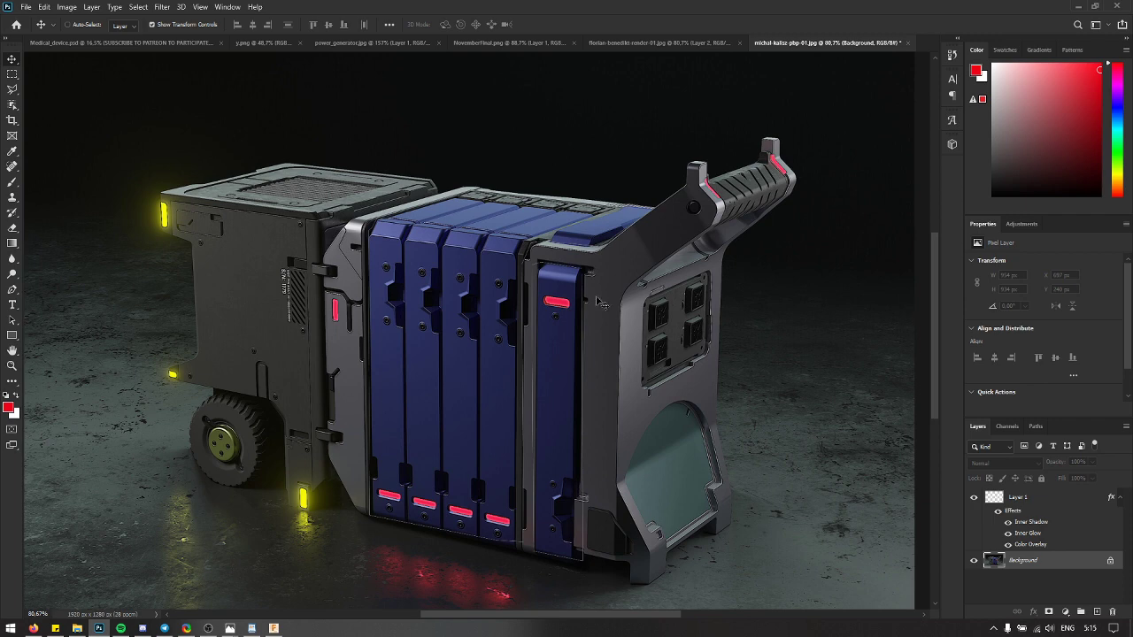
key(ctrl)
scroll(610, 265, down, 1)
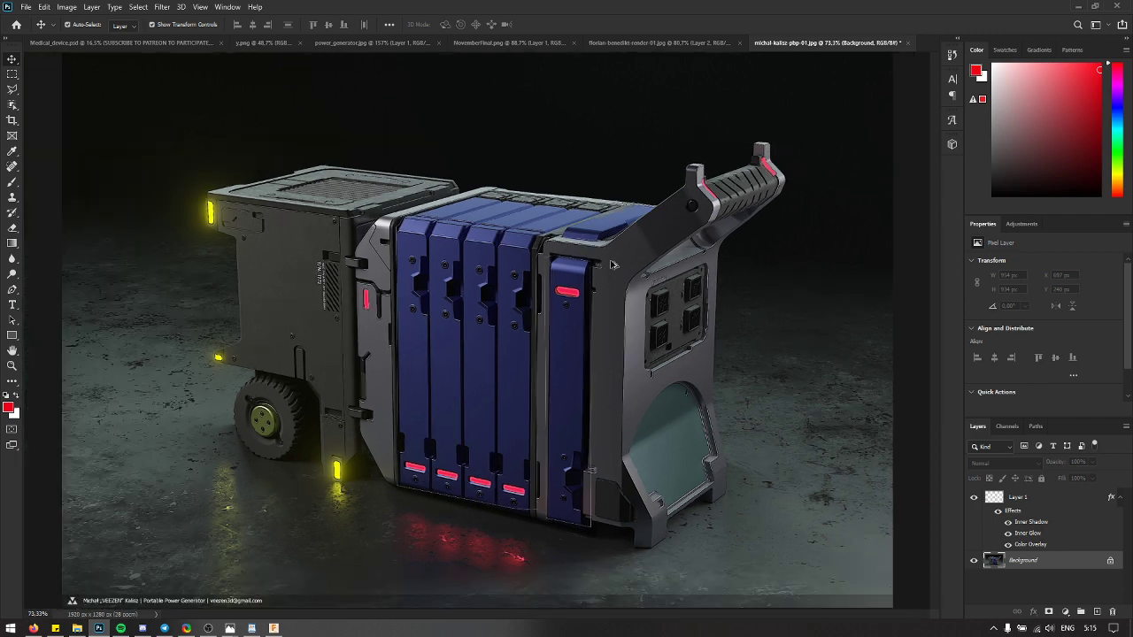
key(Delete)
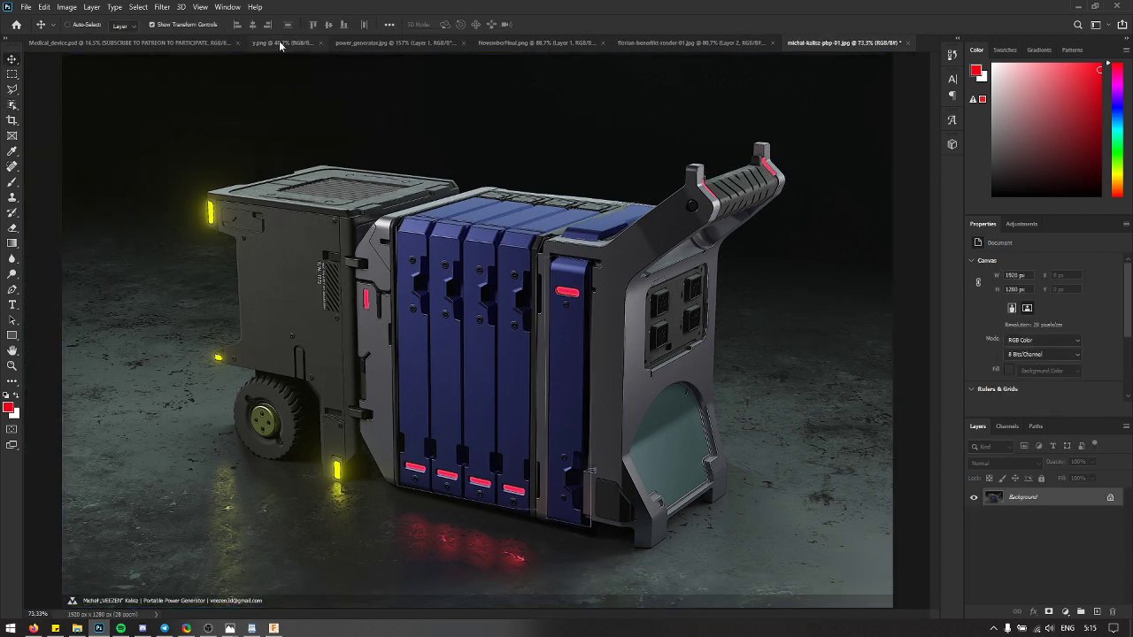
Step: Open the Camera Raw Filter and brighten the generator's handle-side end panel using the Adjustment Brush with exposure +1.20, contrast +12 and highlights +19
click(162, 7)
click(197, 80)
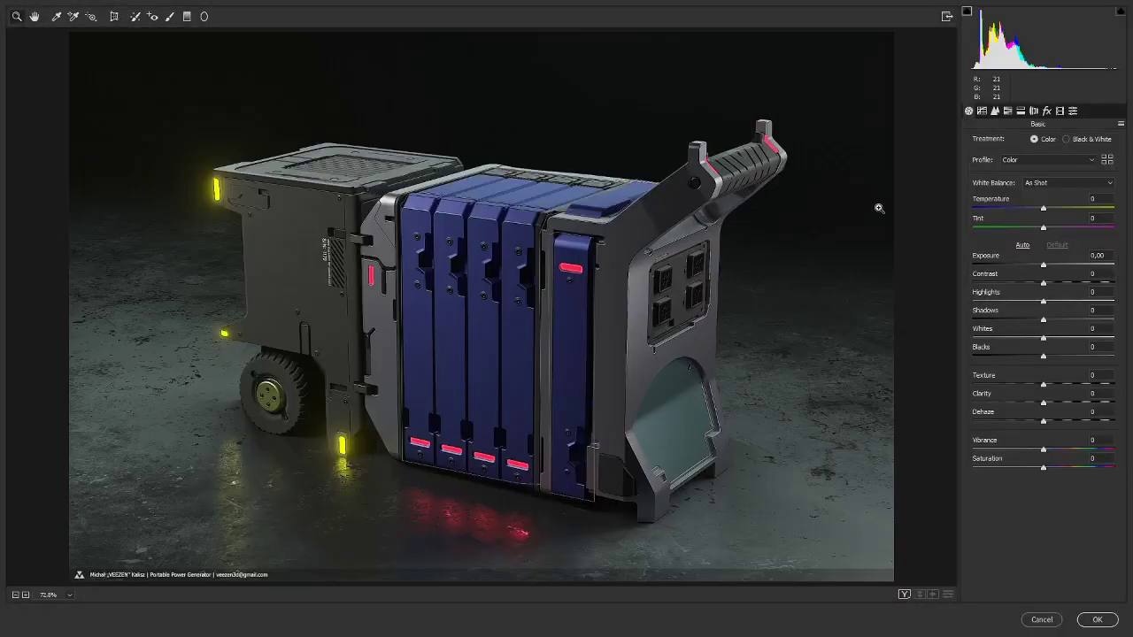
click(169, 16)
drag(698, 260, 685, 298)
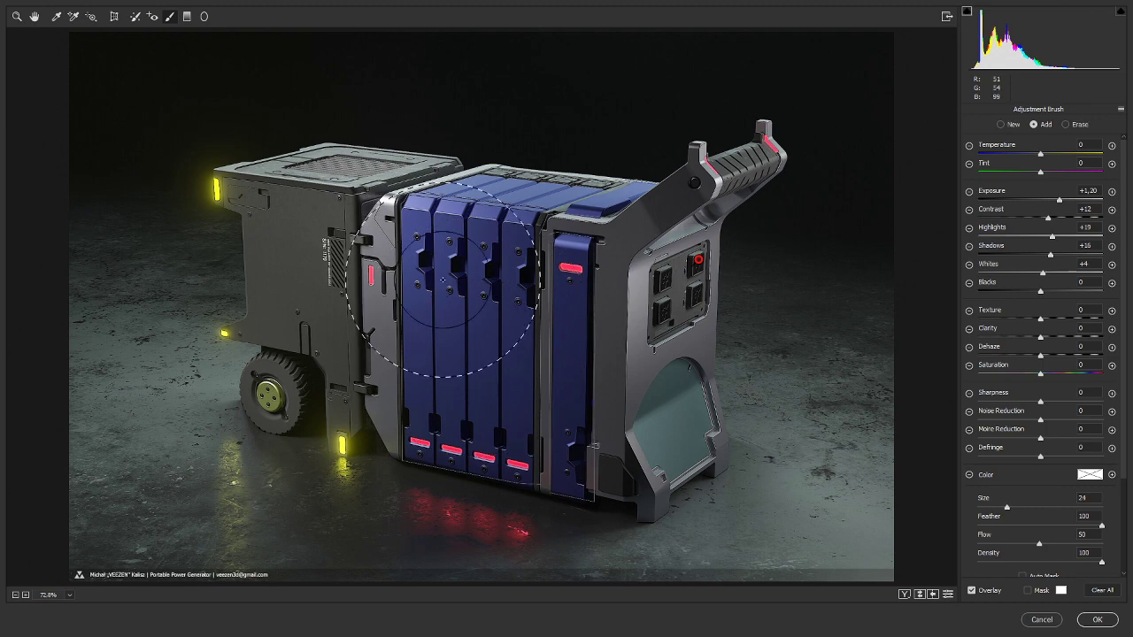
Step: Reduce the adjustment brush to size 10 and brighten the top surfaces of the gray box and battery modules and the yellow light
key(bracketleft)
key(bracketleft)
key(bracketleft)
key(bracketleft)
key(bracketleft)
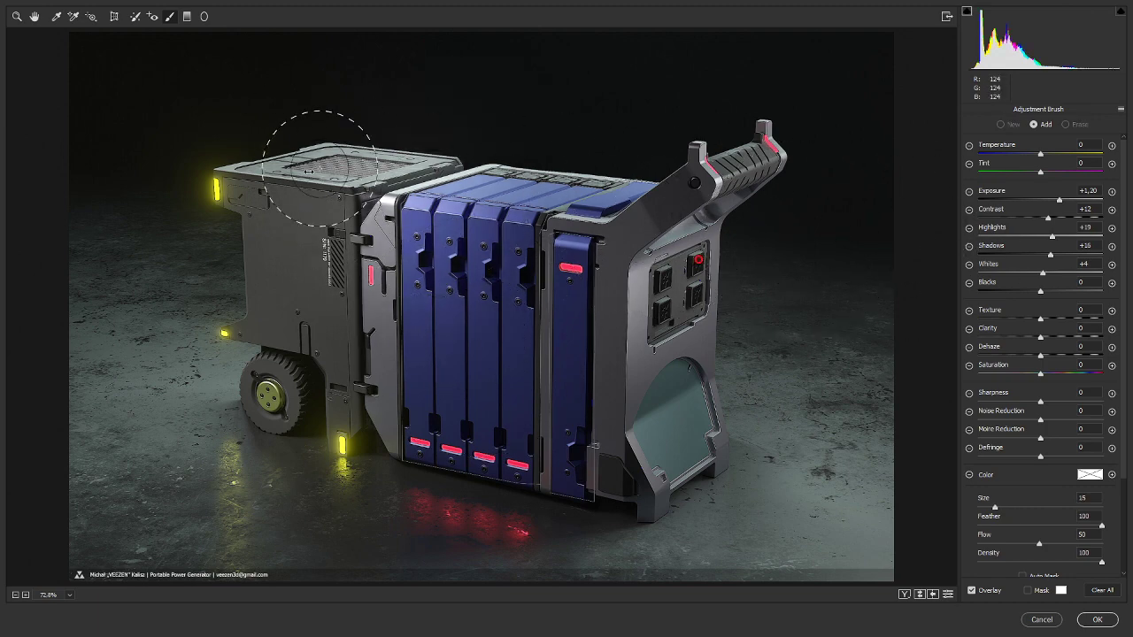
key(bracketleft)
key(bracketleft)
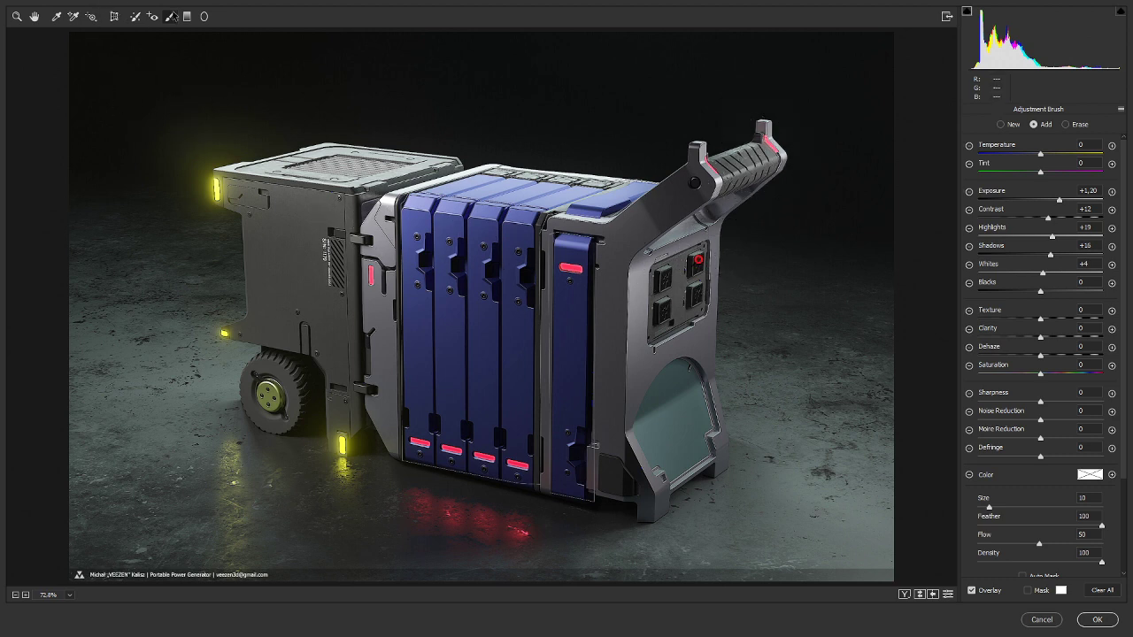
click(36, 17)
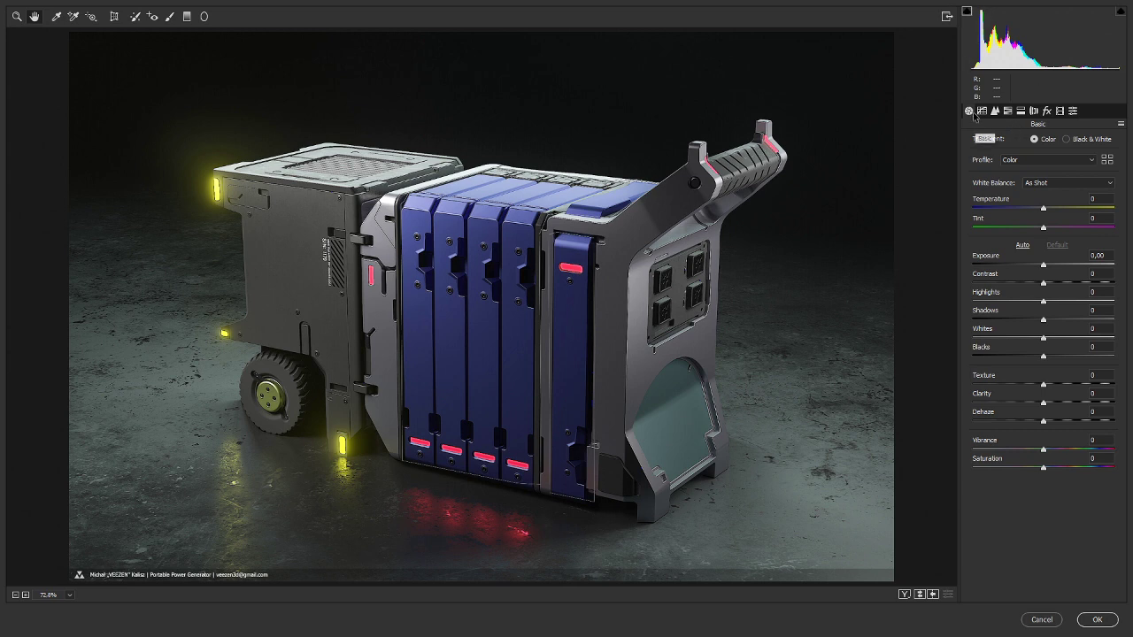
Step: Set the tone curve's Lights to +1 and the Texture to +7
click(982, 110)
drag(1043, 352, 1043, 353)
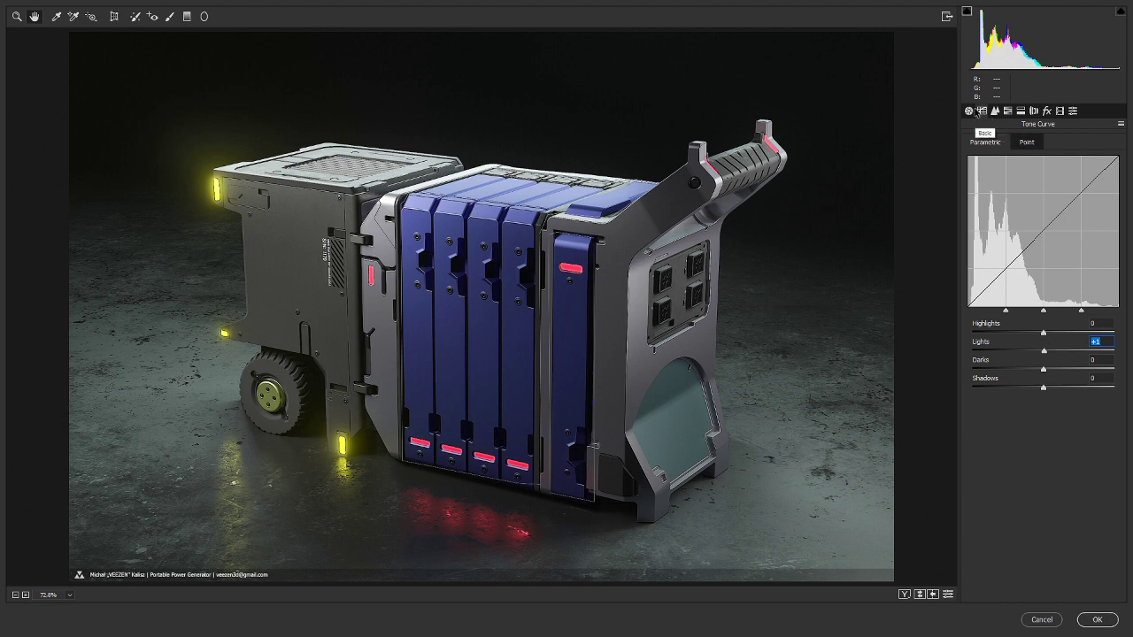
click(969, 110)
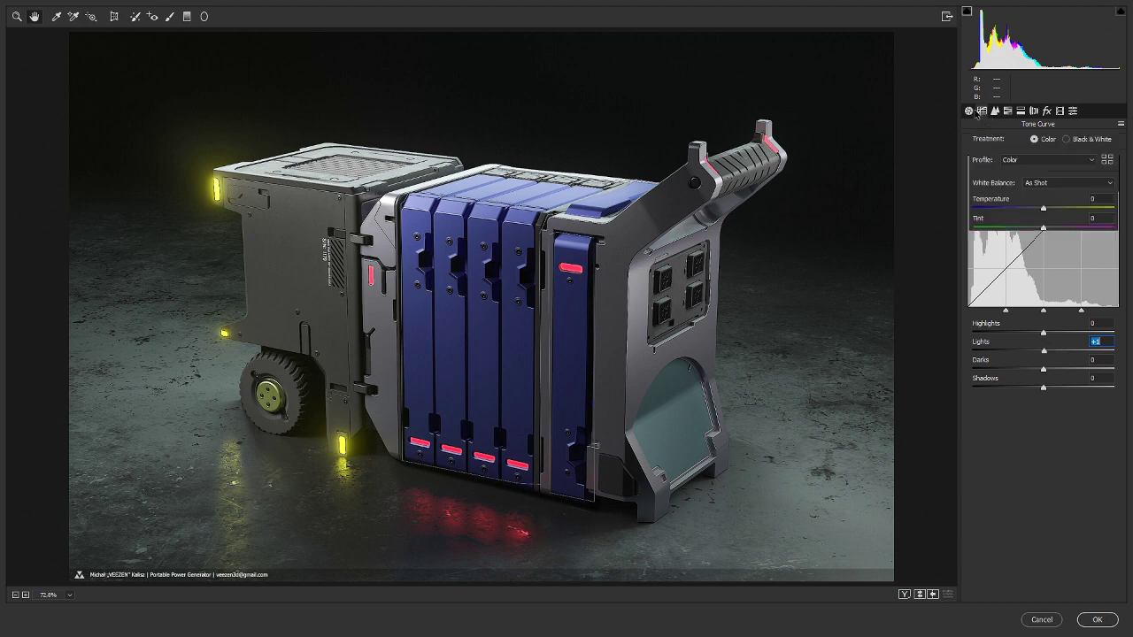
drag(1045, 381, 1050, 381)
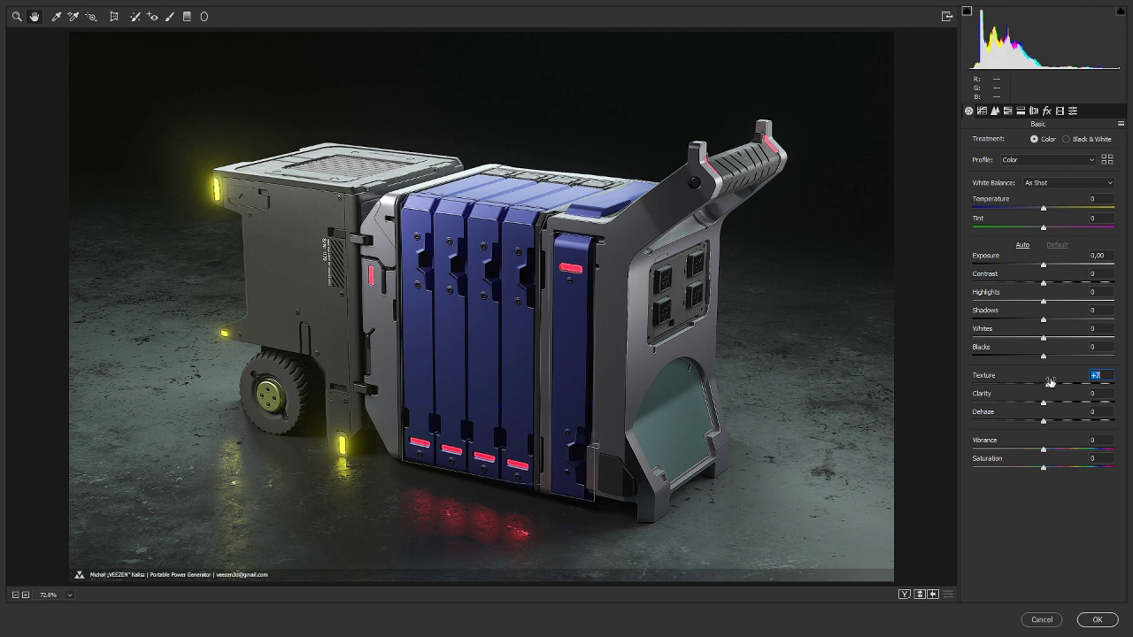
Step: Apply split toning with highlights at hue 207 and saturation 11, and shadows at saturation 4
click(1008, 110)
click(1021, 110)
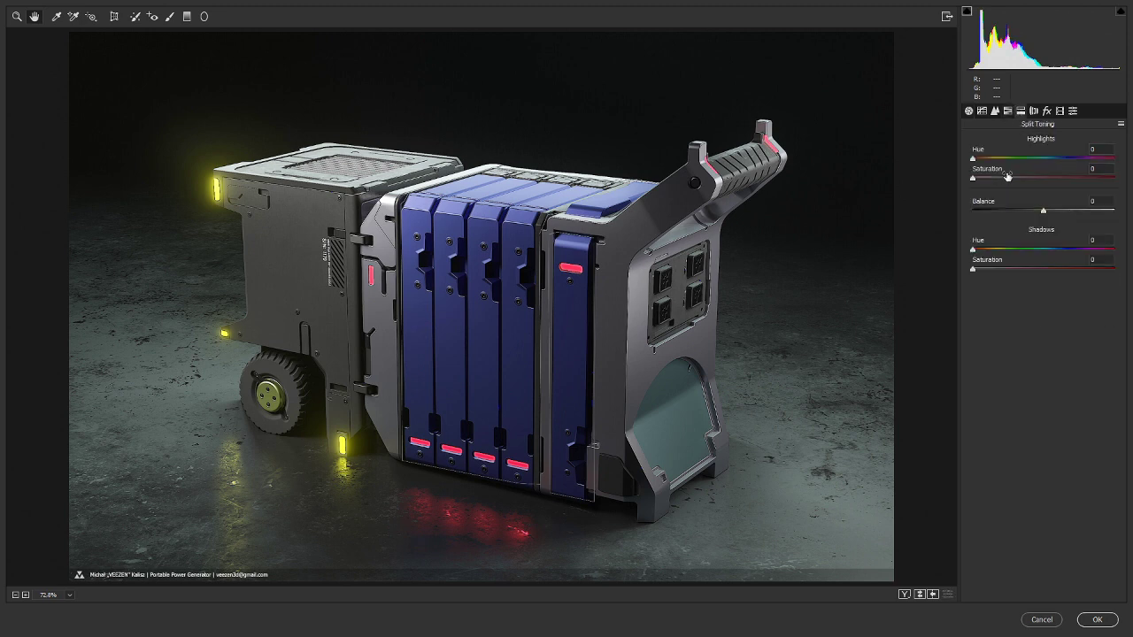
mouse_move(992, 180)
mouse_down()
mouse_move(1027, 157)
mouse_move(1055, 170)
mouse_move(988, 179)
mouse_up()
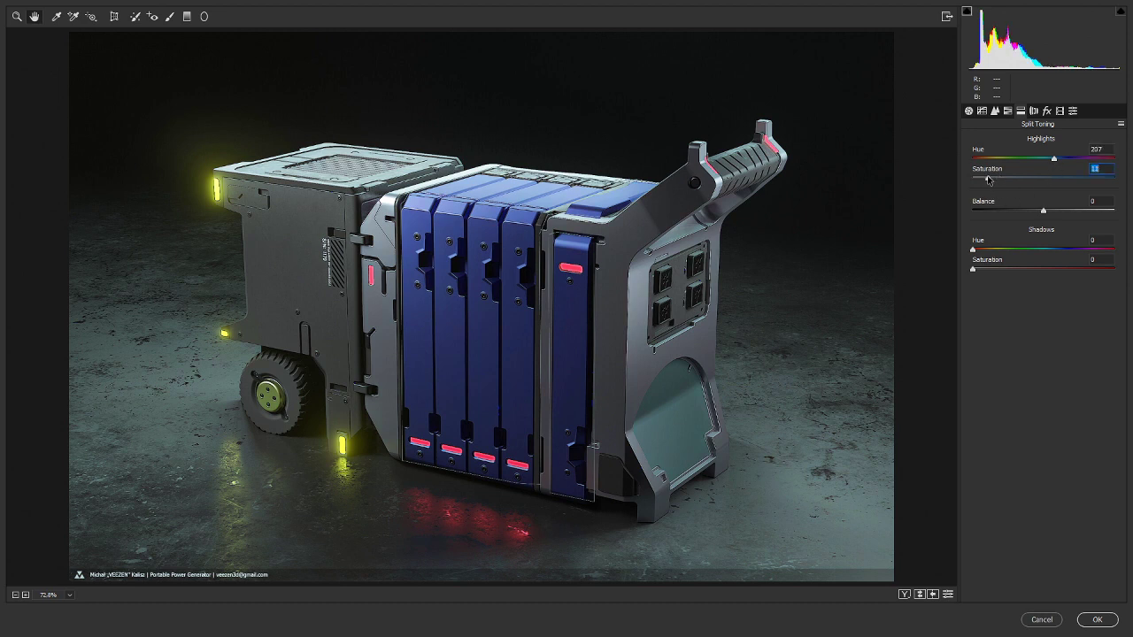
click(976, 267)
mouse_move(978, 265)
mouse_down()
mouse_move(977, 251)
mouse_move(1104, 261)
mouse_move(968, 259)
mouse_up()
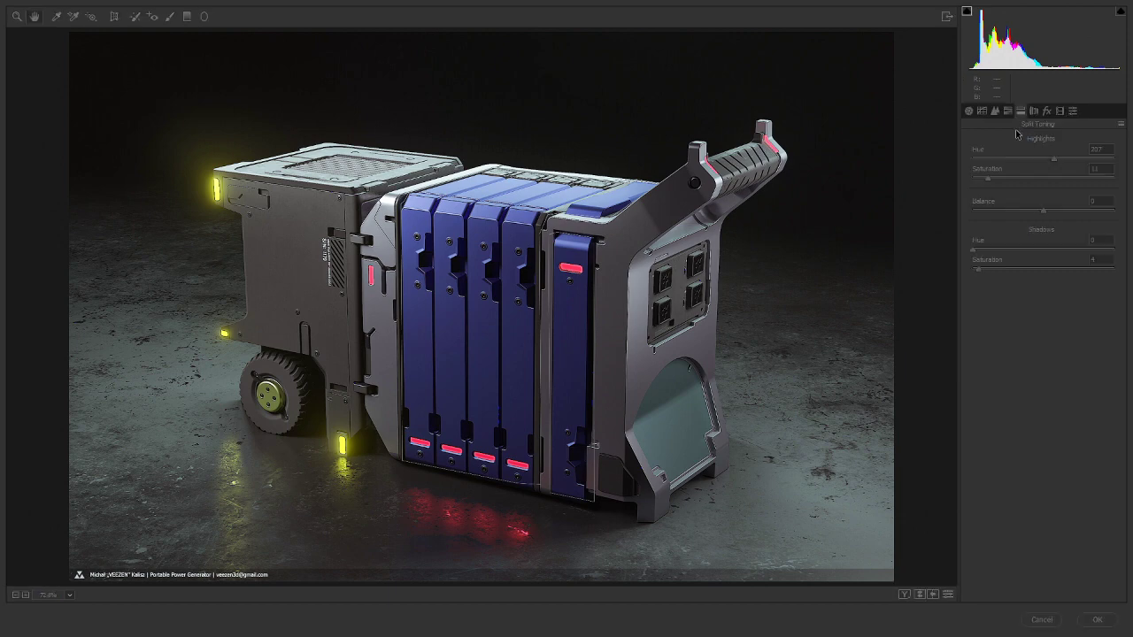
Step: Apply the Camera Raw adjustments and view the entry's first two original renders for comparison
click(1097, 620)
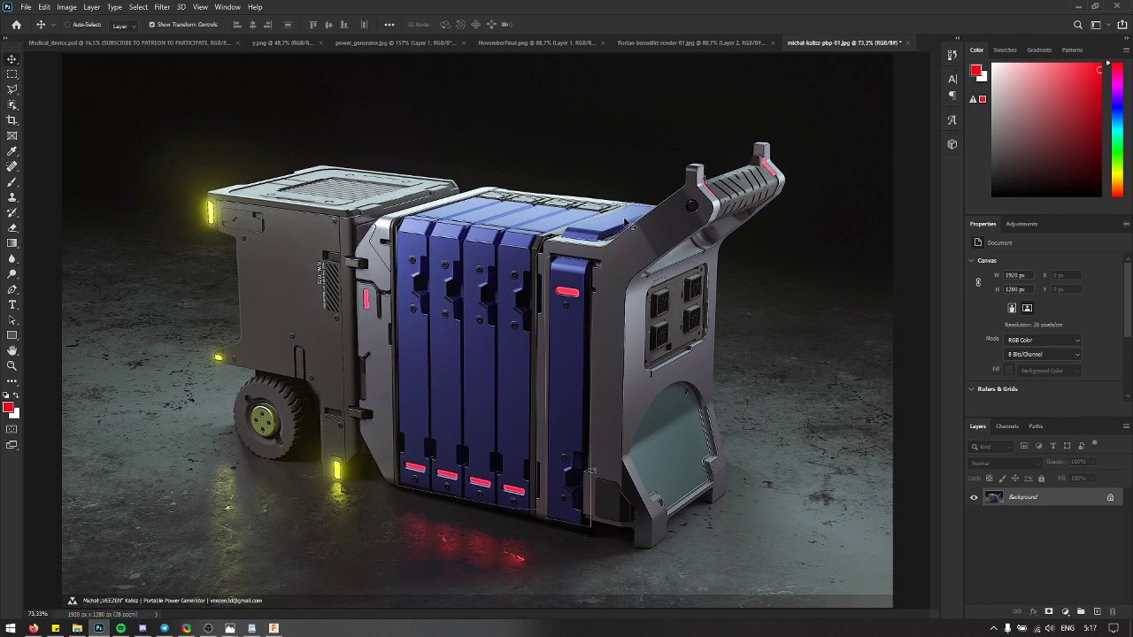
click(77, 628)
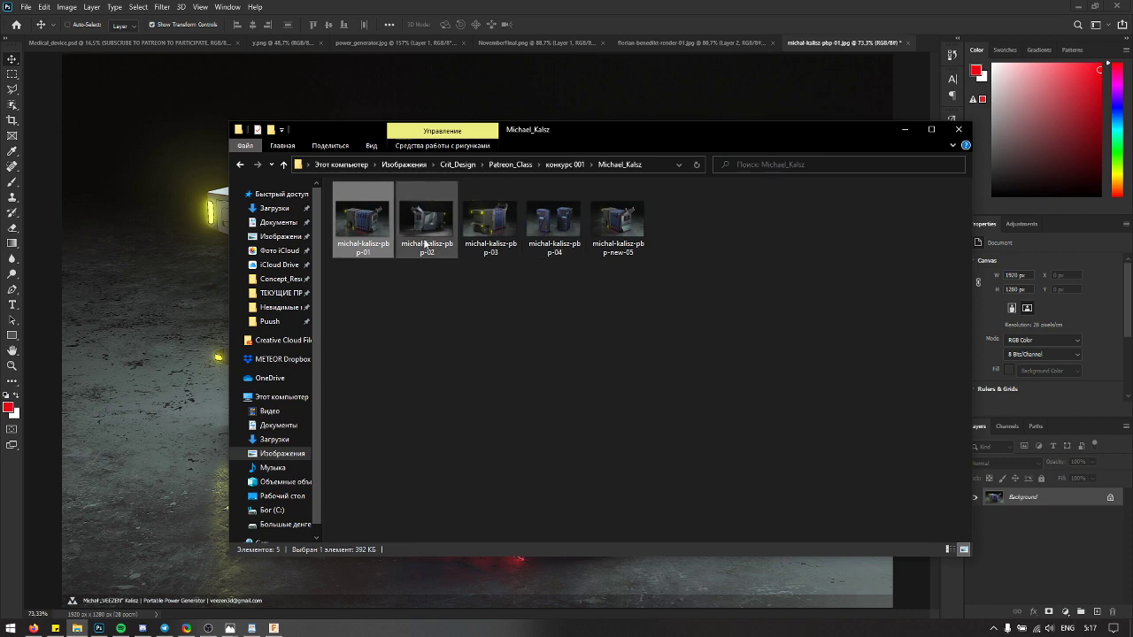
double_click(378, 229)
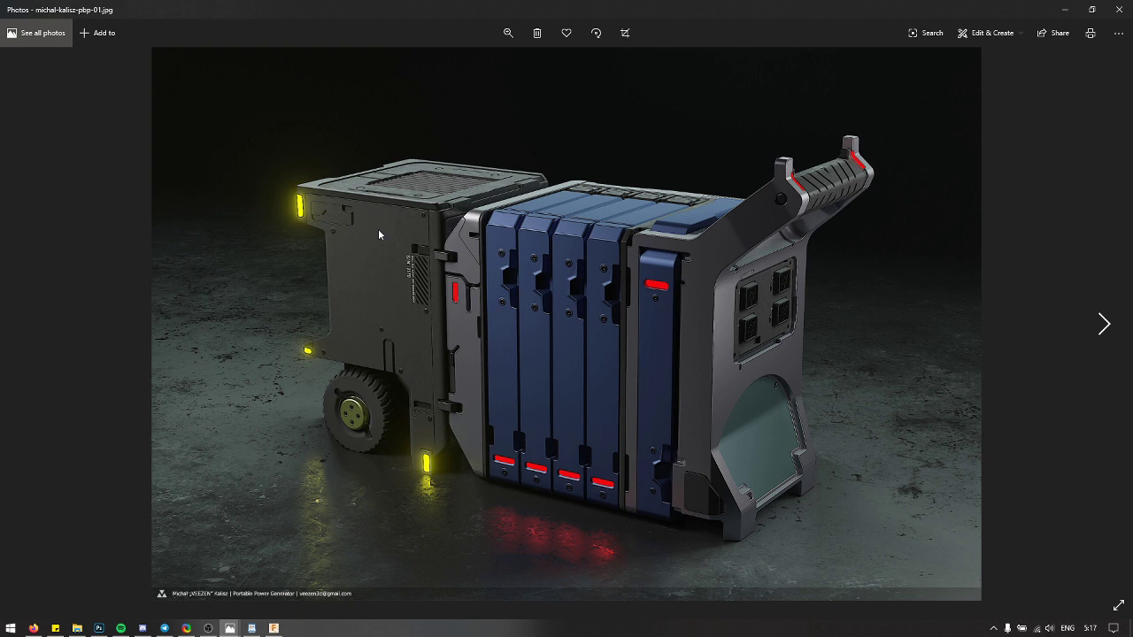
key(Right)
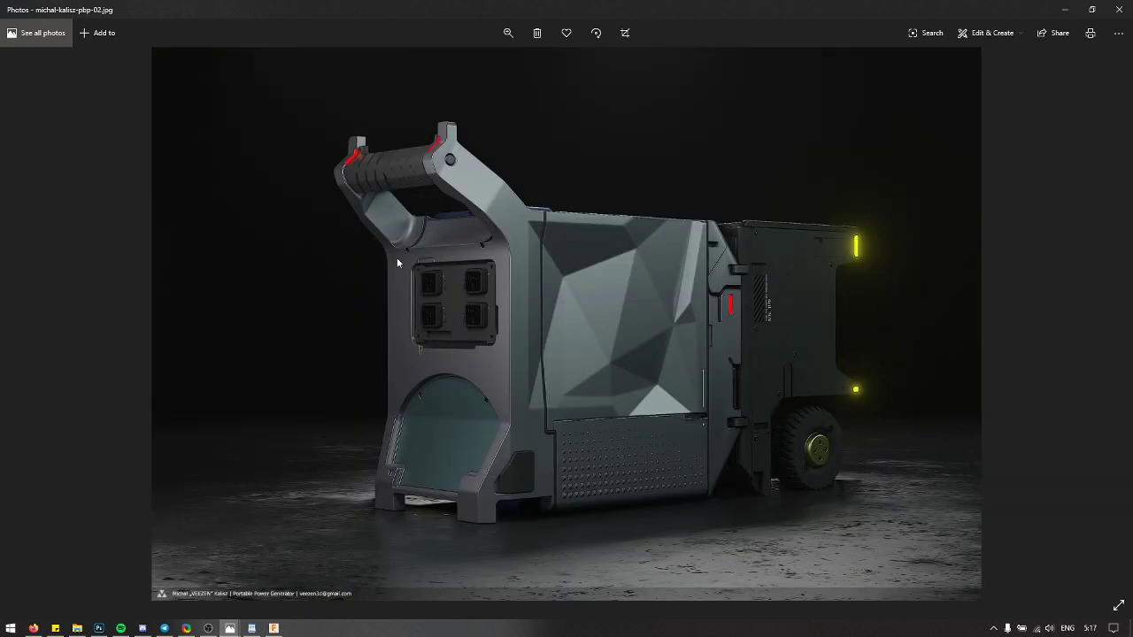
scroll(643, 475, up, 5)
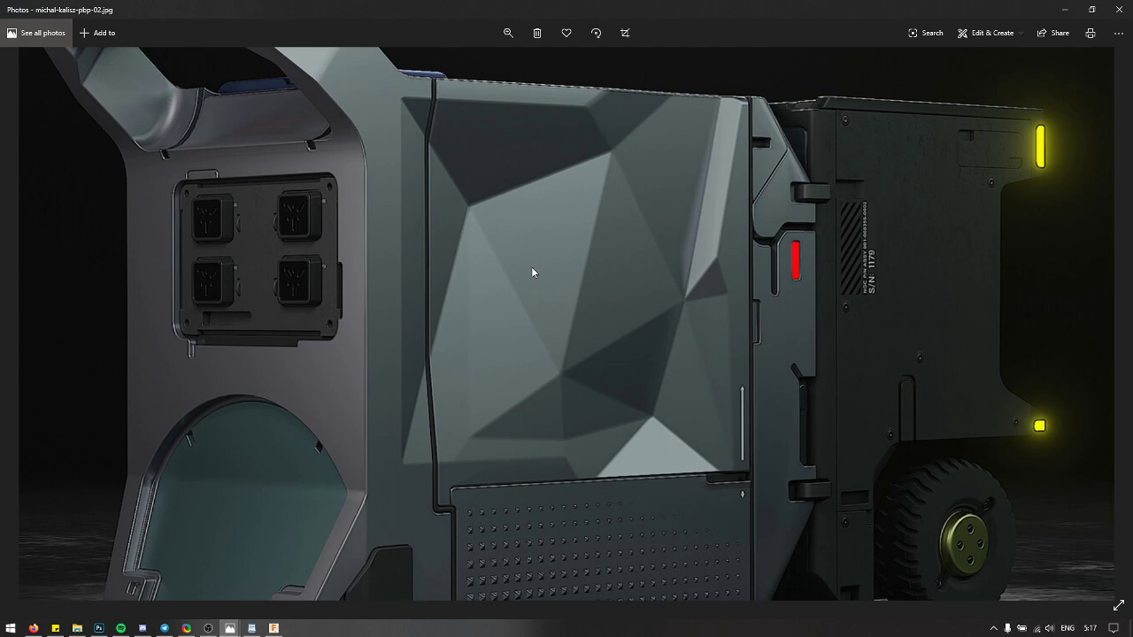
click(1118, 8)
Step: Place the entry's second render (pbp-02) into the Photoshop document at 100% scale and add a new layer above it
drag(400, 235, 784, 84)
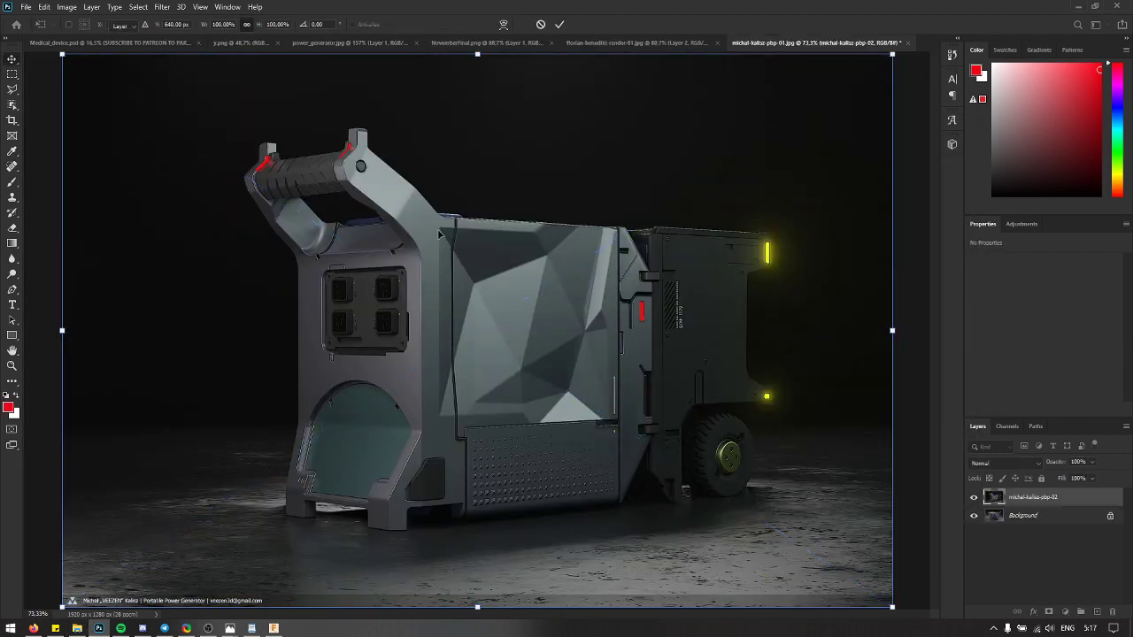
key(Return)
scroll(438, 233, up, 3)
key(b)
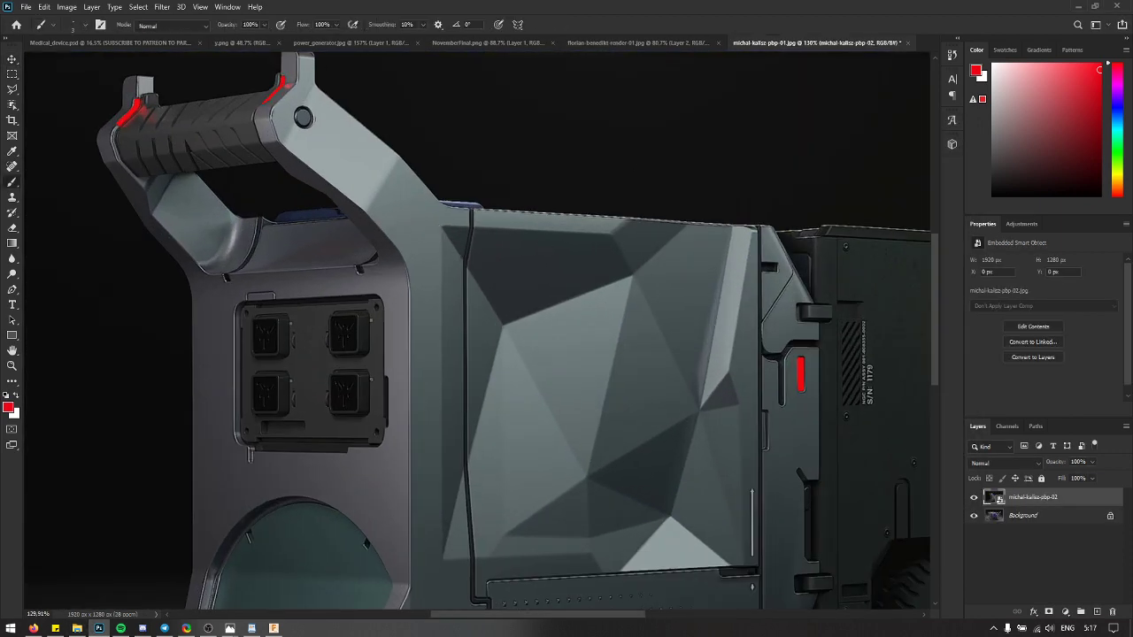
click(1097, 612)
scroll(446, 253, down, 1)
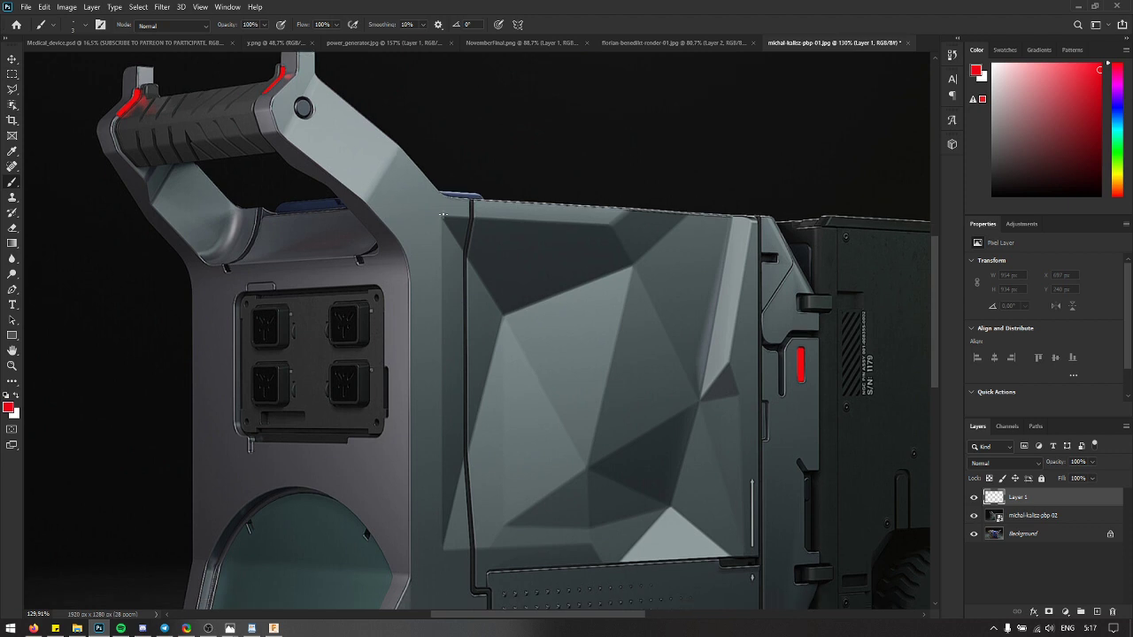
Step: Outline the upper, handle-side and lower edges of the faceted side panel with thin red brush lines
click(445, 218)
shift+click(611, 225)
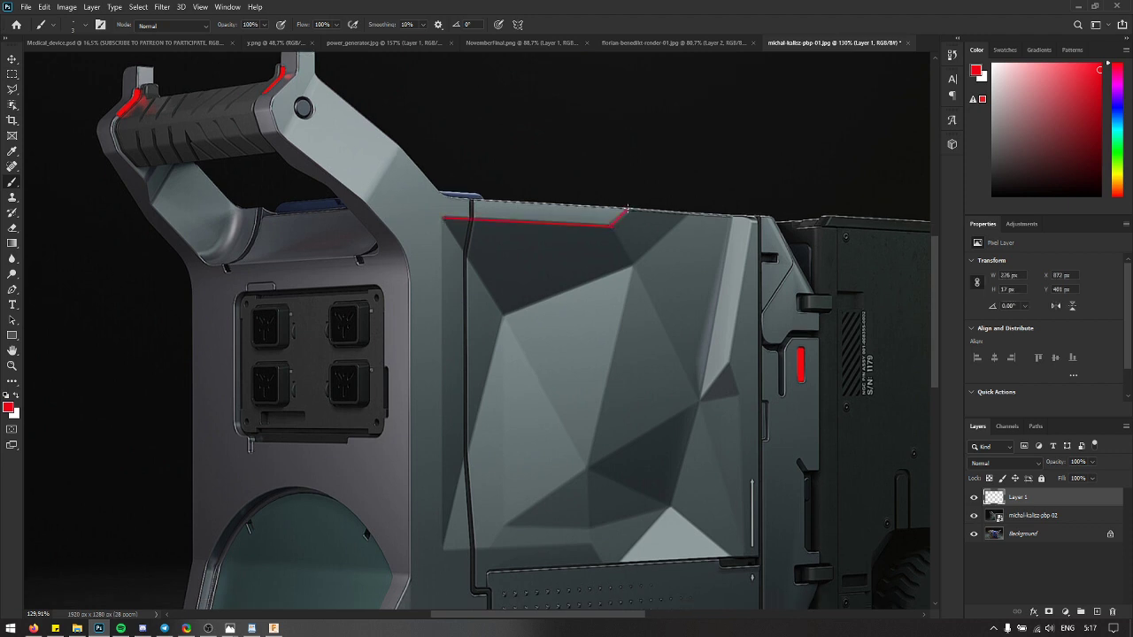
mouse_move(440, 218)
mouse_down()
mouse_move(408, 541)
mouse_move(413, 564)
mouse_move(443, 554)
mouse_up()
key(ctrl+z)
scroll(456, 528, down, 2)
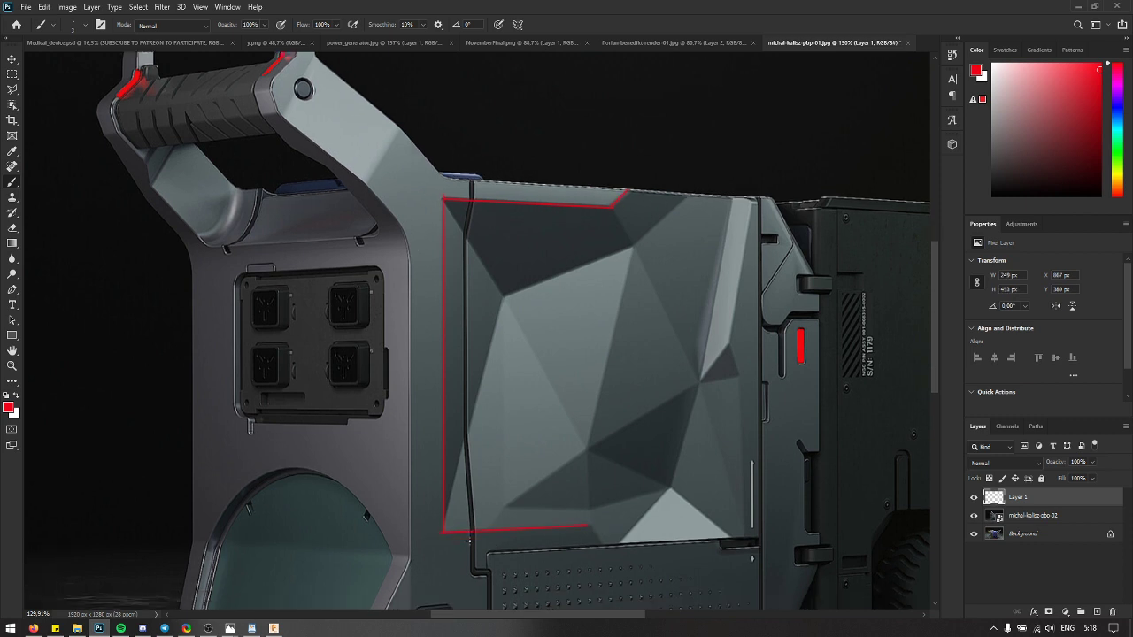
key(ctrl+z)
drag(590, 517, 444, 522)
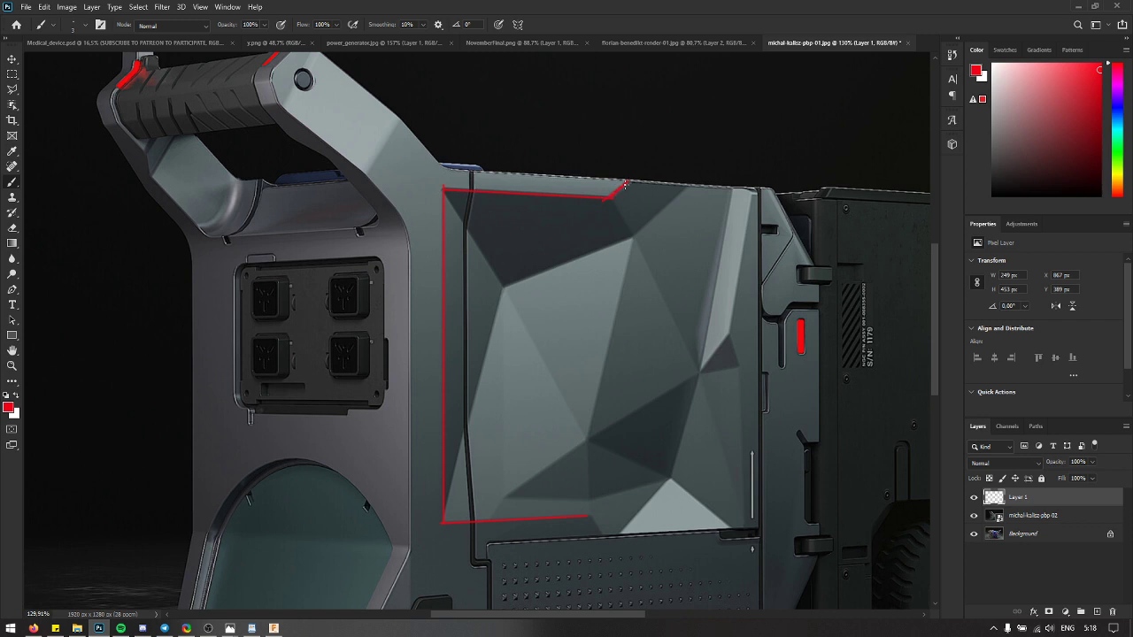
Step: Mark a diagonal red line across the faceted panel's upper handle-side corner
mouse_move(644, 183)
mouse_down()
mouse_move(665, 424)
mouse_move(746, 467)
mouse_up()
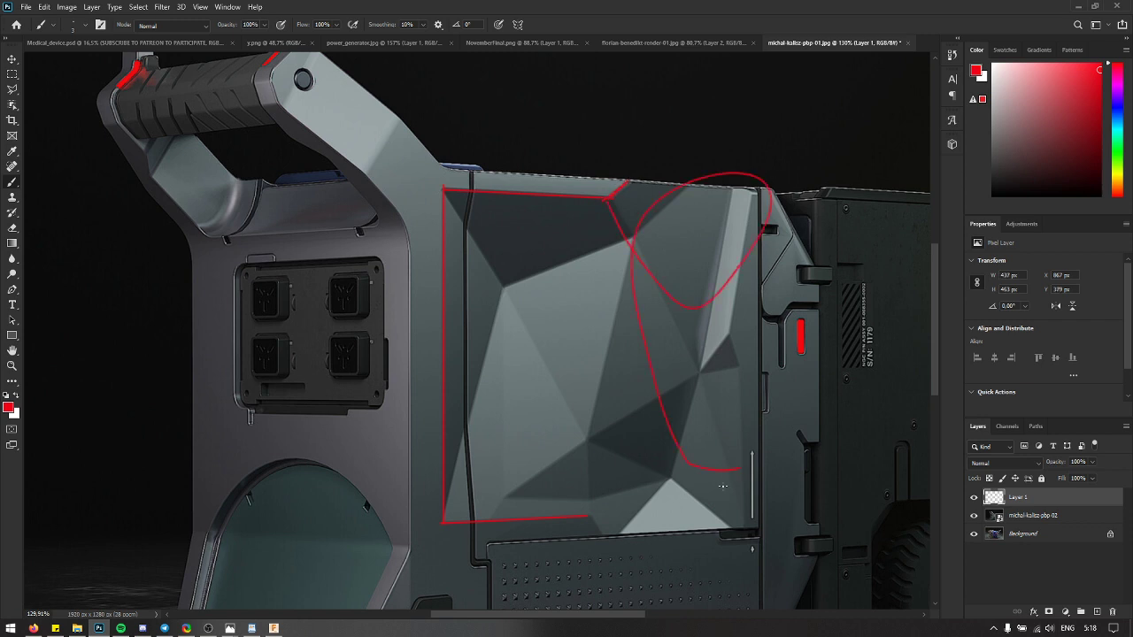
key(ctrl+z)
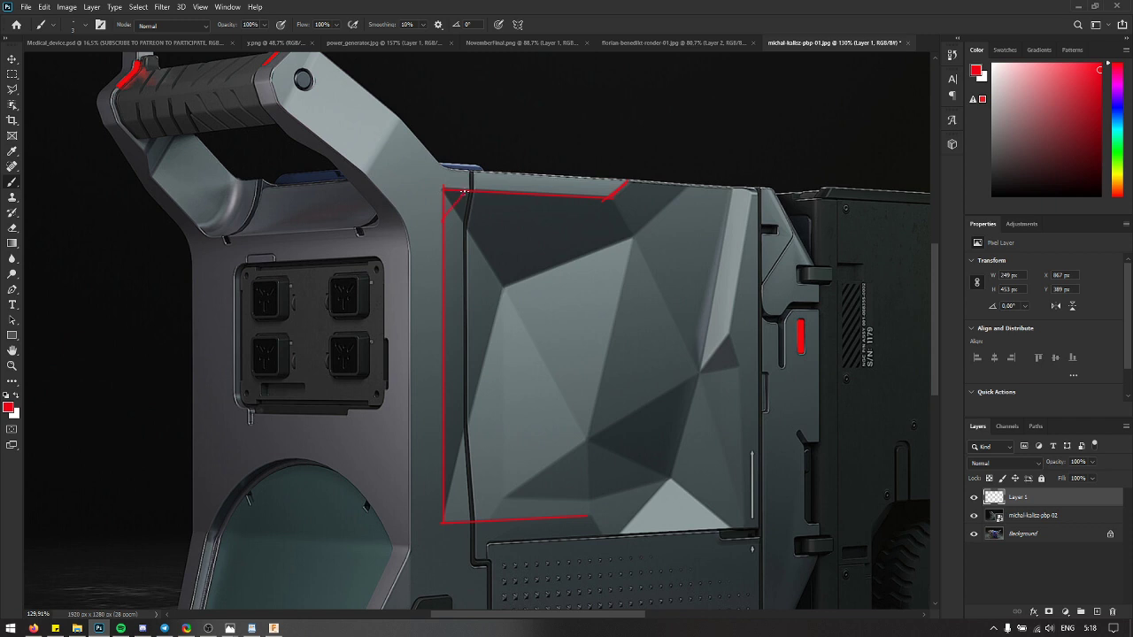
key(ctrl+z)
shift+click(438, 252)
key(ctrl+z)
drag(631, 185, 726, 186)
scroll(731, 345, down, 2)
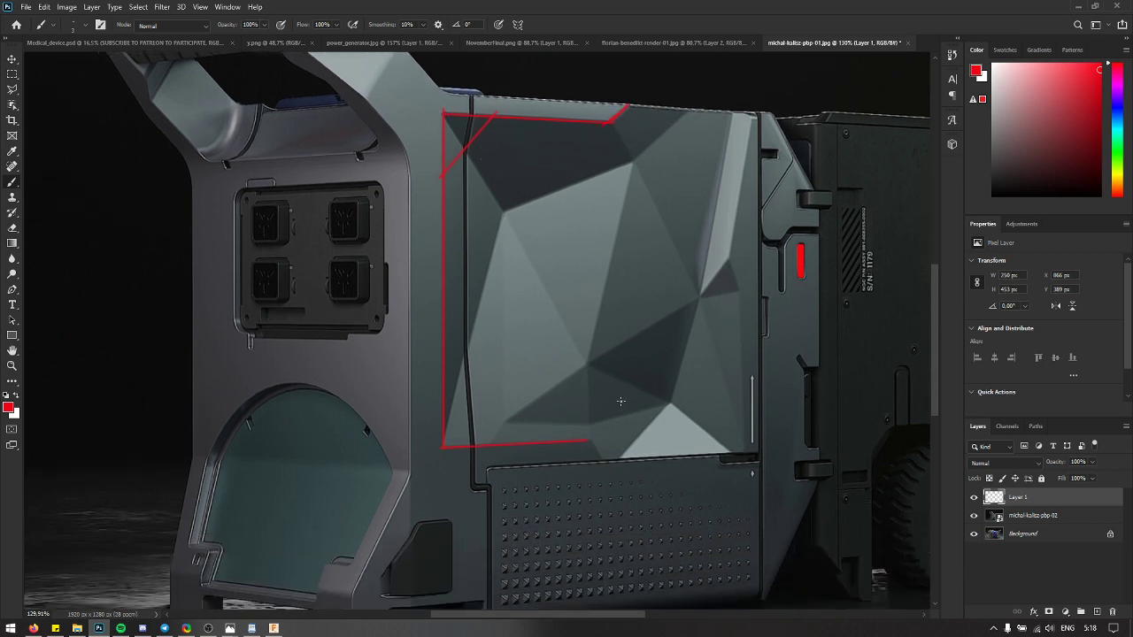
mouse_move(767, 335)
mouse_down()
mouse_move(719, 156)
mouse_move(795, 159)
mouse_move(795, 350)
mouse_up()
drag(745, 205, 761, 332)
click(273, 629)
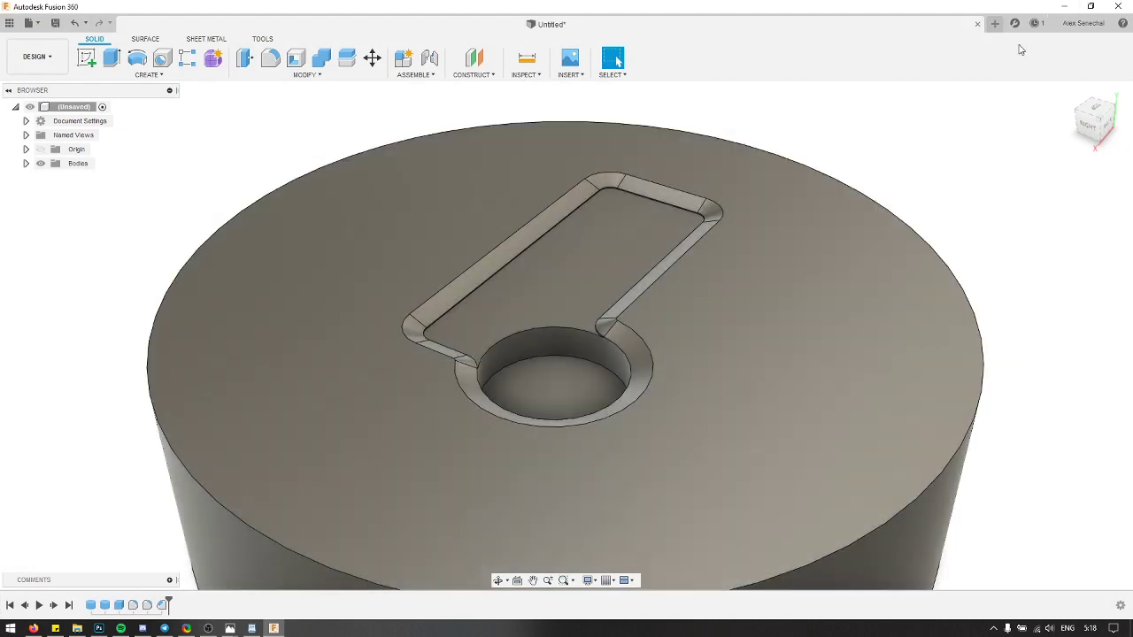
click(1062, 9)
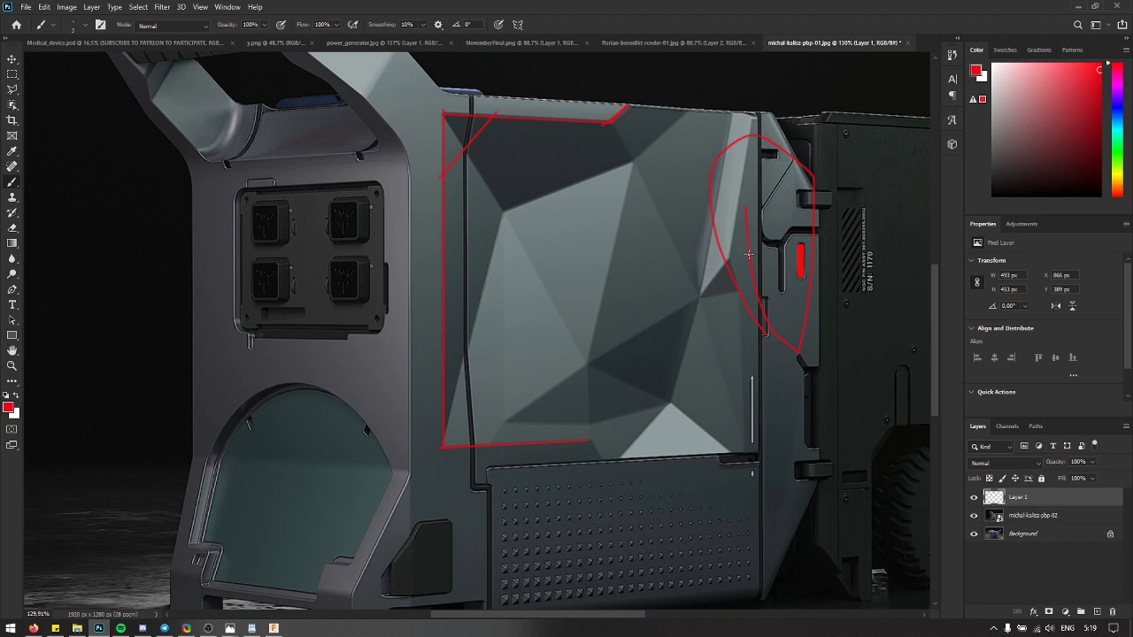
key(e)
mouse_move(725, 270)
mouse_down()
mouse_move(776, 346)
mouse_move(713, 157)
mouse_up()
drag(769, 120, 801, 265)
Step: Circle the red indicator light and the narrow recess below it on the side plate in red
key(b)
mouse_move(796, 173)
mouse_down()
mouse_move(753, 231)
mouse_move(828, 257)
mouse_move(783, 292)
mouse_move(801, 201)
mouse_move(822, 288)
mouse_up()
mouse_move(757, 201)
mouse_down()
mouse_move(798, 141)
mouse_move(794, 171)
mouse_move(760, 216)
mouse_move(779, 183)
mouse_move(805, 204)
mouse_move(829, 269)
mouse_move(773, 290)
mouse_move(755, 240)
mouse_up()
key(ctrl+z)
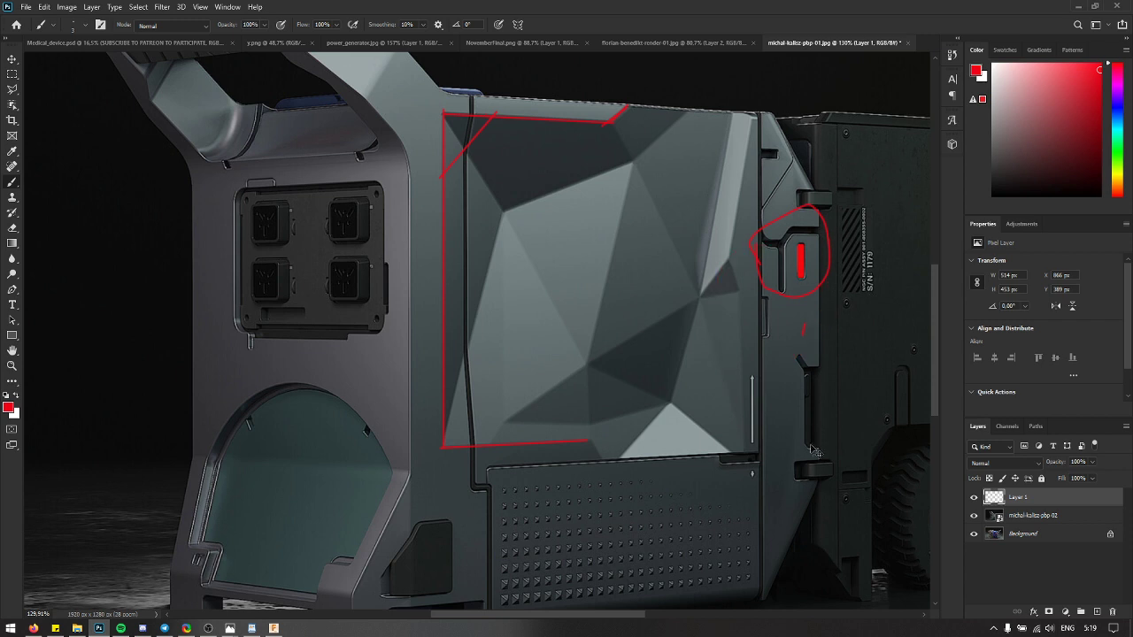
mouse_move(810, 451)
mouse_down()
mouse_move(816, 355)
mouse_move(812, 451)
mouse_up()
scroll(788, 229, down, 3)
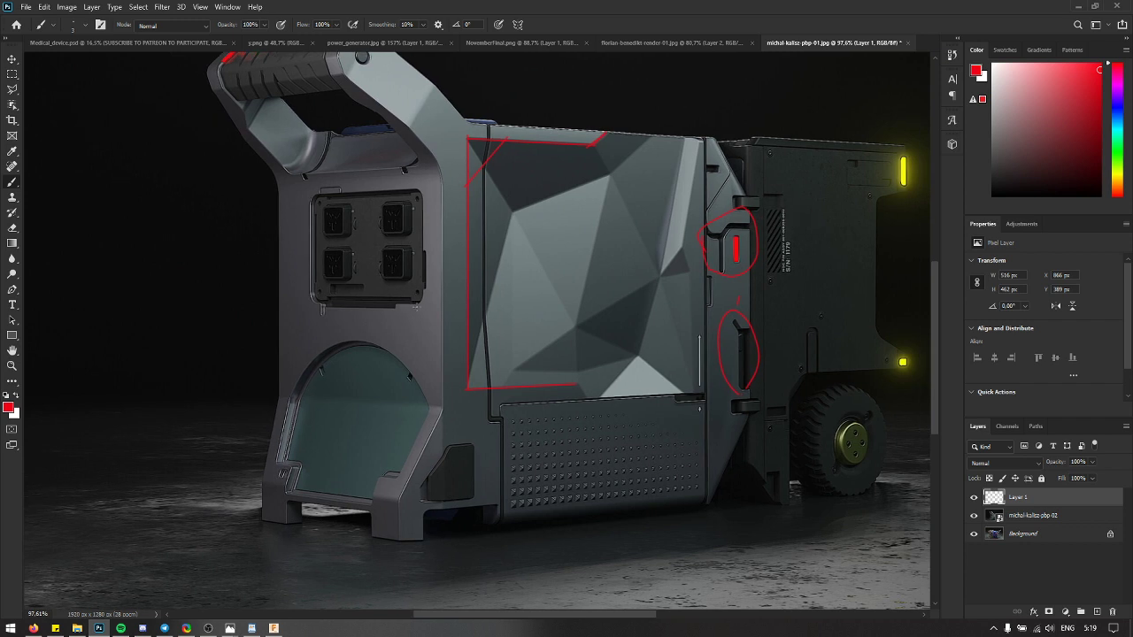
scroll(425, 301, up, 2)
scroll(444, 279, up, 1)
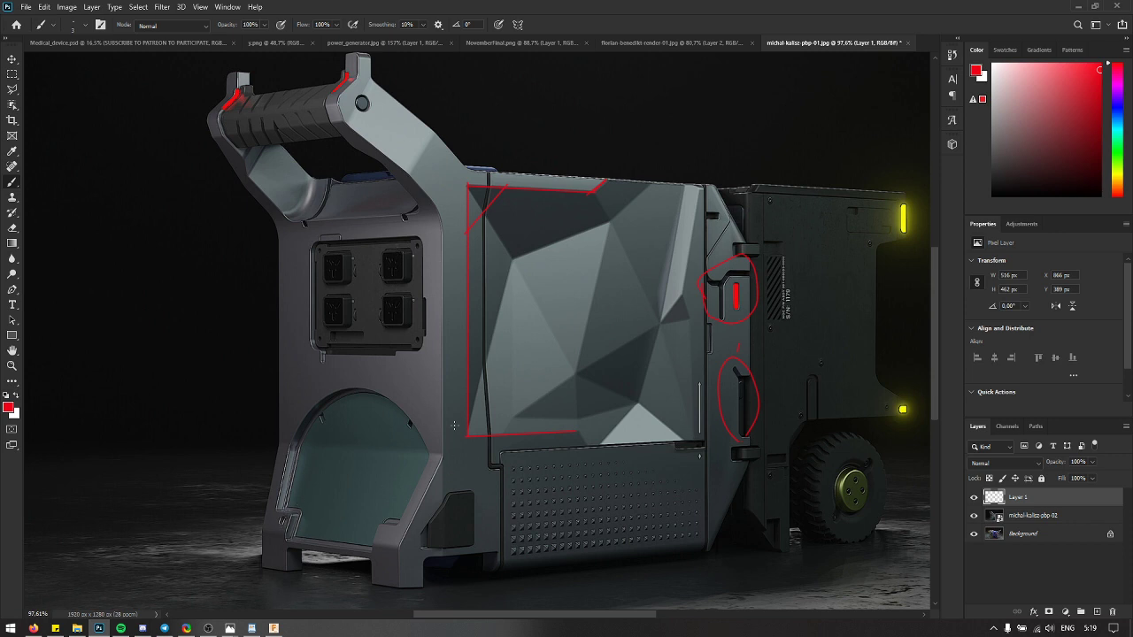
drag(442, 450, 441, 464)
drag(399, 555, 399, 555)
drag(475, 537, 385, 558)
key(ctrl+z)
key(ctrl+z)
drag(419, 586, 370, 567)
key(ctrl+z)
mouse_move(262, 550)
mouse_down()
mouse_move(264, 573)
mouse_move(259, 561)
mouse_up()
mouse_move(899, 366)
mouse_down()
mouse_move(909, 402)
mouse_move(905, 369)
mouse_move(892, 414)
mouse_move(918, 386)
mouse_move(679, 537)
mouse_move(409, 584)
mouse_up()
key(ctrl+z)
key(ctrl+z)
mouse_move(388, 582)
mouse_down()
mouse_move(404, 586)
mouse_move(437, 550)
mouse_up()
key(ctrl+z)
key(ctrl+z)
scroll(342, 126, up, 2)
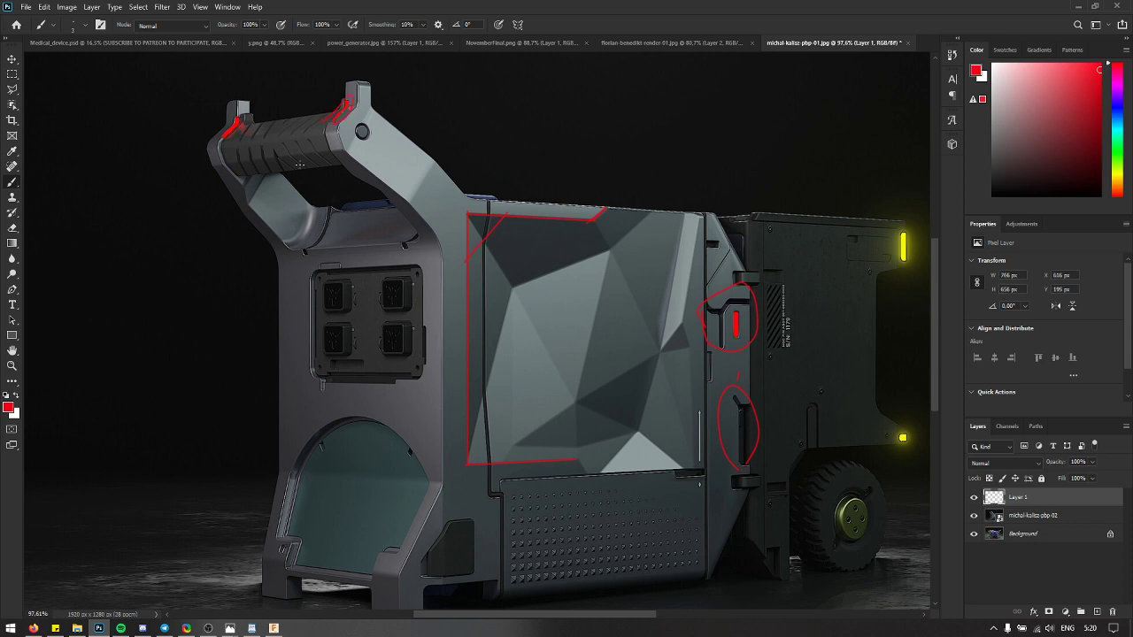
key(ctrl+z)
Step: Mark the curves at the handle base and the side plate's upper bevel, and circle the dotted lower panel in red
mouse_move(437, 241)
mouse_down()
mouse_move(403, 258)
mouse_move(378, 243)
mouse_move(403, 211)
mouse_up()
drag(357, 246, 361, 257)
mouse_move(722, 241)
mouse_down()
mouse_move(719, 227)
mouse_move(726, 264)
mouse_up()
mouse_move(469, 463)
mouse_down()
mouse_move(531, 595)
mouse_move(485, 537)
mouse_up()
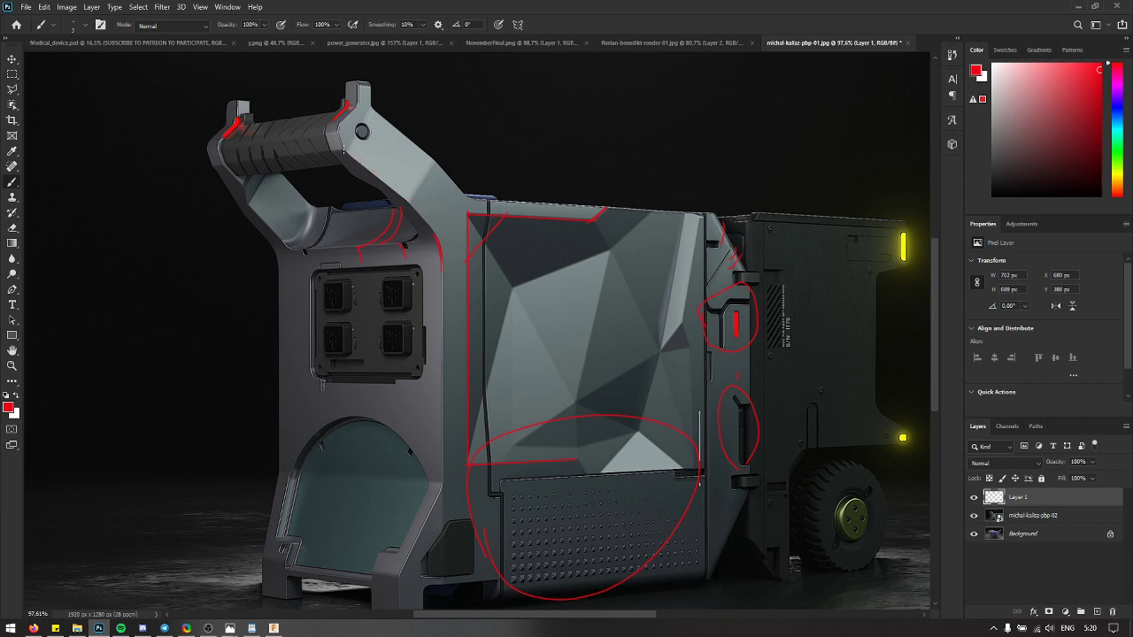
Step: Trace the handle arm's inner and outer edges and the crease across it with red lines
mouse_move(343, 152)
mouse_down()
mouse_move(409, 201)
mouse_move(440, 264)
mouse_up()
drag(412, 206, 433, 165)
drag(372, 113, 380, 119)
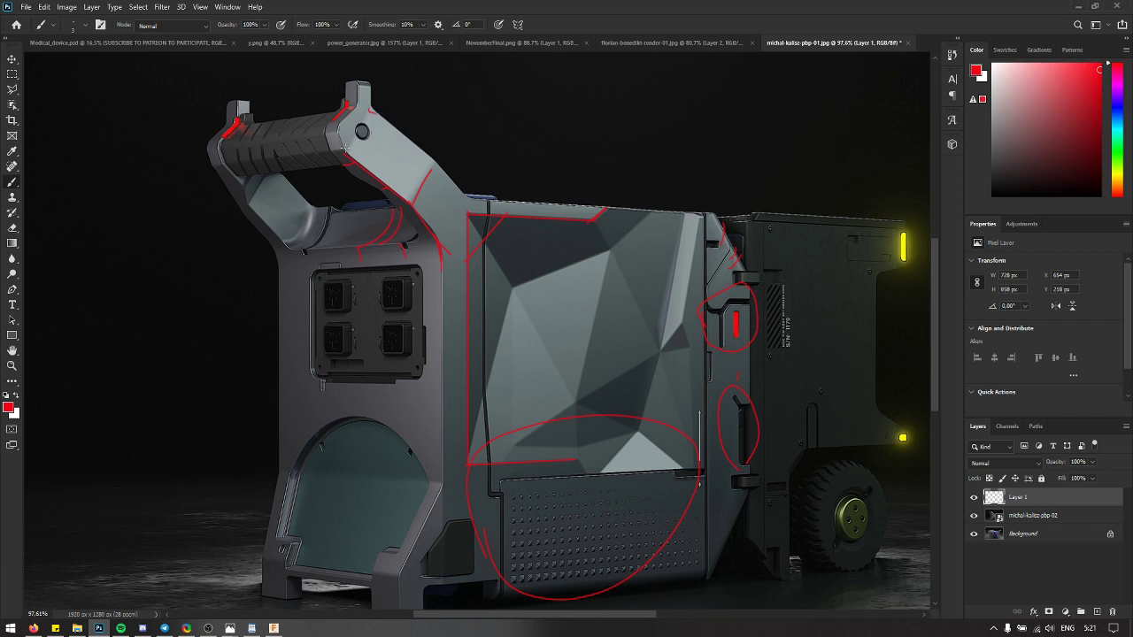
shift+click(467, 196)
shift+click(371, 107)
drag(447, 138, 441, 157)
shift+click(407, 199)
Step: Erase the red lines along the handle arm's outer edge and redraw its inner bevel edge and cross crease
key(e)
mouse_move(425, 133)
mouse_down()
mouse_move(404, 267)
mouse_move(429, 262)
mouse_move(440, 128)
mouse_move(352, 266)
mouse_move(371, 129)
mouse_move(354, 102)
mouse_up()
key(b)
click(357, 155)
shift+click(436, 223)
drag(446, 148, 414, 206)
Step: Place the entry's third render (pbp-03) into the Photoshop document and add a new layer above it
click(77, 628)
click(498, 212)
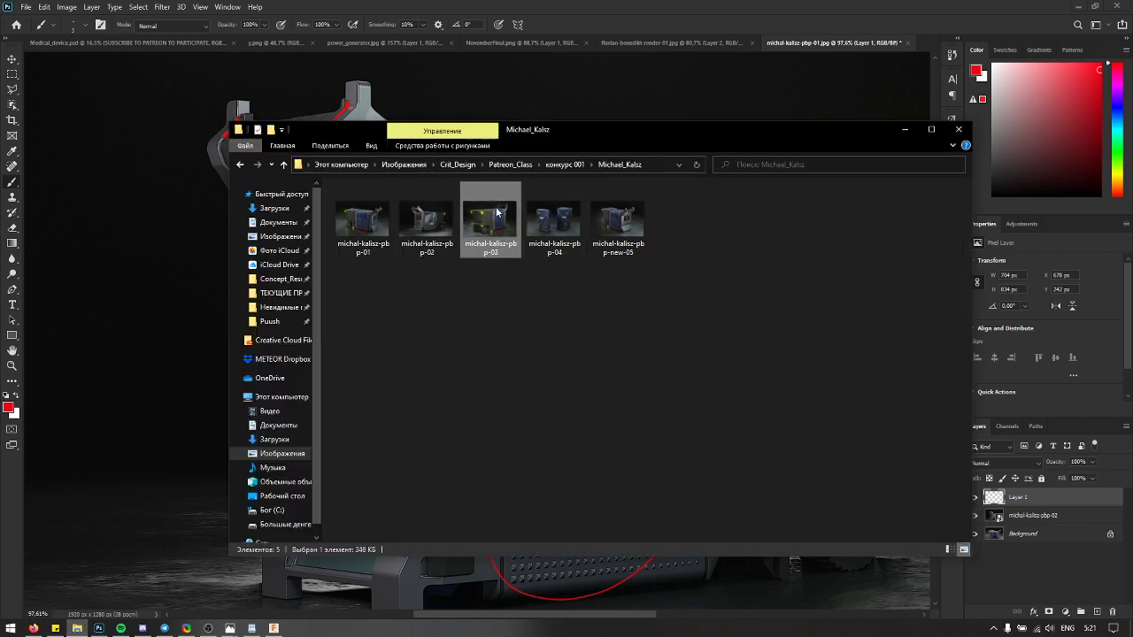
double_click(498, 213)
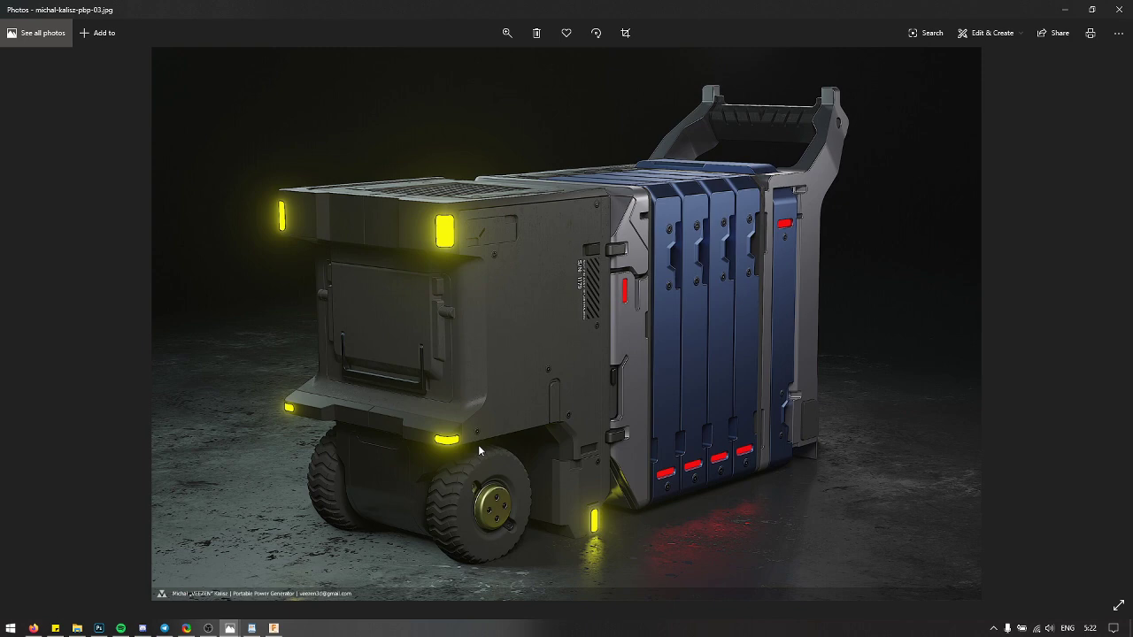
drag(815, 7, 703, 258)
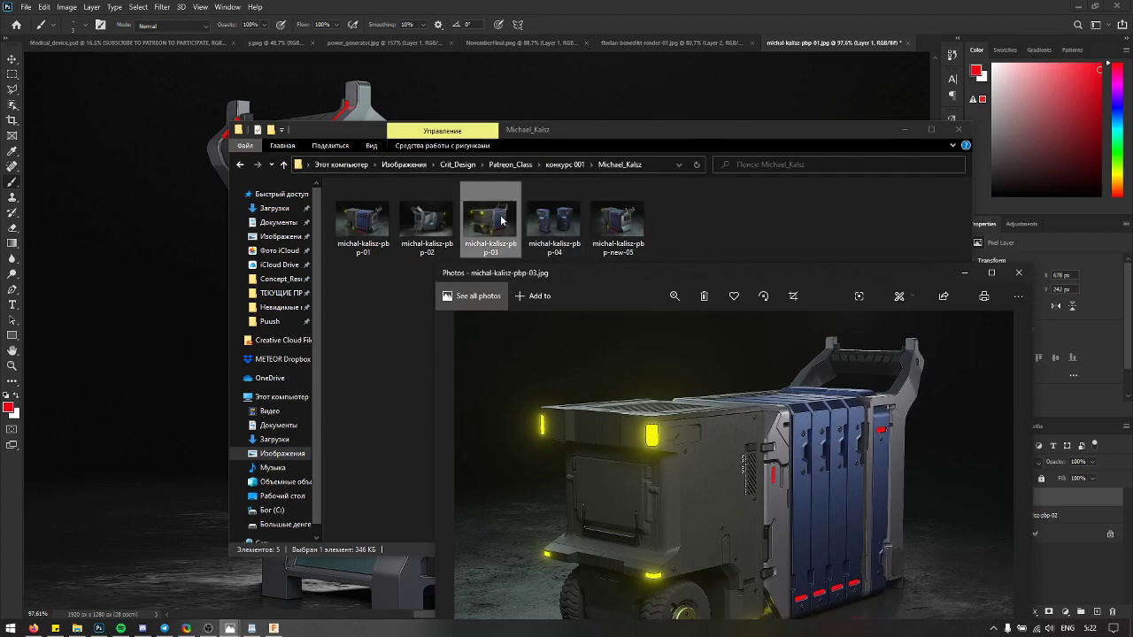
drag(501, 221, 564, 89)
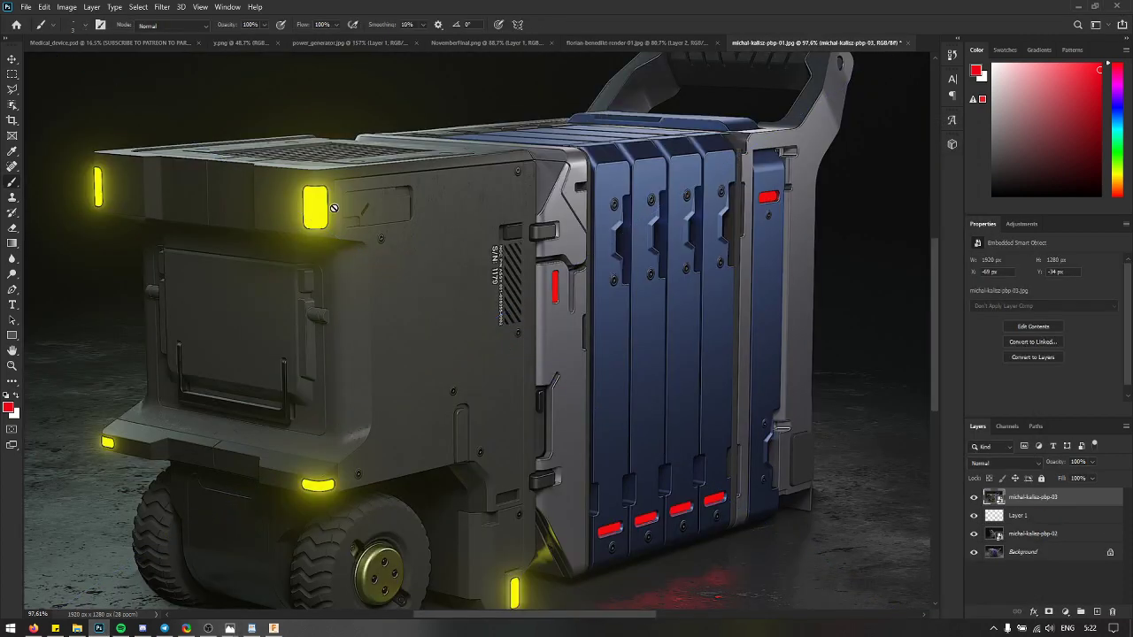
click(1097, 612)
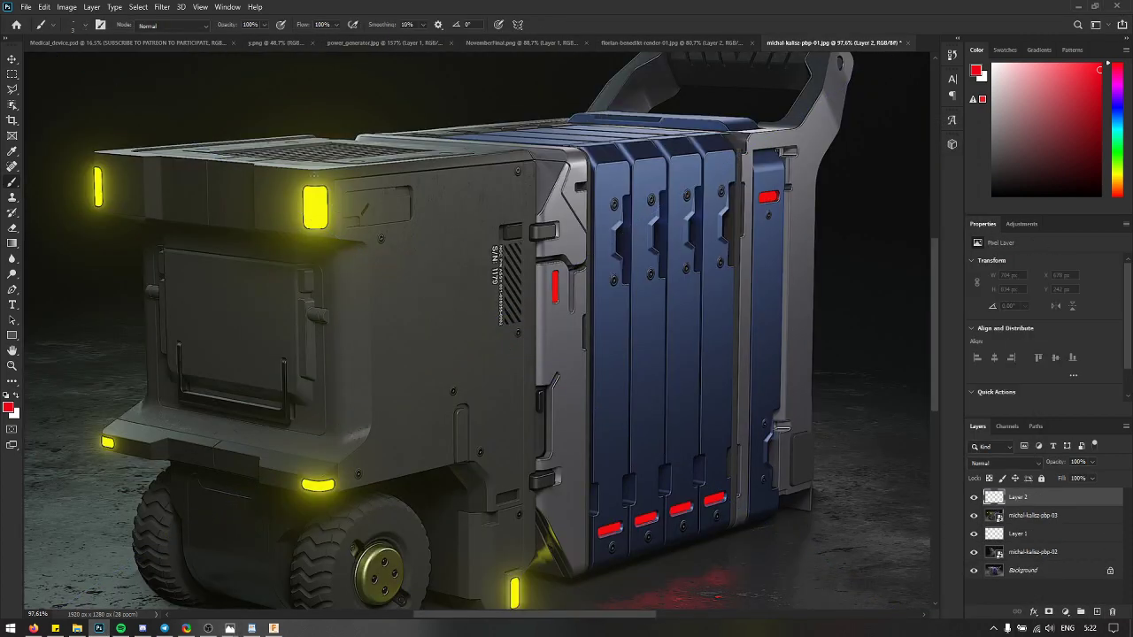
Step: Outline the outer upper and lower yellow corner lights and the body edge beside them in red
drag(321, 186, 288, 183)
drag(119, 156, 98, 156)
mouse_move(86, 166)
mouse_down()
mouse_move(84, 200)
mouse_move(102, 207)
mouse_move(98, 158)
mouse_up()
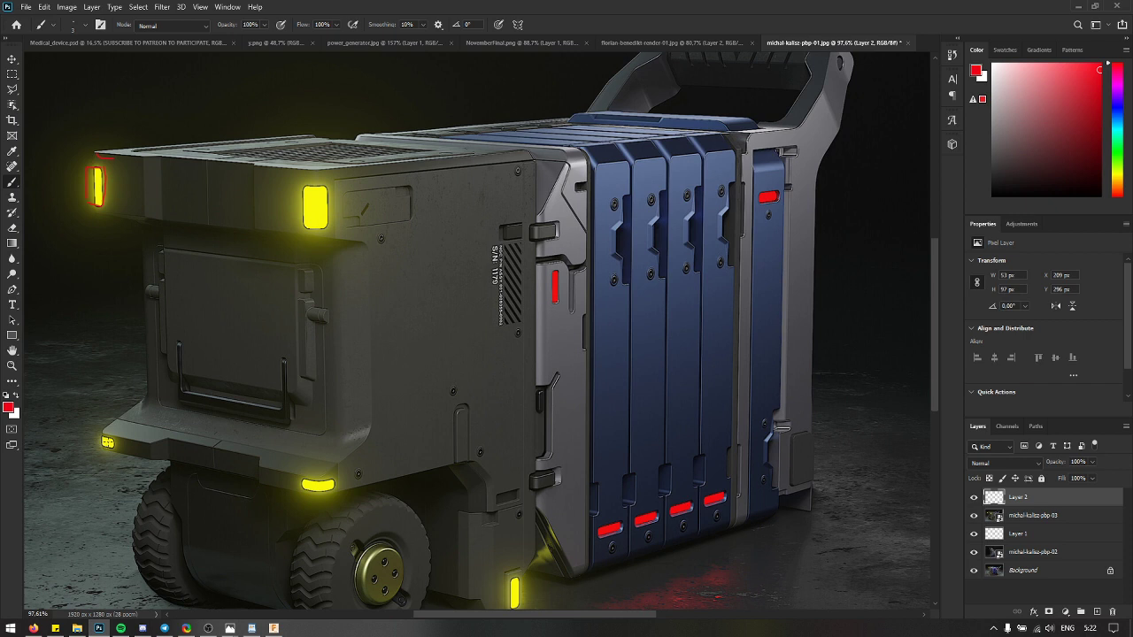
drag(94, 437, 102, 444)
scroll(752, 365, up, 2)
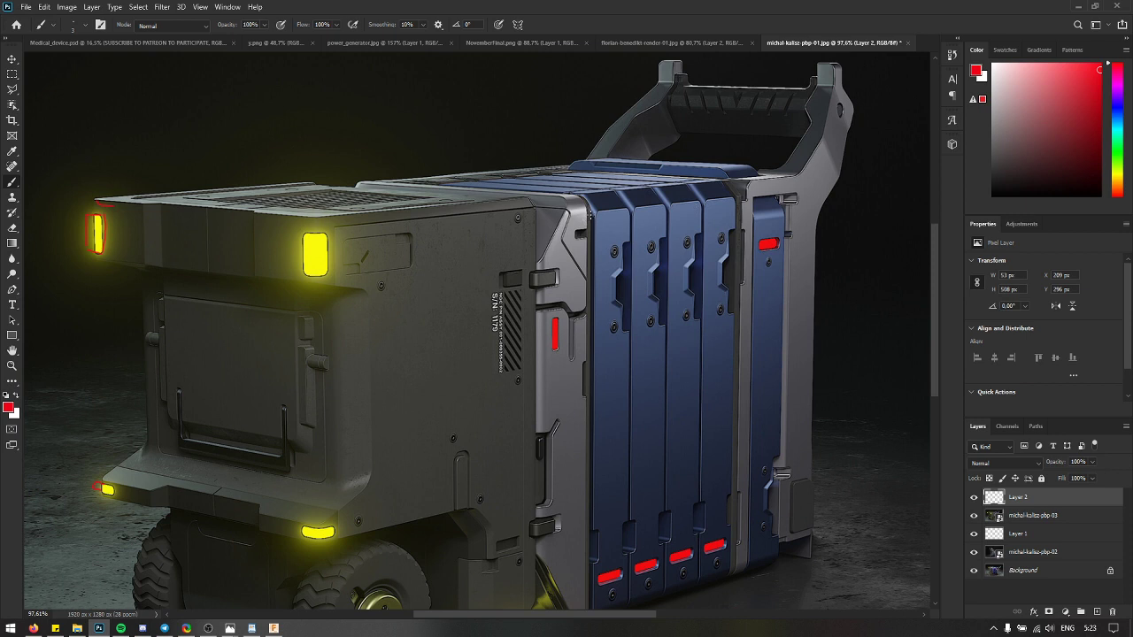
drag(596, 218, 632, 213)
click(615, 190)
scroll(642, 251, up, 5)
key(ctrl+z)
key(ctrl+z)
key(ctrl+z)
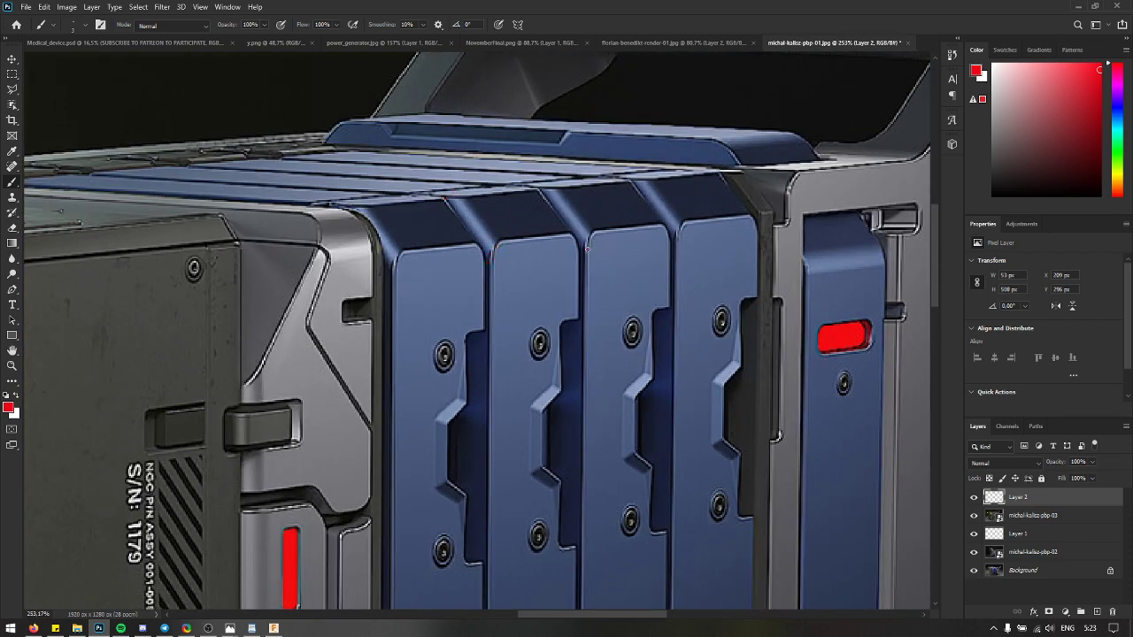
Step: Trace the upper bevel corner between the middle blue modules and mark the bevels of the top cover and end module in red
drag(590, 249, 594, 233)
shift+click(560, 187)
alt+scroll(746, 247, down, 1)
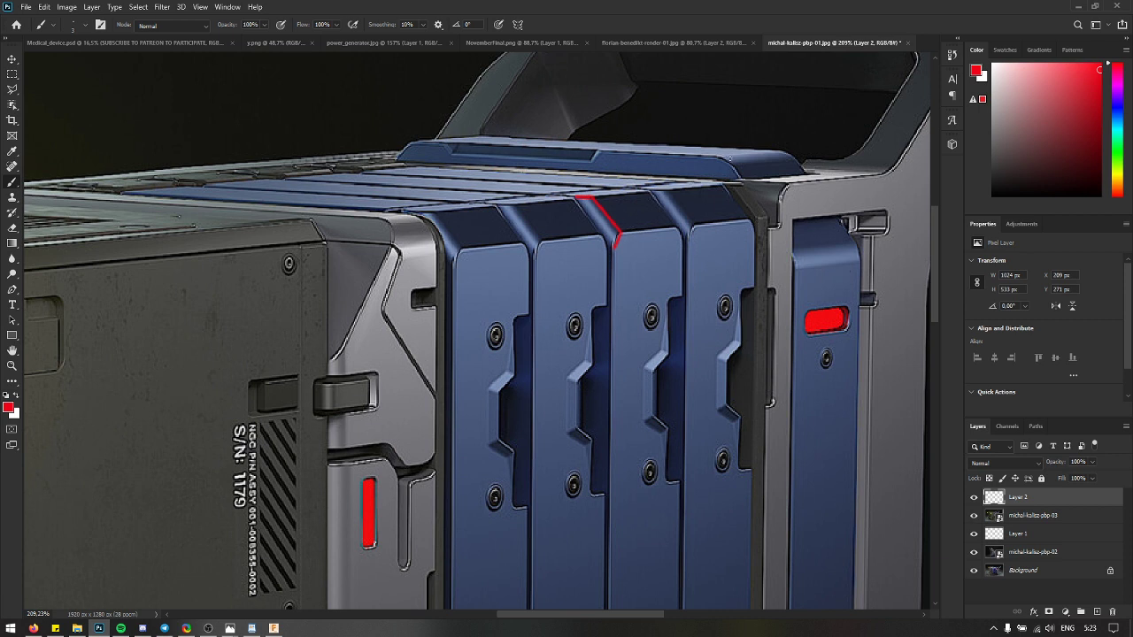
drag(717, 151, 741, 168)
drag(791, 238, 796, 275)
Step: Mark the side notches of the second and third blue modules and circle a small recess near the modules' base in red
mouse_move(563, 407)
mouse_down()
mouse_move(585, 329)
mouse_move(585, 447)
mouse_up()
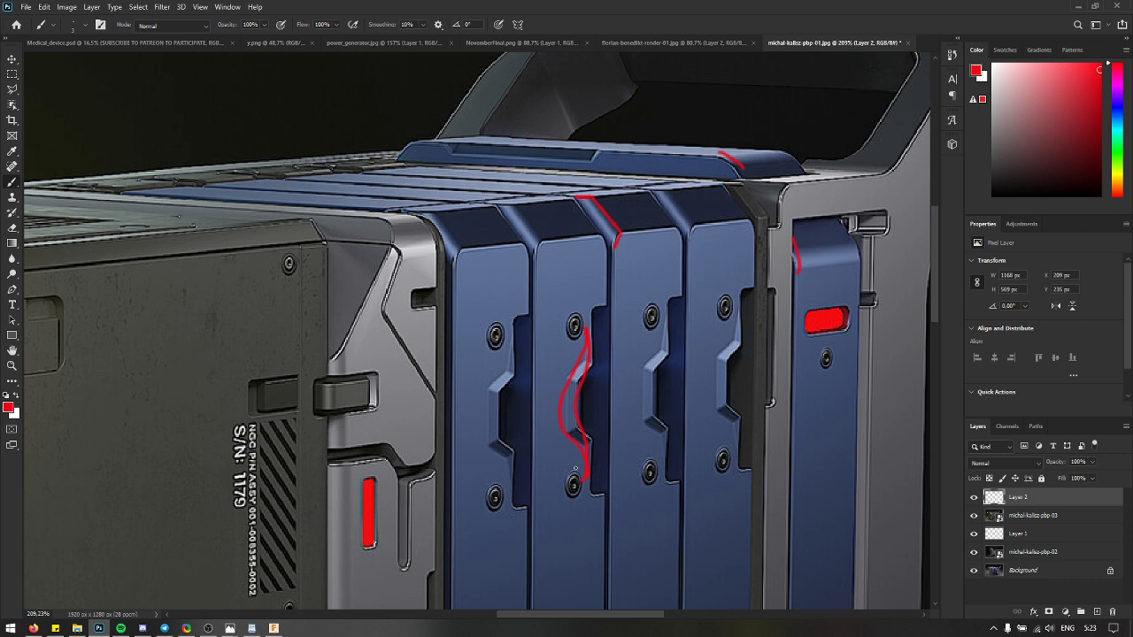
mouse_move(669, 353)
mouse_down()
mouse_move(668, 315)
mouse_move(661, 353)
mouse_up()
scroll(544, 500, down, 3)
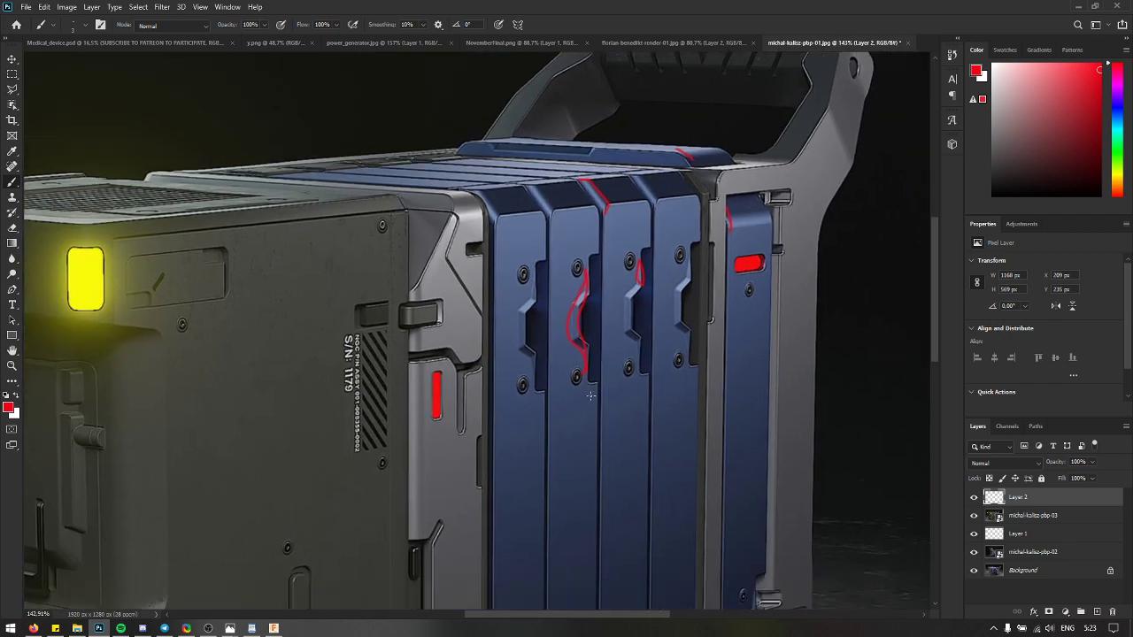
scroll(592, 395, down, 5)
mouse_move(537, 358)
mouse_down()
mouse_move(552, 389)
mouse_move(541, 356)
mouse_up()
Step: Switch to Fusion 360 to look at the open cylinder model, and return to the Photoshop paint-over
click(274, 629)
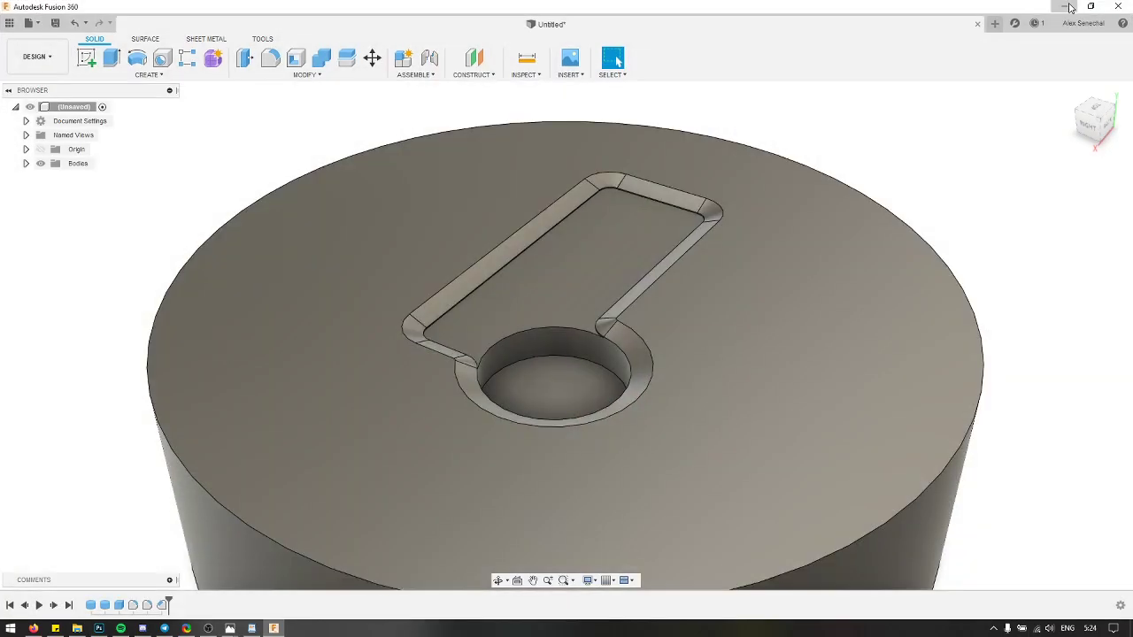
click(1067, 6)
scroll(647, 284, up, 3)
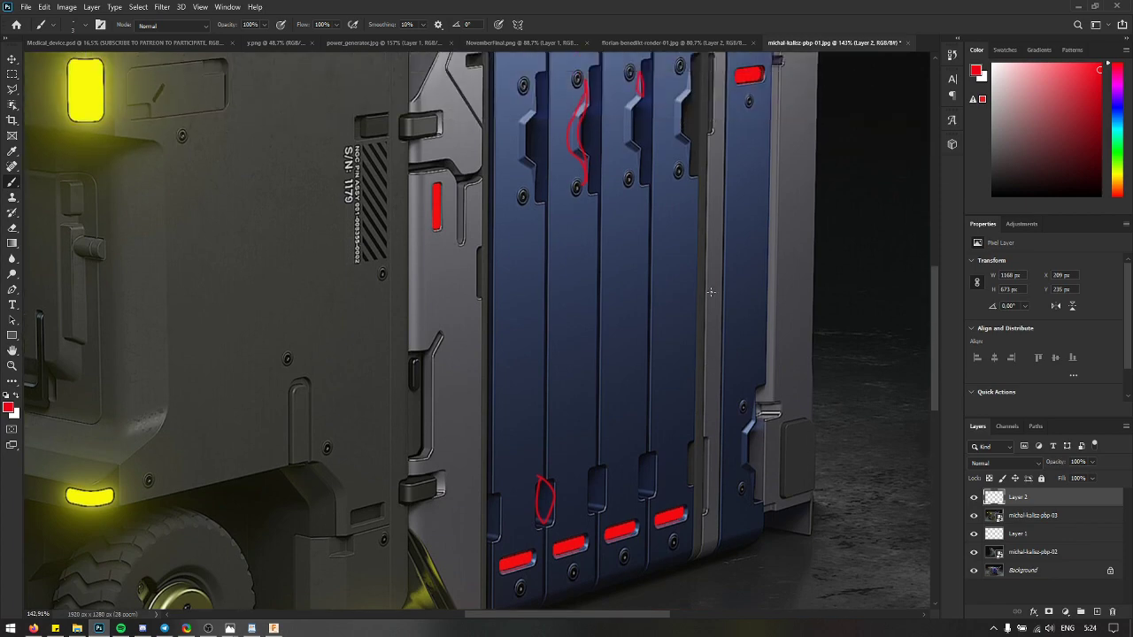
Step: Mark the near front wheel's hub in red on the paint-over
scroll(648, 284, down, 7)
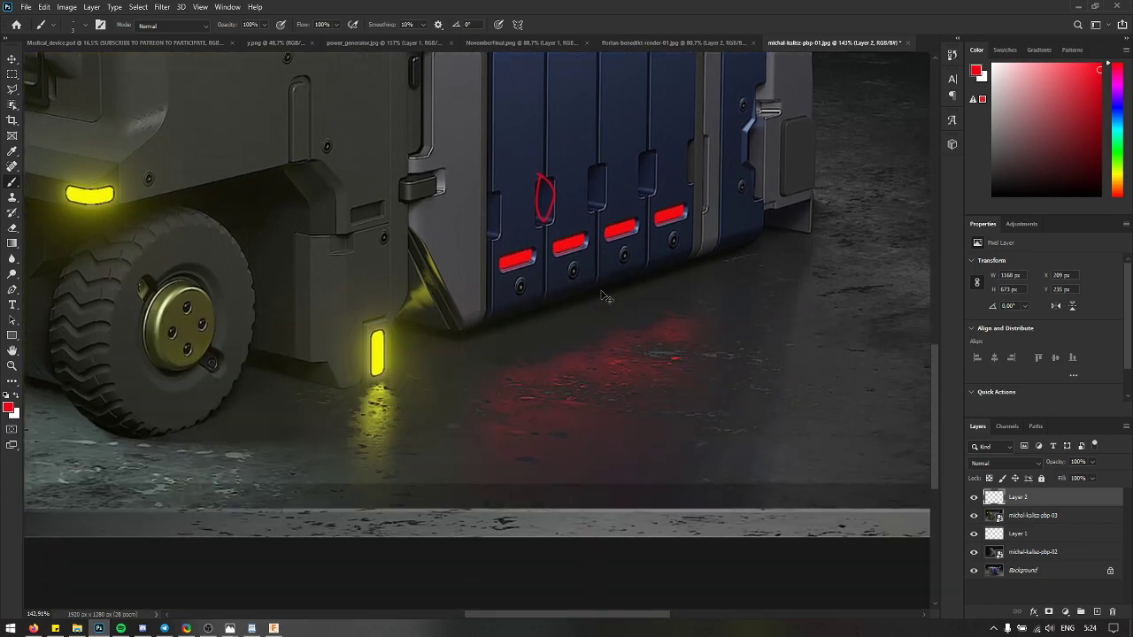
scroll(602, 295, right, 3)
scroll(598, 288, up, 6)
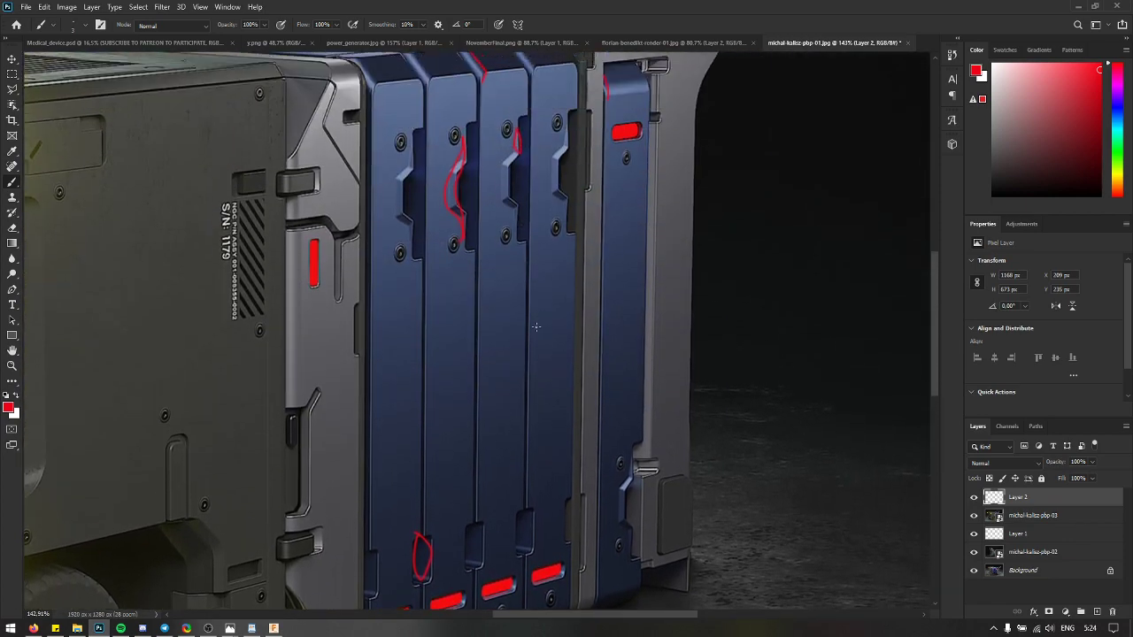
scroll(234, 469, up, 2)
scroll(236, 456, left, 1)
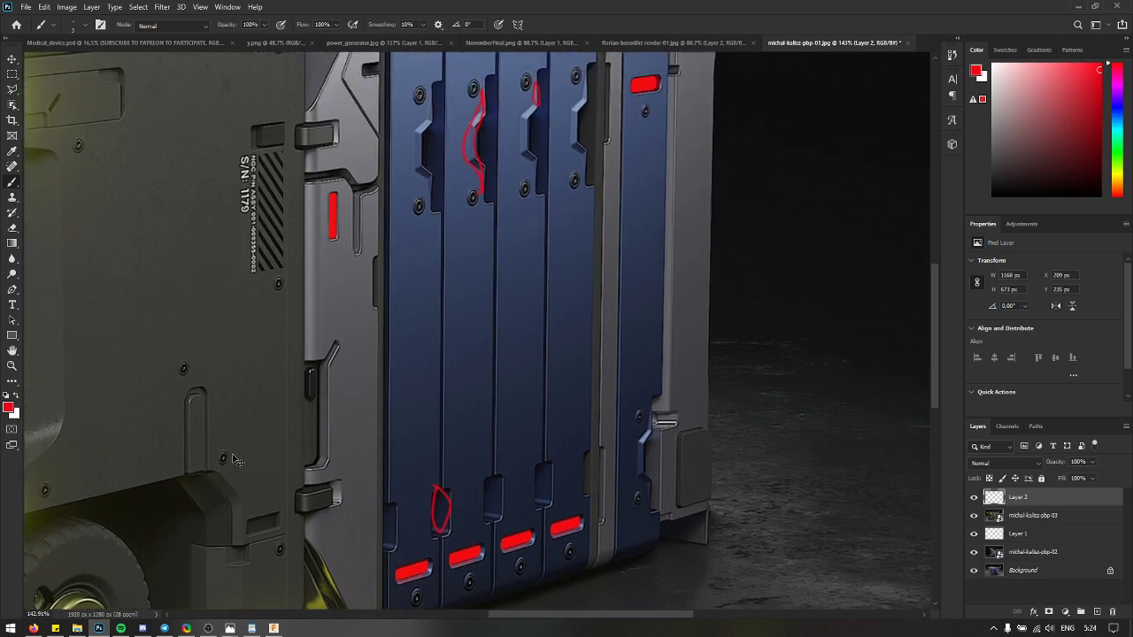
scroll(236, 453, left, 1)
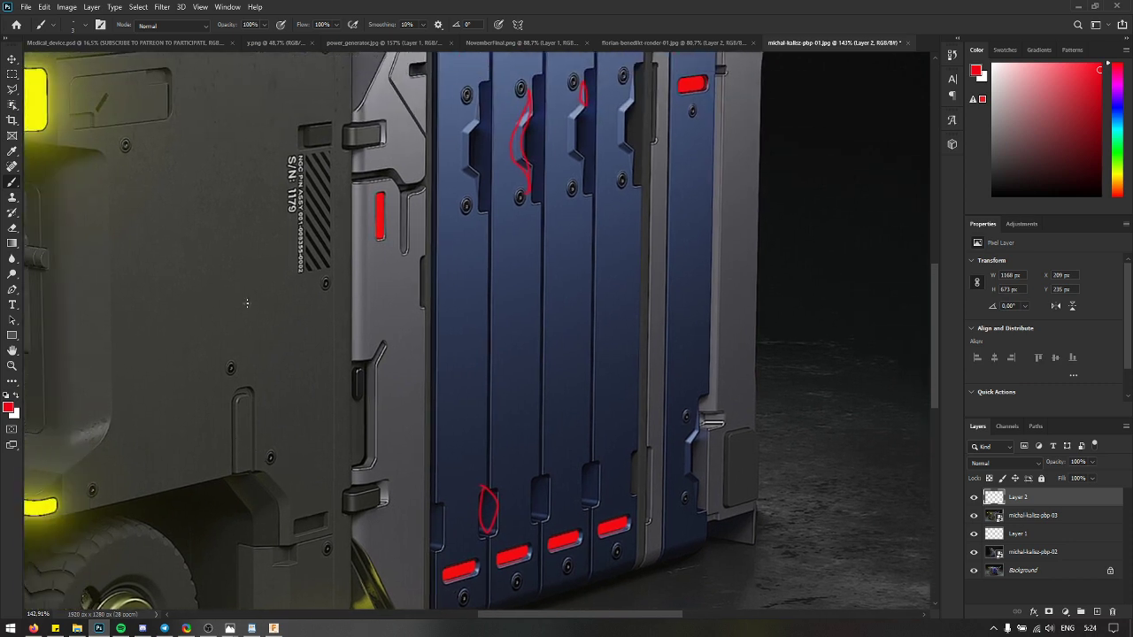
scroll(235, 445, down, 2)
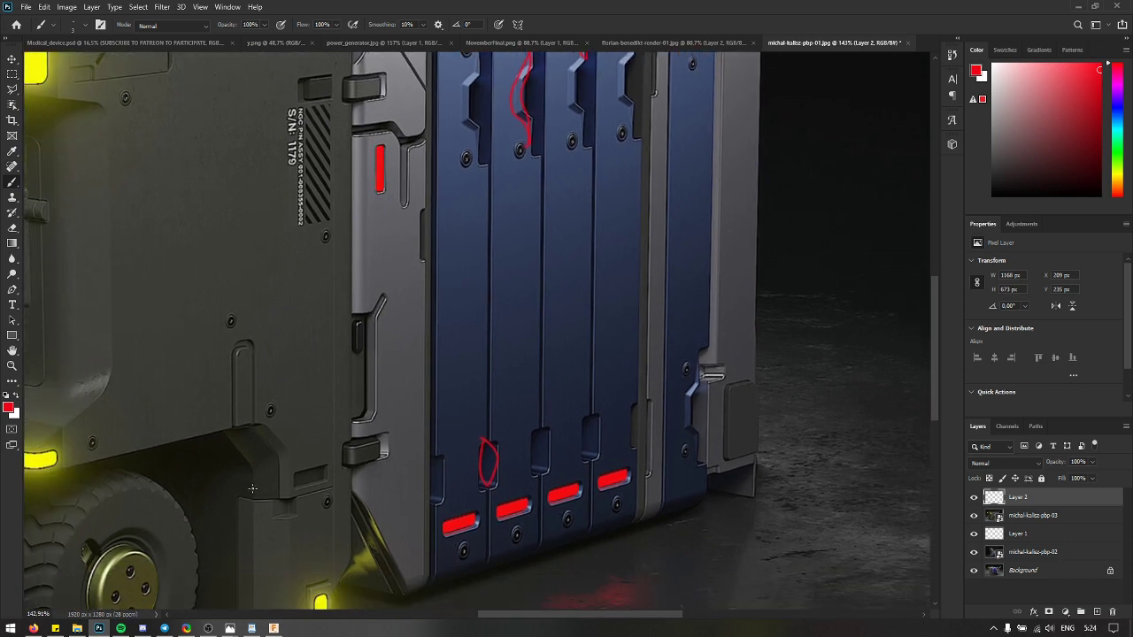
scroll(253, 488, down, 2)
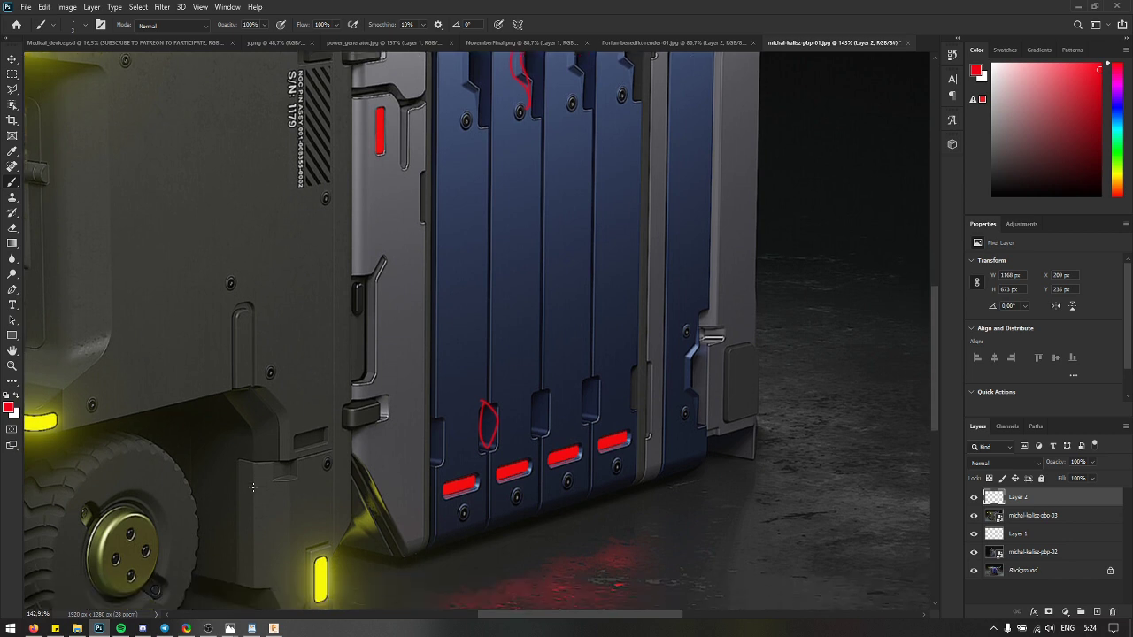
drag(116, 530, 112, 516)
Step: Examine the carry handle at the rear, and review the marked-up render as a whole
scroll(234, 472, up, 2)
scroll(233, 472, up, 10)
scroll(234, 472, right, 6)
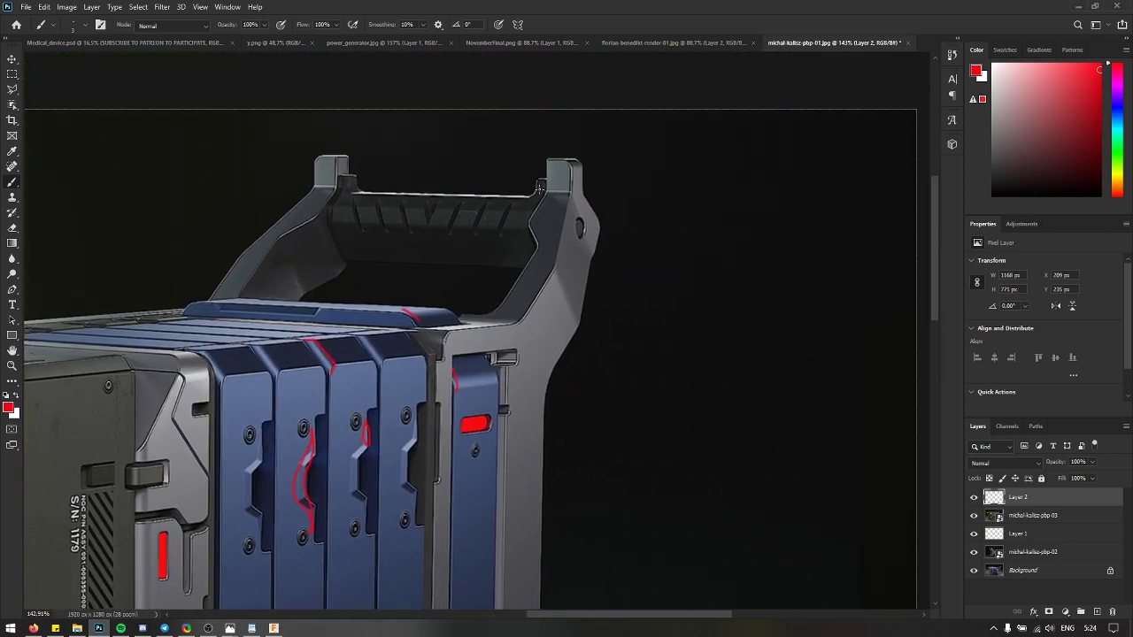
scroll(538, 219, down, 5)
scroll(539, 219, down, 3)
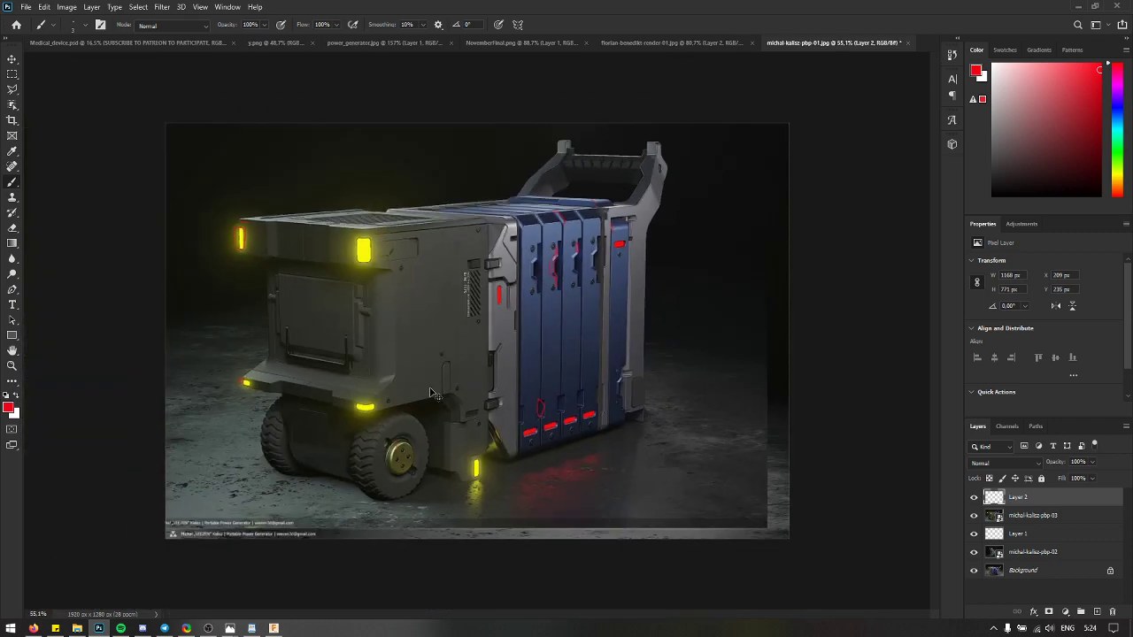
key(v)
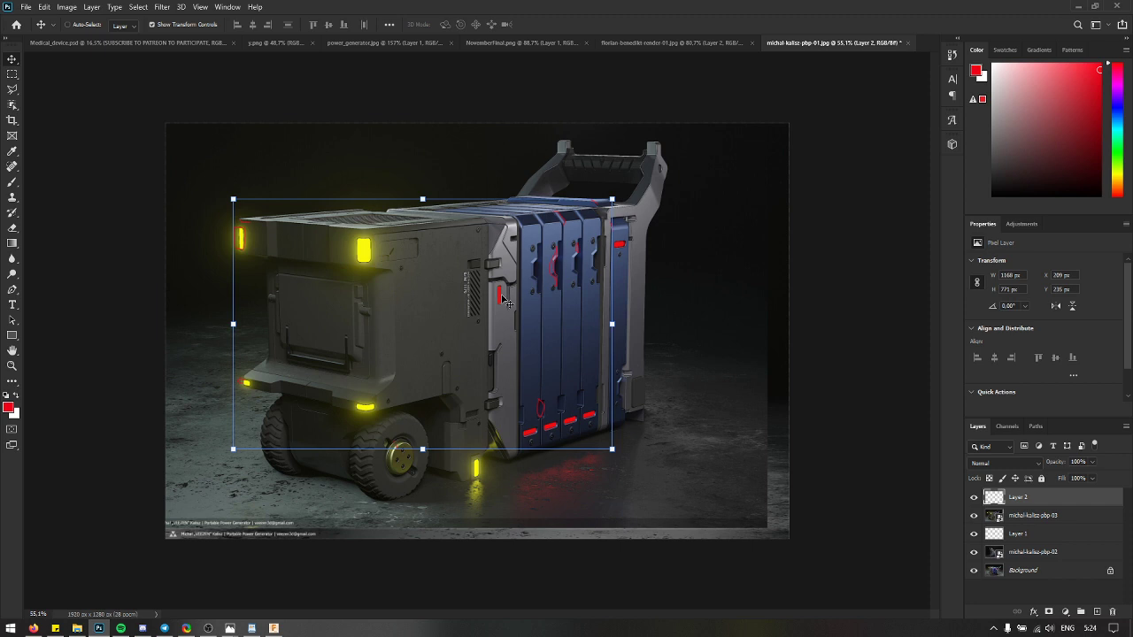
Step: View the contest entry's 04 and new-05 renders from its File Explorer folder, and close the image viewer
click(78, 629)
click(550, 238)
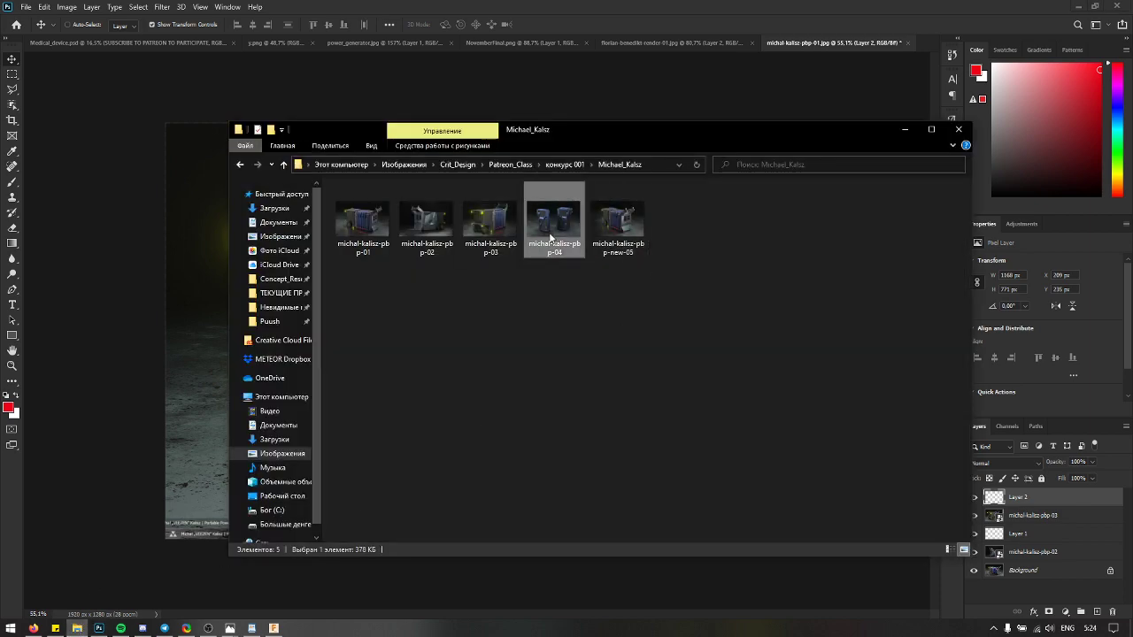
double_click(550, 238)
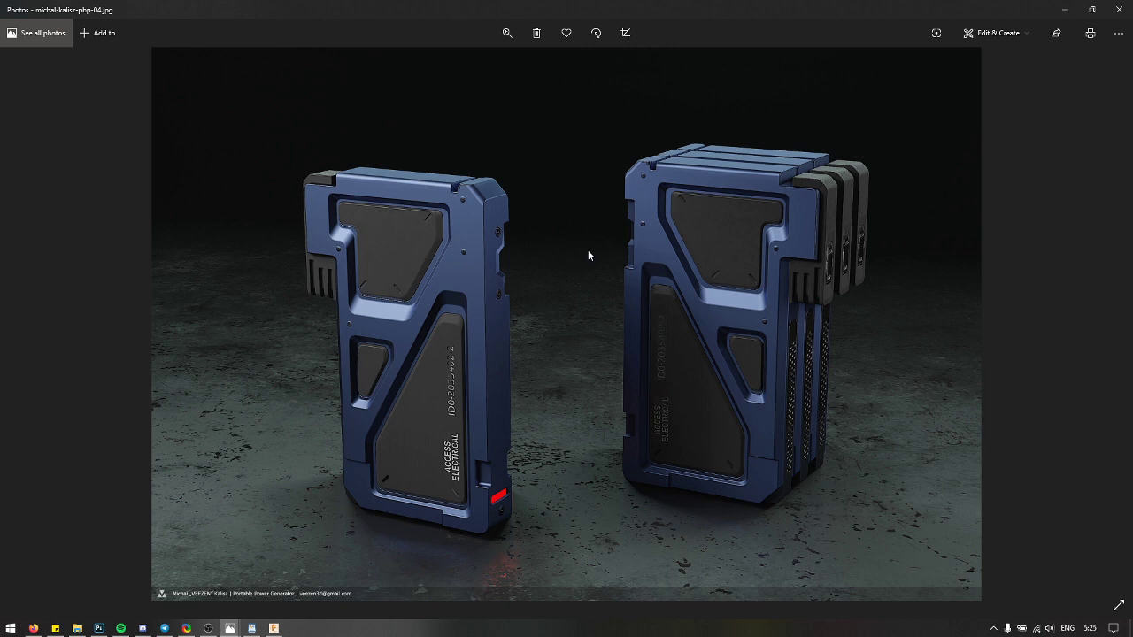
key(Right)
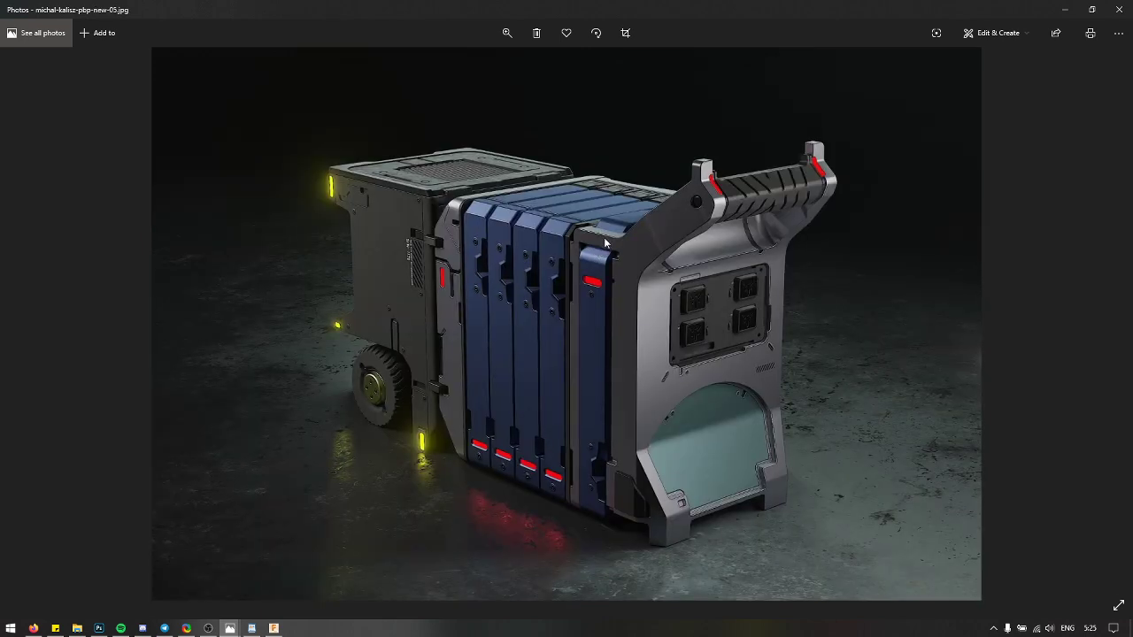
click(1120, 8)
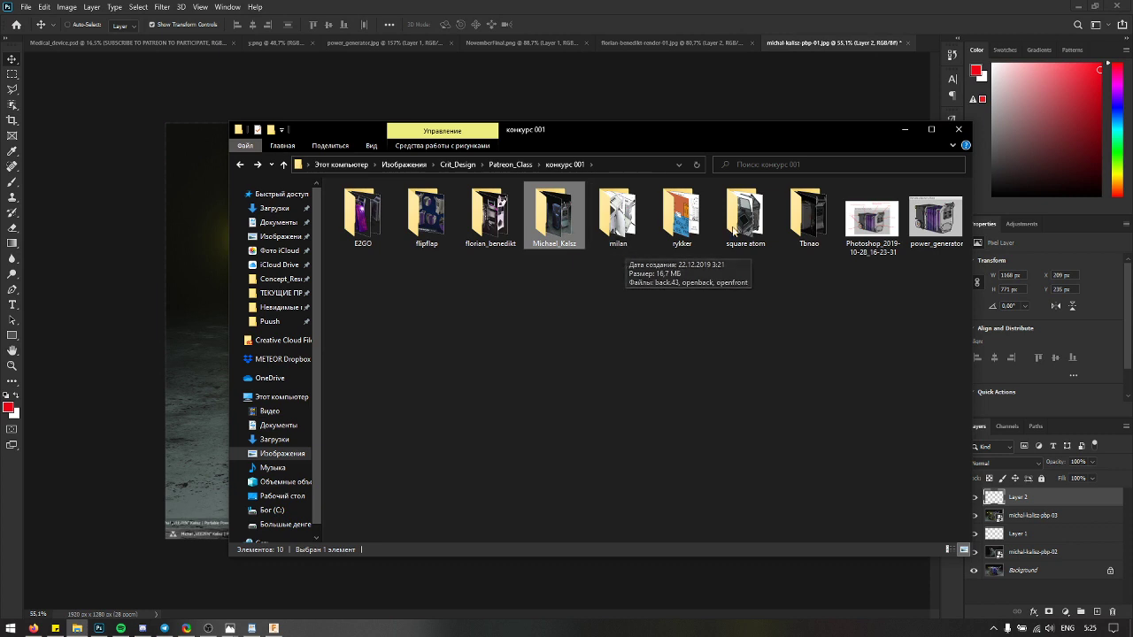
Step: Open the next contest entry's folder and look through its back.43, openback and openfront renders of the white generator
double_click(618, 220)
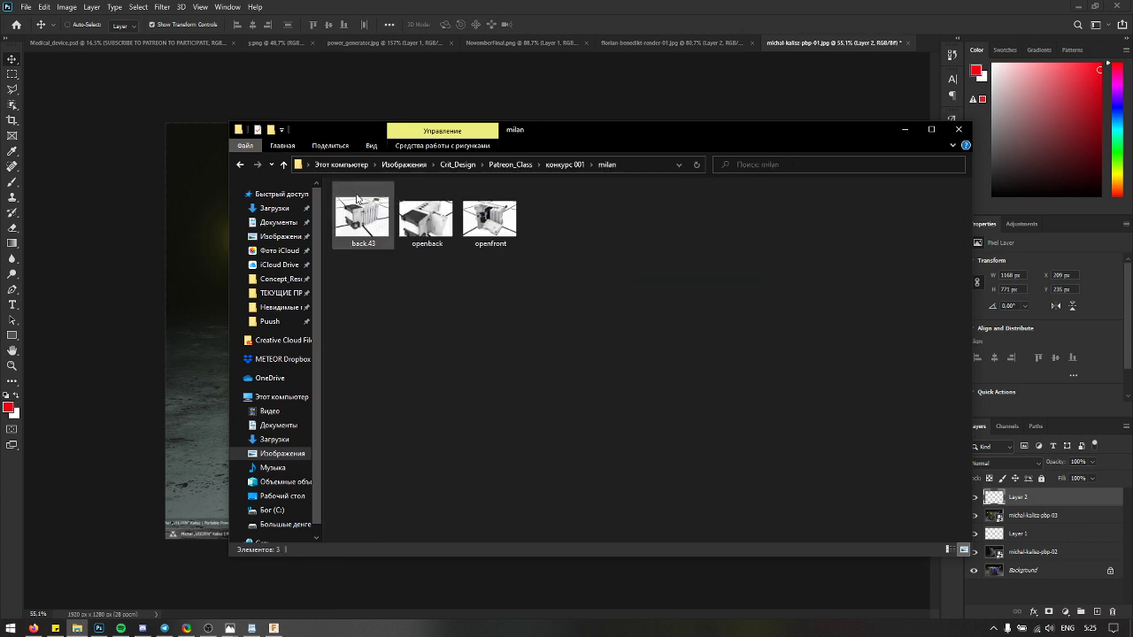
click(360, 218)
double_click(361, 217)
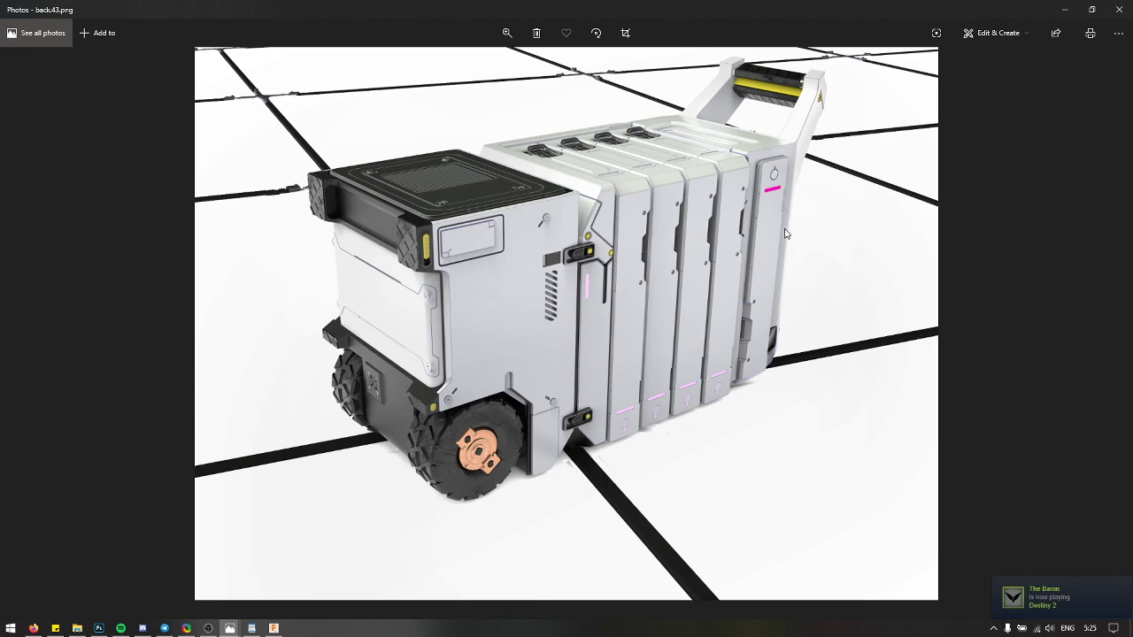
key(Right)
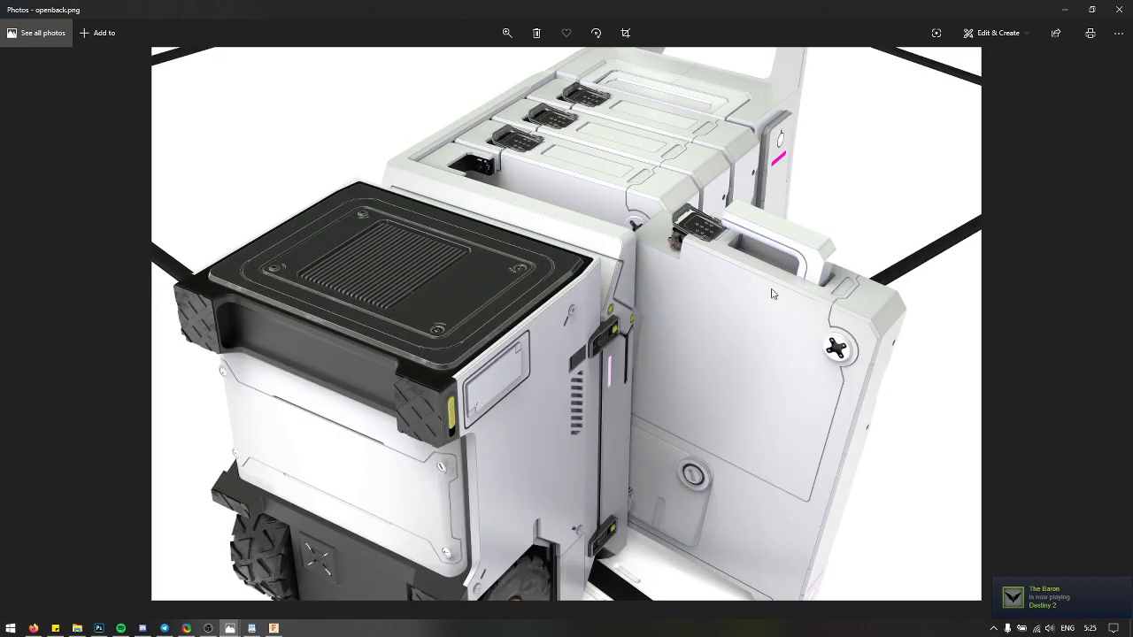
key(Right)
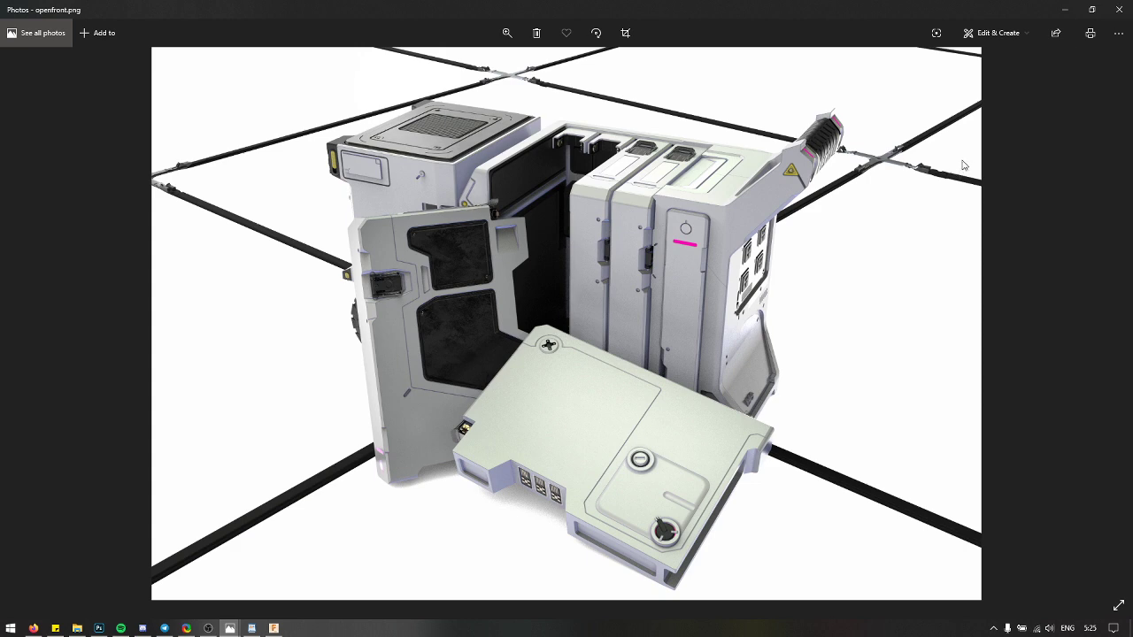
key(Left)
key(Right)
key(Left)
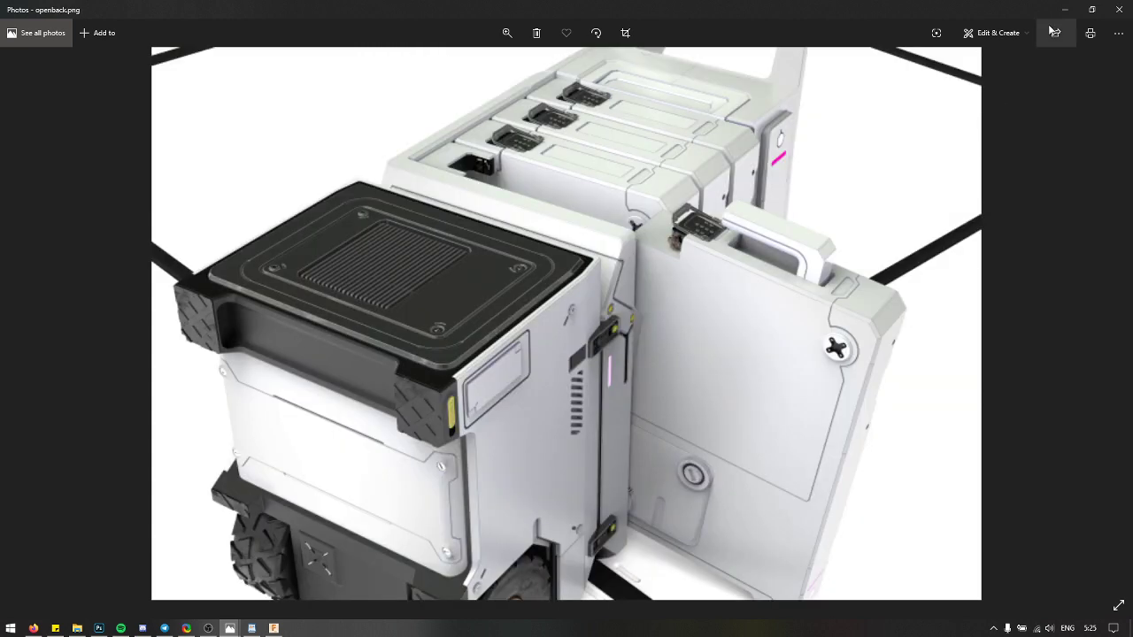
click(1119, 9)
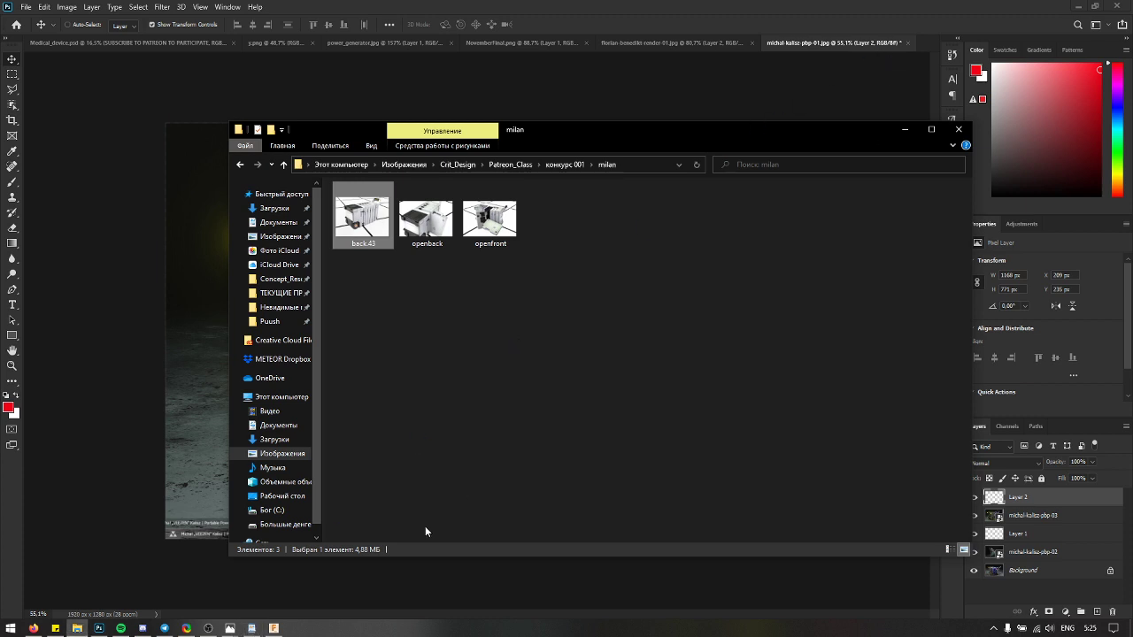
Step: Open back.43.png as a new document in Photoshop
click(259, 628)
drag(379, 213, 921, 48)
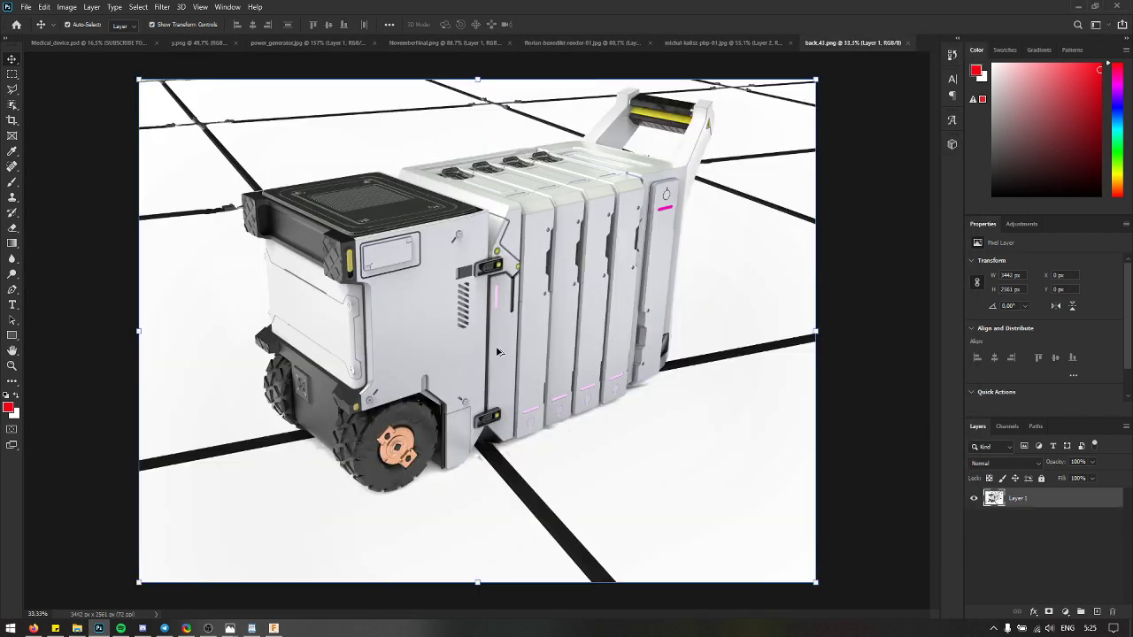
scroll(534, 239, up, 3)
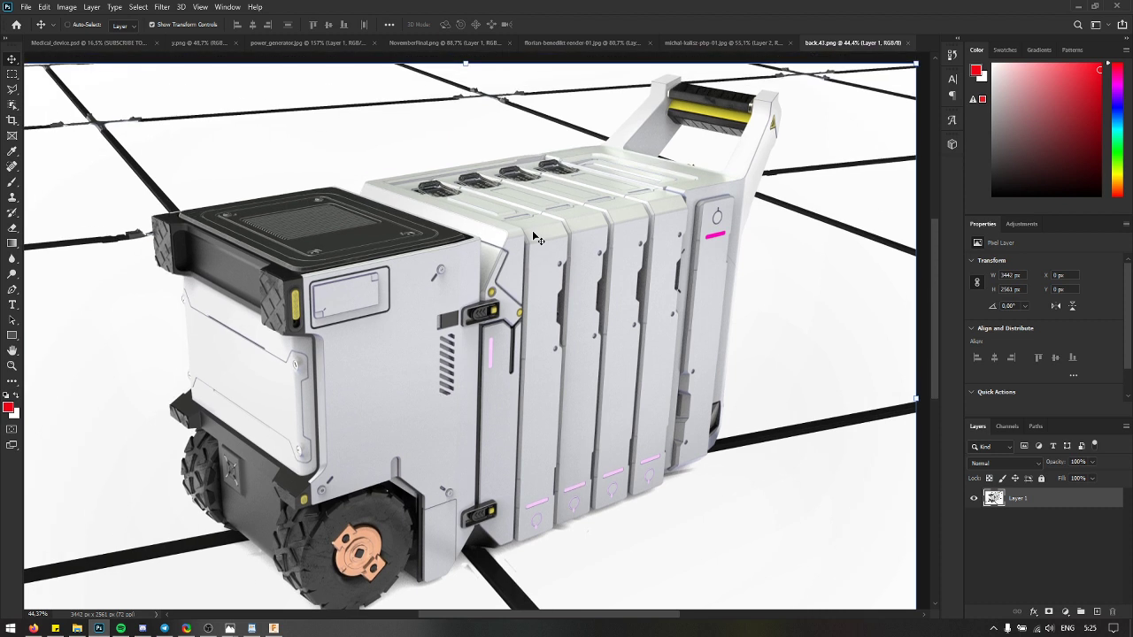
Step: Try to outline the black bumper corner beside the yellow light in red with the brush
key(b)
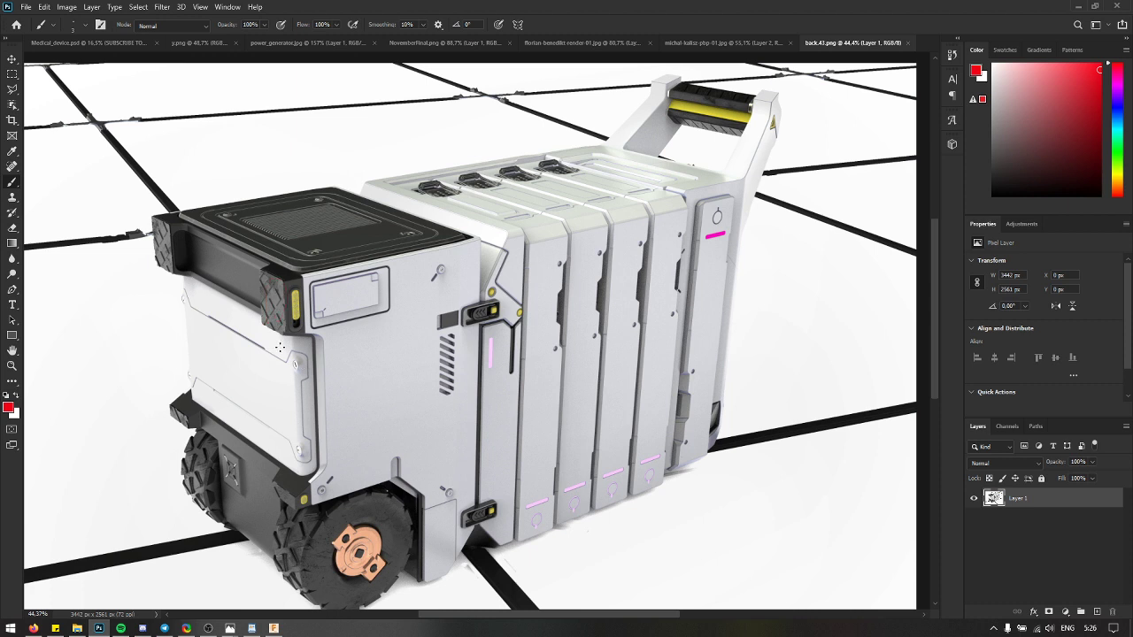
mouse_move(297, 353)
mouse_down()
mouse_move(295, 413)
mouse_move(277, 464)
mouse_move(185, 356)
mouse_move(234, 322)
mouse_up()
key(ctrl+z)
drag(295, 305, 256, 273)
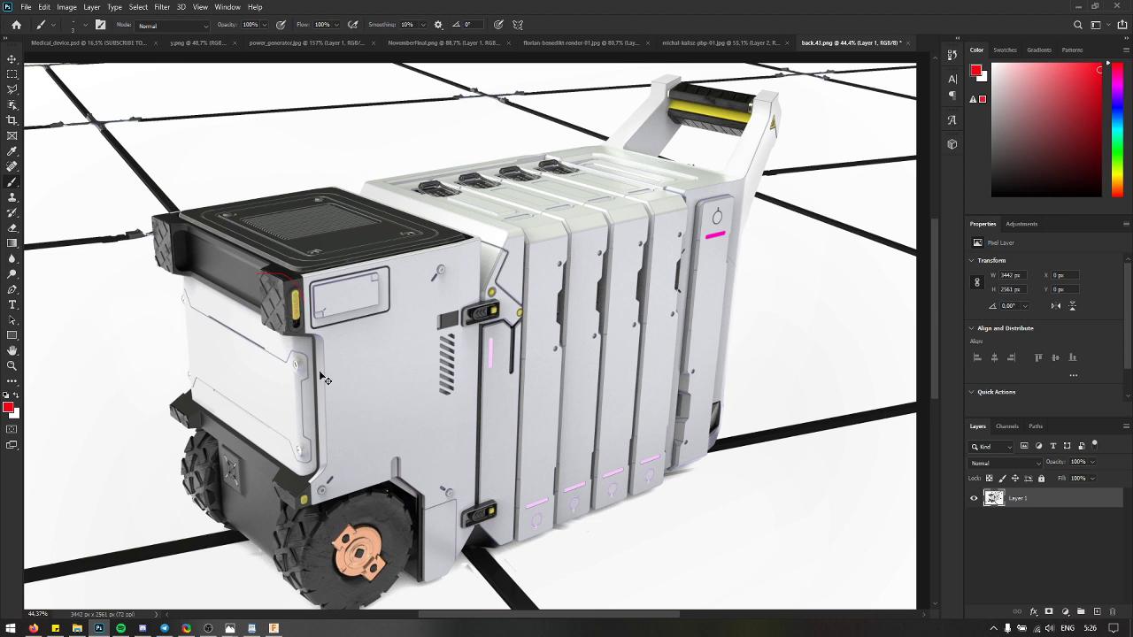
scroll(328, 381, up, 1)
scroll(278, 350, up, 1)
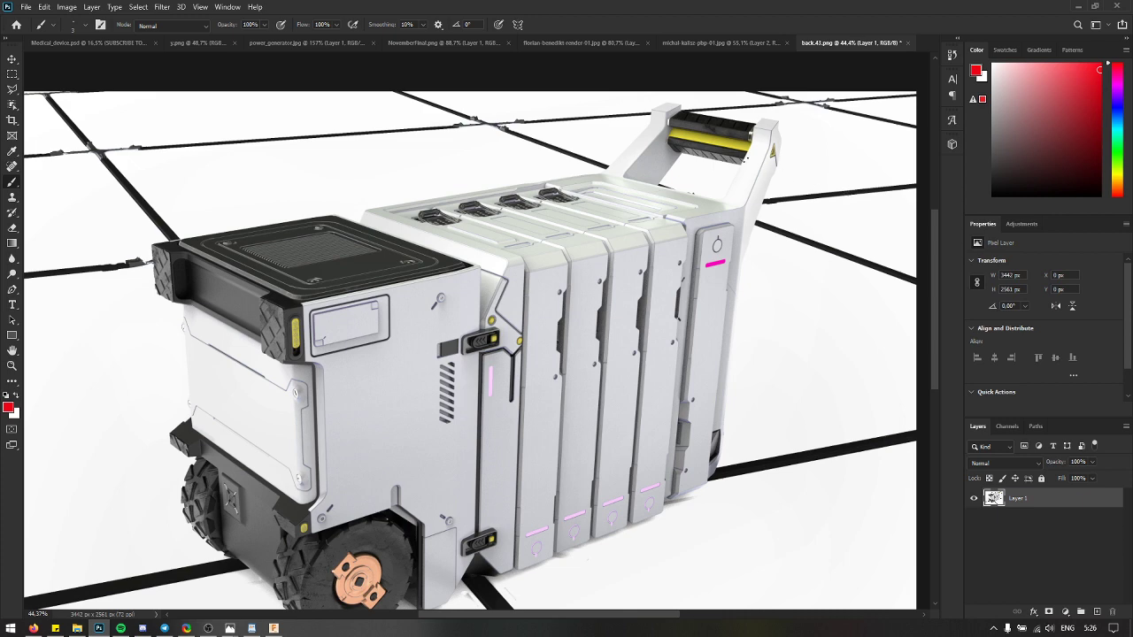
Step: Crop away the empty floor below the white generator so the image becomes 3442 × 2147 px
key(ctrl+minus)
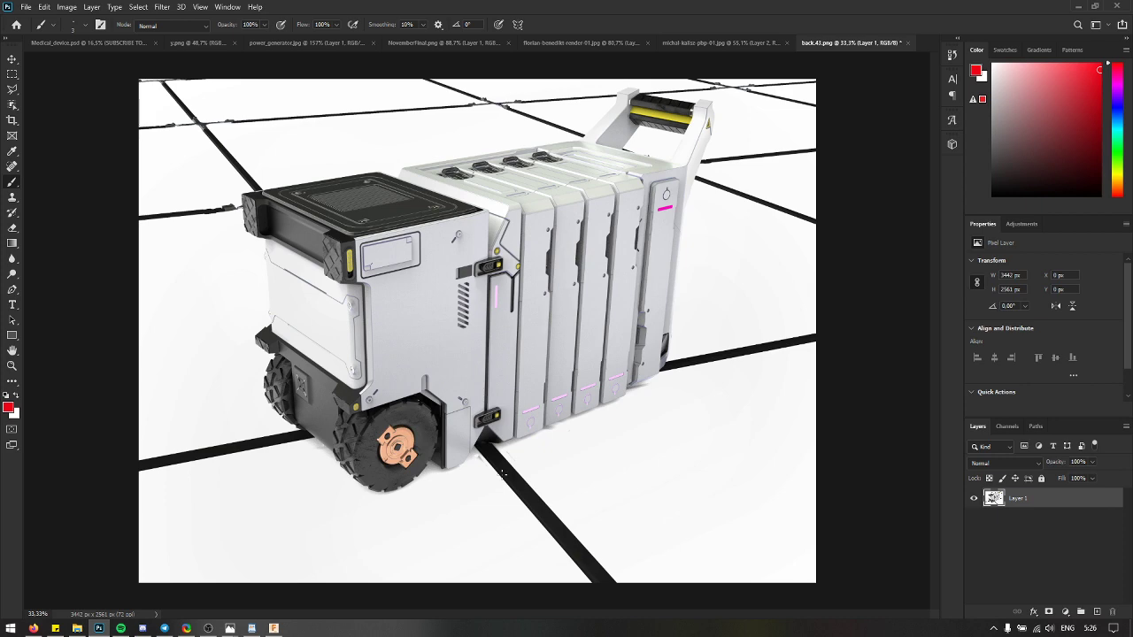
key(c)
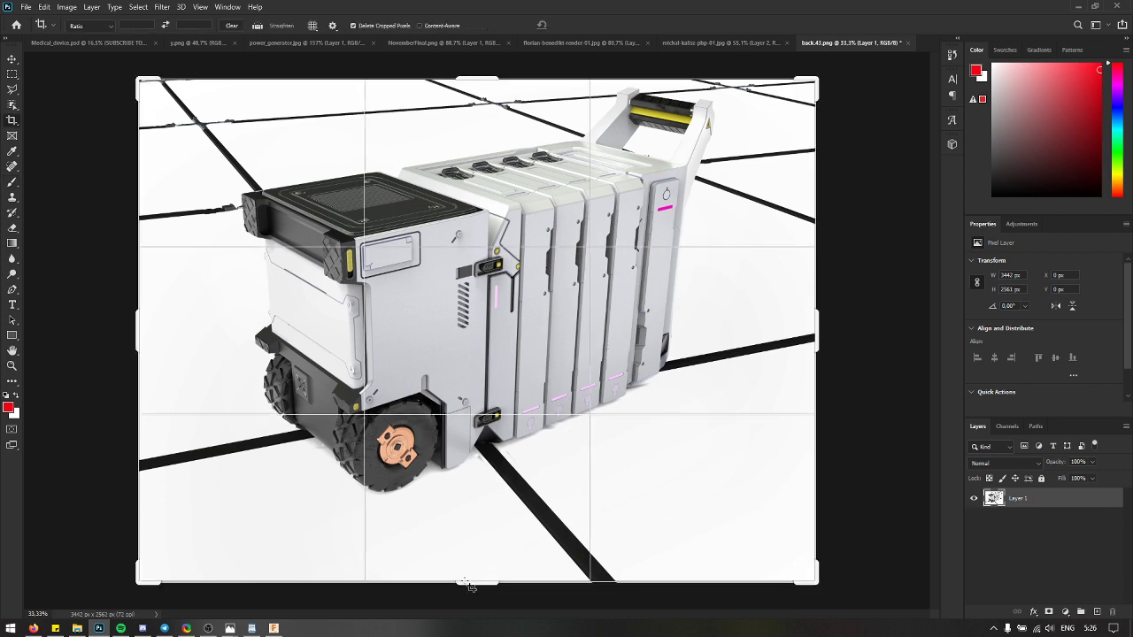
click(471, 587)
drag(466, 582, 478, 540)
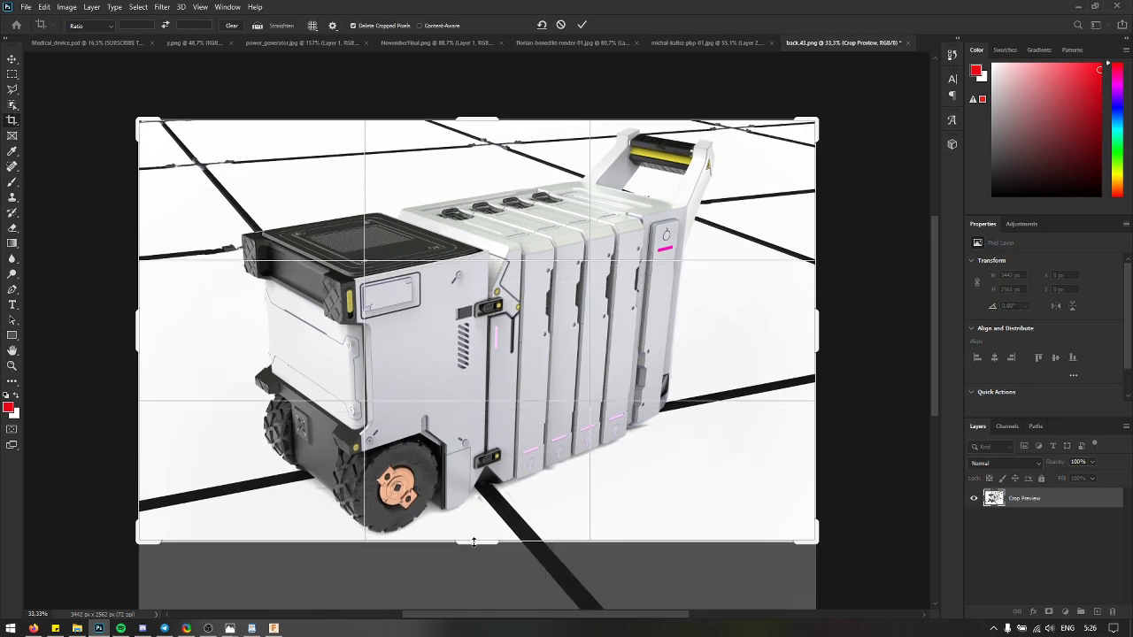
key(Return)
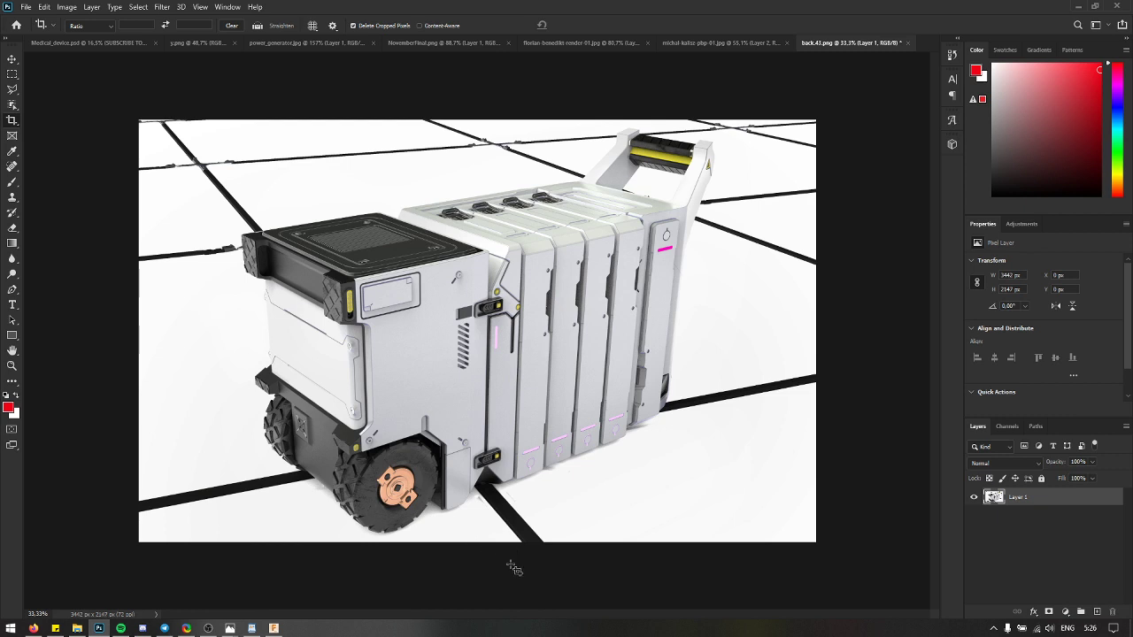
Step: Try to bring the openback render into the cropped image, and undo and redo the crop
click(78, 626)
click(426, 217)
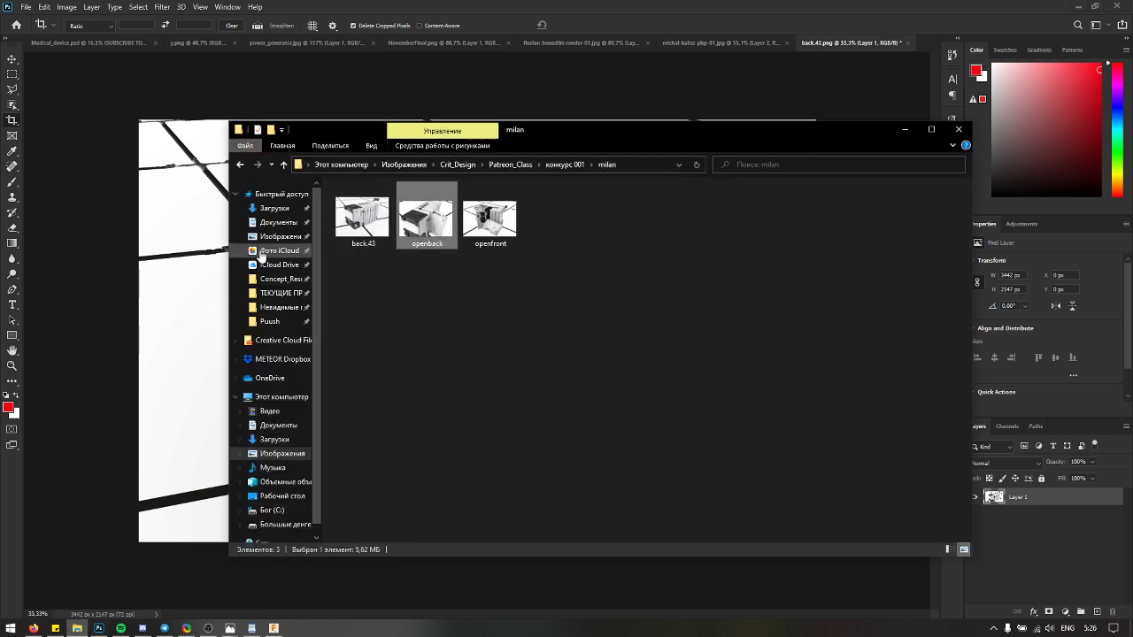
click(212, 242)
key(ctrl+z)
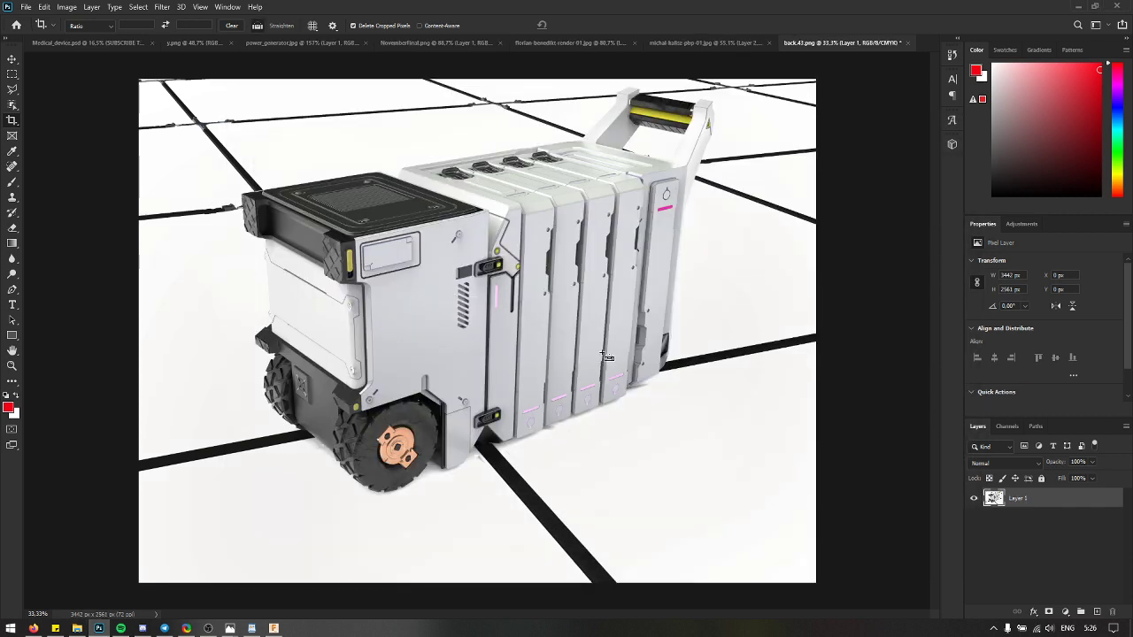
key(ctrl+shift+z)
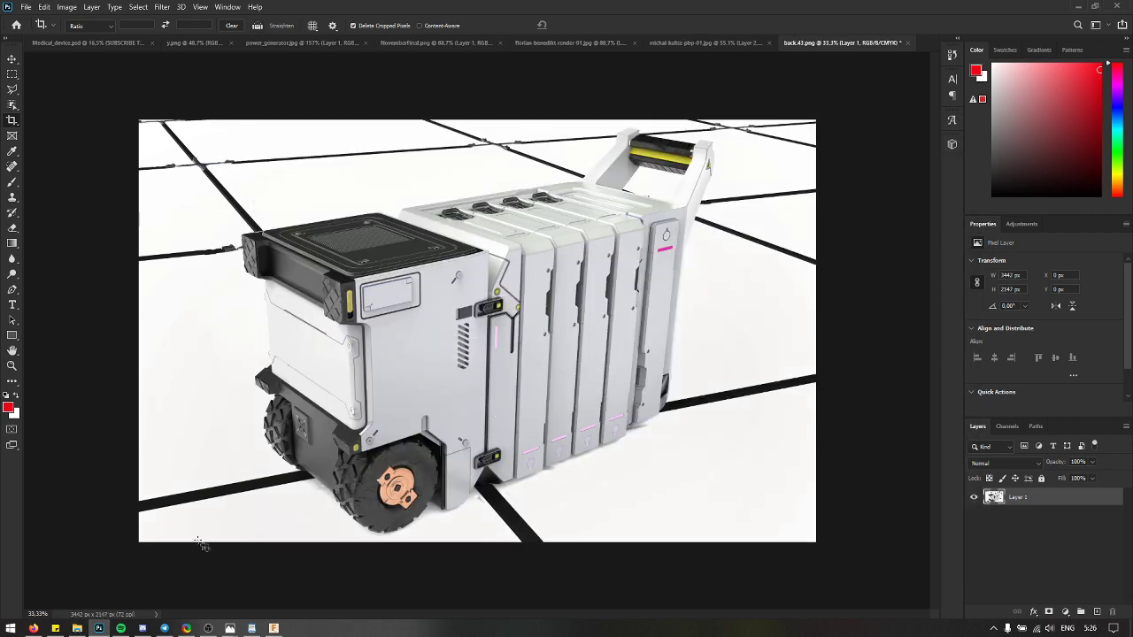
Step: Place the openback render over the cropped back.43 image, and undo the placement
click(77, 629)
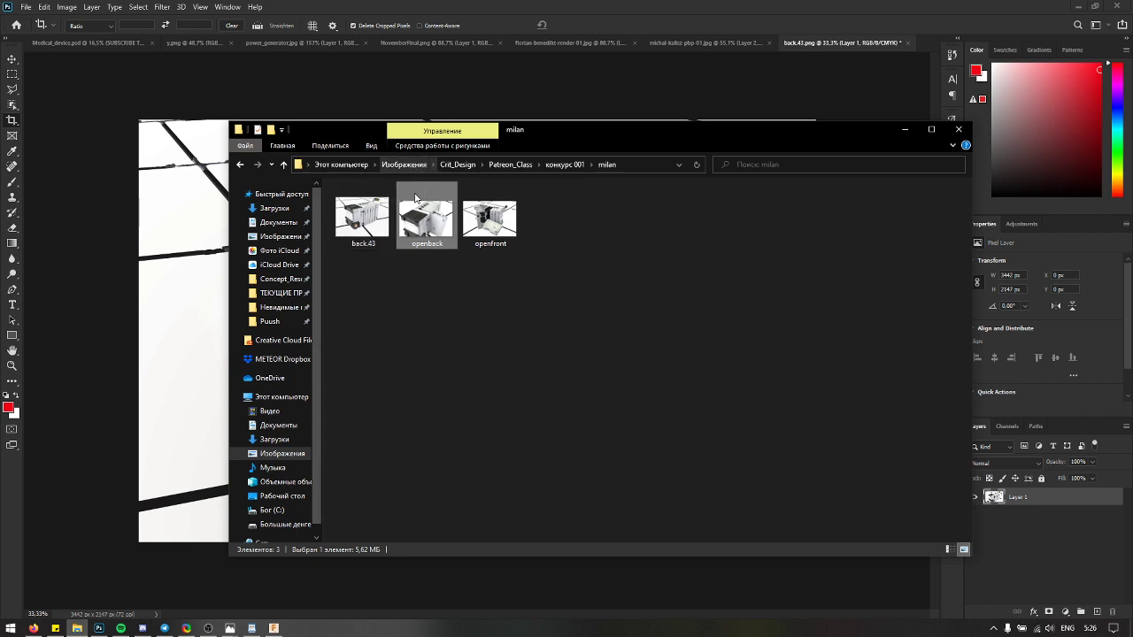
drag(420, 228, 222, 261)
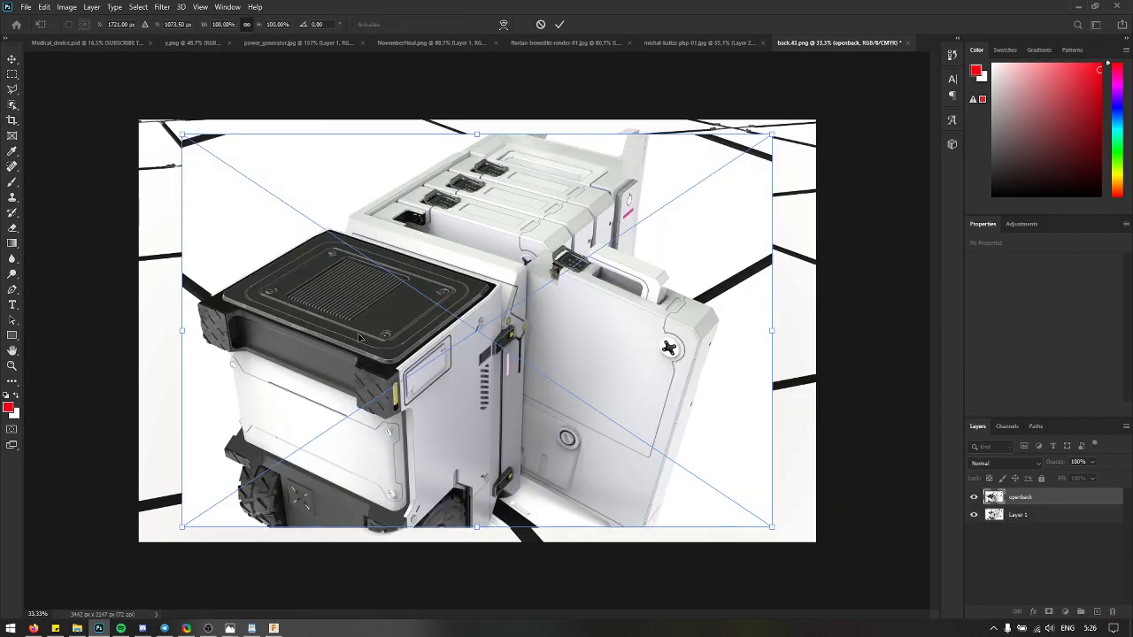
key(Return)
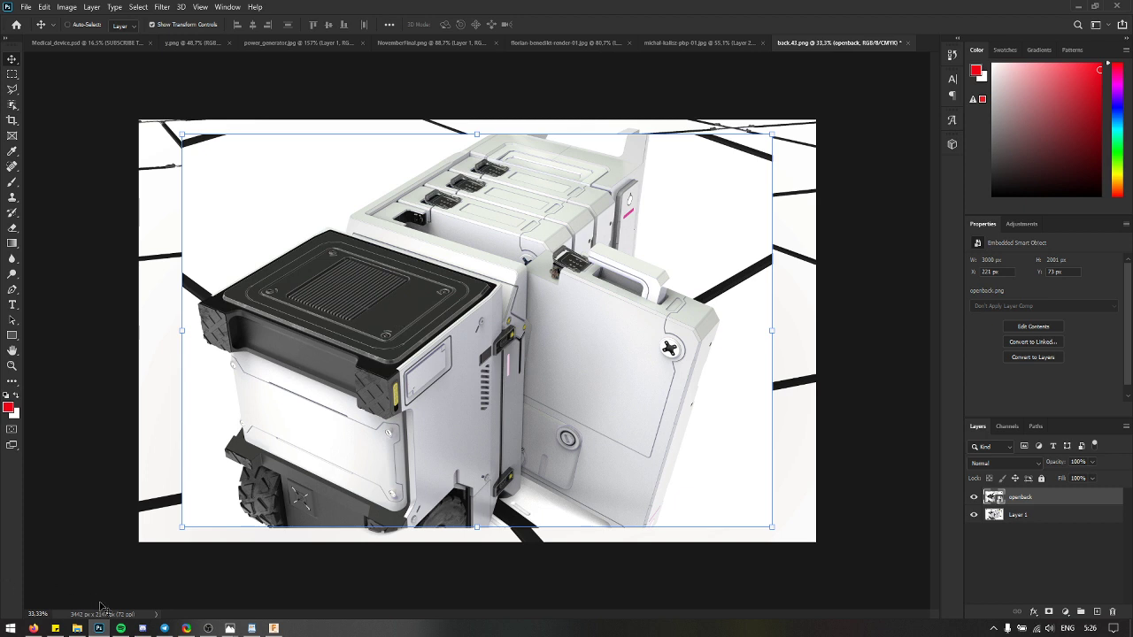
key(ctrl+z)
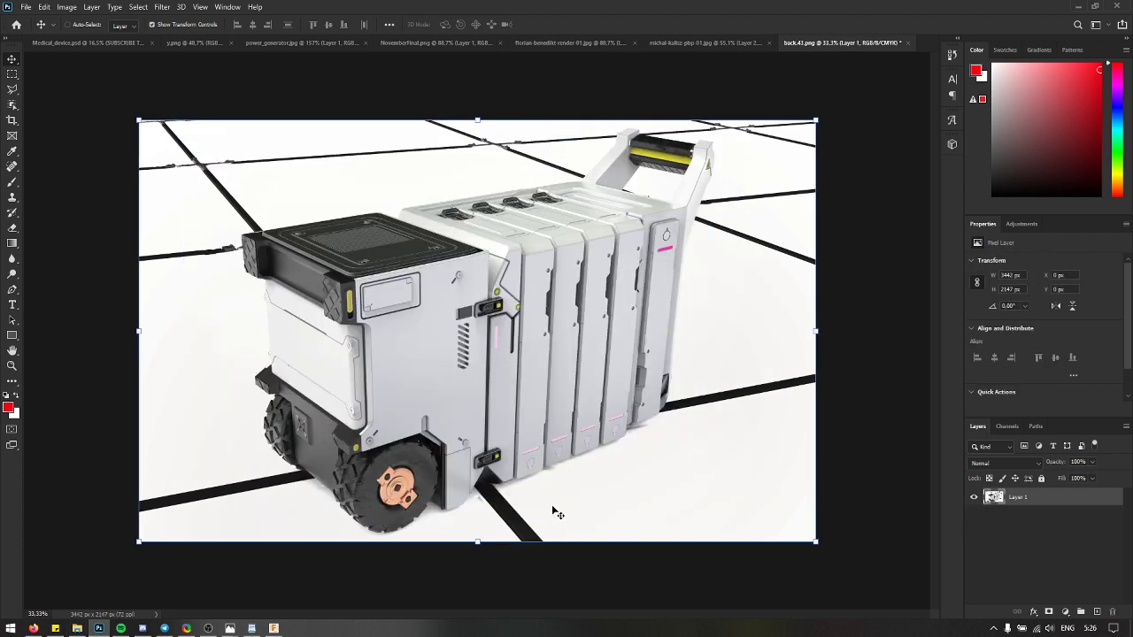
Step: Switch to a white brush, enlarge it and test it on the black floor line beside the front wheels
key(b)
key(x)
right_click(470, 502)
drag(537, 459, 532, 456)
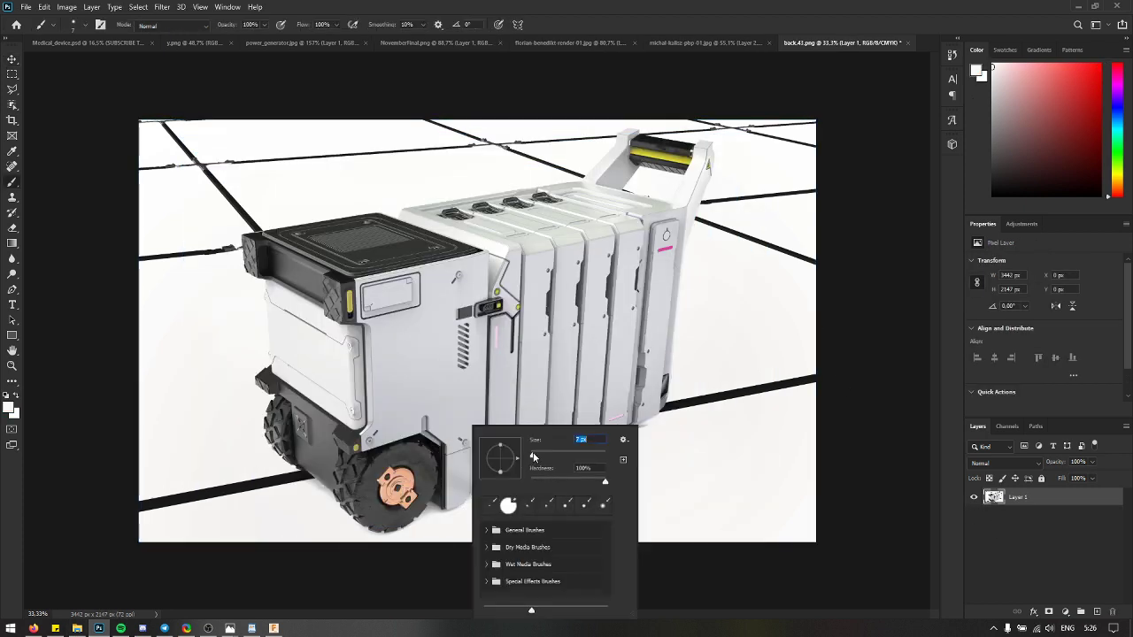
right_click(301, 473)
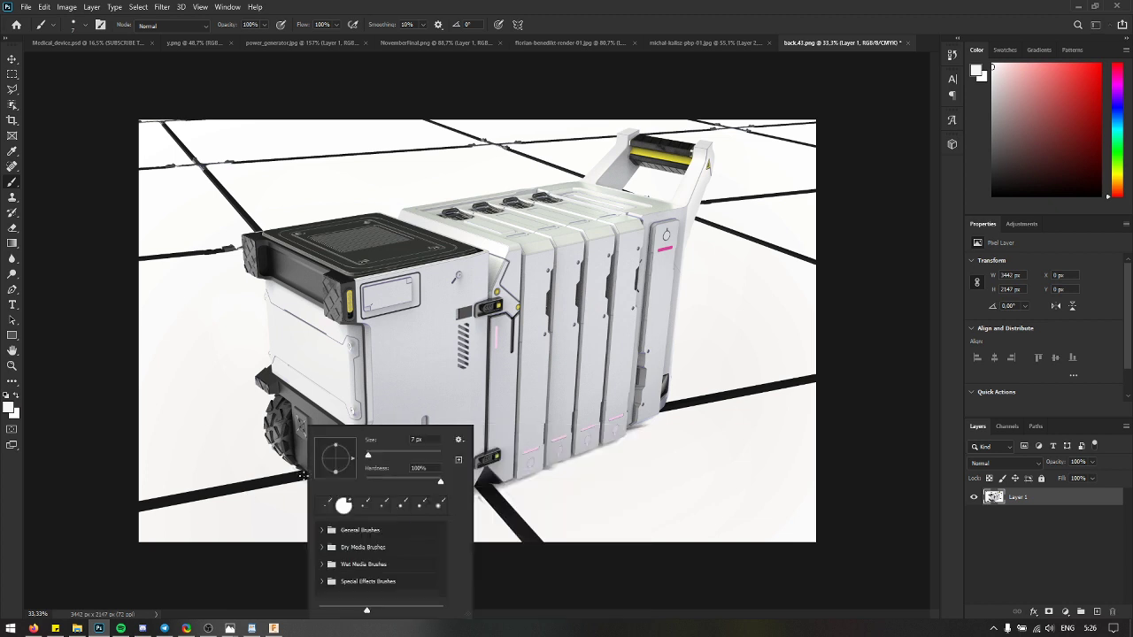
click(178, 512)
right_click(166, 507)
drag(223, 456, 230, 458)
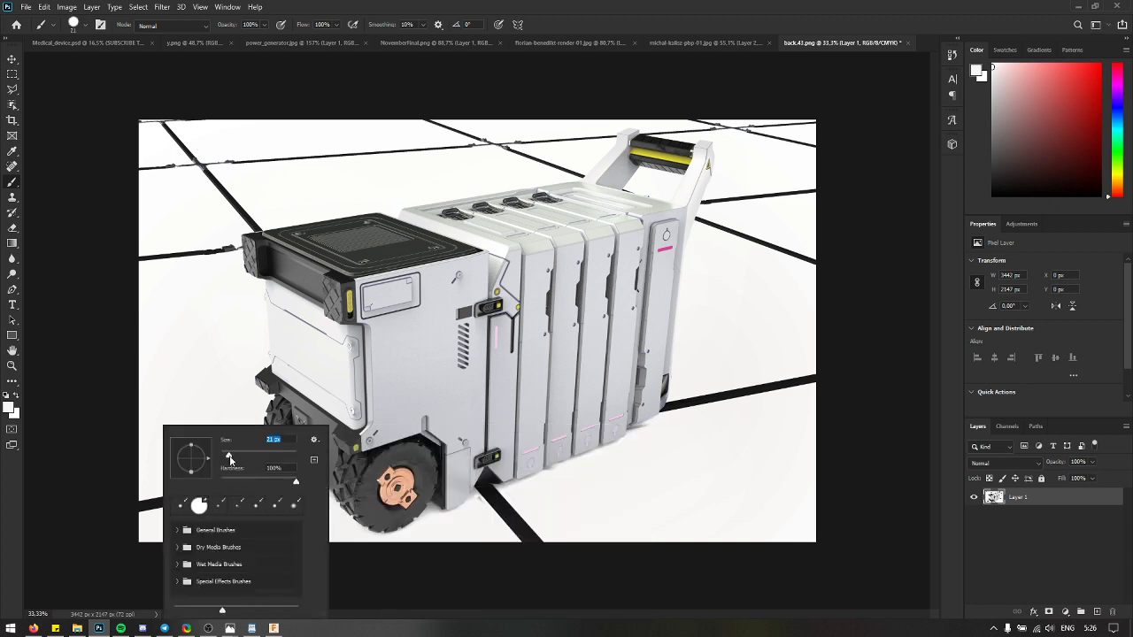
click(209, 395)
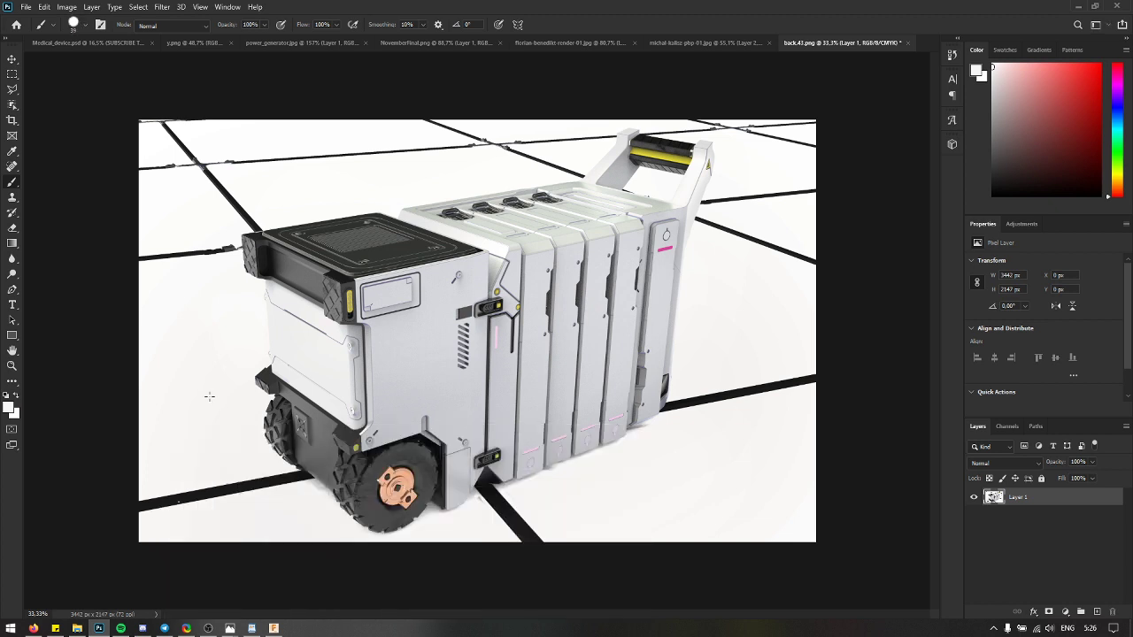
Step: Set the brush to 51 px and thin the black floor lines beside the wheels and below the generator with white
right_click(156, 481)
click(232, 422)
key(ctrl+z)
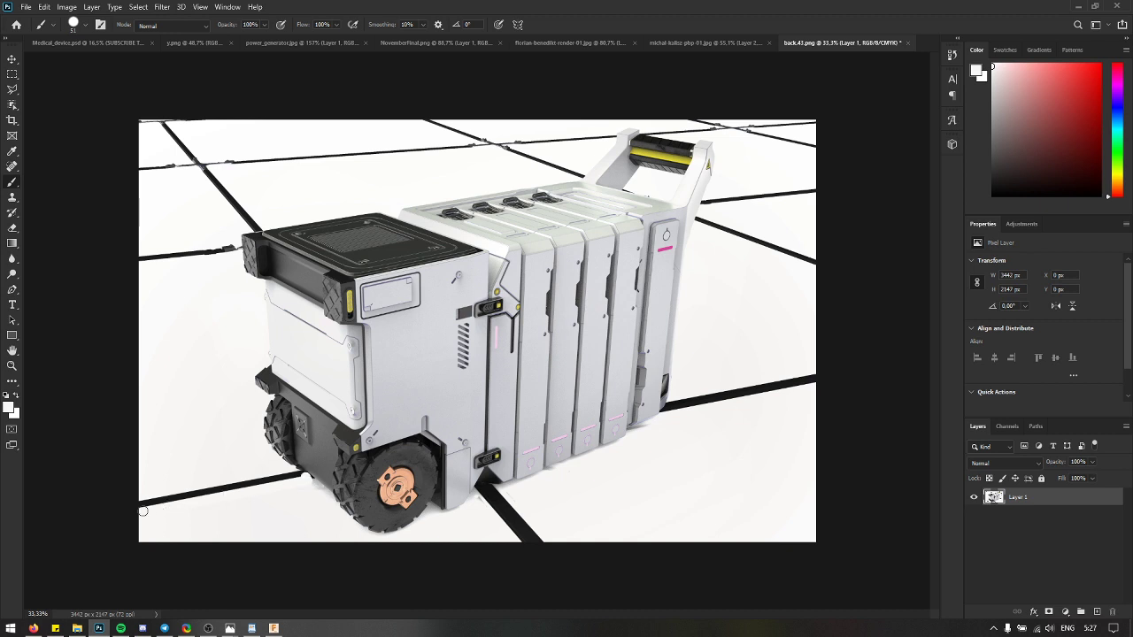
key(ctrl+z)
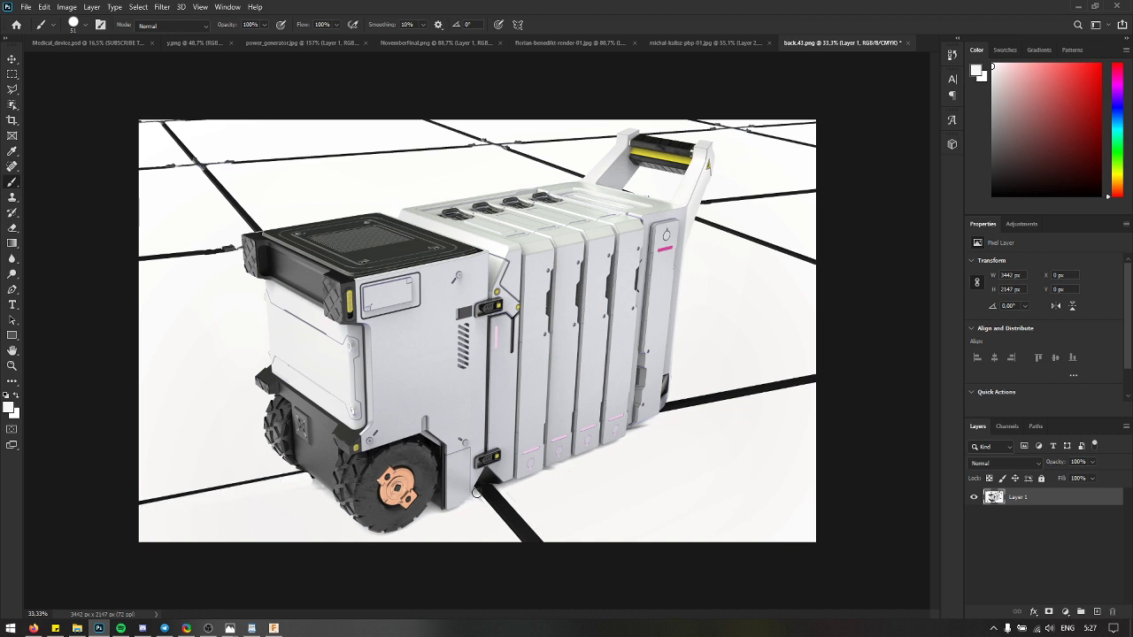
click(478, 492)
key(ctrl+z)
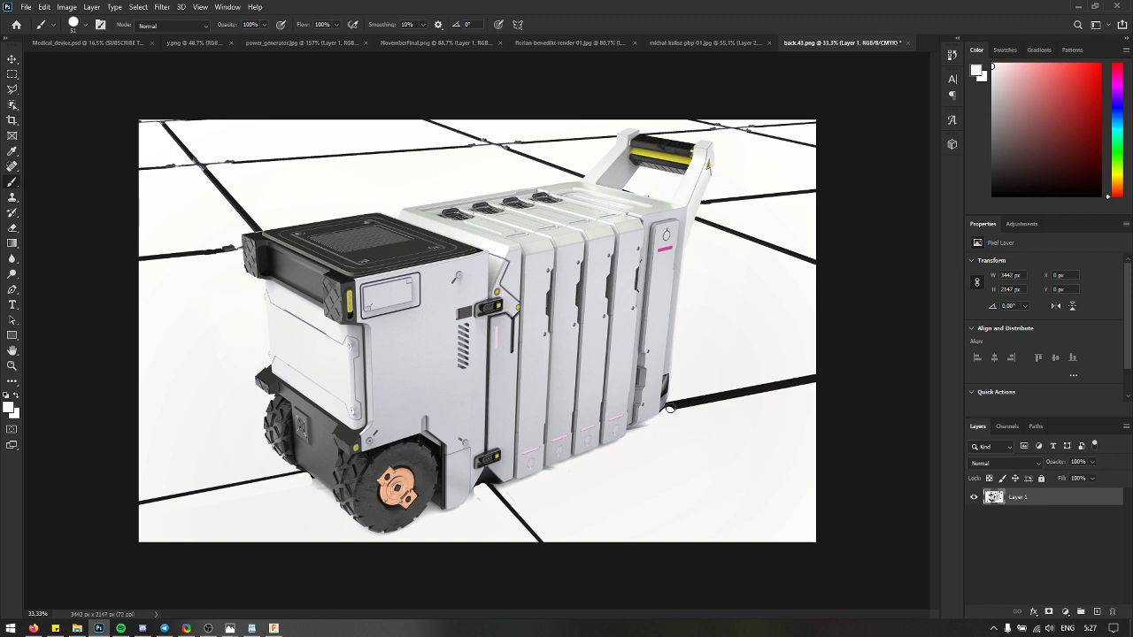
Step: Thin the thick black floor lines around the handle end of the generator with straight white strokes, reducing the brush to 25 px
click(671, 407)
shift+click(817, 377)
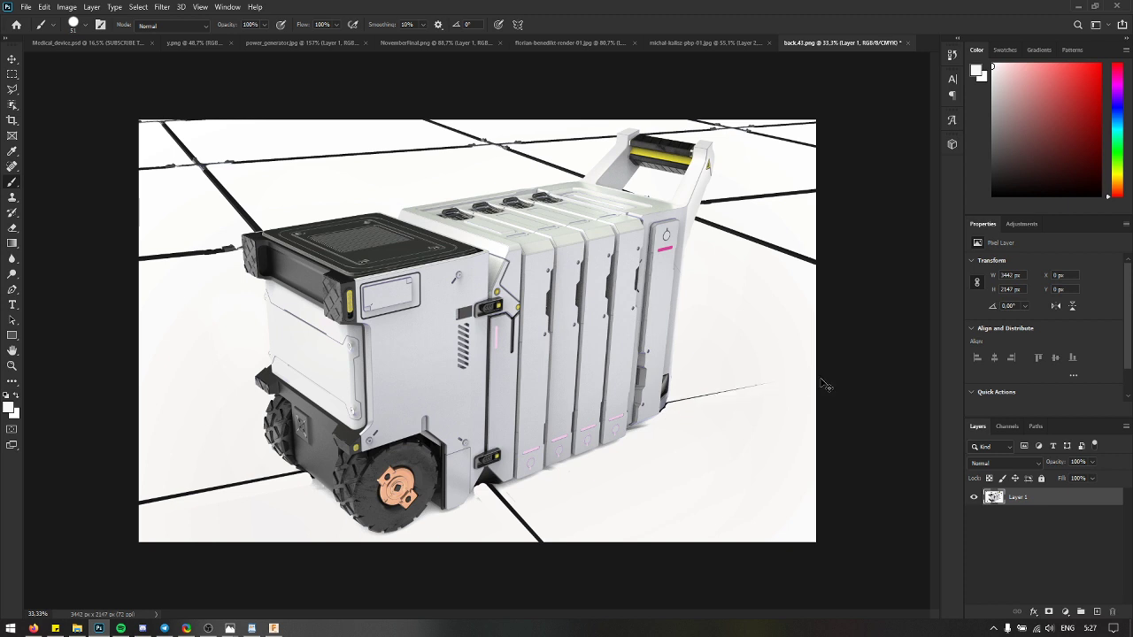
key(ctrl+z)
shift+click(669, 410)
shift+click(696, 226)
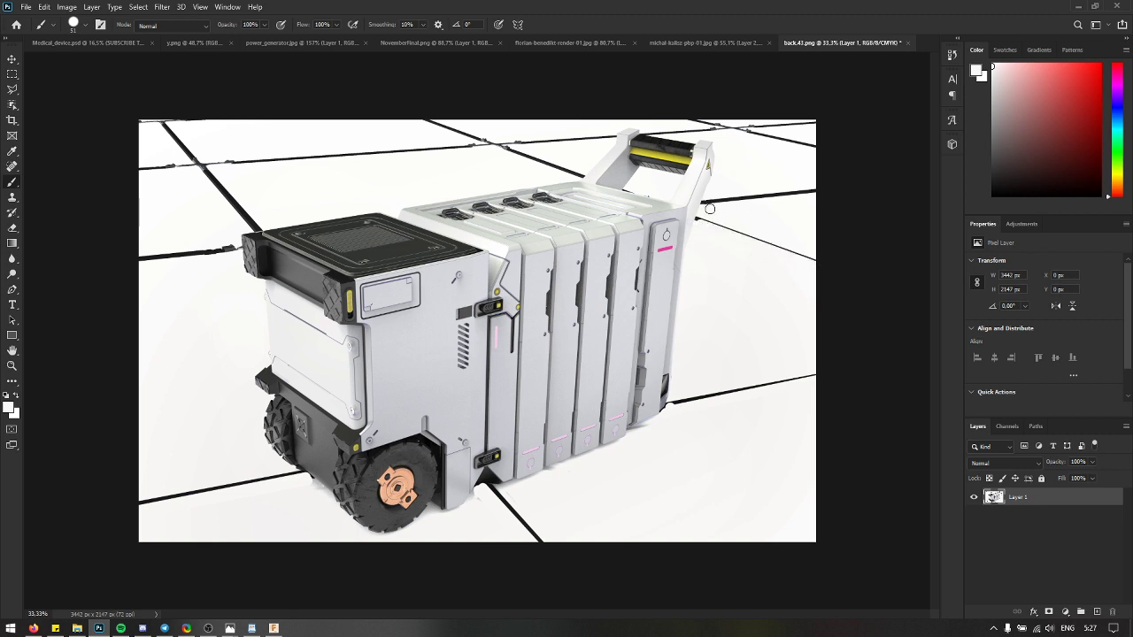
shift+click(817, 191)
right_click(577, 179)
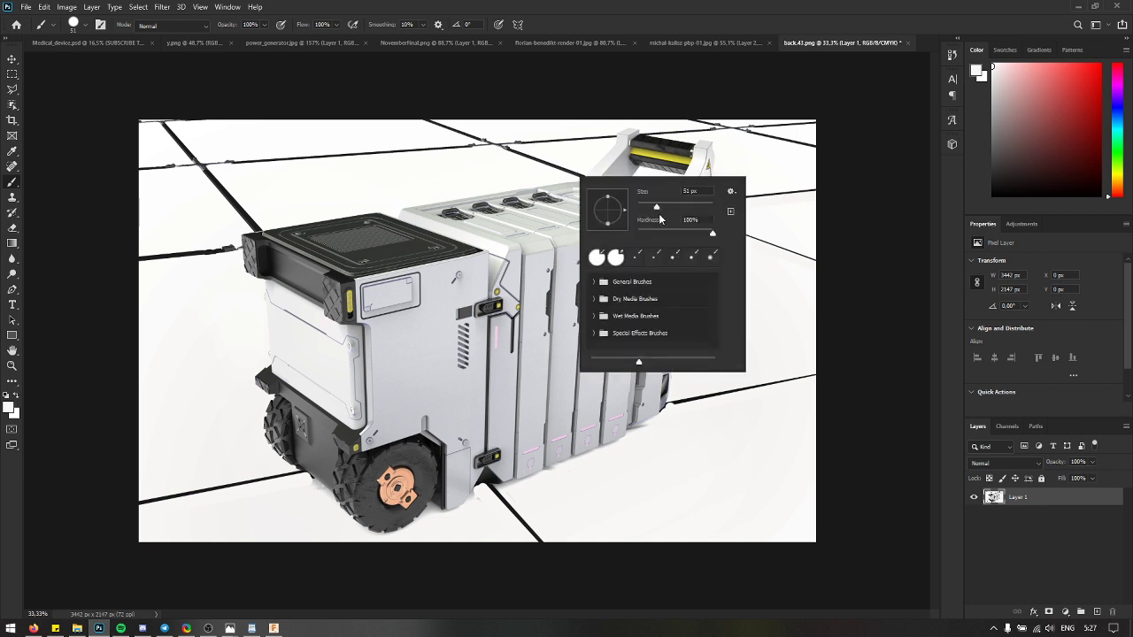
click(579, 177)
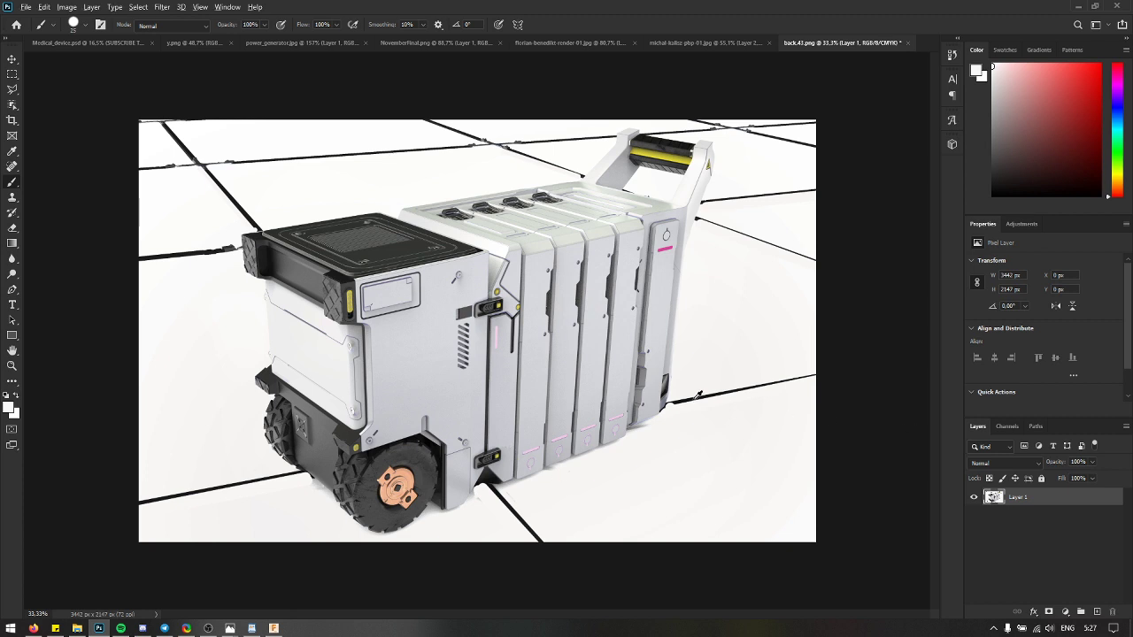
Step: Try to draw thin black floor lines beside the generator's handle end with a 2 px brush
key(x)
right_click(679, 302)
right_click(746, 293)
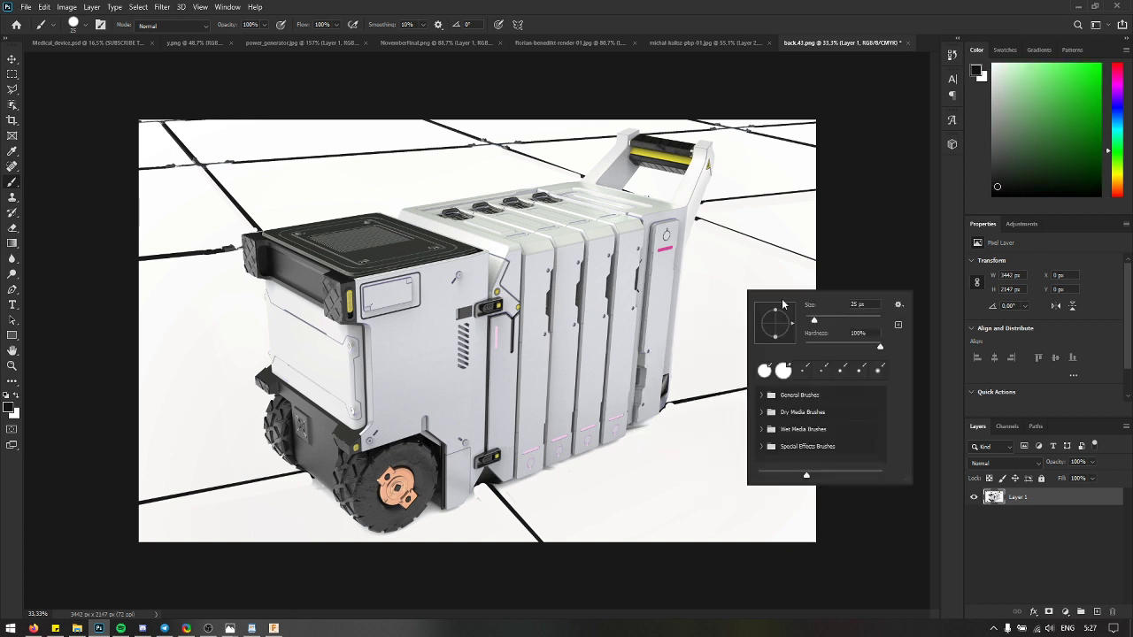
click(682, 303)
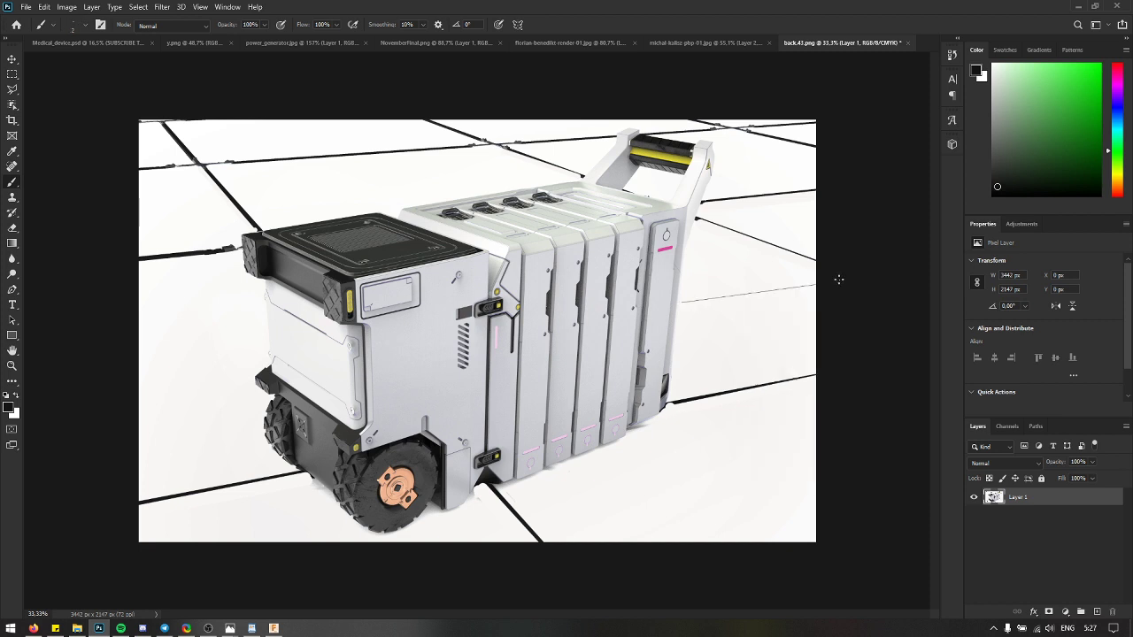
drag(681, 296, 829, 261)
Step: Mark the two inner corners of the recessed side panel nearest the vents with pinkish-red diagonal strokes from a 17 px brush
scroll(405, 296, up, 2)
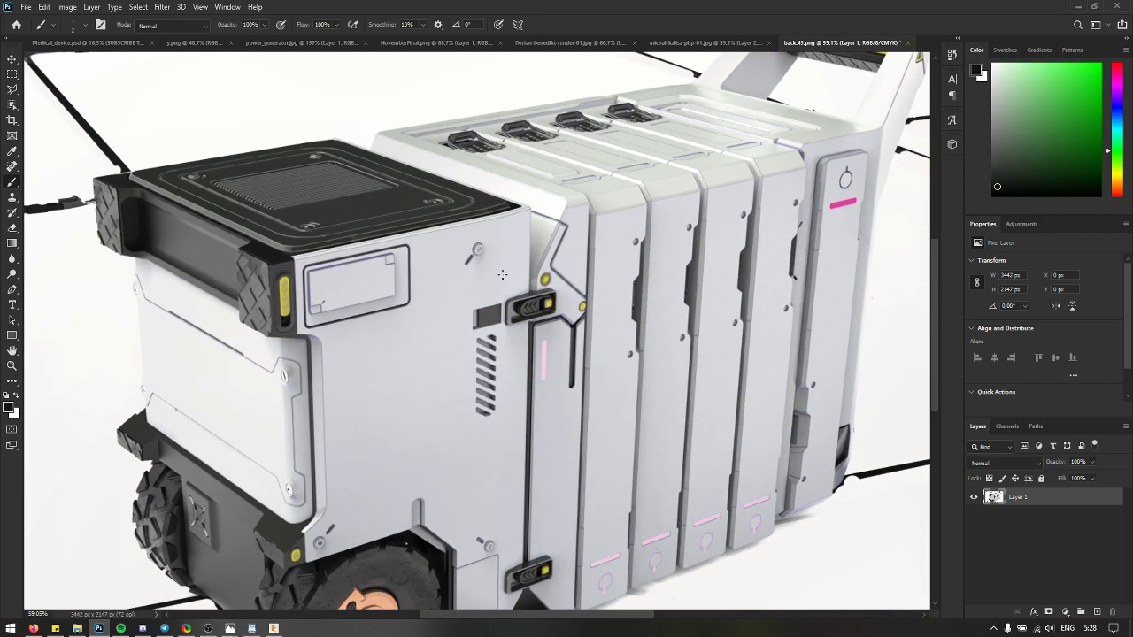
drag(406, 296, 412, 305)
drag(409, 253, 422, 242)
click(1117, 71)
click(1099, 66)
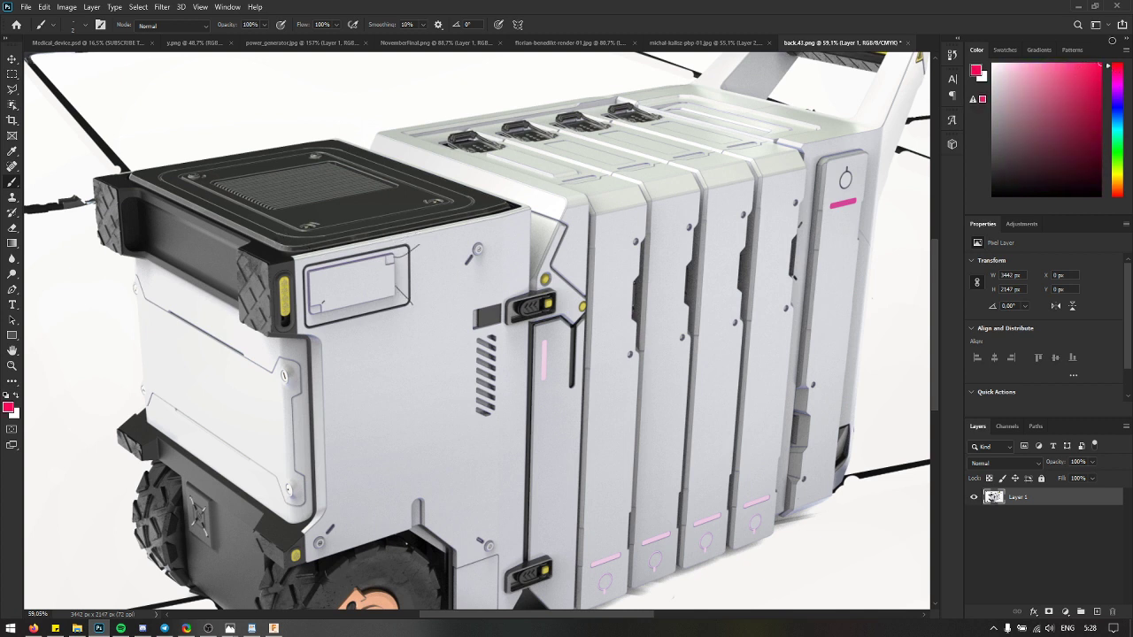
right_click(404, 298)
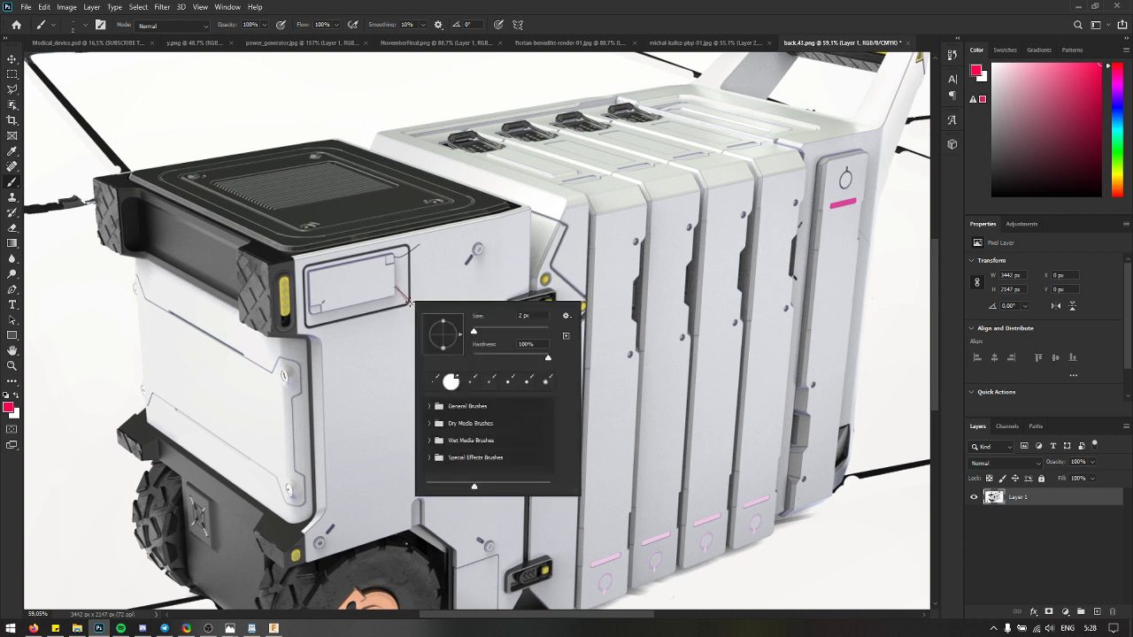
click(481, 334)
key(Return)
drag(390, 290, 412, 312)
drag(396, 266, 417, 241)
Step: Mark the bevelled upper corner between the middle battery modules with short pinkish-red dabs
scroll(503, 319, down, 2)
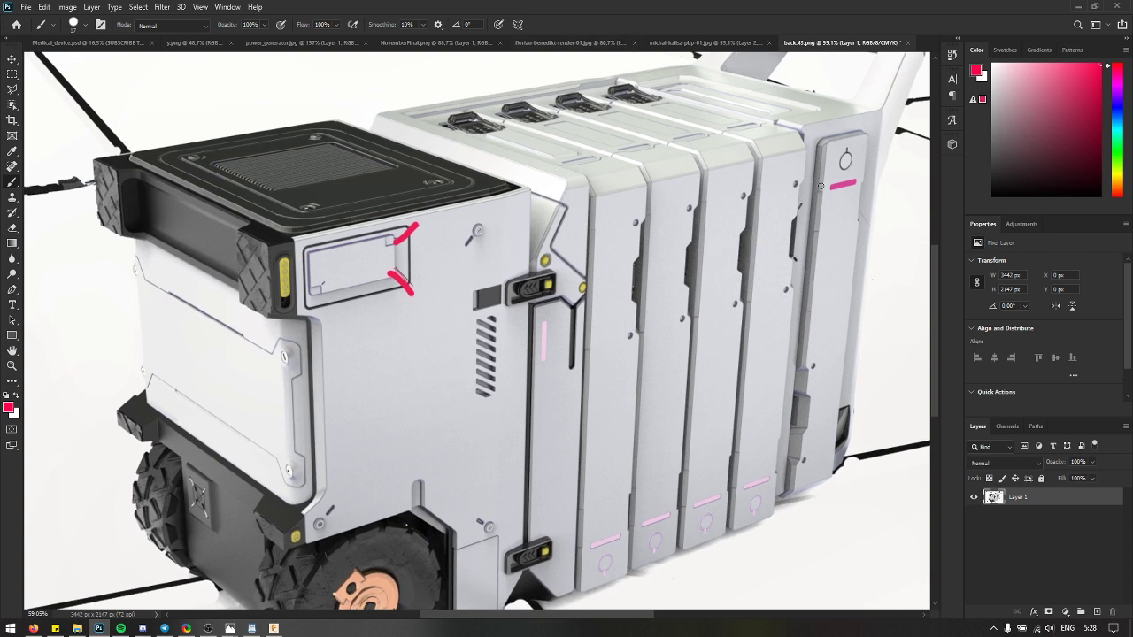
click(702, 167)
scroll(592, 259, down, 1)
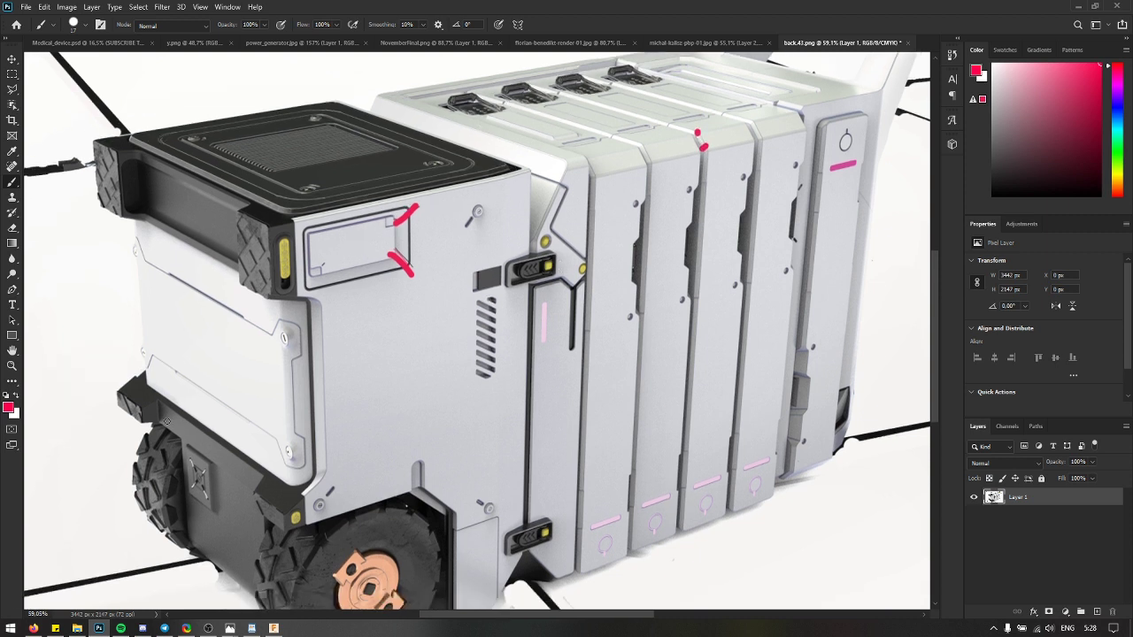
Step: Try to mark the black bumper and top plate with red strokes, undoing each one
mouse_move(229, 283)
mouse_down()
mouse_move(312, 340)
mouse_move(285, 457)
mouse_move(270, 458)
mouse_move(182, 316)
mouse_move(129, 277)
mouse_move(134, 234)
mouse_up()
key(ctrl+z)
mouse_move(266, 228)
mouse_down()
mouse_move(241, 270)
mouse_move(268, 218)
mouse_up()
key(ctrl+z)
mouse_move(161, 131)
mouse_down()
mouse_move(351, 139)
mouse_move(464, 179)
mouse_move(259, 199)
mouse_move(211, 164)
mouse_move(329, 131)
mouse_up()
key(ctrl+z)
Step: Examine the battery modules, side panels, front wheel area and handle of the white generator
scroll(383, 193, right, 10)
scroll(382, 193, left, 7)
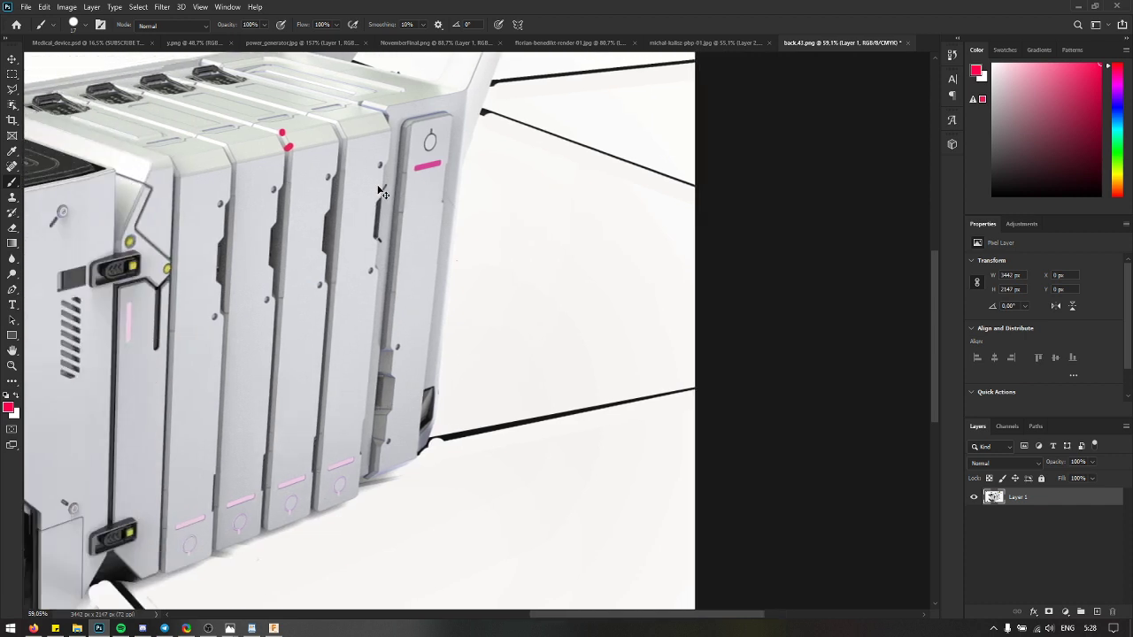
scroll(382, 193, left, 5)
scroll(379, 189, down, 2)
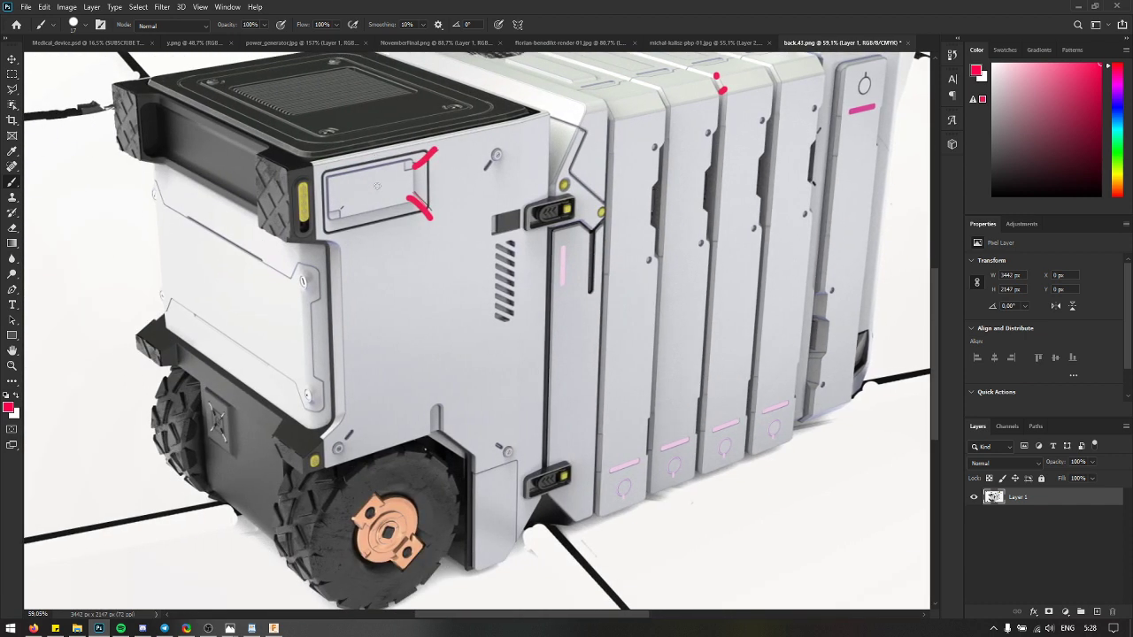
scroll(378, 187, left, 2)
scroll(378, 187, up, 2)
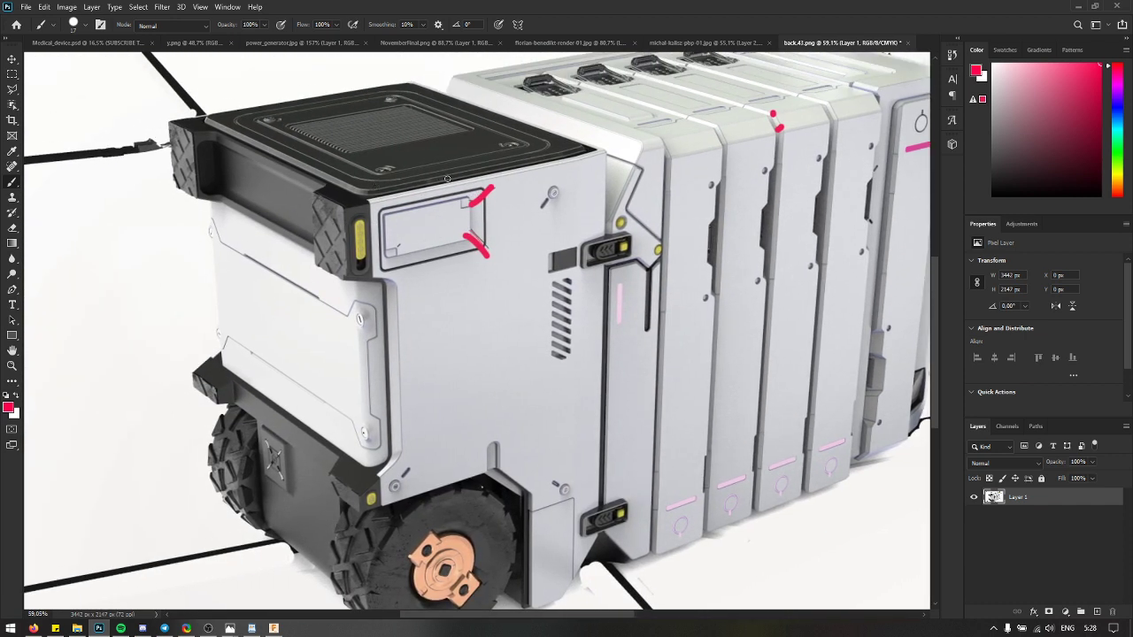
scroll(478, 163, up, 2)
scroll(478, 163, right, 3)
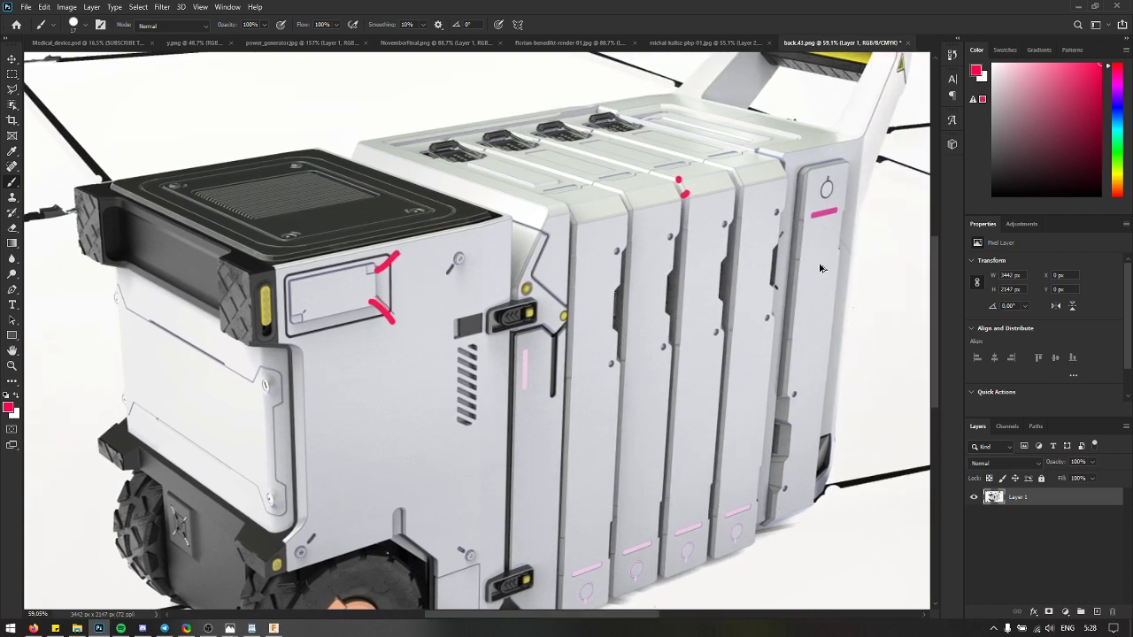
scroll(841, 242, down, 3)
scroll(772, 227, up, 2)
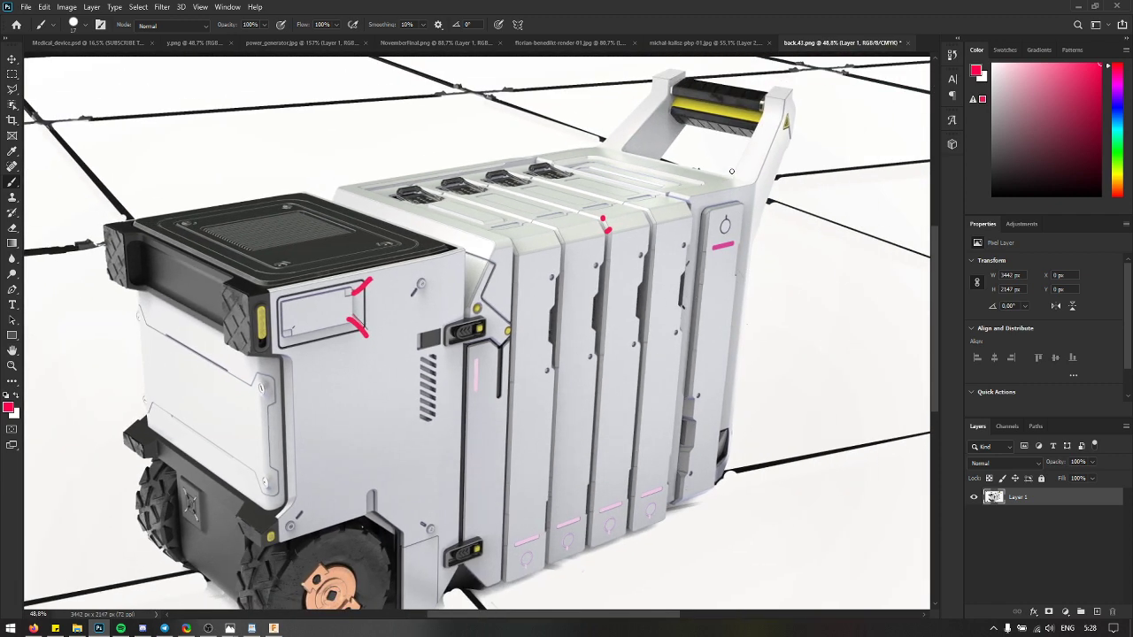
Step: Set the brush to 12 px and trace the inner edge of the near handle arm in red, with short ticks at its bends
scroll(751, 177, up, 1)
right_click(760, 171)
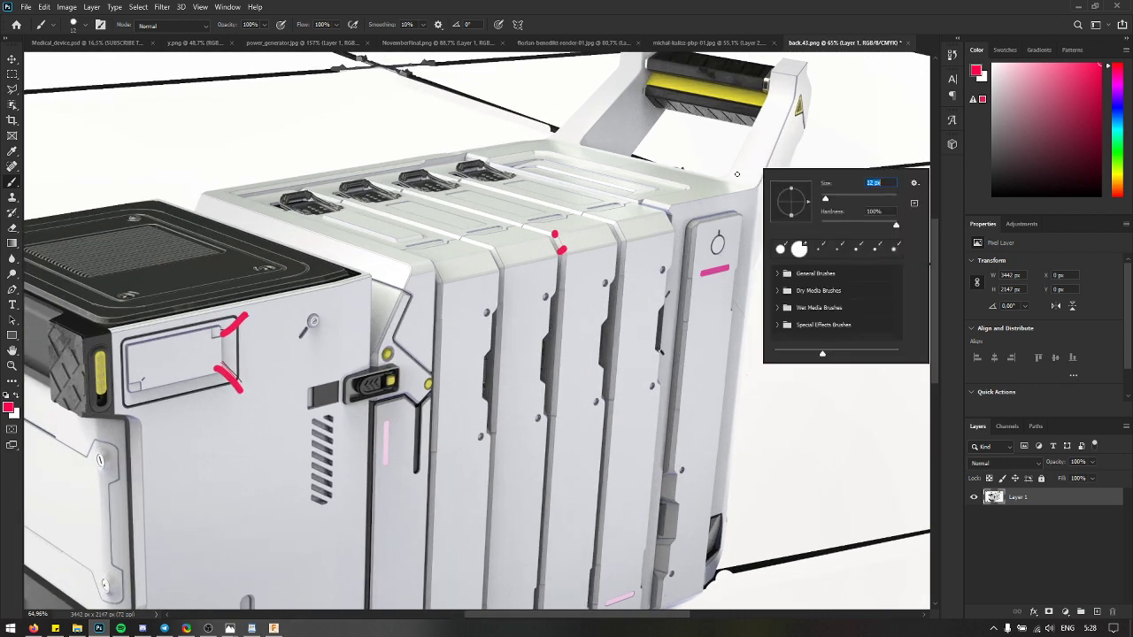
click(726, 178)
mouse_move(726, 177)
mouse_down()
mouse_move(754, 182)
mouse_move(772, 105)
mouse_up()
key(ctrl+z)
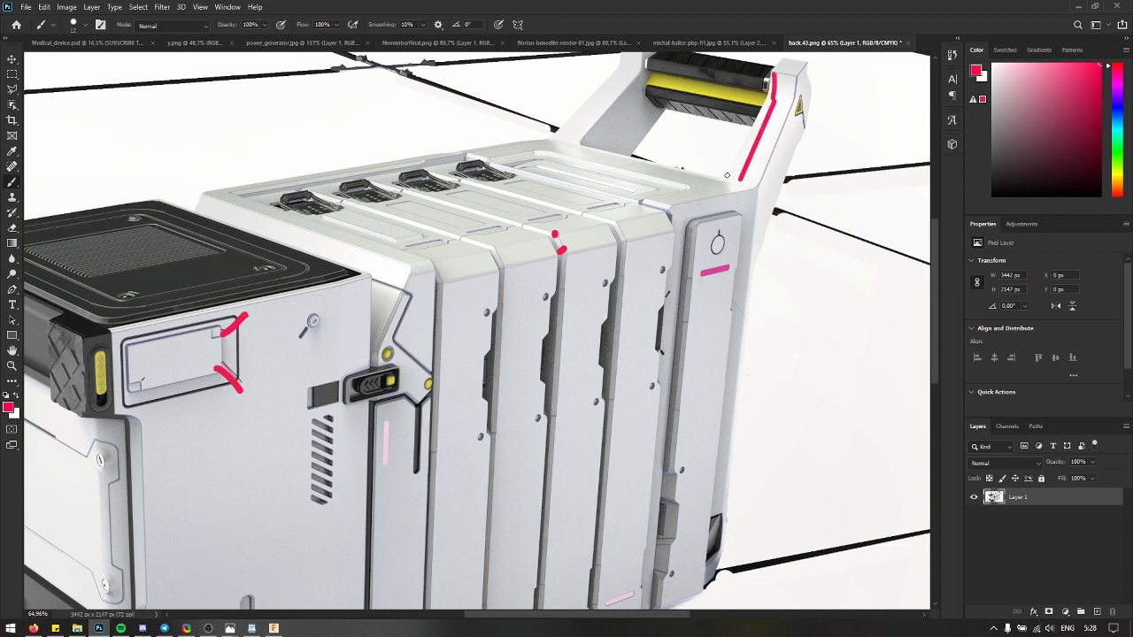
drag(726, 177, 742, 169)
drag(757, 112, 774, 98)
Step: Inspect the handle and lower body, and compare the white generator with the dark generator render that has yellow lights
scroll(742, 186, up, 2)
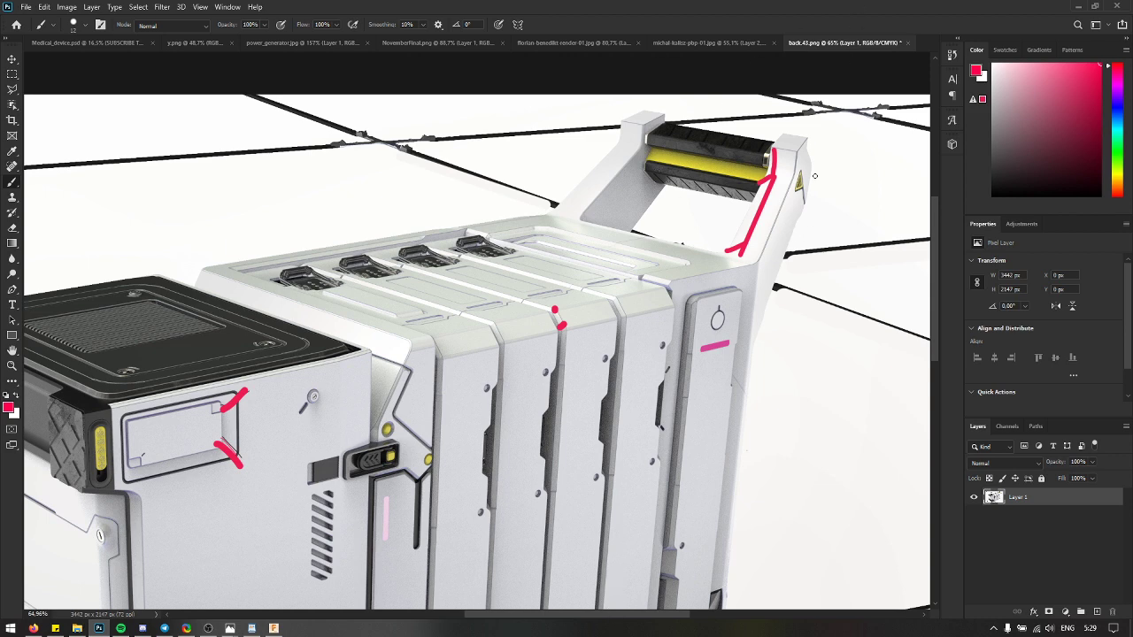
scroll(762, 279, down, 1)
scroll(787, 213, down, 2)
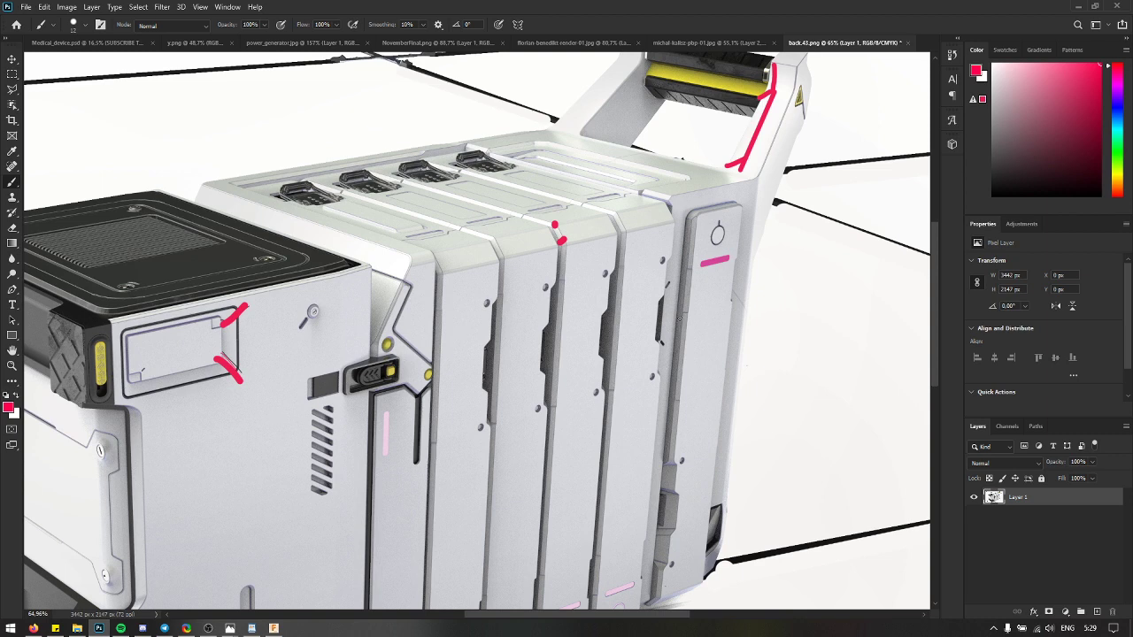
drag(285, 385, 418, 211)
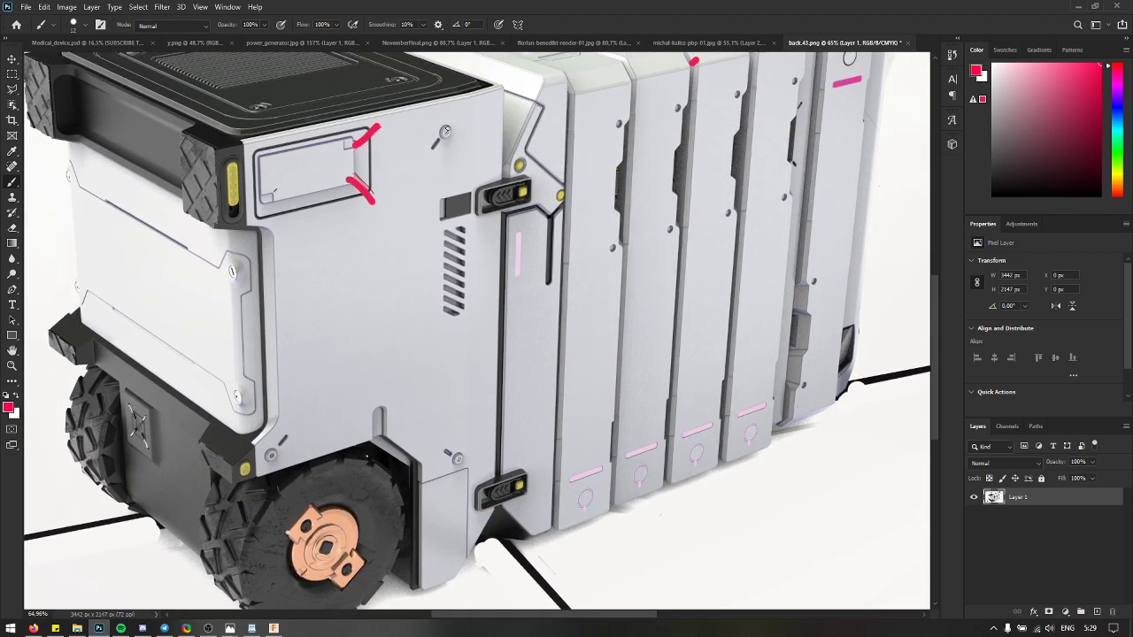
click(717, 44)
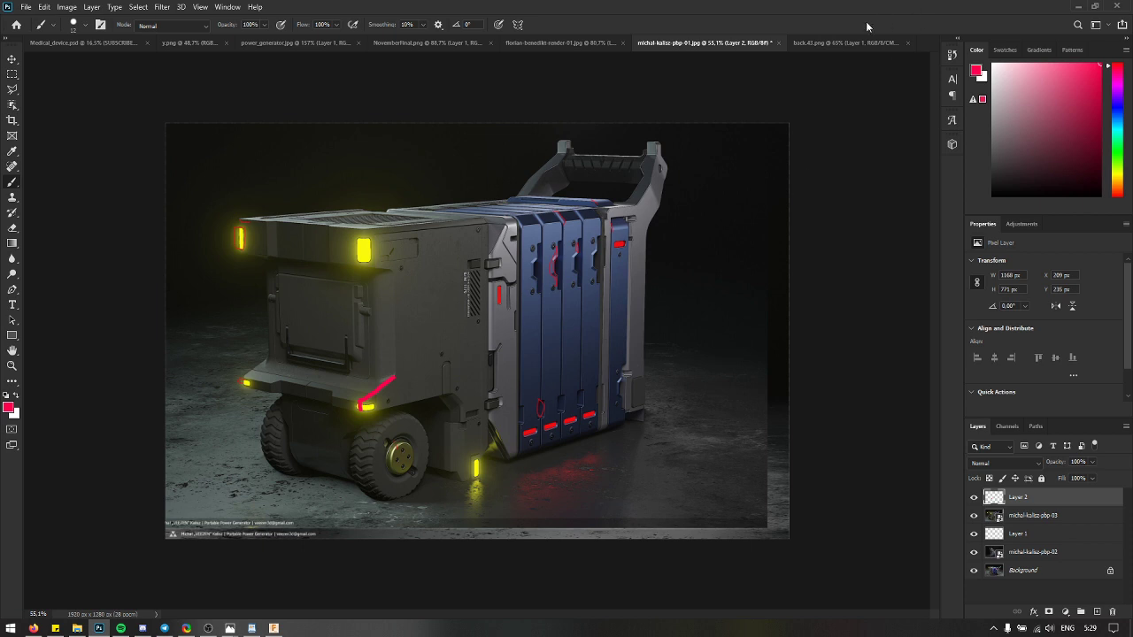
click(828, 43)
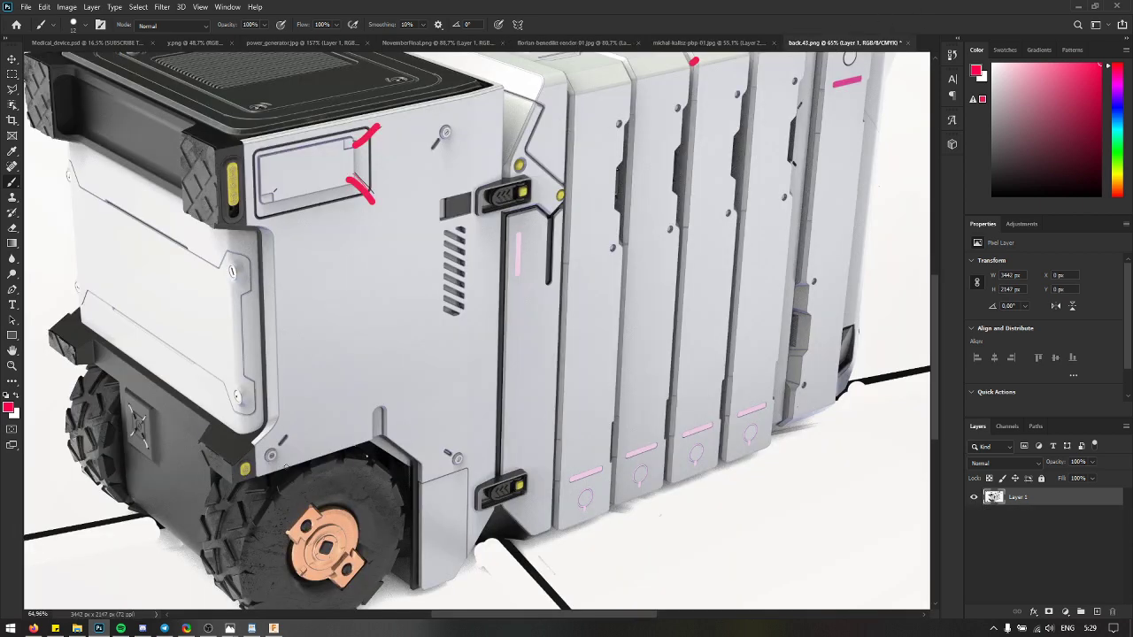
Step: Outline the chamfered side edge beside the white front panel in red and add short cross strokes along it
scroll(252, 438, up, 1)
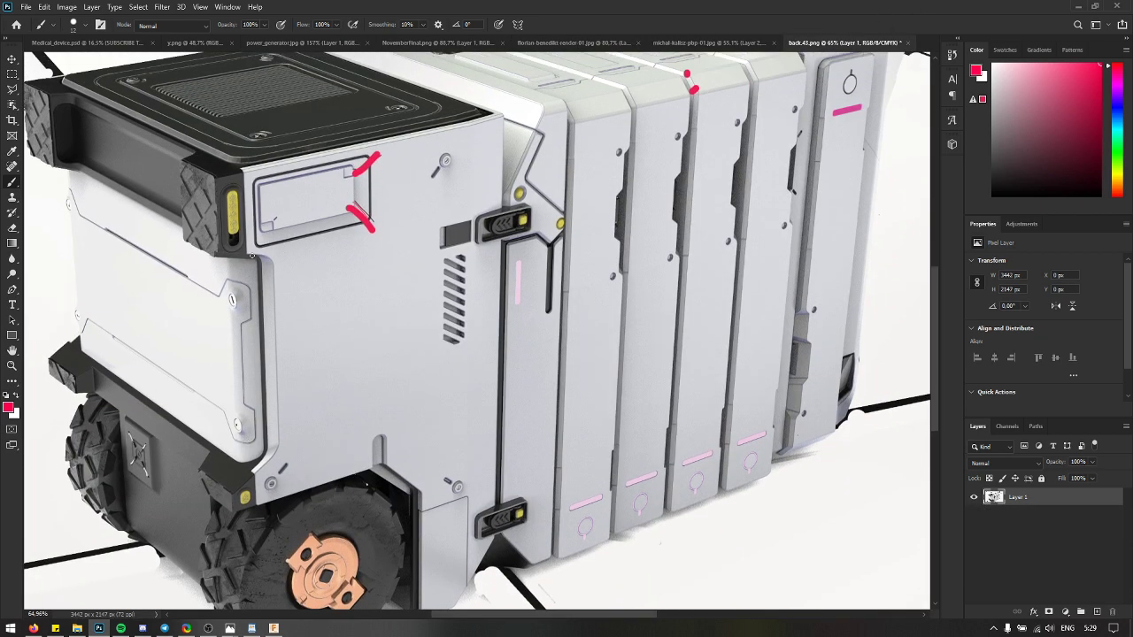
drag(284, 258, 288, 267)
shift+click(288, 445)
drag(288, 447, 255, 472)
mouse_move(255, 259)
mouse_down()
mouse_move(292, 268)
mouse_move(288, 300)
mouse_up()
drag(256, 329, 286, 345)
drag(254, 391, 290, 389)
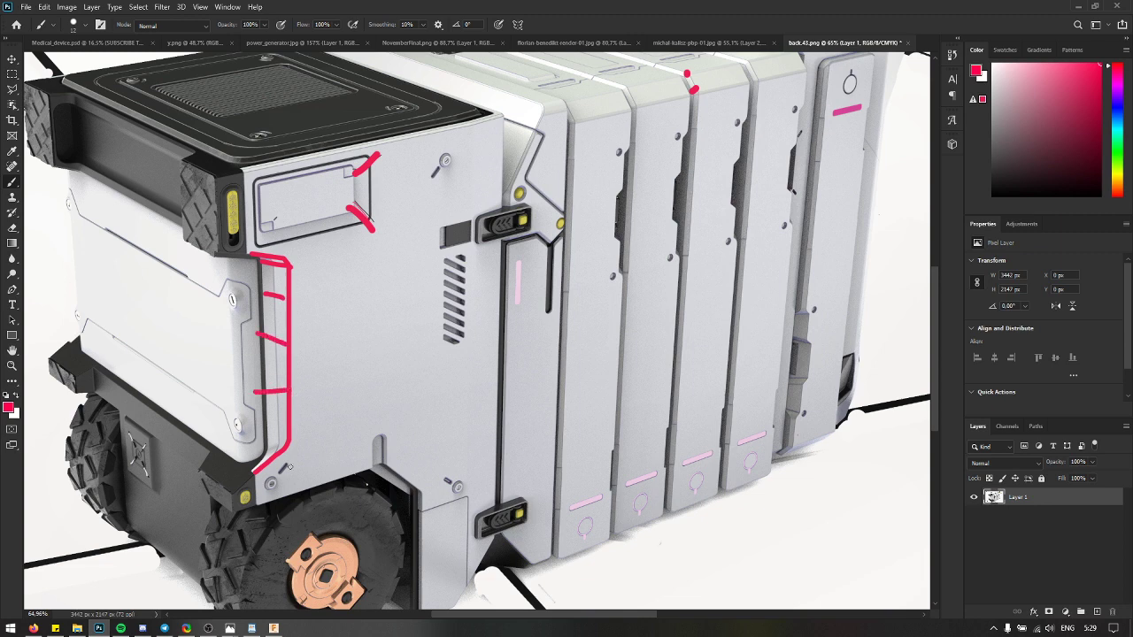
Step: Mark the vertical edge of the lower side flap behind the front wheel with a red line
scroll(417, 461, down, 1)
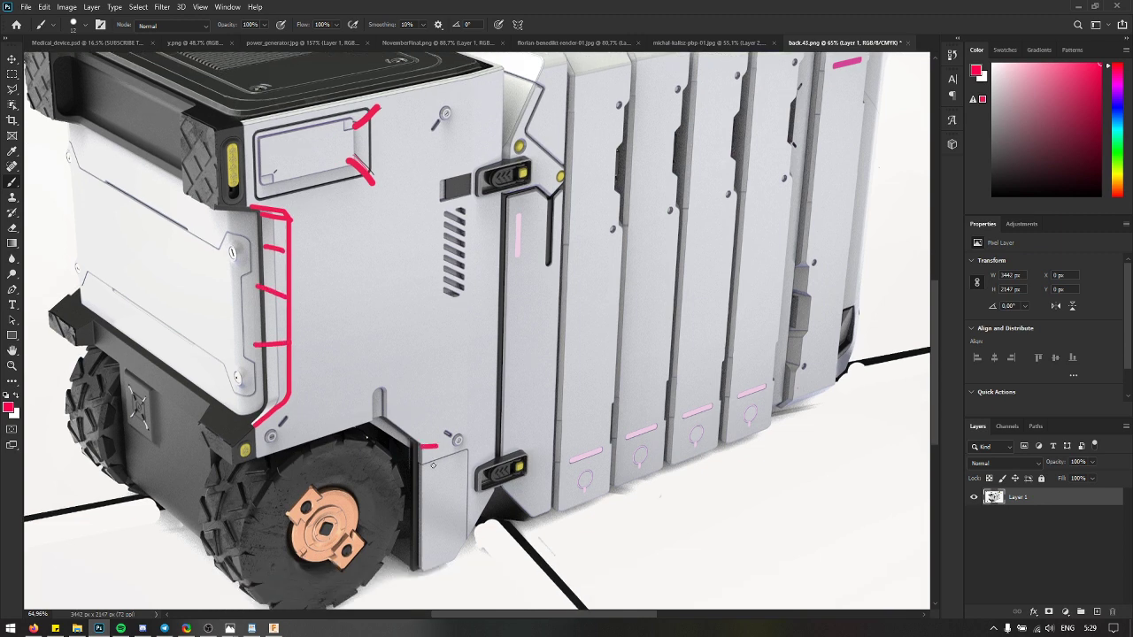
drag(424, 446, 423, 566)
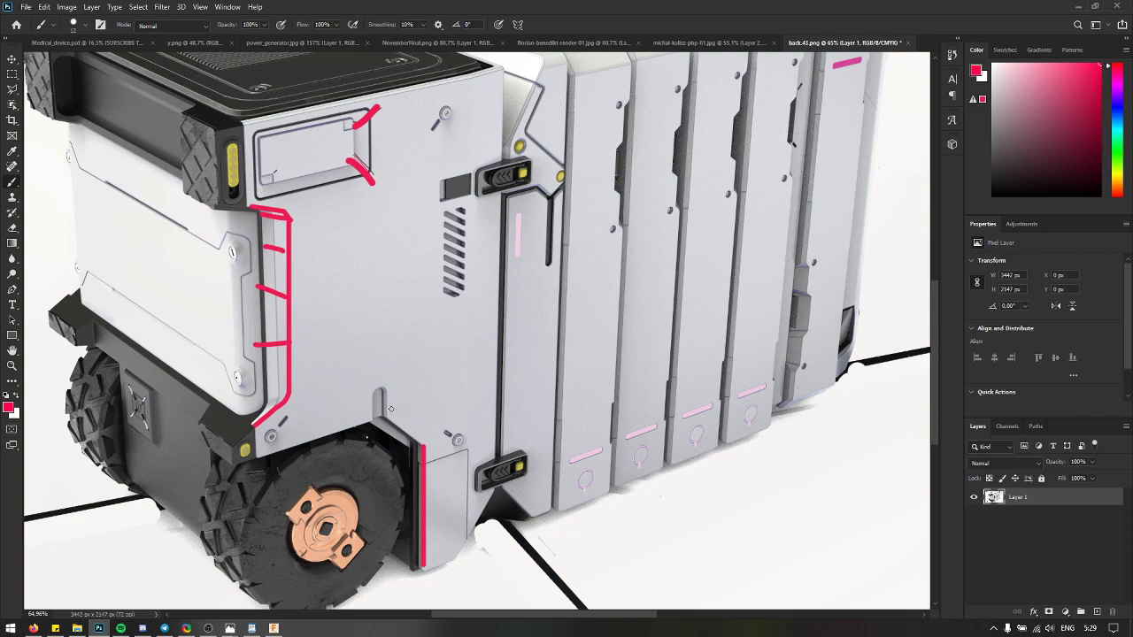
right_click(395, 408)
key(Escape)
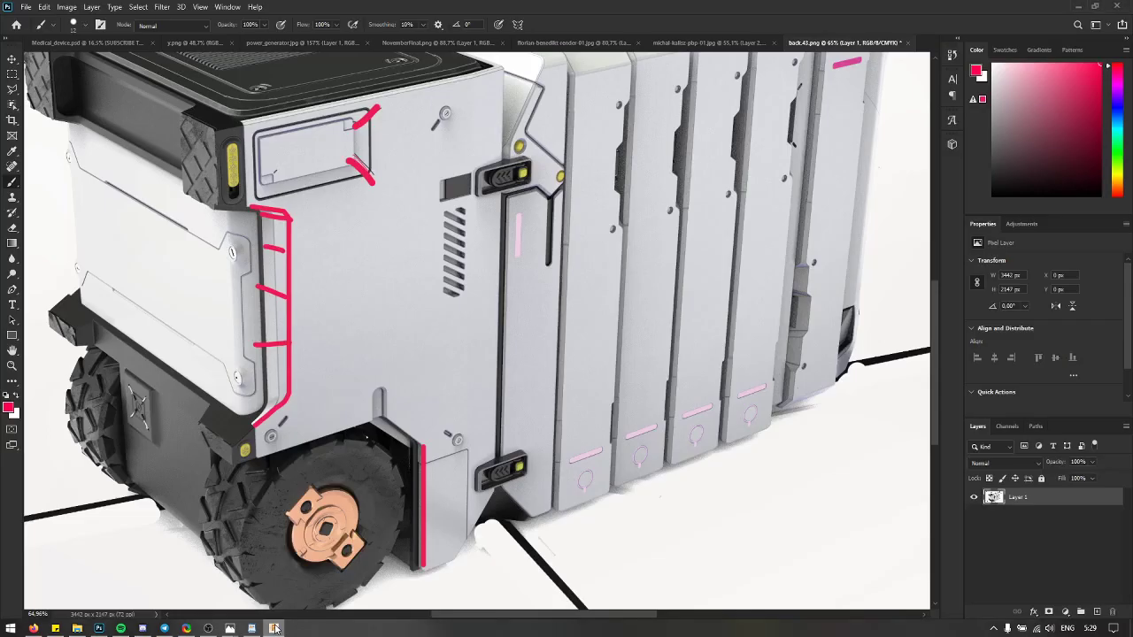
Step: Place the openfront image over the white generator render and add an empty layer above it
scroll(528, 372, down, 3)
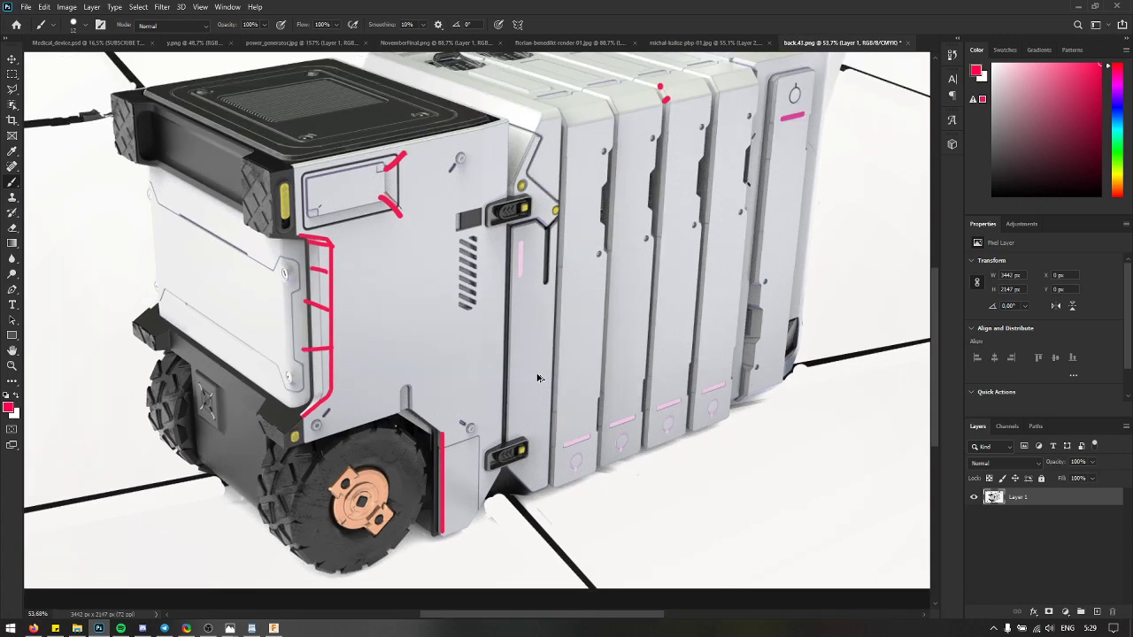
scroll(488, 148, up, 2)
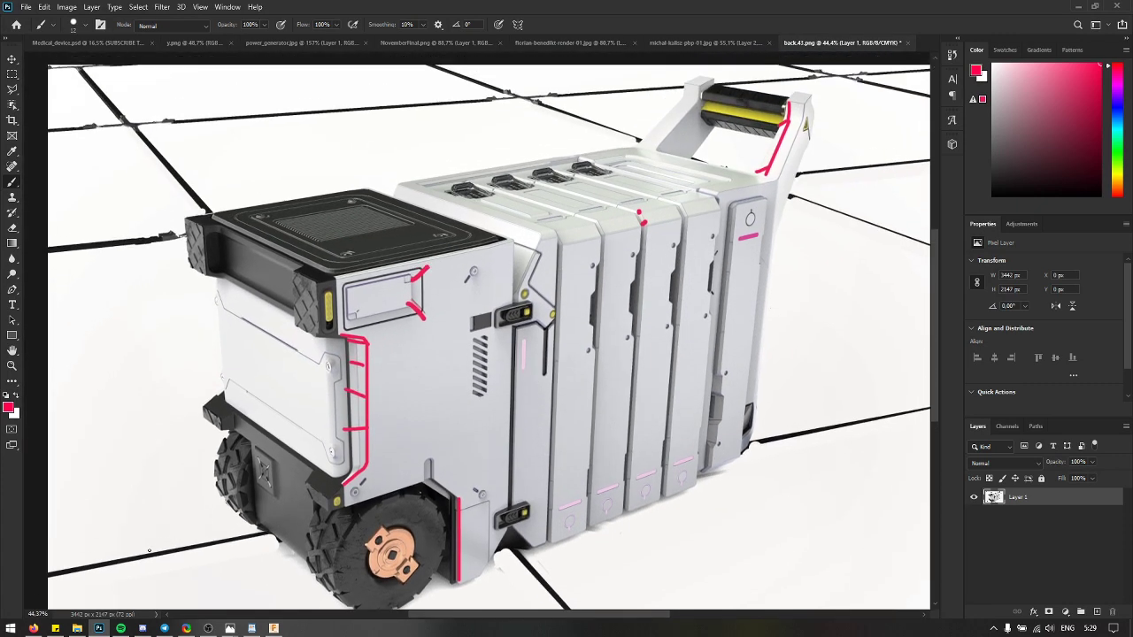
click(77, 629)
click(483, 217)
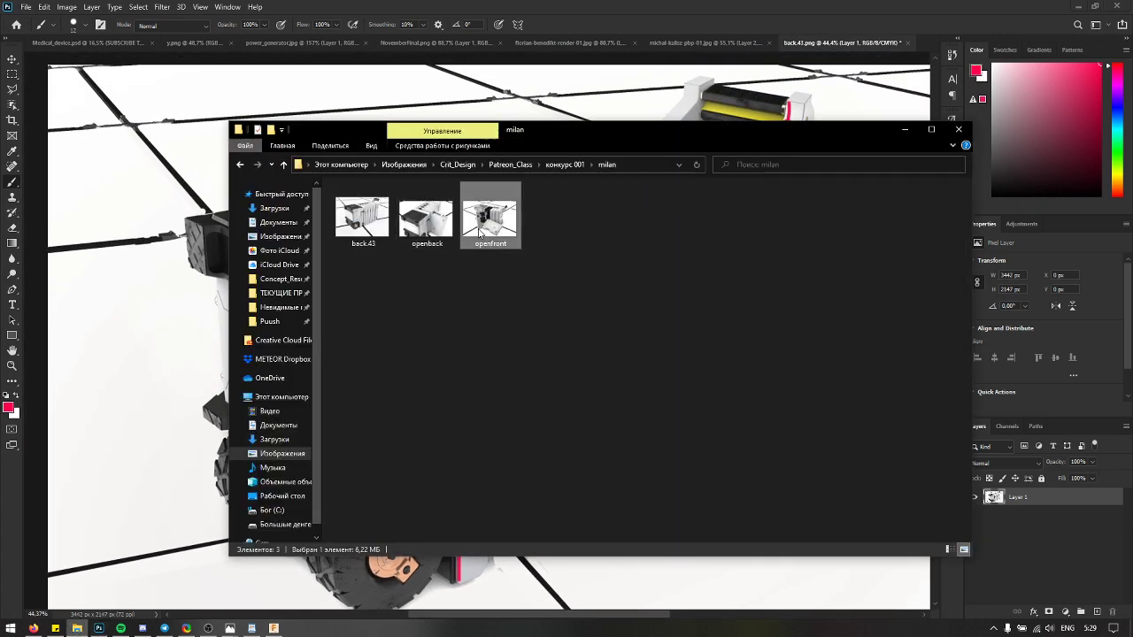
drag(482, 217, 509, 168)
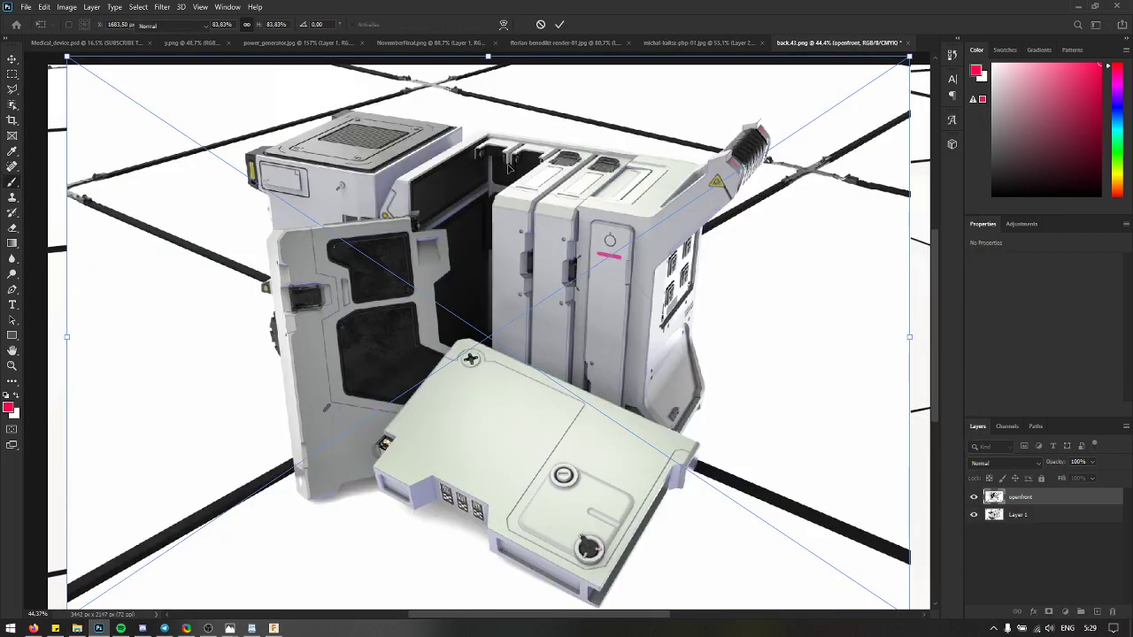
key(Return)
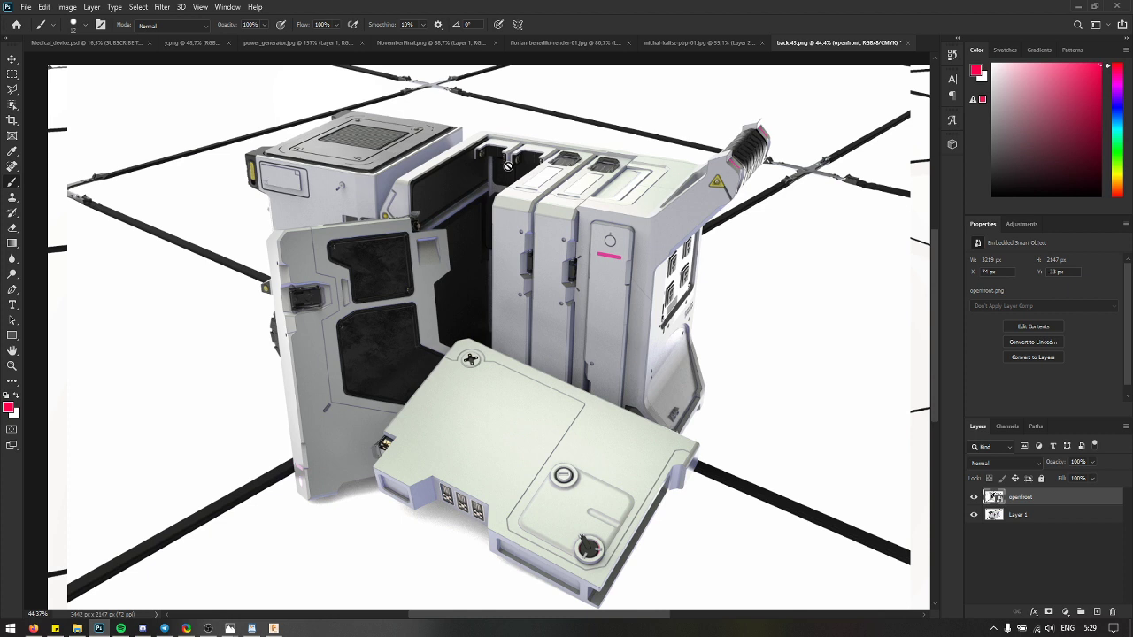
click(1097, 612)
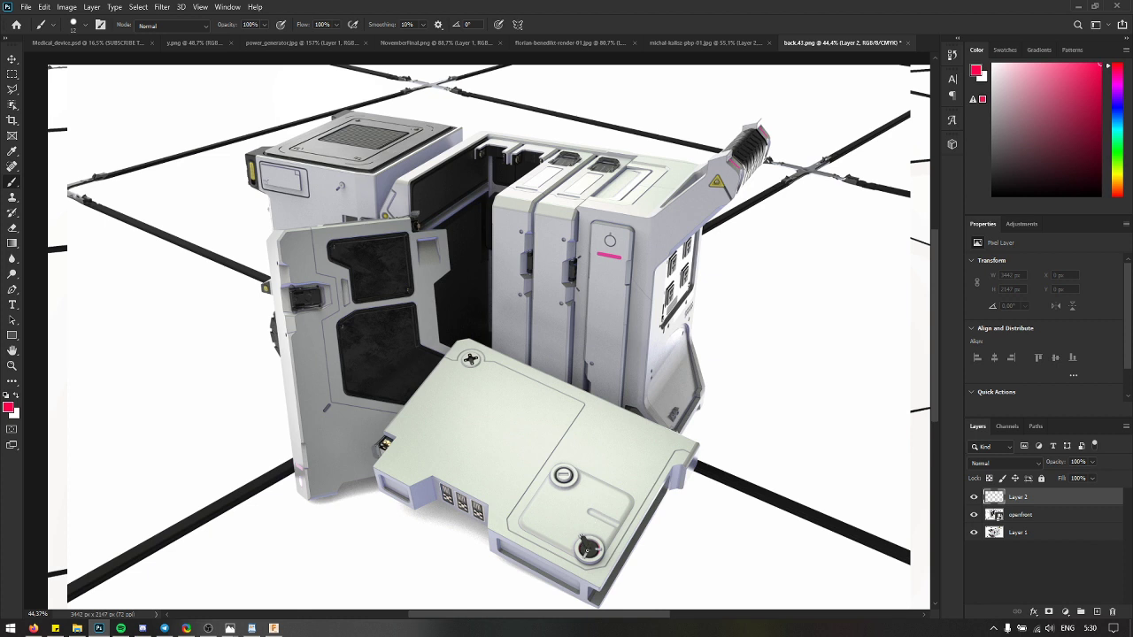
Step: Mark the two round knobs on the removed battery pack in red and add a short dab beside its cross-shaped screw
mouse_move(582, 533)
mouse_down()
mouse_move(578, 556)
mouse_move(586, 531)
mouse_up()
mouse_move(562, 460)
mouse_down()
mouse_move(560, 485)
mouse_move(540, 477)
mouse_up()
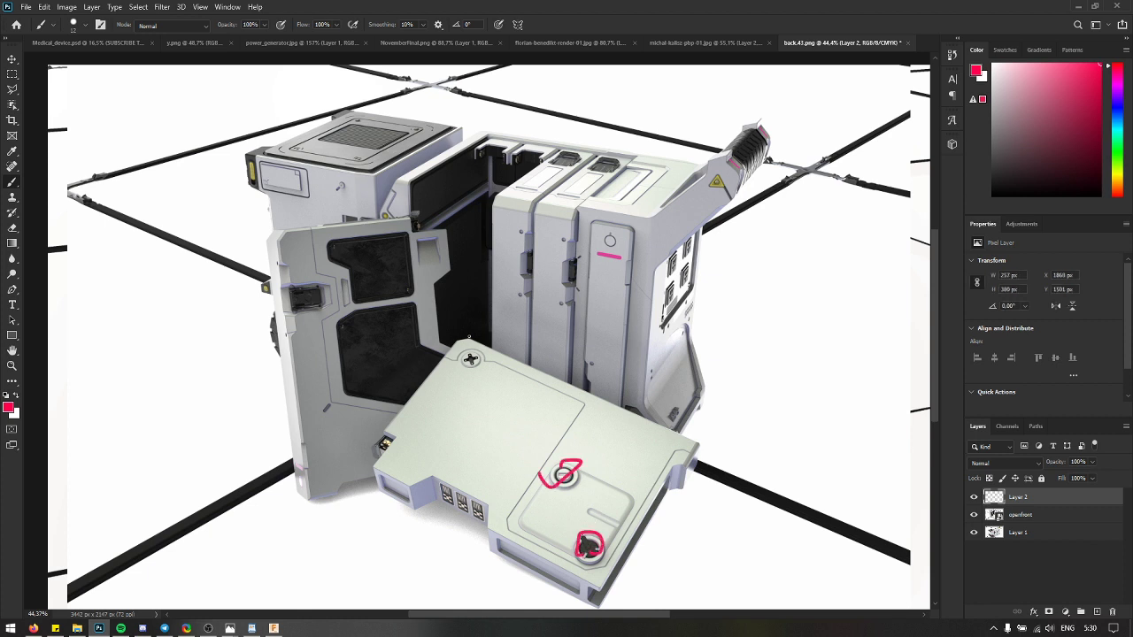
key(ctrl+z)
drag(450, 370, 445, 375)
scroll(328, 407, up, 2)
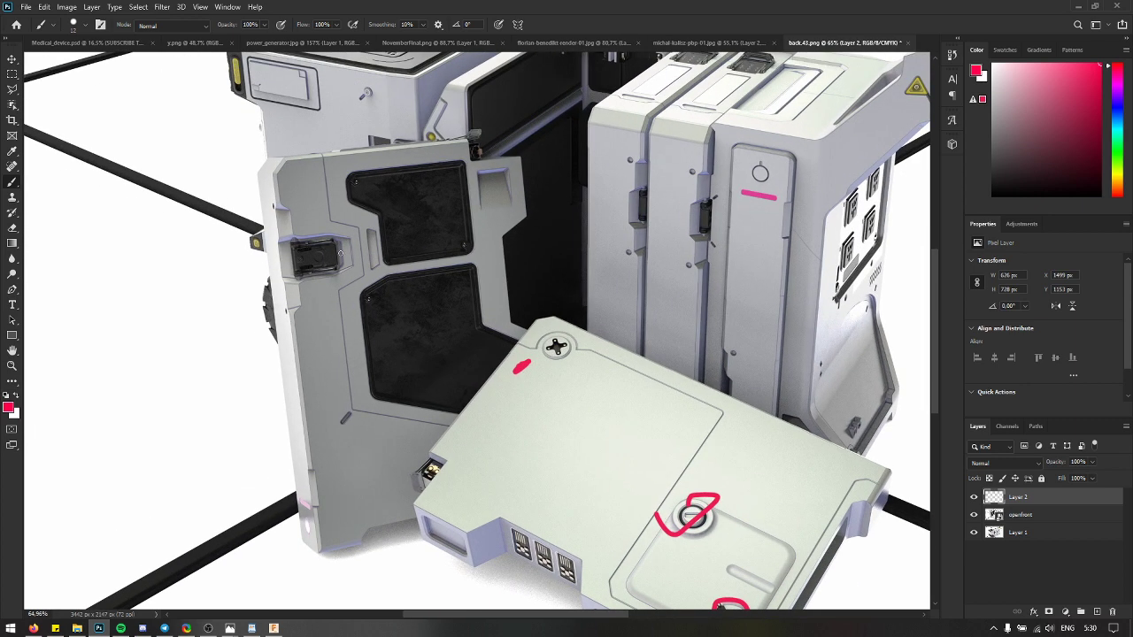
Step: Circle the open door's latch, upper dark panel and small lower slot in red, and mark the door's vertical groove with a line
mouse_move(328, 245)
mouse_down()
mouse_move(481, 354)
mouse_move(319, 398)
mouse_up()
key(ctrl+z)
drag(283, 261, 332, 264)
drag(461, 258, 453, 253)
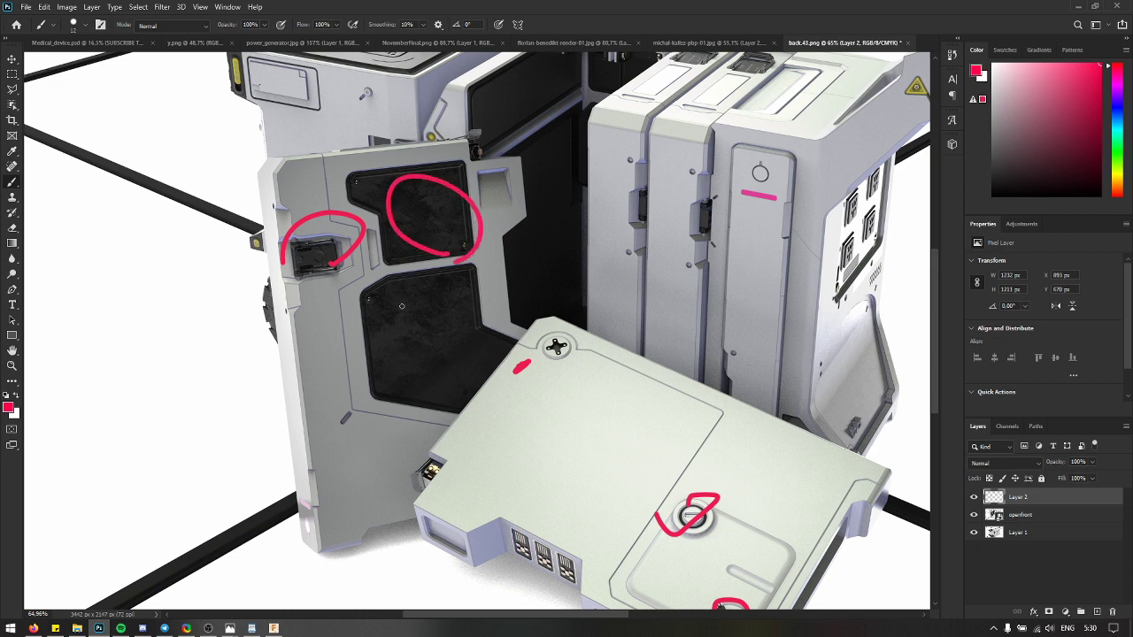
mouse_move(275, 447)
mouse_down()
mouse_move(372, 434)
mouse_move(347, 414)
mouse_up()
key(ctrl+z)
mouse_move(340, 382)
mouse_down()
mouse_move(339, 300)
mouse_move(340, 347)
mouse_up()
scroll(564, 434, down, 1)
scroll(564, 434, down, 1)
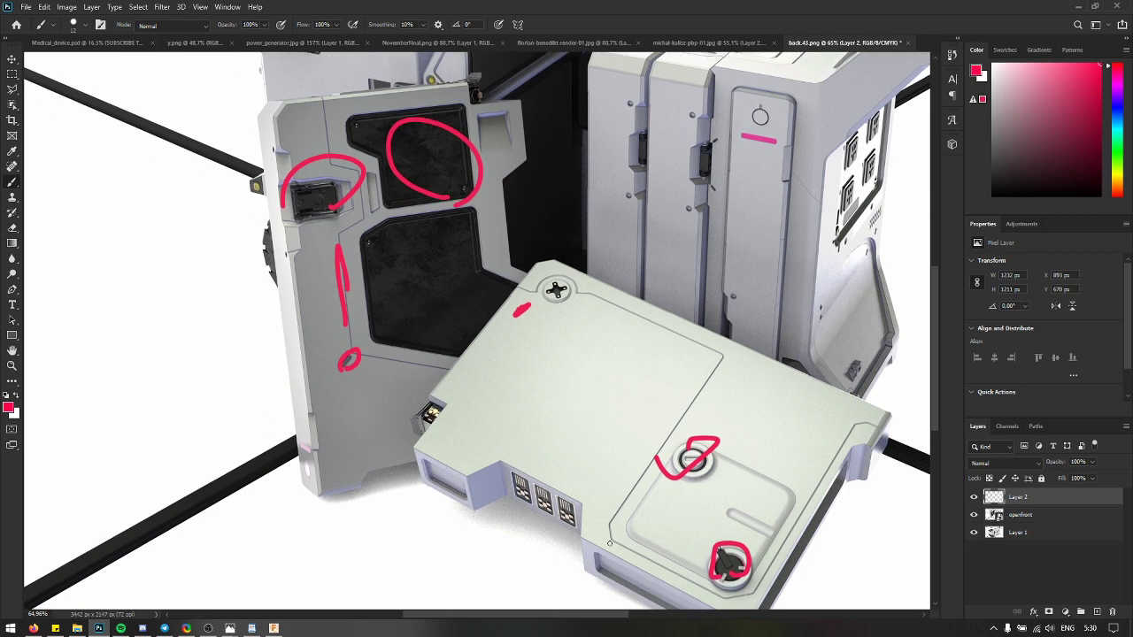
Step: Mark the corners of the notch around the battery pack's three connectors with short red strokes
mouse_move(610, 543)
mouse_down()
mouse_move(609, 458)
mouse_move(773, 435)
mouse_move(626, 551)
mouse_move(580, 503)
mouse_move(584, 537)
mouse_up()
key(ctrl+z)
drag(464, 474, 504, 459)
scroll(483, 479, up, 1)
scroll(483, 479, right, 1)
scroll(470, 404, down, 3)
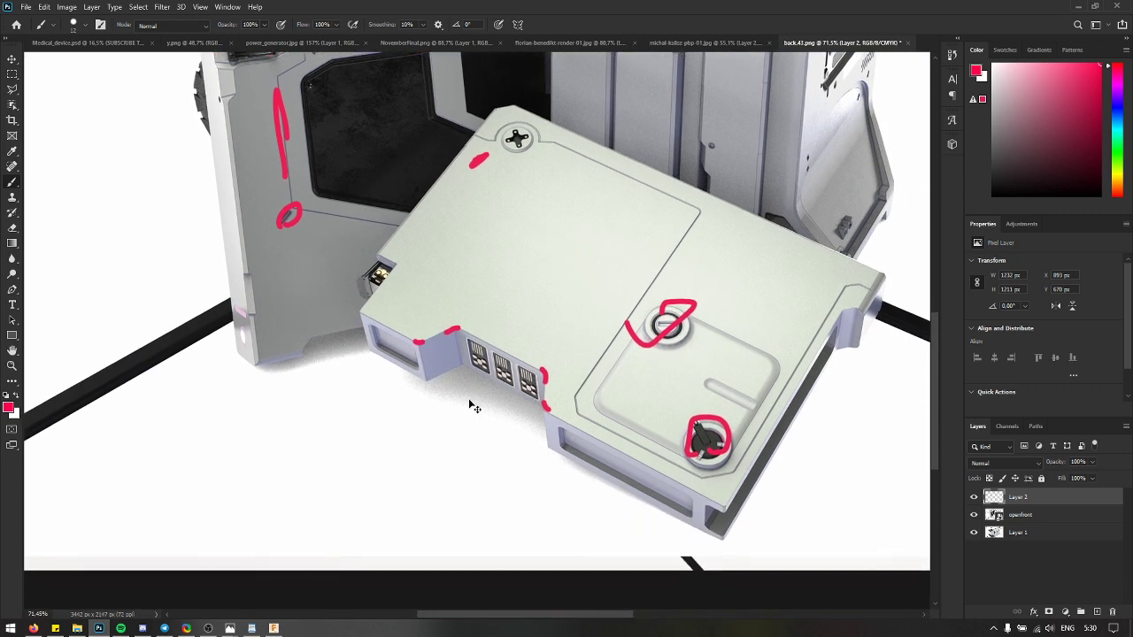
Step: Switch to a thinner brush and draw straight red lines for the first long side and far edge of an inset on the battery pack
right_click(399, 310)
click(475, 321)
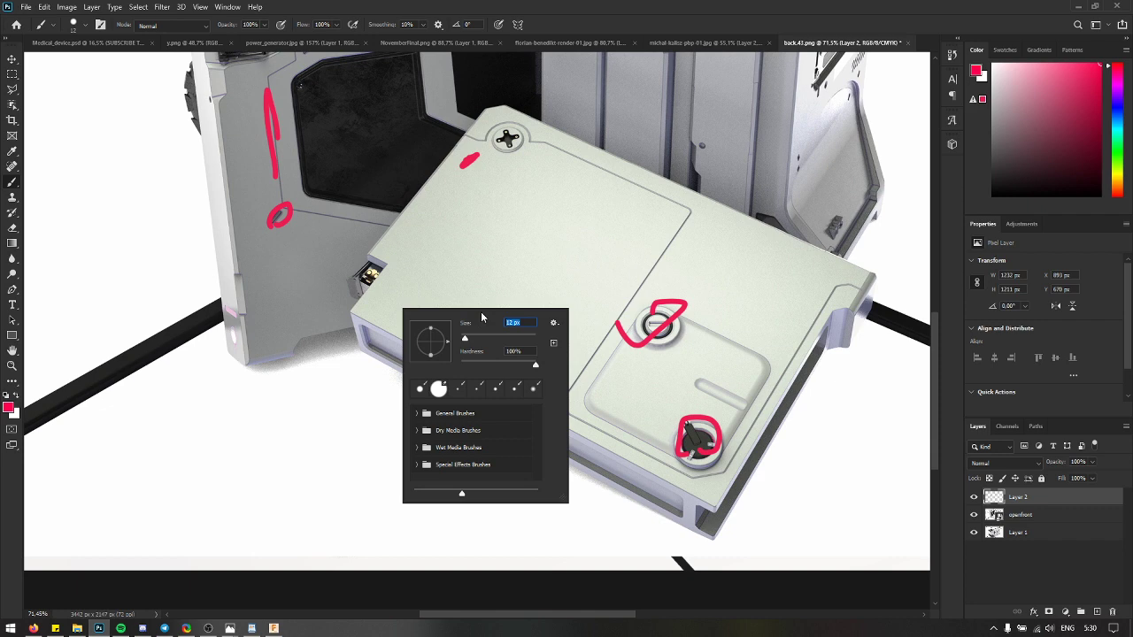
key(Return)
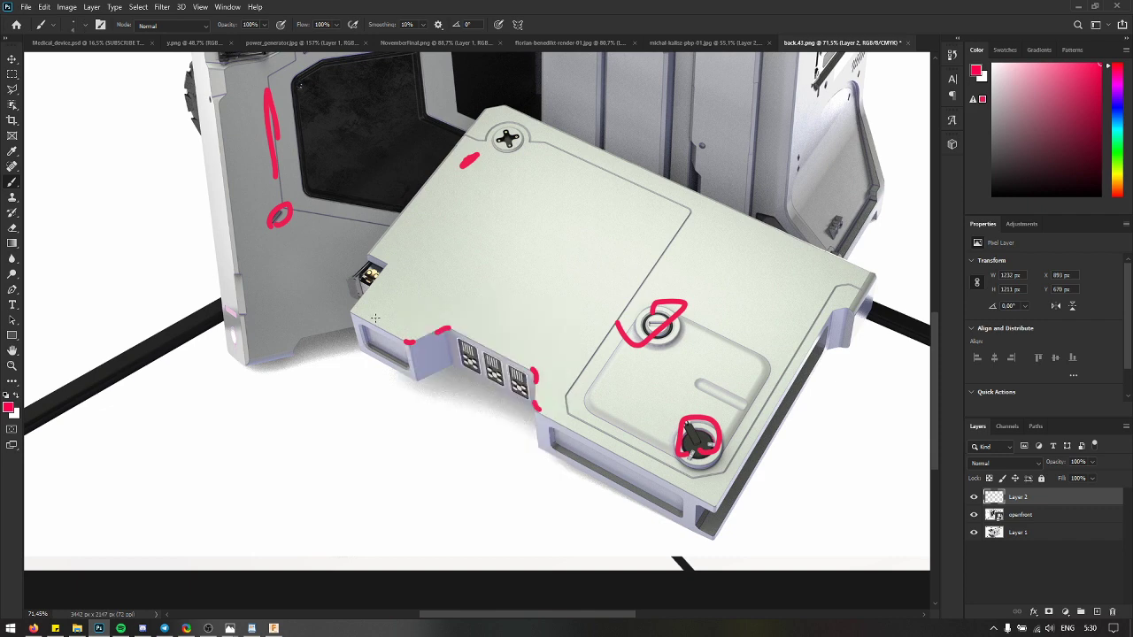
click(370, 324)
shift+click(472, 214)
key(ctrl+z)
click(366, 321)
shift+click(462, 200)
shift+click(475, 201)
click(622, 266)
shift+click(623, 265)
shift+click(625, 274)
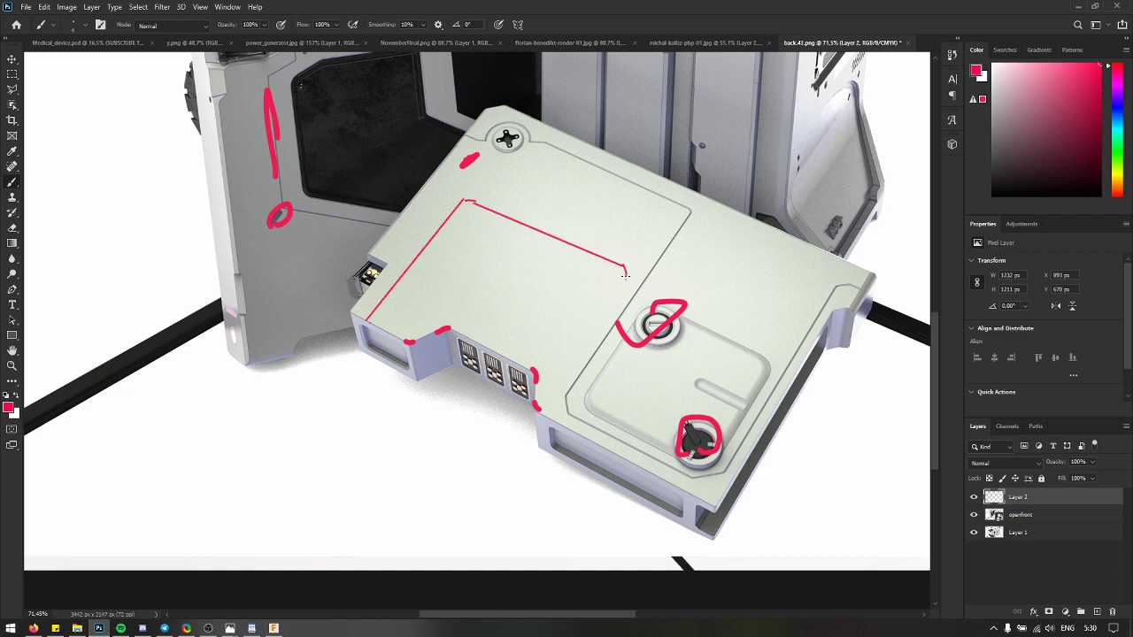
Step: Draw the inset's remaining side down to the connector notch and add a parallel inner outline to form a double border
shift+click(535, 389)
drag(536, 390, 542, 406)
key(ctrl+z)
key(ctrl+z)
shift+click(626, 276)
shift+click(378, 327)
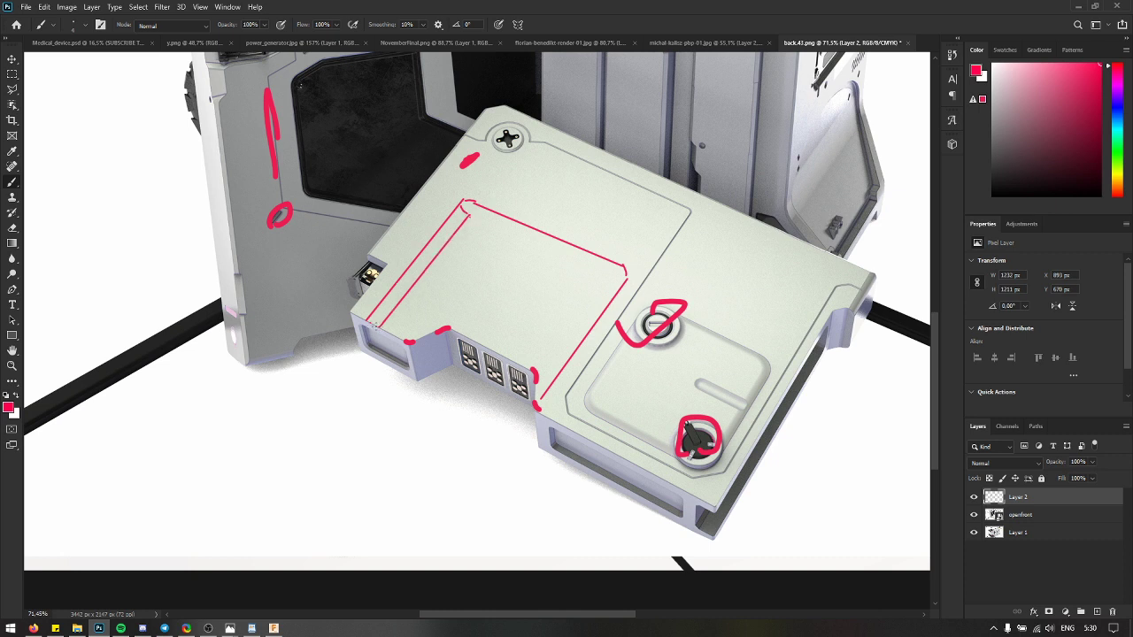
click(471, 213)
shift+click(612, 270)
shift+click(617, 283)
shift+click(536, 396)
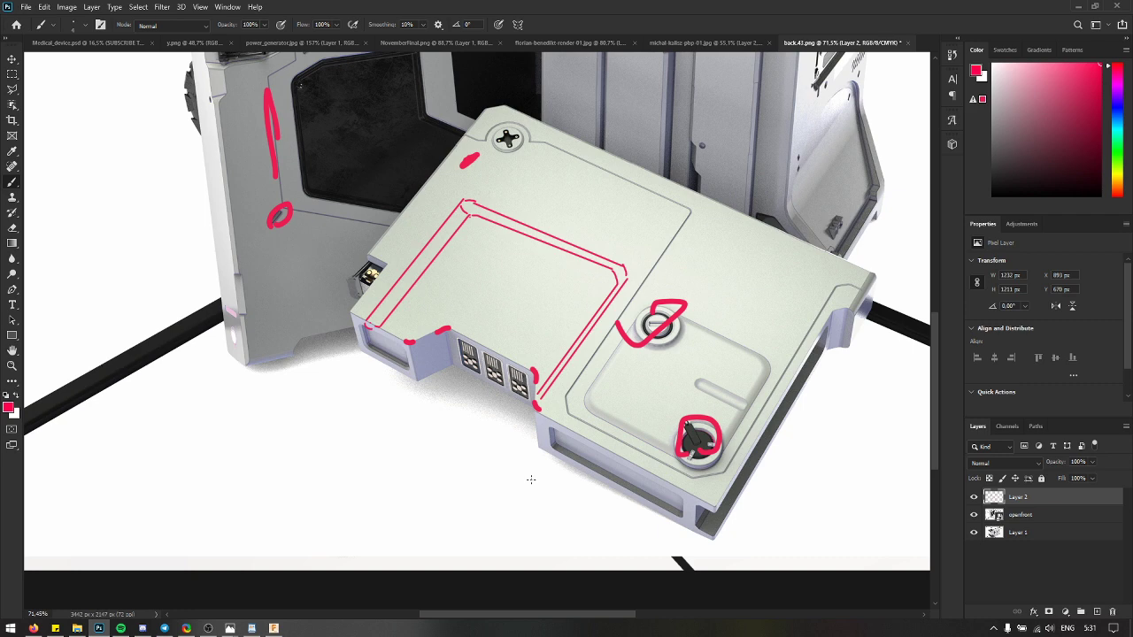
Step: Inspect the handle, warning label and front unit of the open white generator render
scroll(531, 478, down, 3)
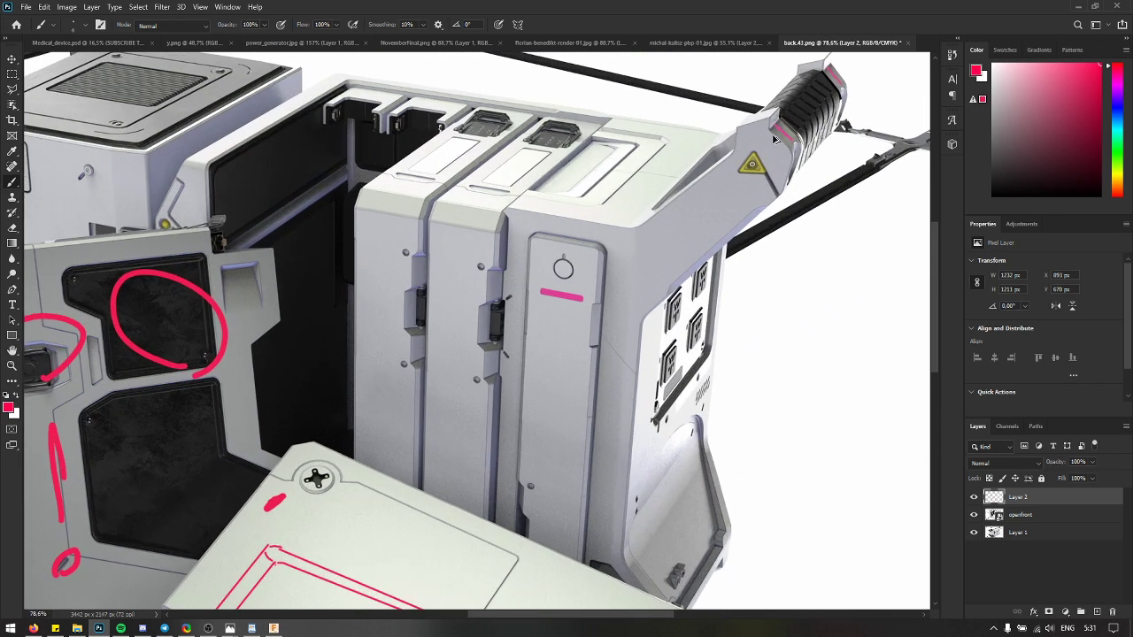
scroll(770, 141, up, 3)
mouse_move(735, 162)
mouse_down()
mouse_move(755, 202)
mouse_move(725, 169)
mouse_move(747, 146)
mouse_move(738, 174)
mouse_up()
key(ctrl+z)
key(ctrl+z)
scroll(729, 186, down, 3)
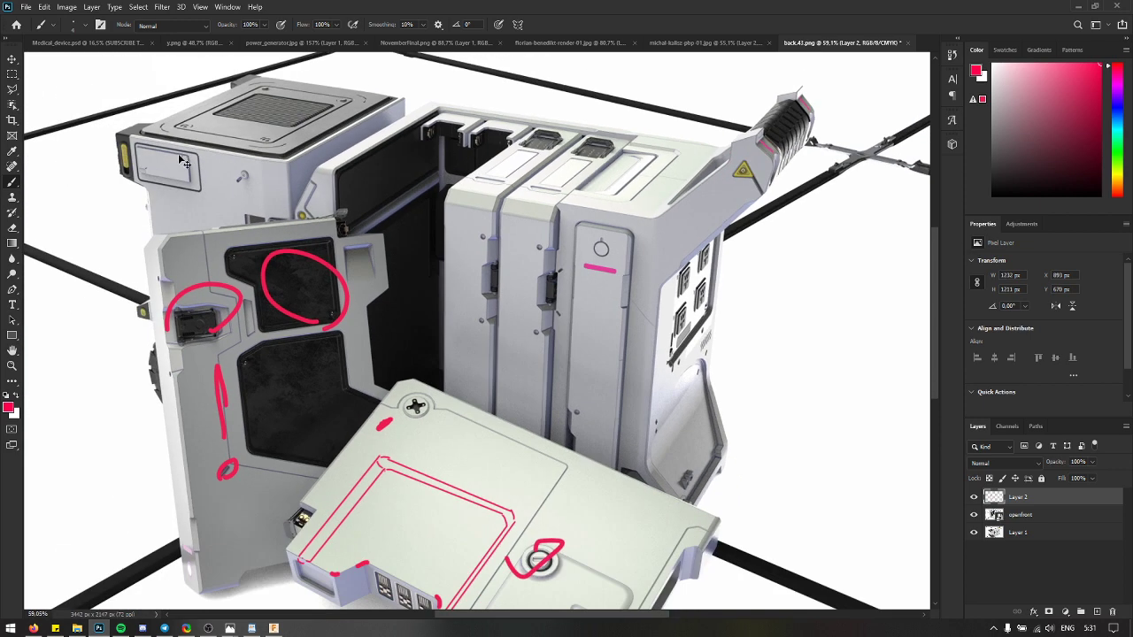
scroll(181, 159, up, 2)
scroll(398, 159, down, 2)
scroll(396, 207, up, 1)
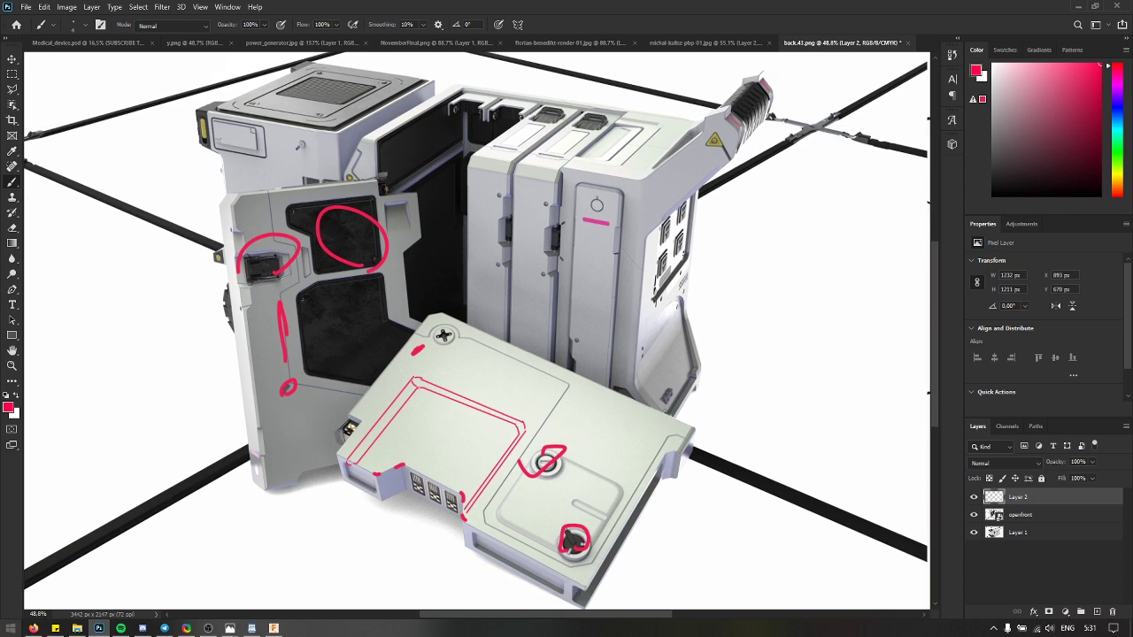
Step: Browse to the rykker contest folder in File Explorer and preview Final_Compositing_1
click(77, 629)
click(77, 628)
scroll(678, 257, up, 1)
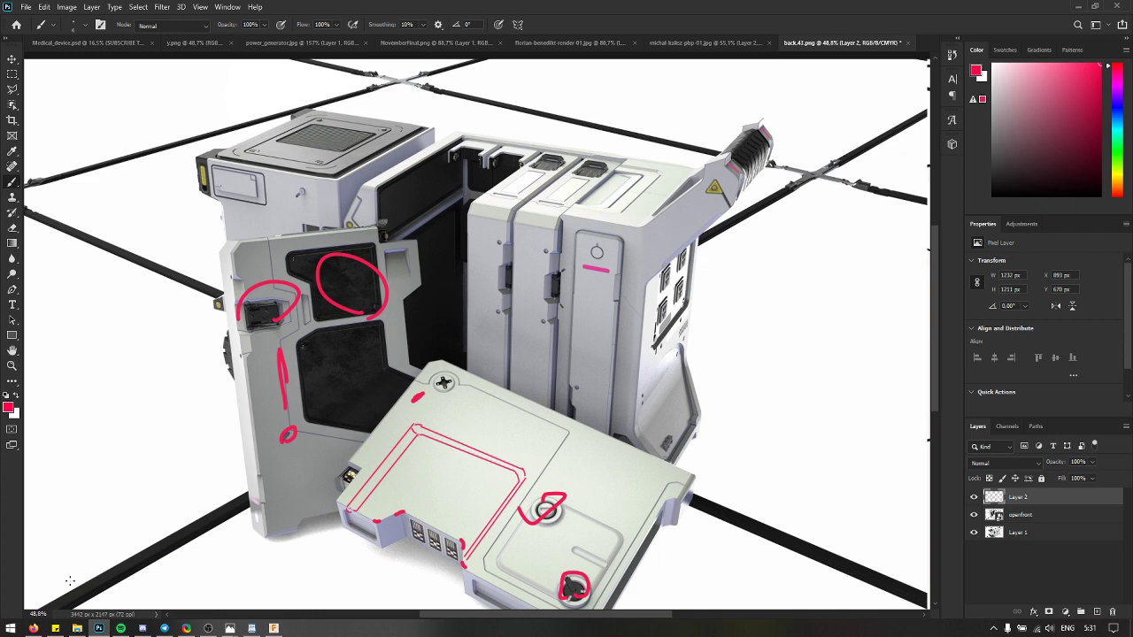
click(77, 629)
key(BackSpace)
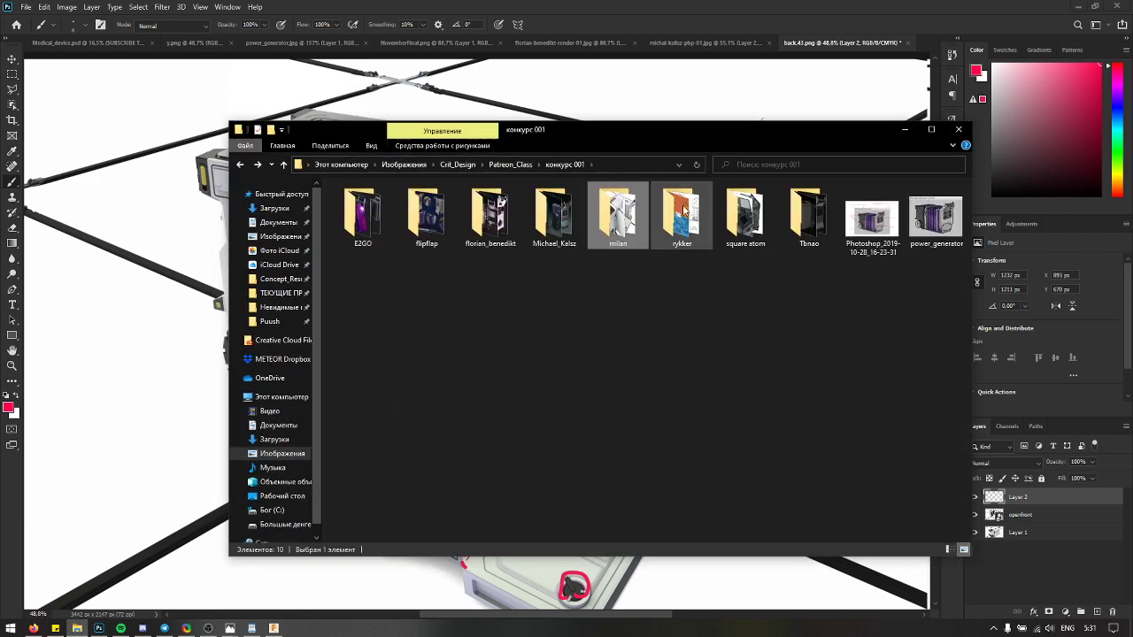
double_click(679, 206)
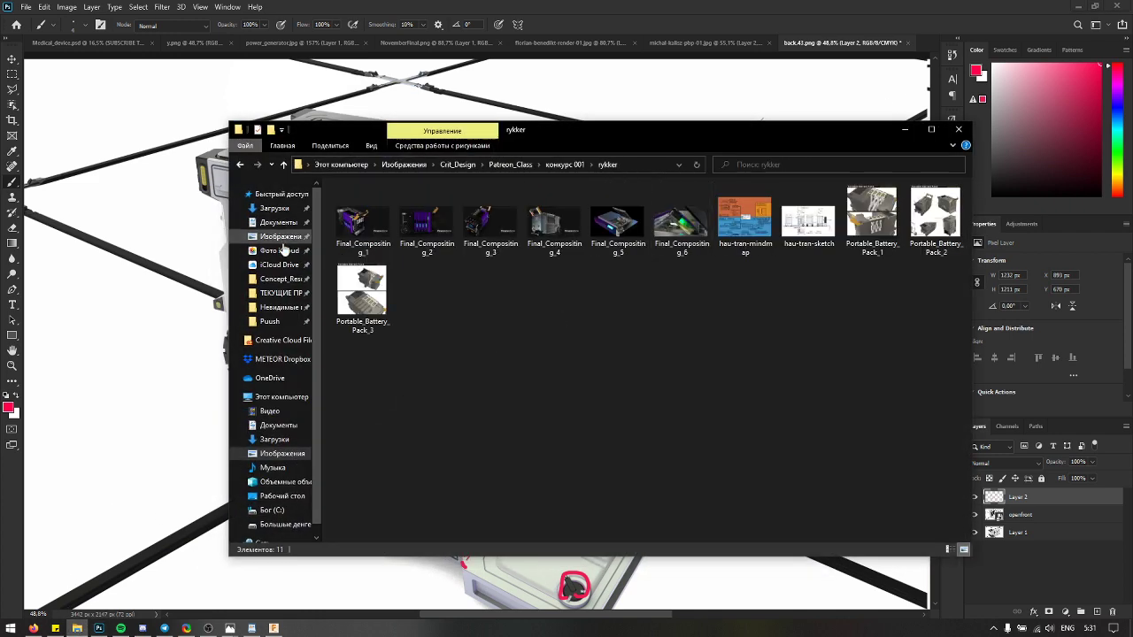
double_click(345, 240)
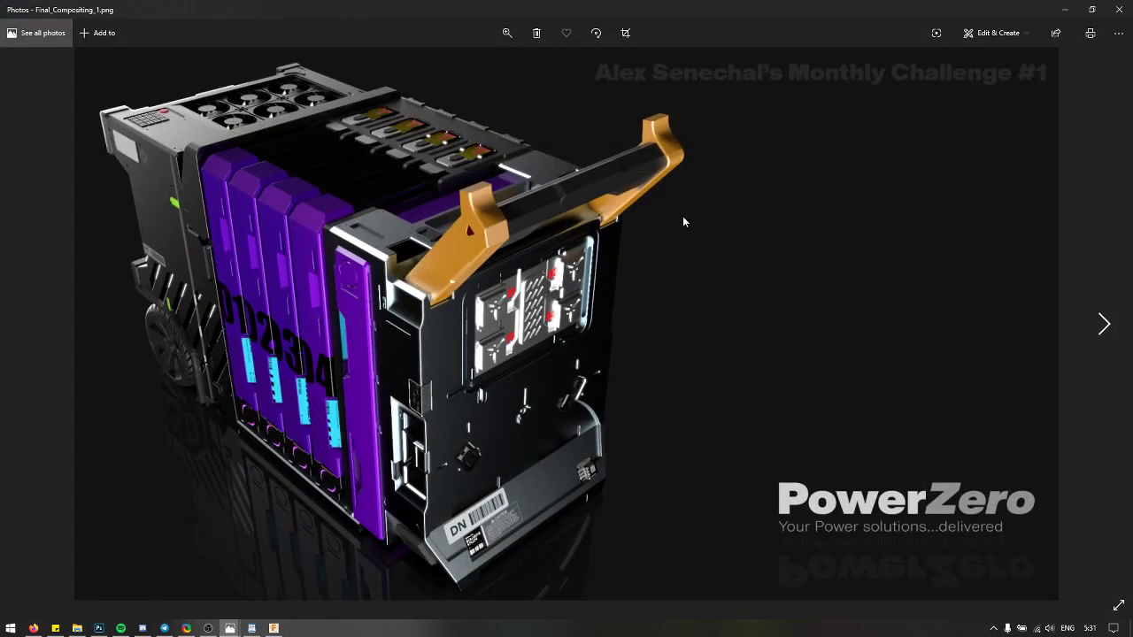
key(Right)
click(1118, 9)
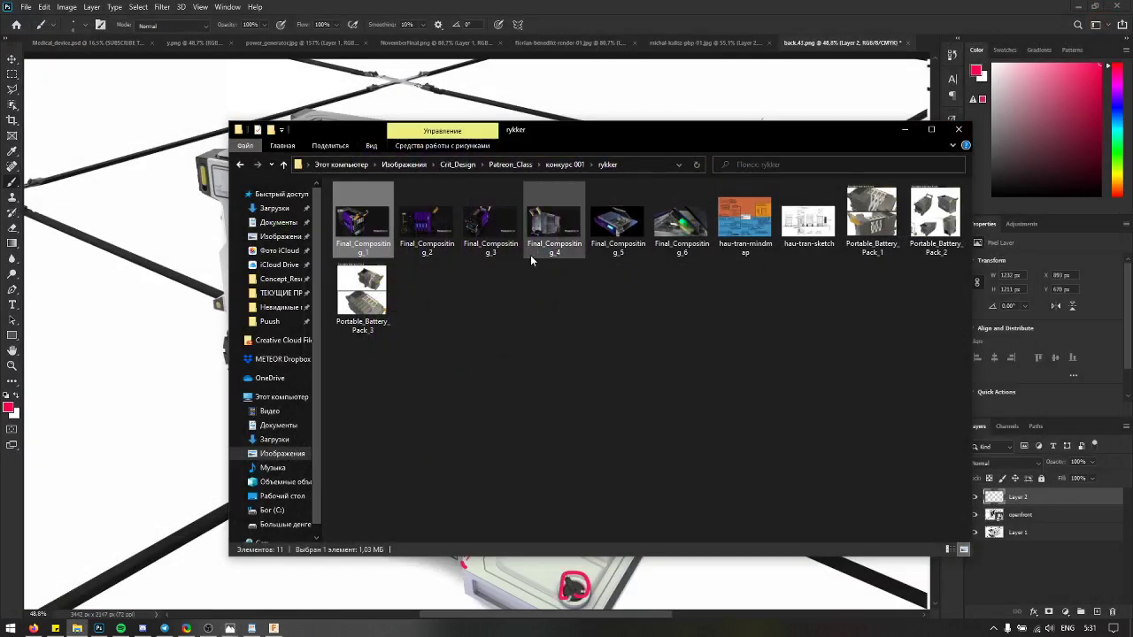
drag(426, 226, 921, 35)
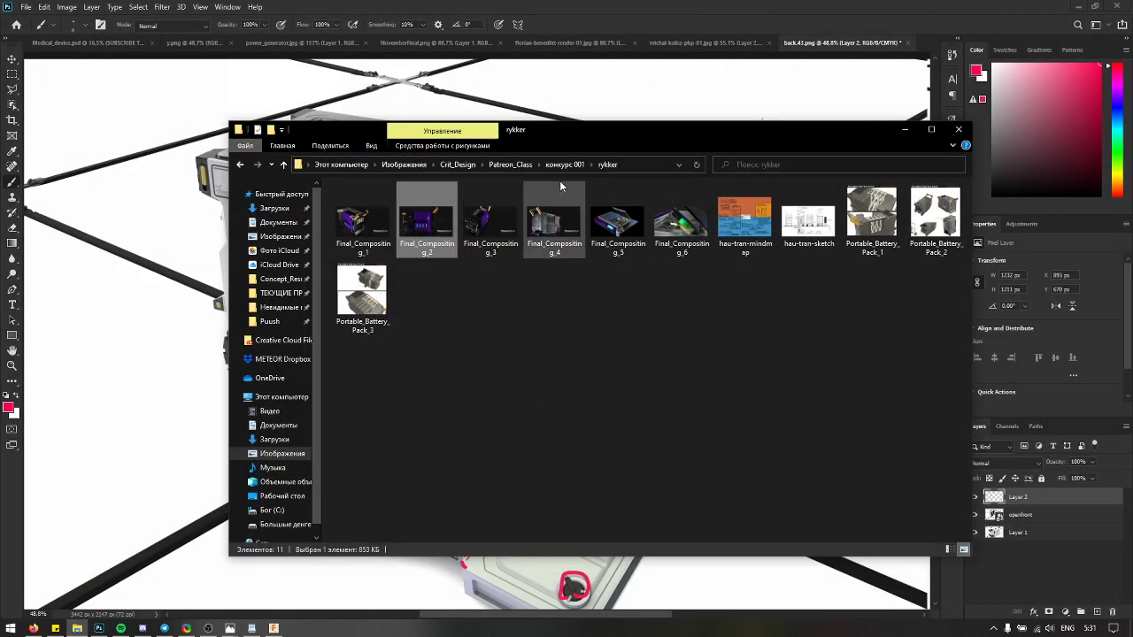
Step: Switch to Firefox and look through the ArtStation portable generator and portable battery entries, closing the Portable Generator page
click(32, 629)
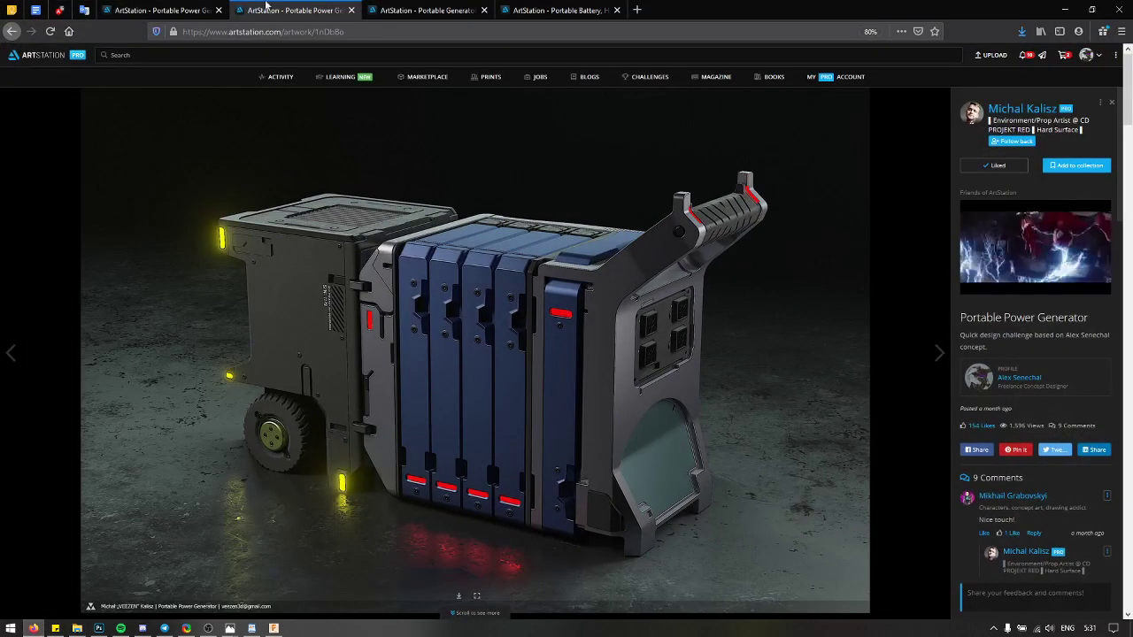
click(425, 9)
click(205, 8)
click(265, 9)
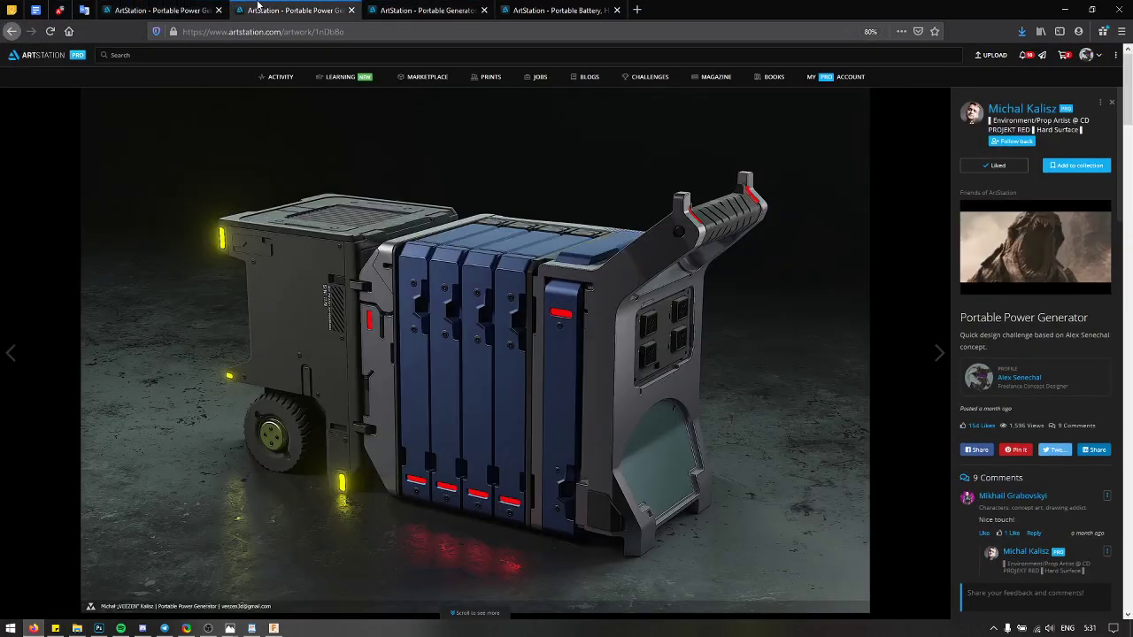
key(ctrl+Tab)
key(ctrl+Tab)
key(ctrl+shift+Tab)
key(ctrl+shift+Tab)
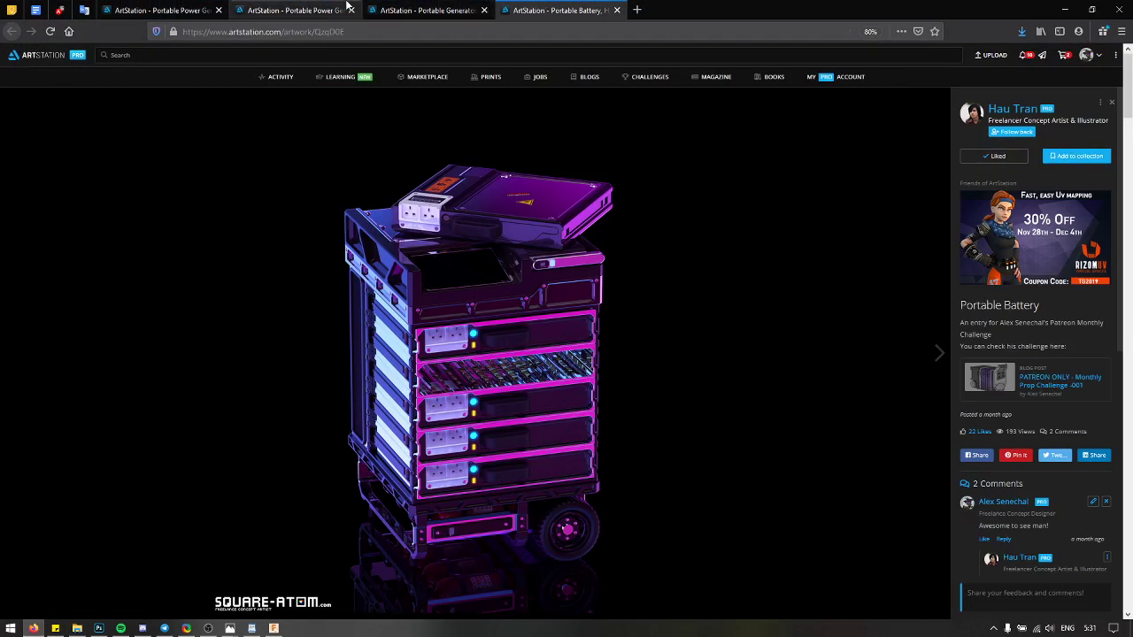
middle_click(402, 7)
key(ctrl+w)
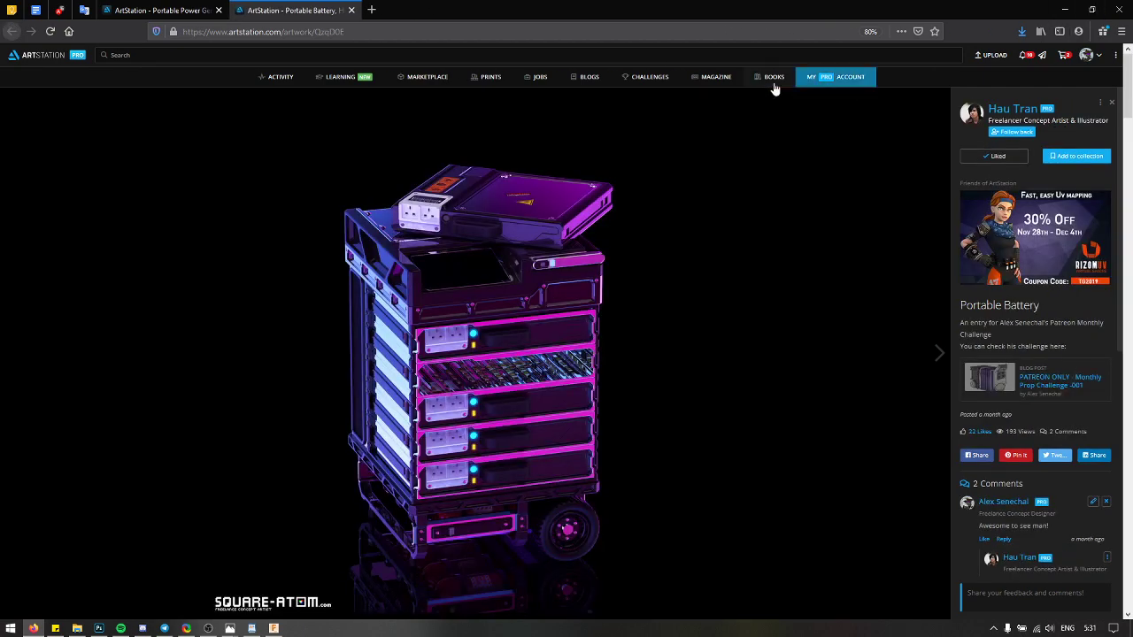
key(ctrl+shift+t)
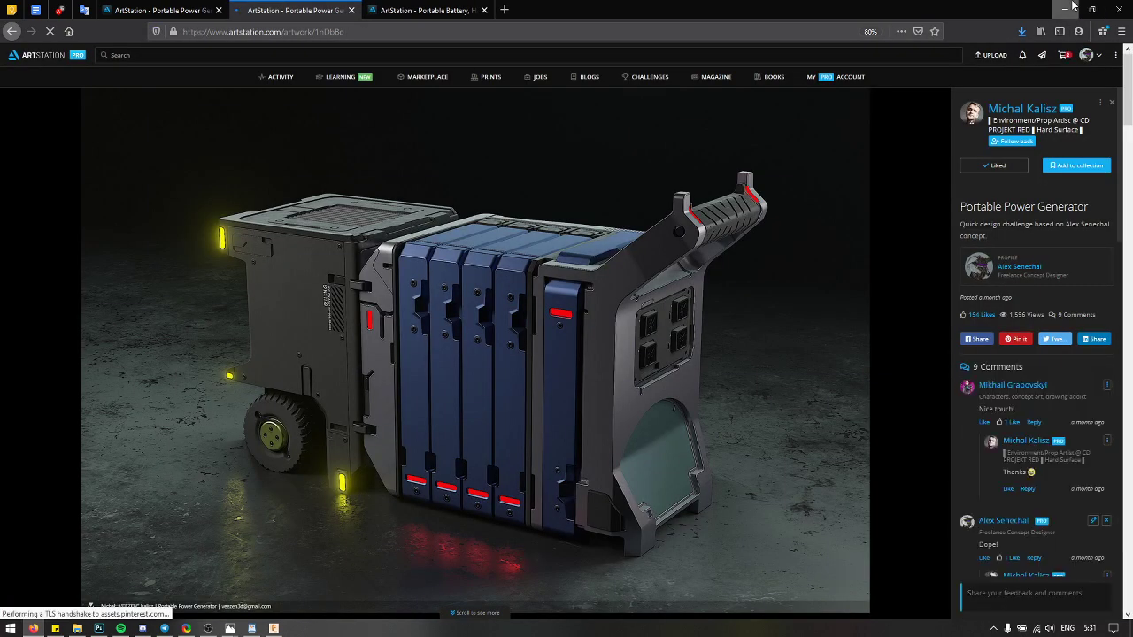
key(alt+Tab)
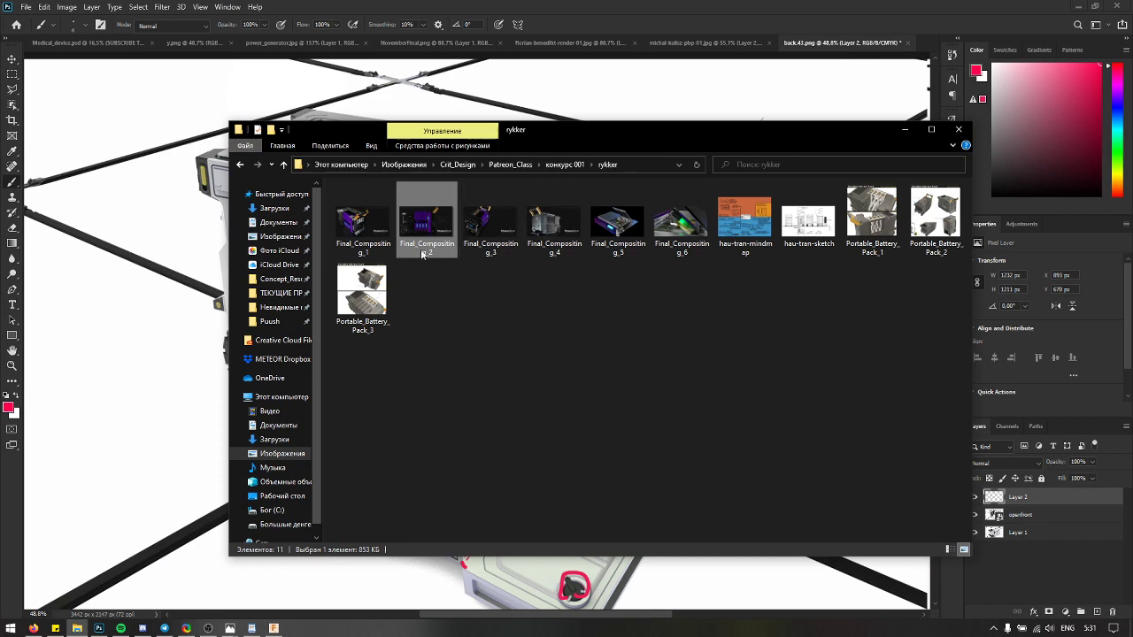
Step: Open Final_Compositing_2.png as a separate Photoshop document and raise its black output level to 16 with Levels
drag(415, 230, 924, 43)
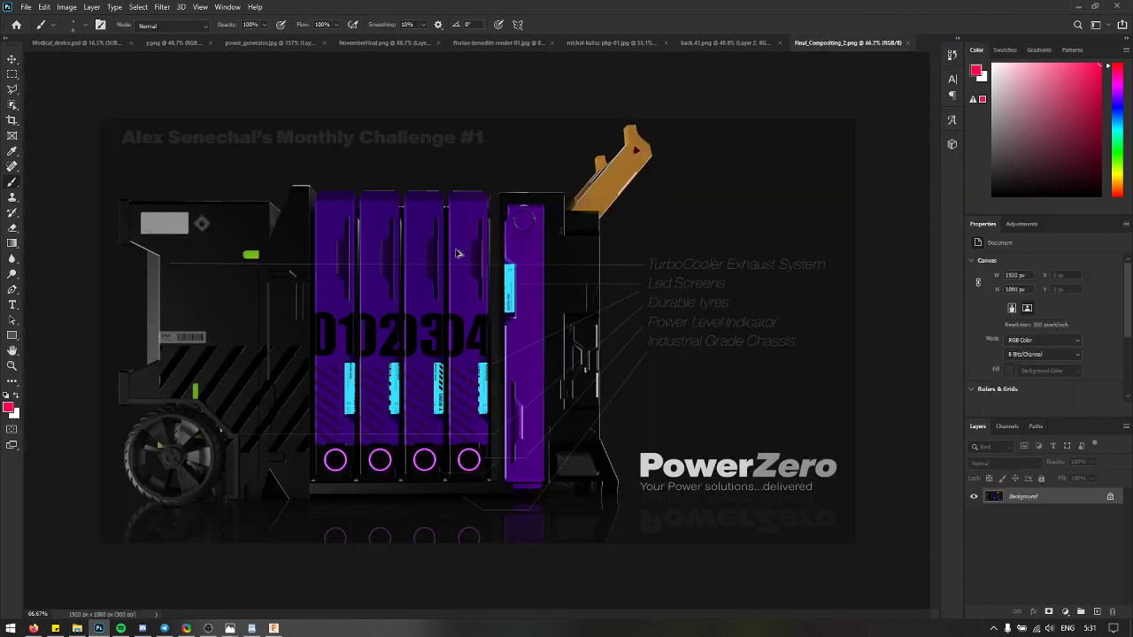
key(ctrl+plus)
key(ctrl+l)
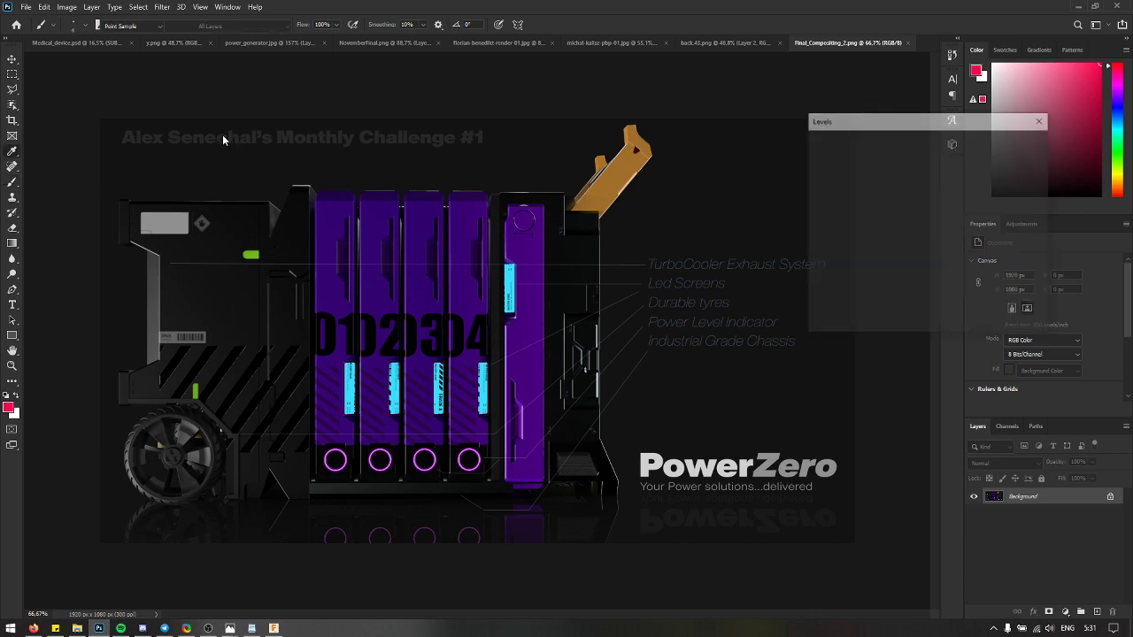
mouse_move(824, 302)
mouse_down()
mouse_move(864, 293)
mouse_move(816, 305)
mouse_up()
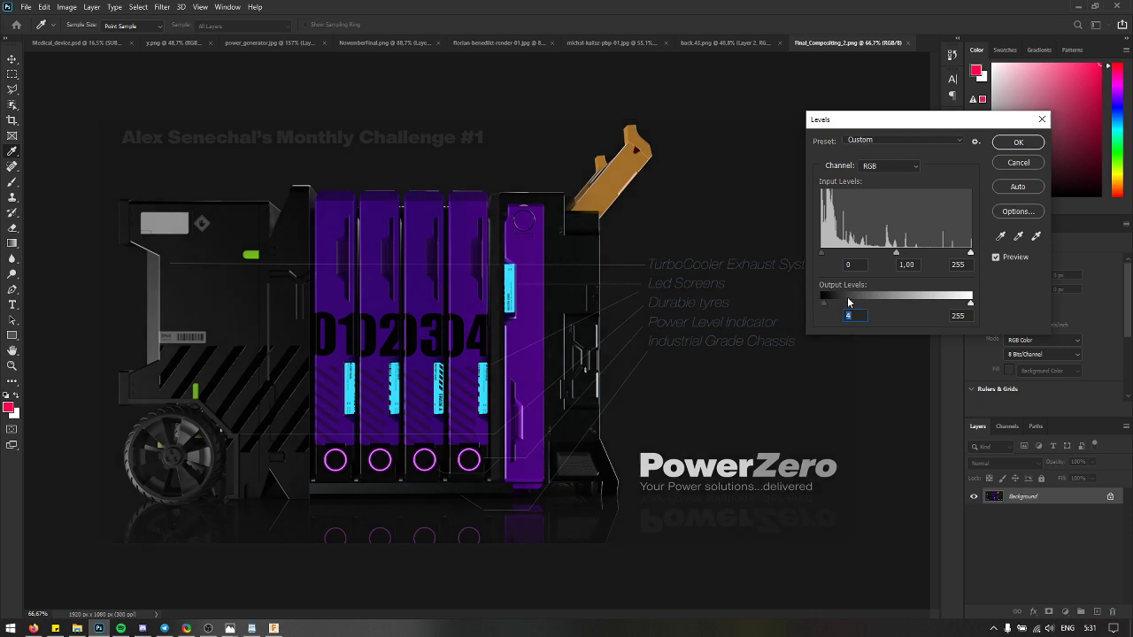
mouse_move(827, 300)
mouse_down()
mouse_move(848, 299)
mouse_move(828, 303)
mouse_up()
drag(820, 302, 829, 300)
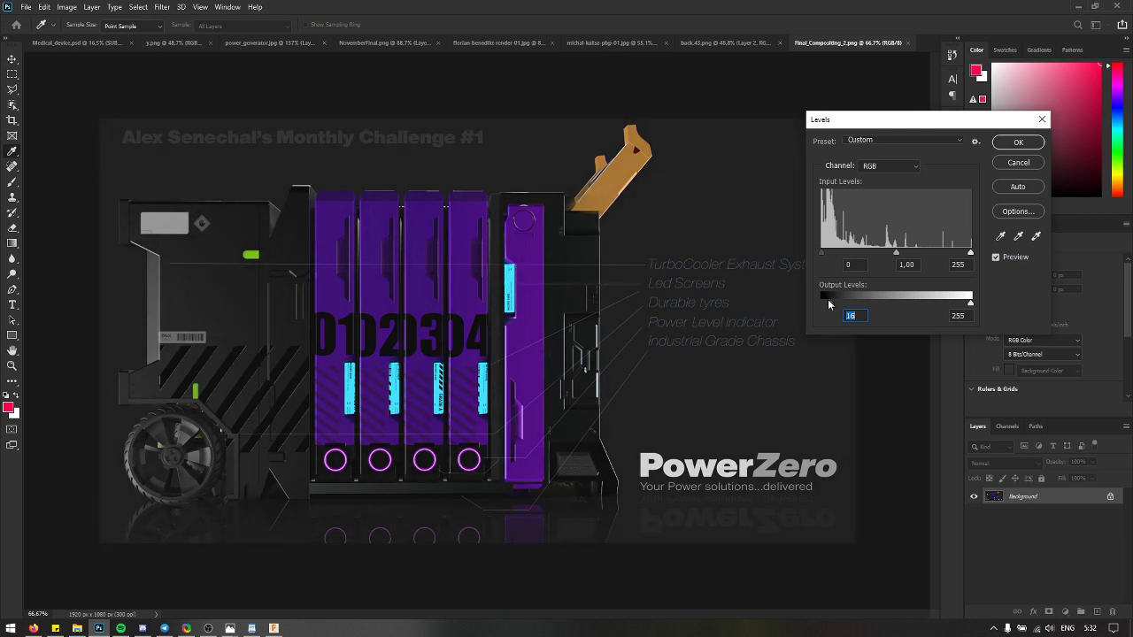
Step: Cancel the Levels adjustment on Final_Compositing_2.png, activate the Brush tool and inspect the side-view render
key(Escape)
key(b)
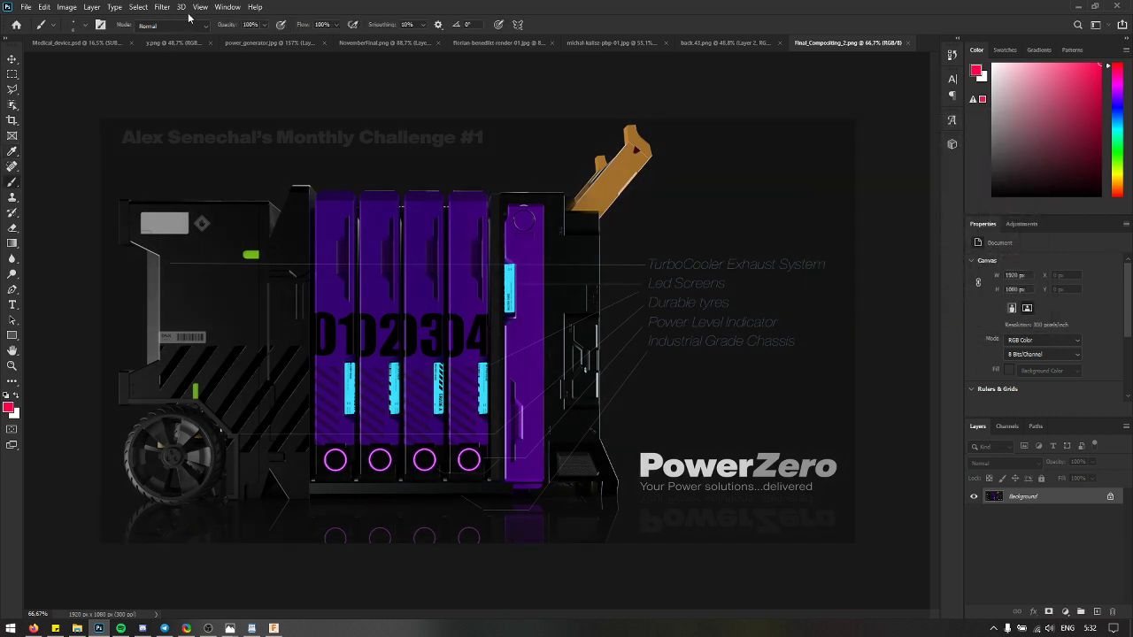
scroll(621, 388, up, 3)
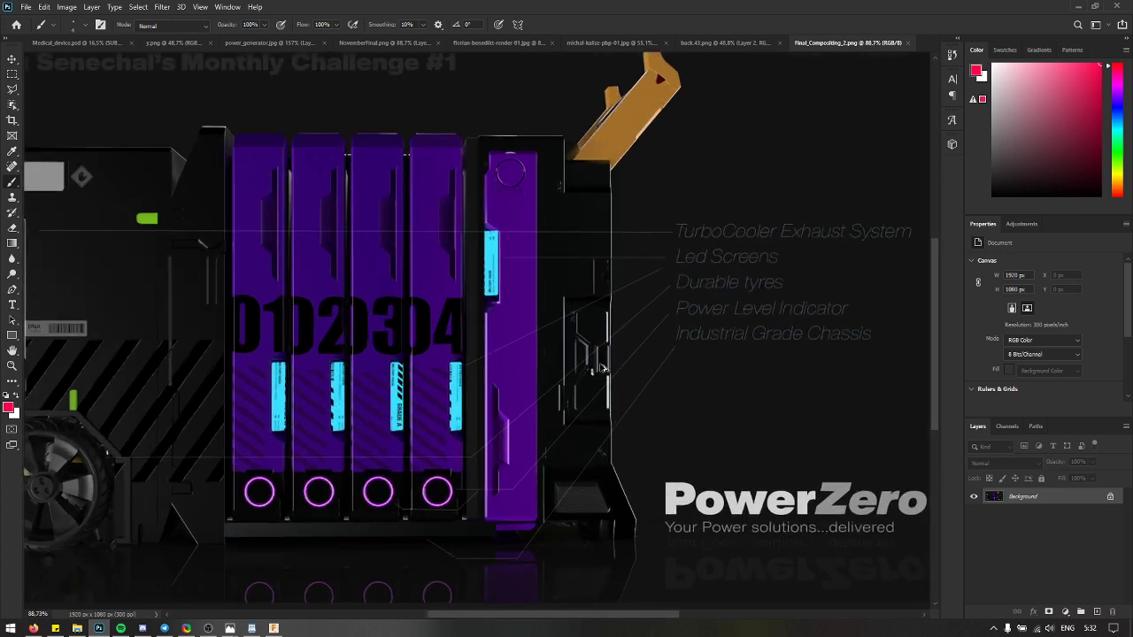
scroll(606, 371, down, 2)
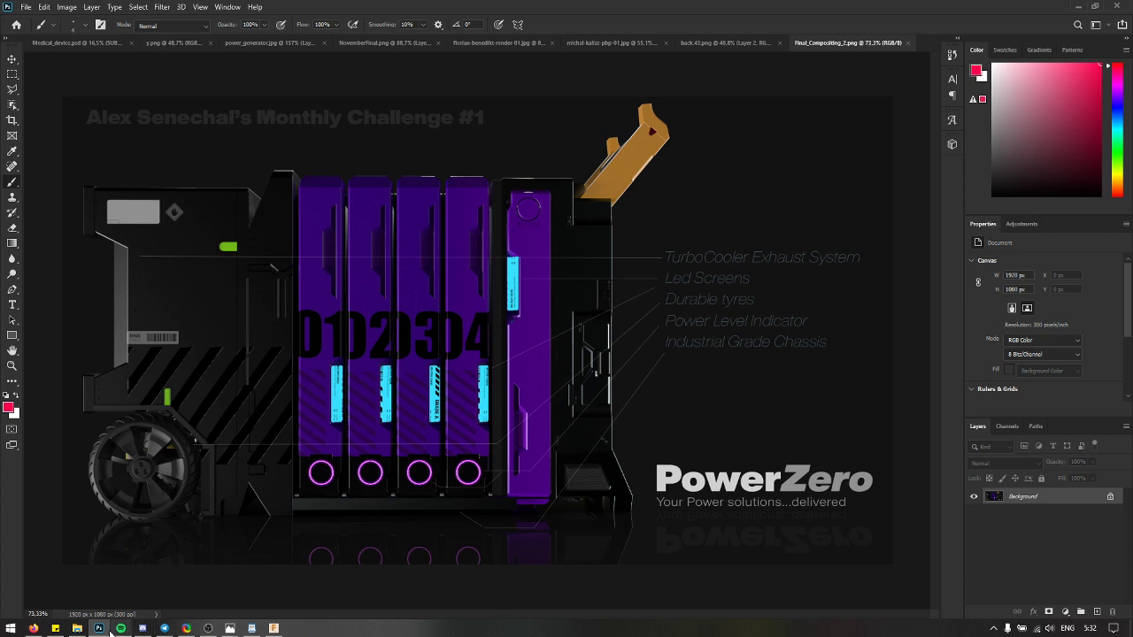
Step: Switch to File Explorer and view the renders Final_Compositing_1 through Final_Compositing_4 from the rykker folder in Photos
click(77, 628)
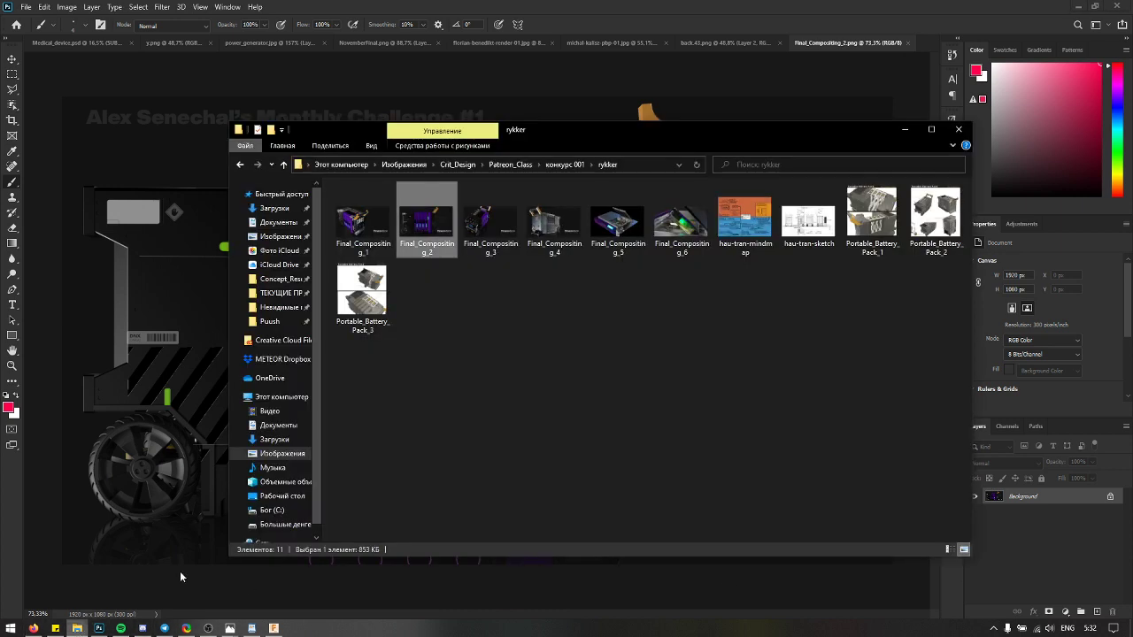
double_click(362, 212)
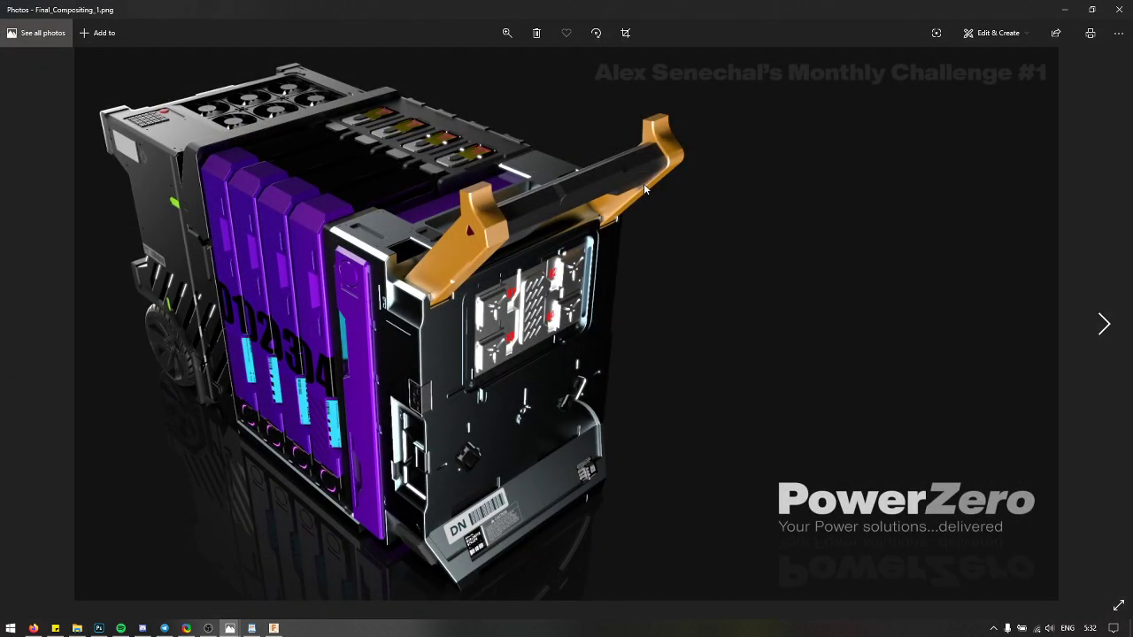
key(Right)
key(Right)
key(Right)
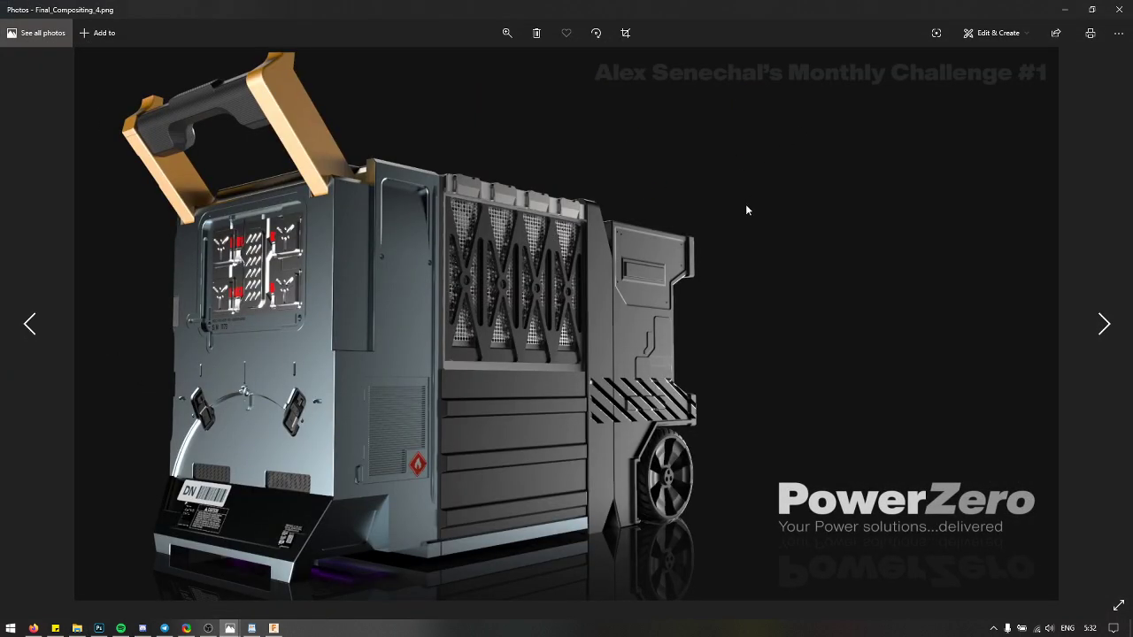
click(1119, 9)
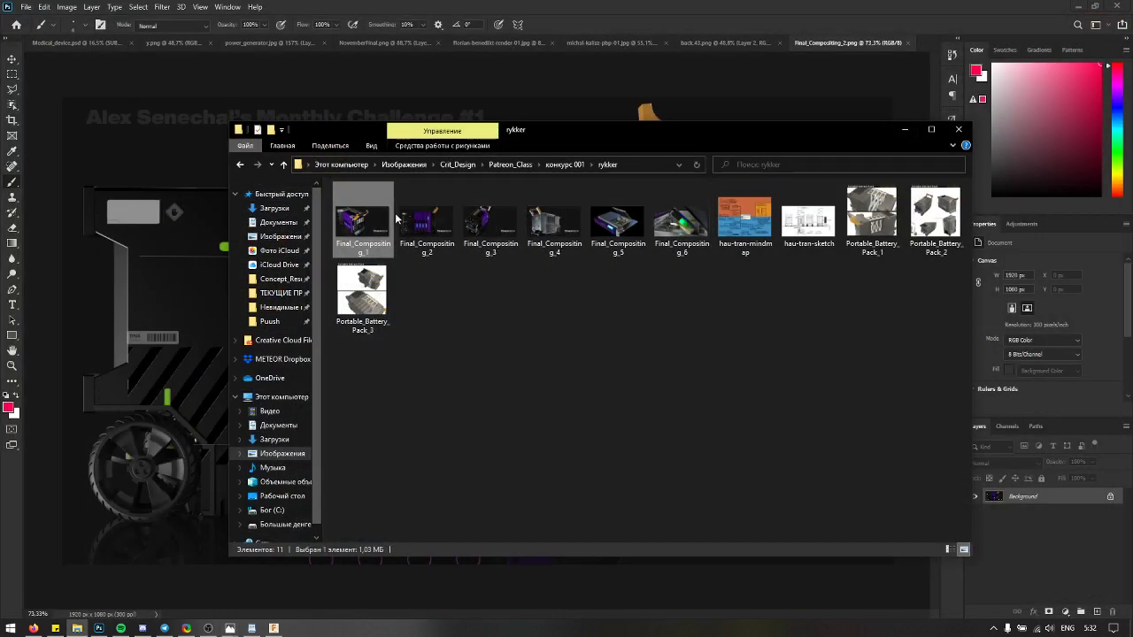
Step: Open the mindmap image from the rykker folder, move its viewer window aside and return to the folder
double_click(744, 220)
drag(566, 8, 684, 345)
click(761, 289)
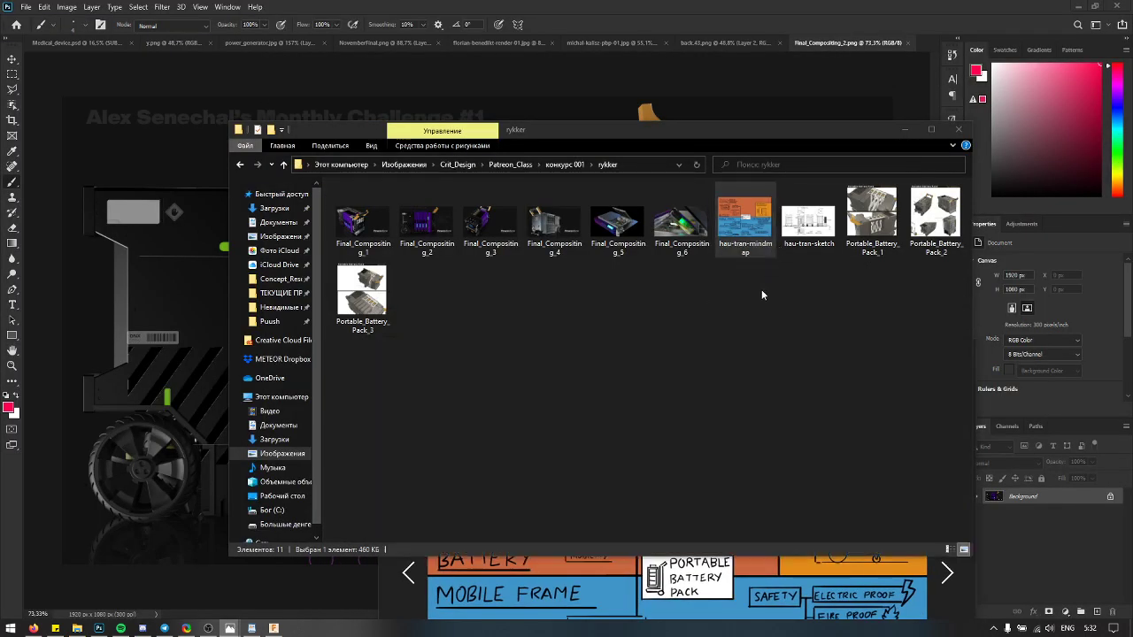
Step: Browse the entry subfolders of конкурс 001, including rykker and Tbnao, to check their image files
key(BackSpace)
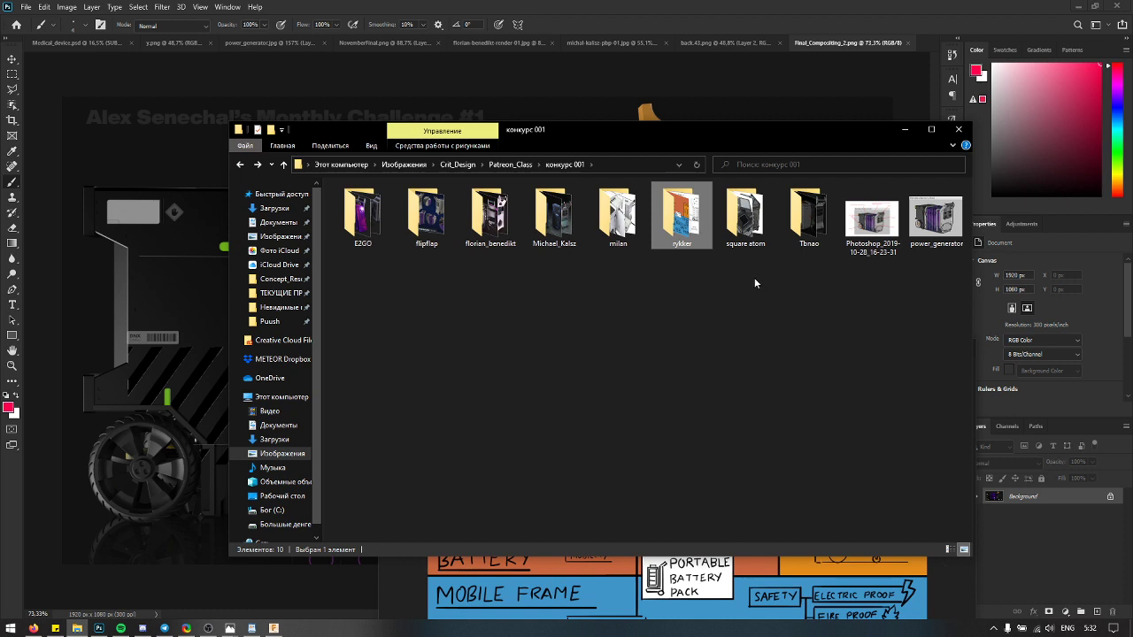
double_click(779, 233)
key(BackSpace)
double_click(680, 232)
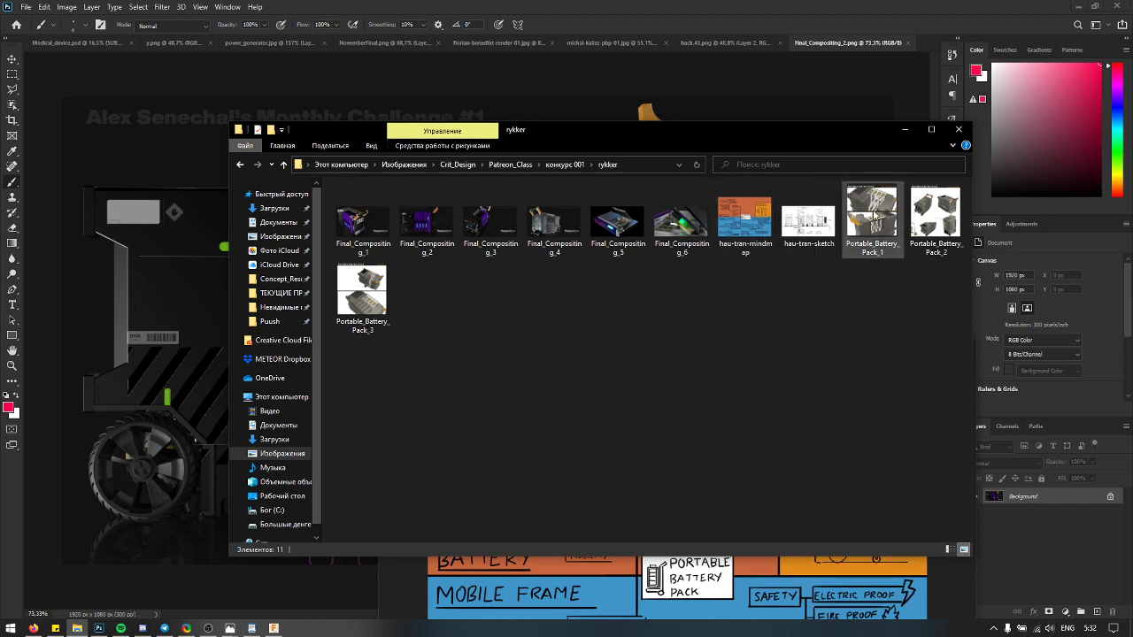
key(BackSpace)
double_click(810, 217)
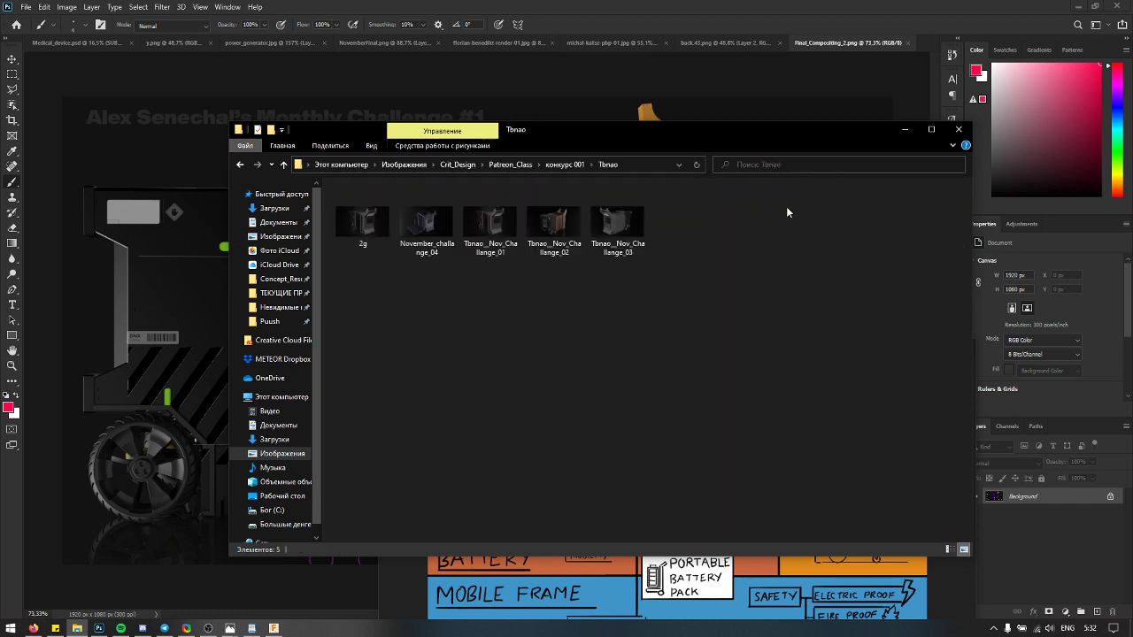
key(BackSpace)
double_click(809, 226)
Step: Switch to Discord and look through the December submissions posted in the monthly_challenge channel
click(141, 629)
scroll(300, 289, up, 10)
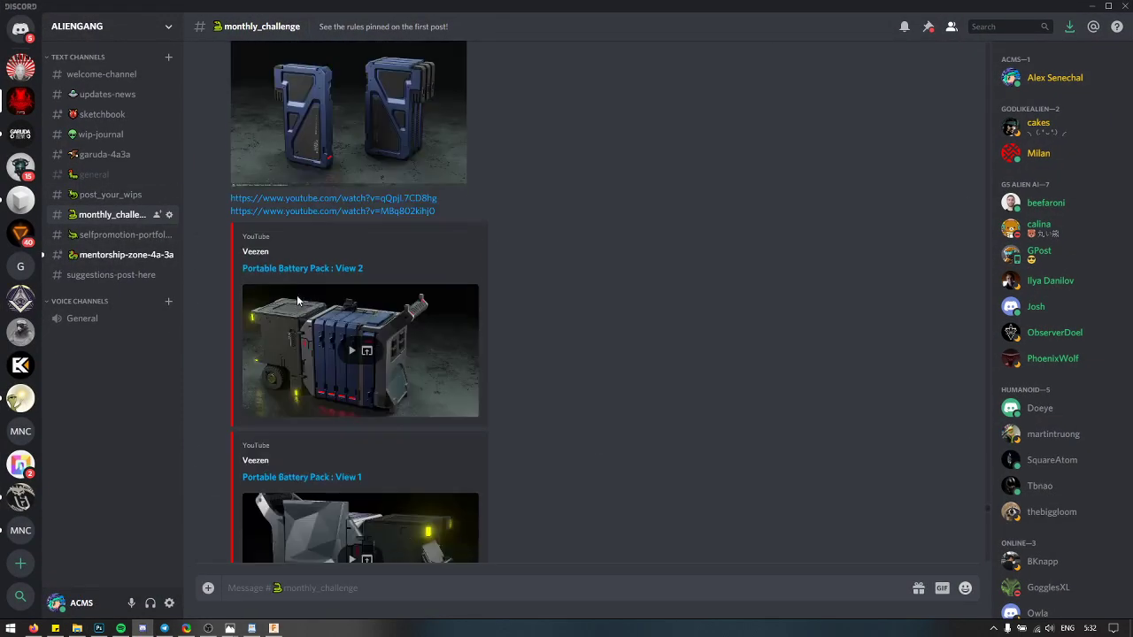
scroll(299, 295, down, 15)
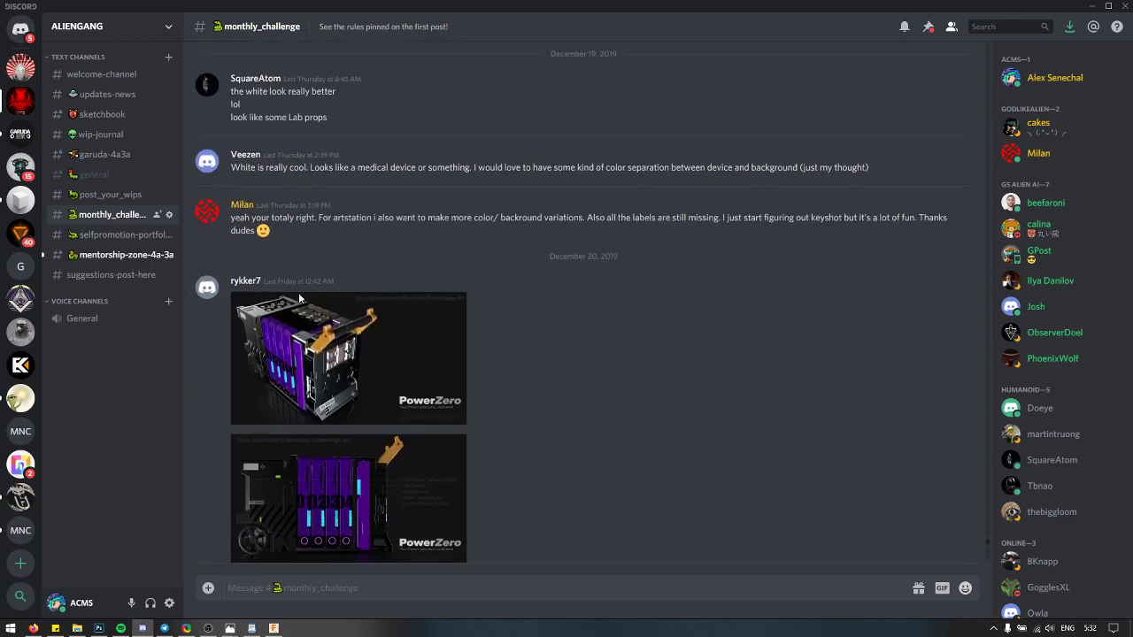
scroll(300, 301, down, 15)
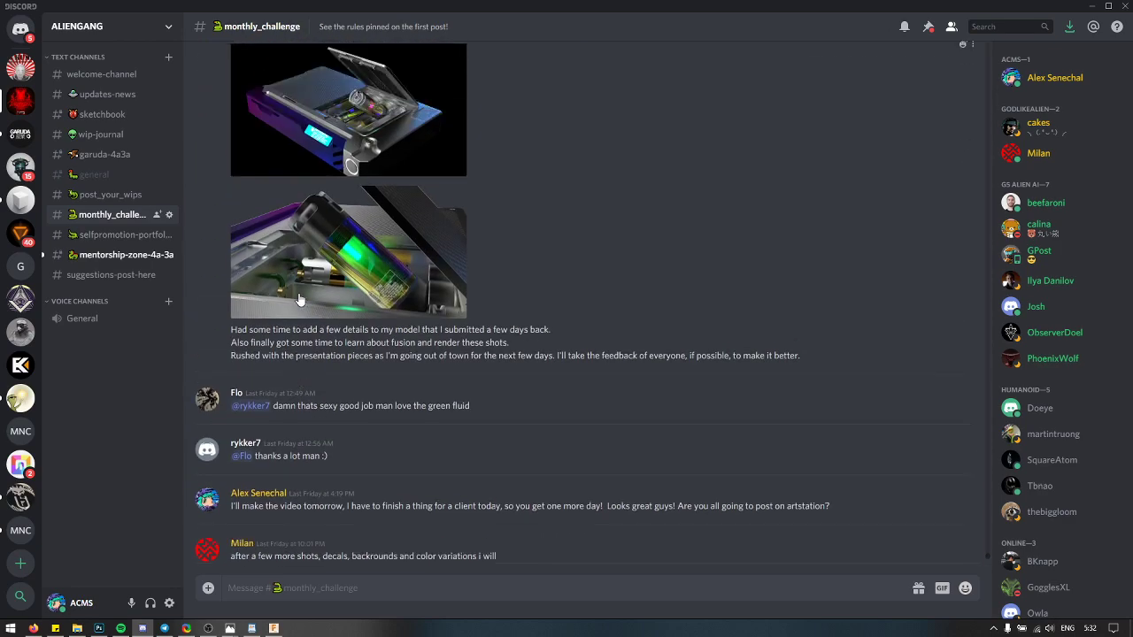
scroll(299, 301, up, 15)
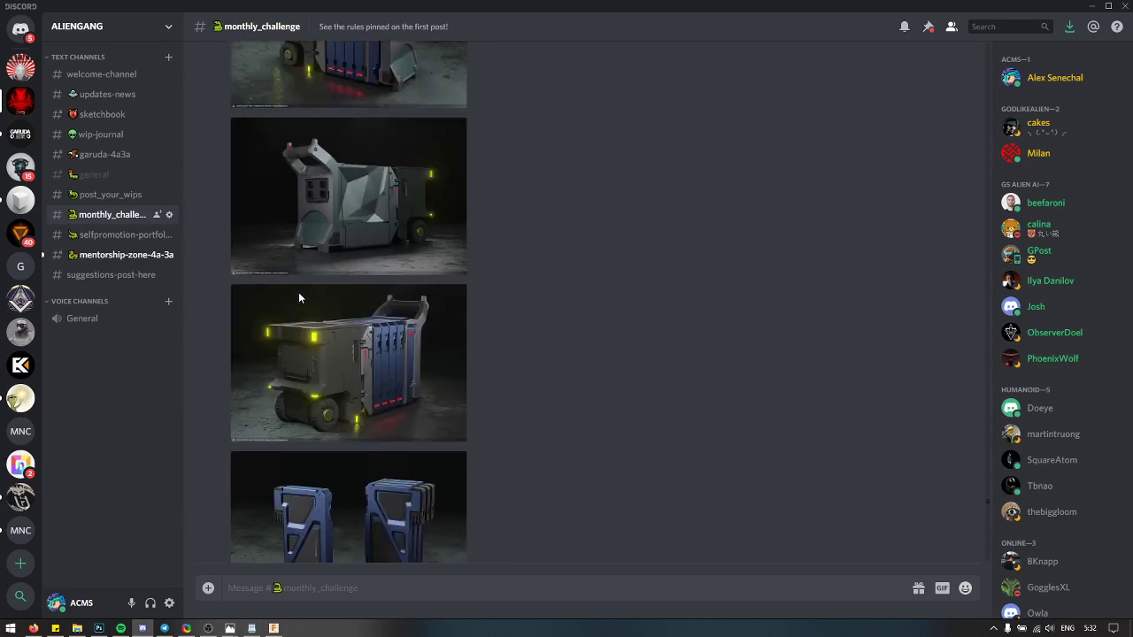
scroll(300, 298, up, 15)
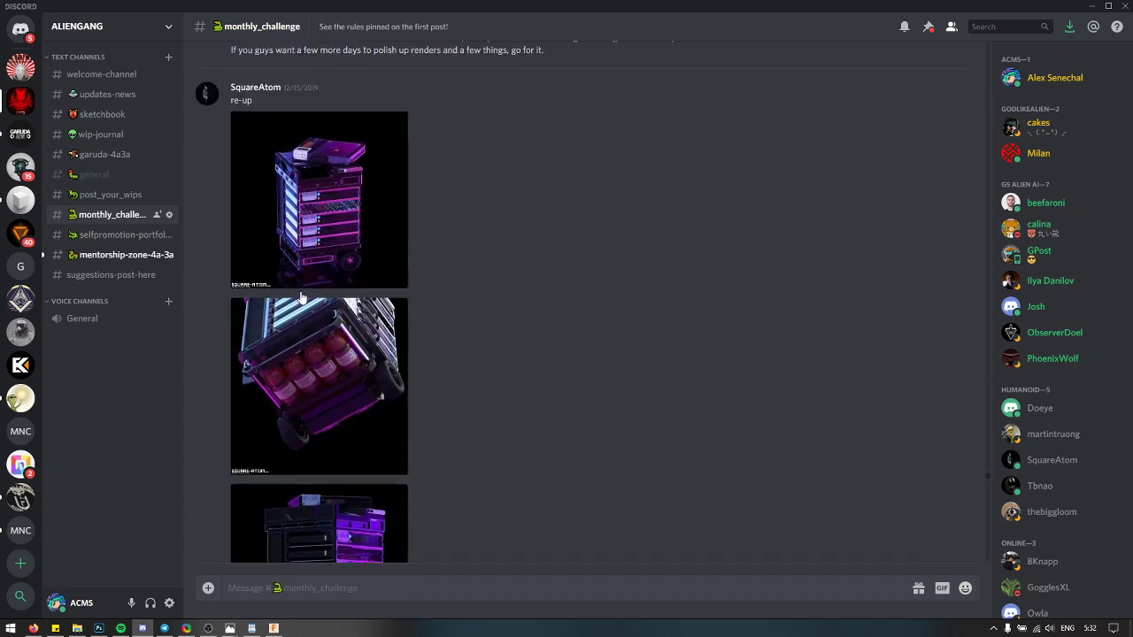
scroll(300, 297, up, 15)
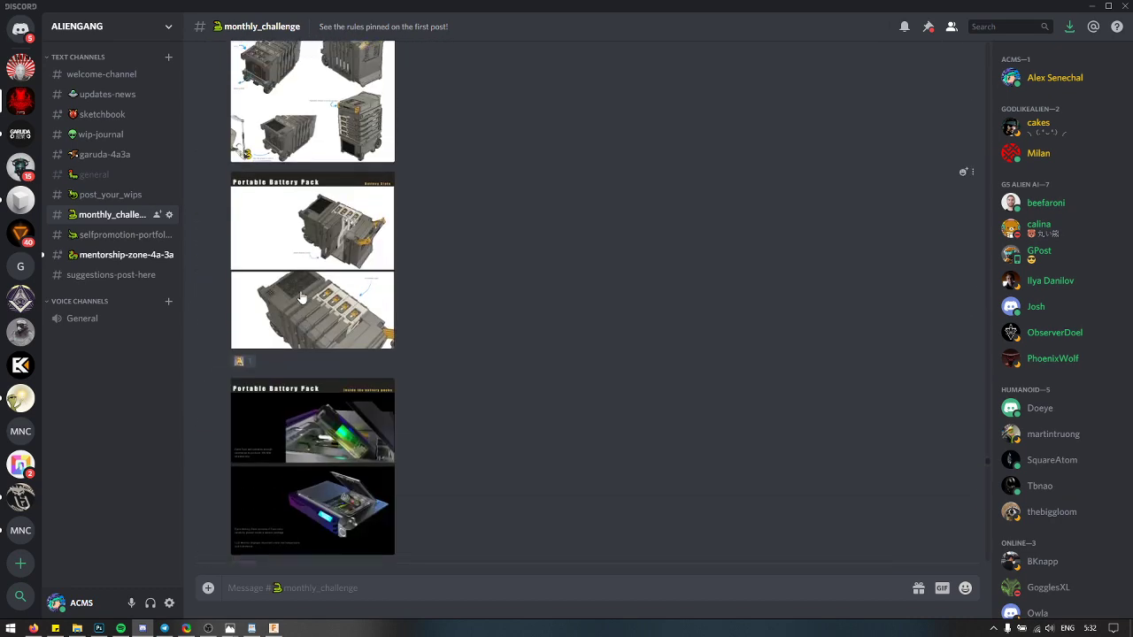
scroll(301, 297, down, 10)
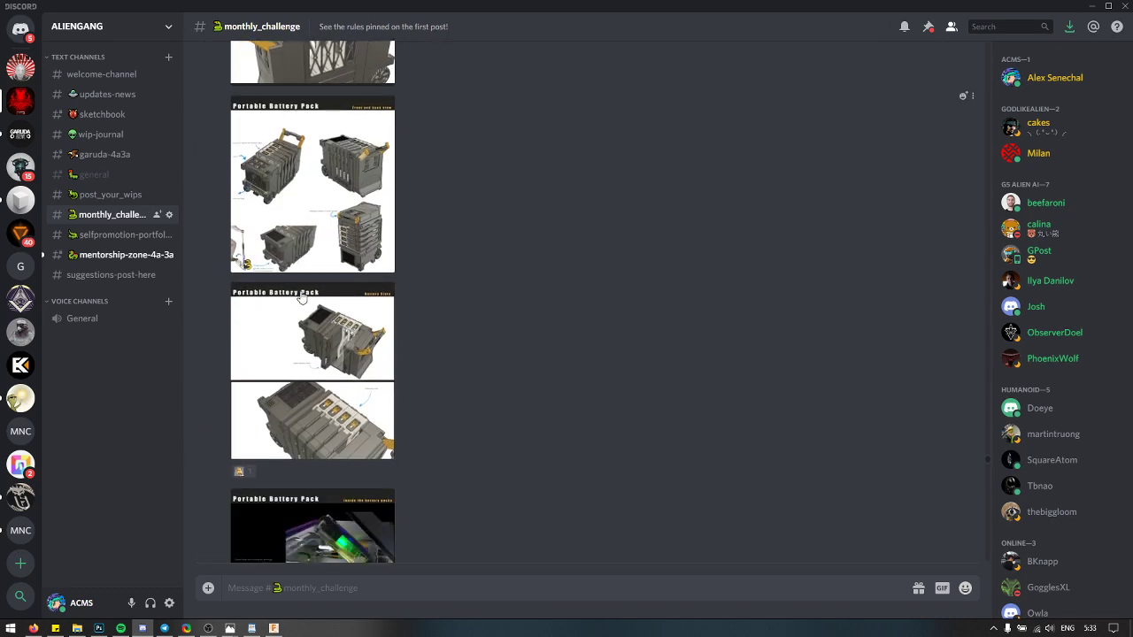
scroll(301, 295, up, 15)
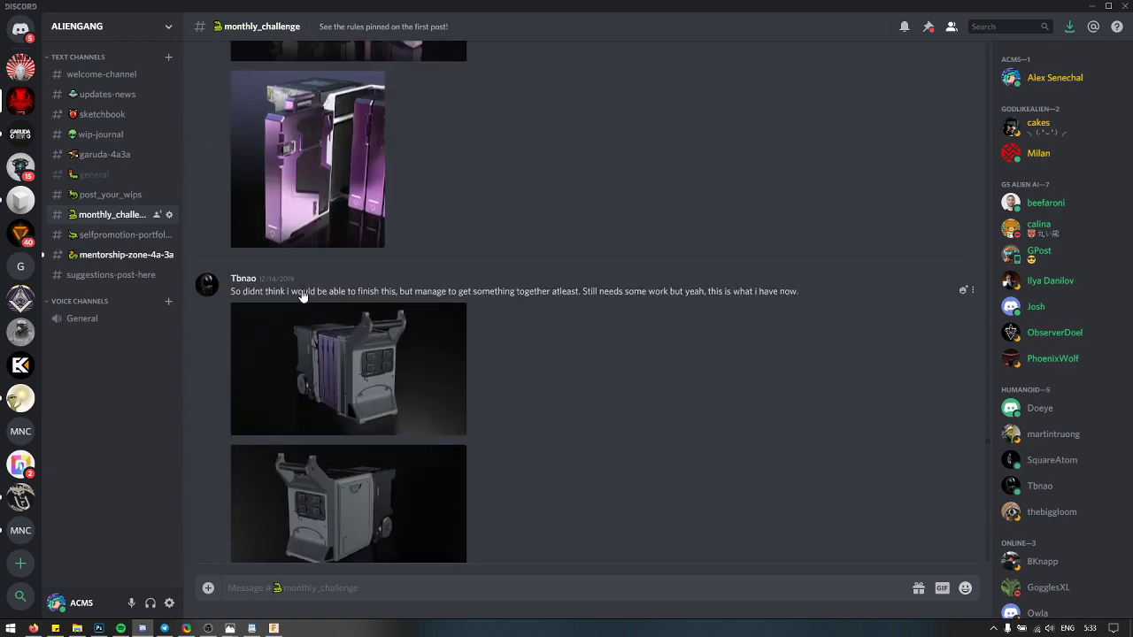
scroll(301, 293, up, 10)
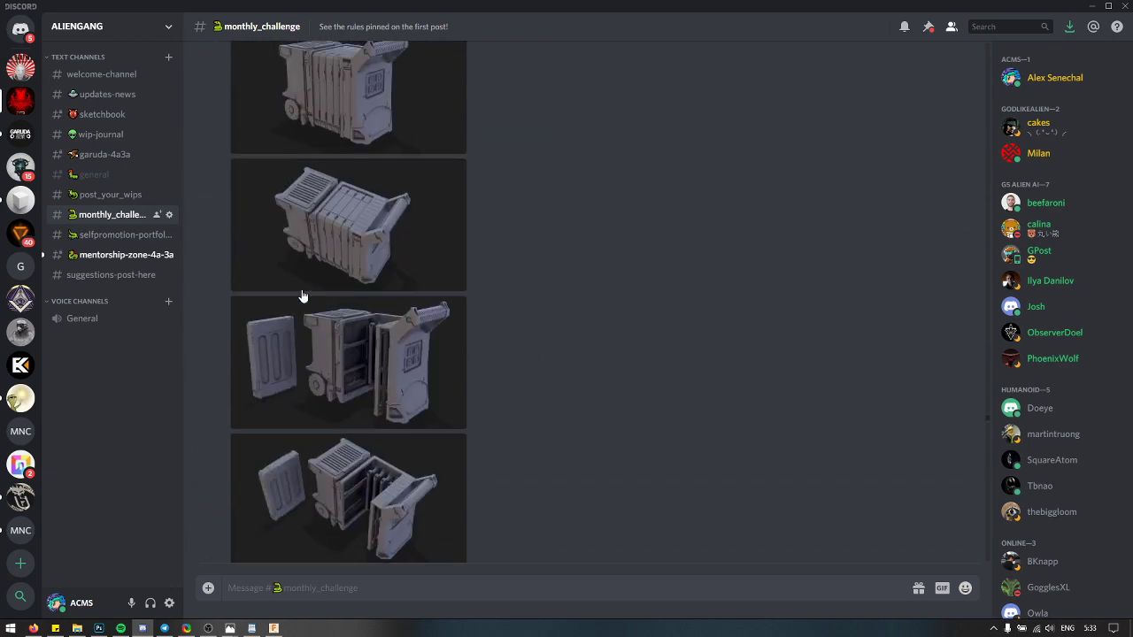
scroll(301, 296, up, 15)
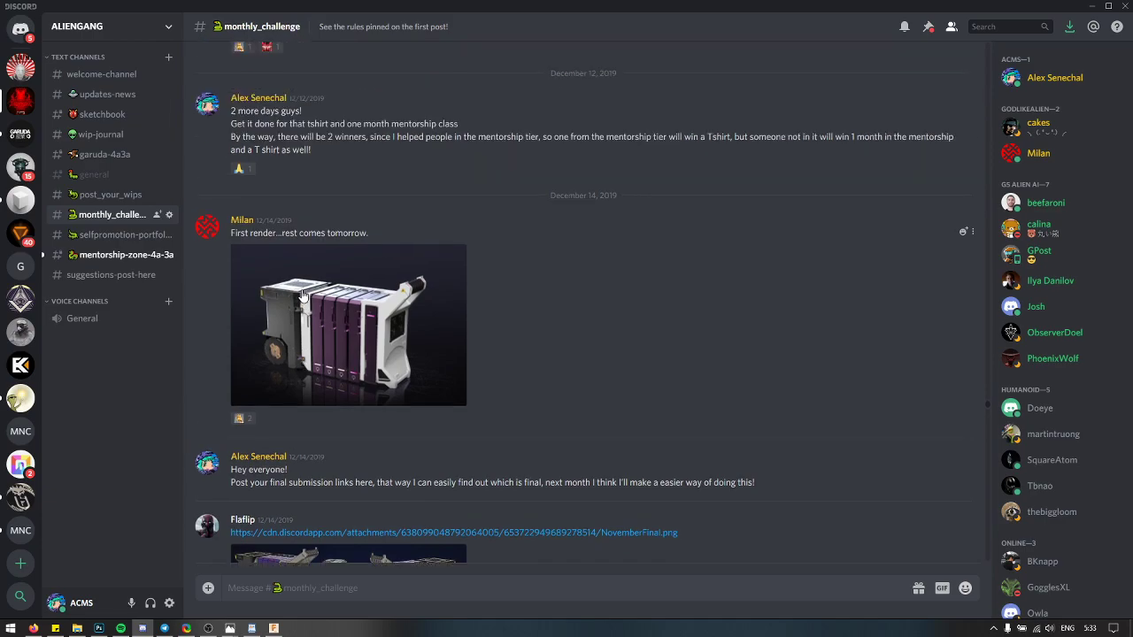
Step: View the white-and-purple render posted on December 14, 2019 enlarged, close it and look over the earlier December messages
scroll(302, 296, down, 12)
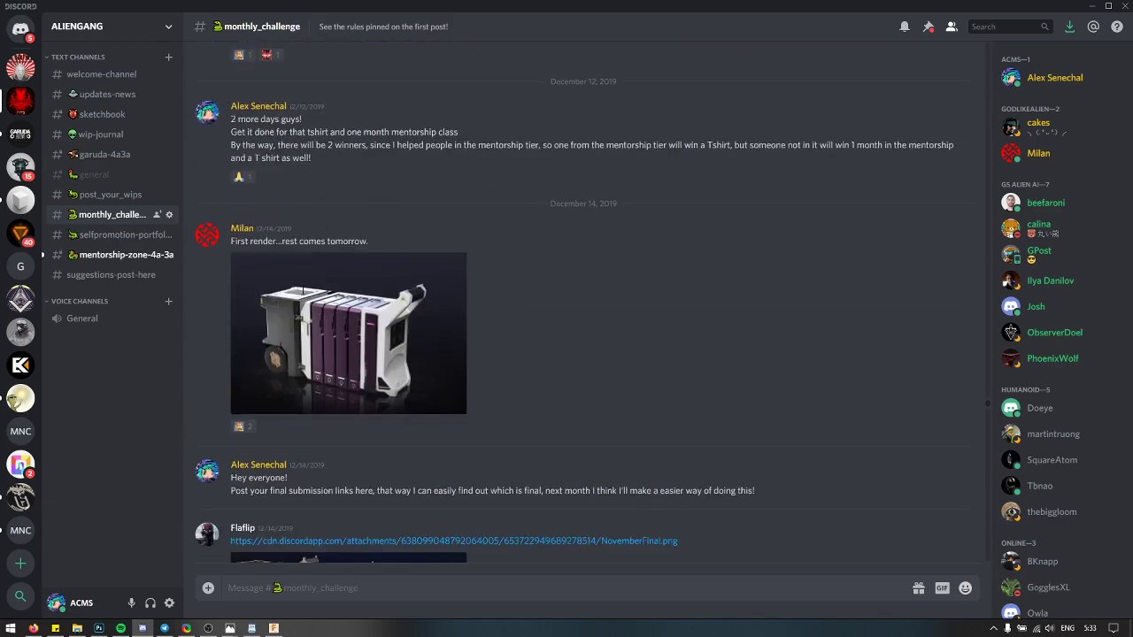
click(334, 215)
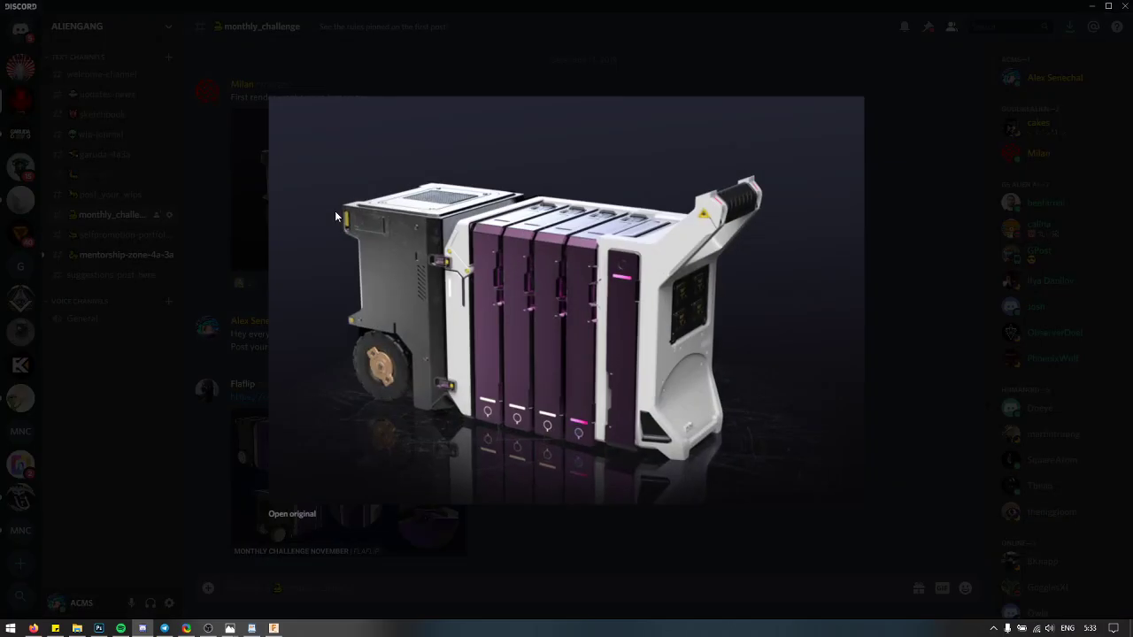
click(861, 125)
scroll(558, 216, up, 20)
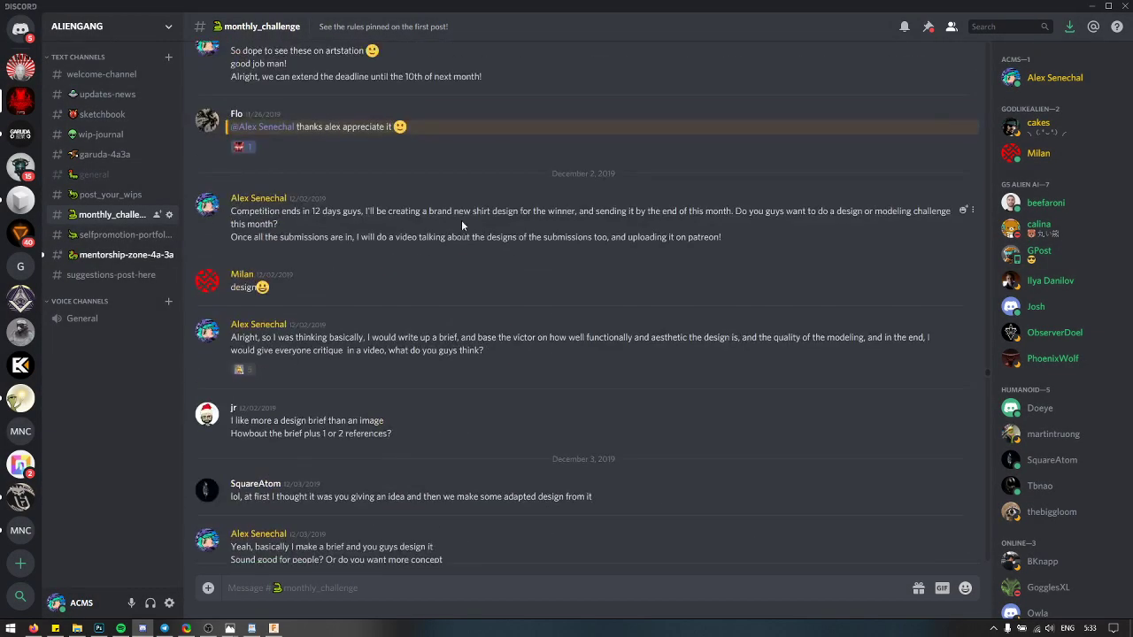
scroll(461, 225, down, 10)
Step: Check the recording in OBS and return to the Discord channel
click(208, 628)
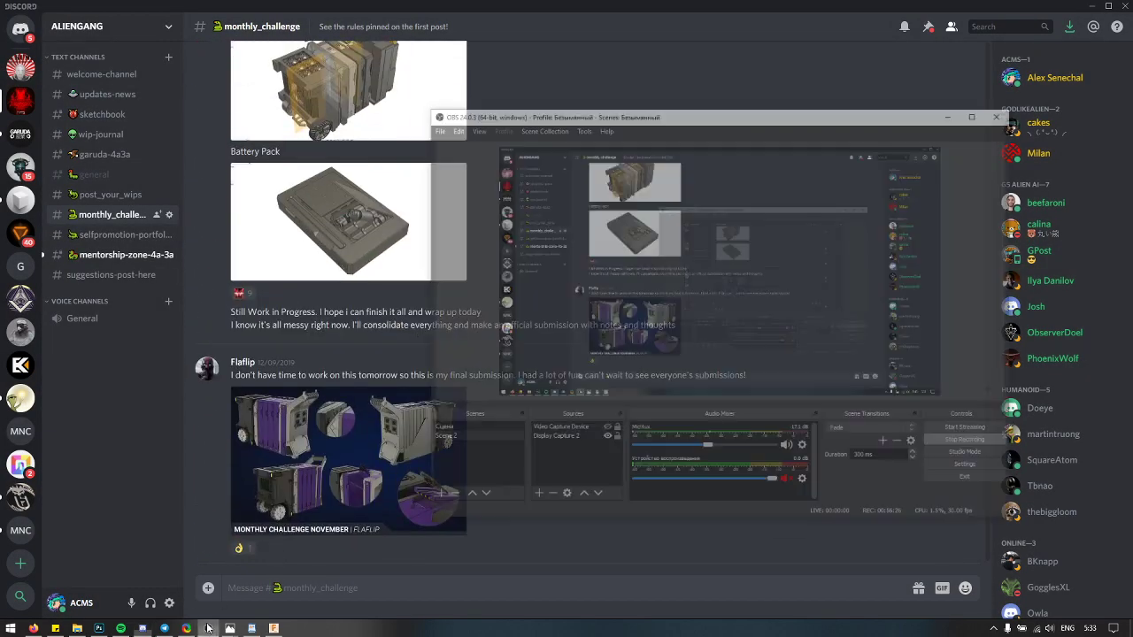
click(208, 629)
Step: Look back through the older monthly_challenge posts to mid-November 2019 for work-in-progress images and ArtStation links
scroll(559, 255, up, 5)
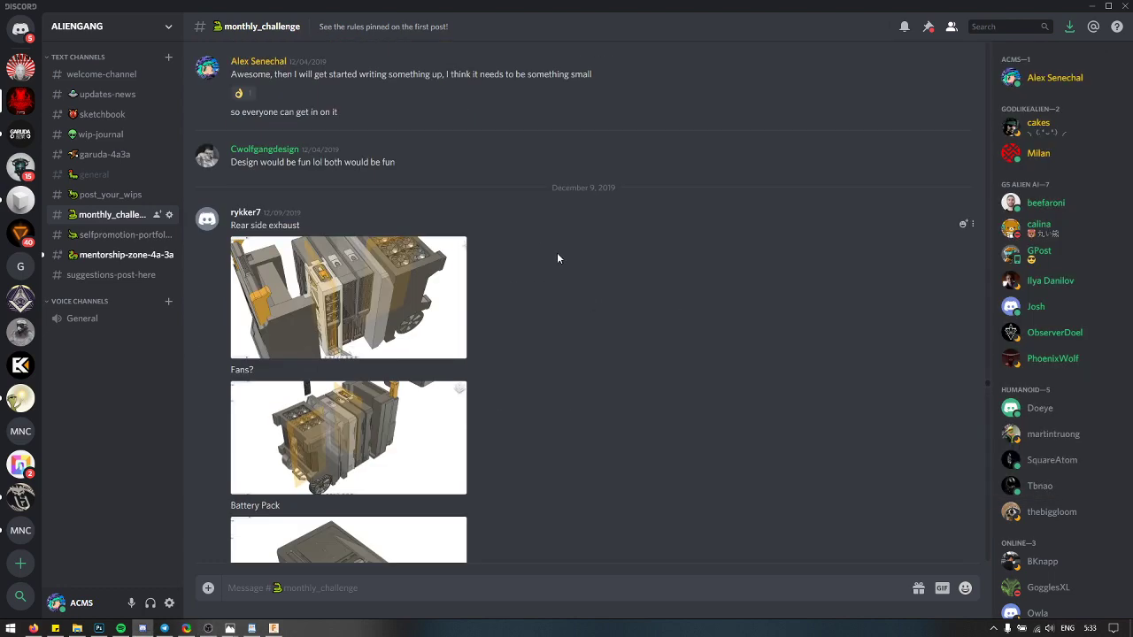
scroll(552, 252, up, 15)
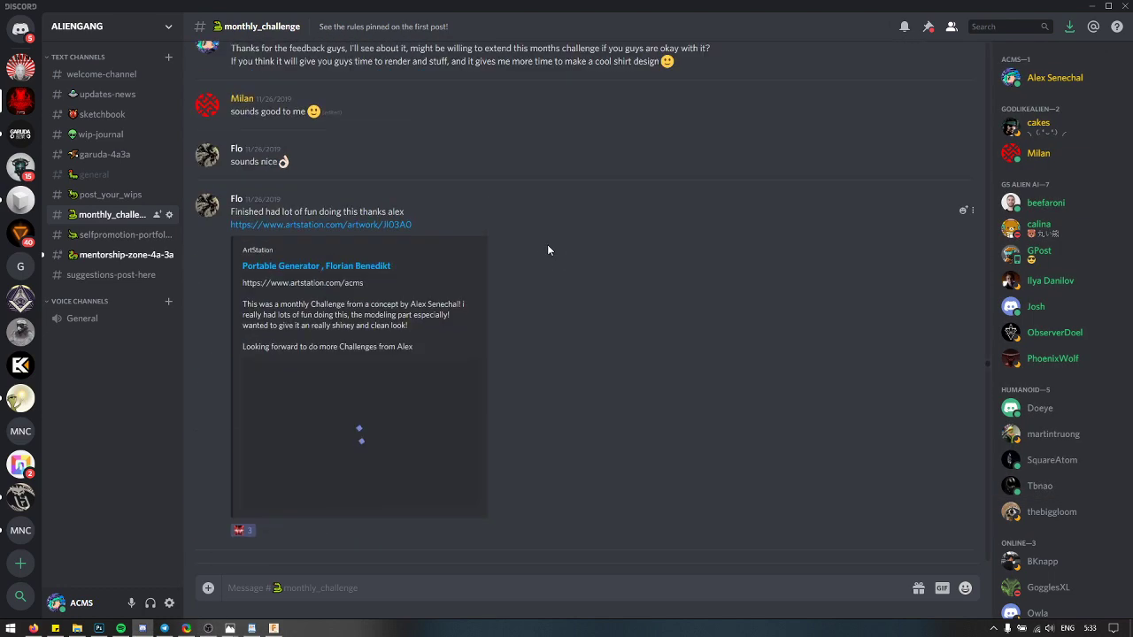
scroll(547, 245, up, 20)
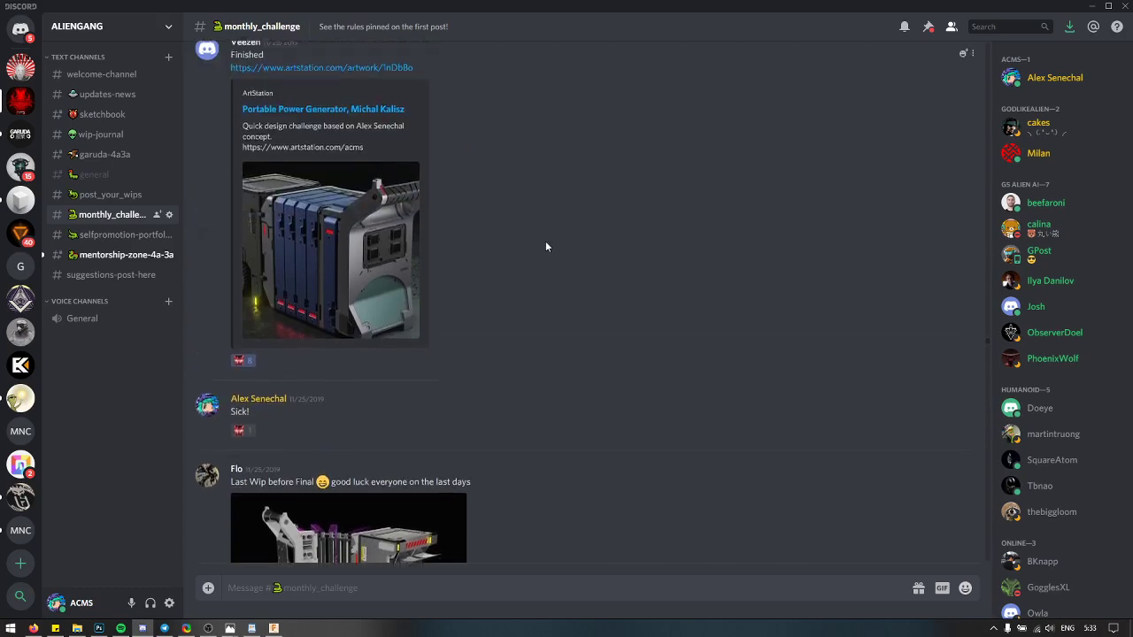
scroll(546, 244, up, 20)
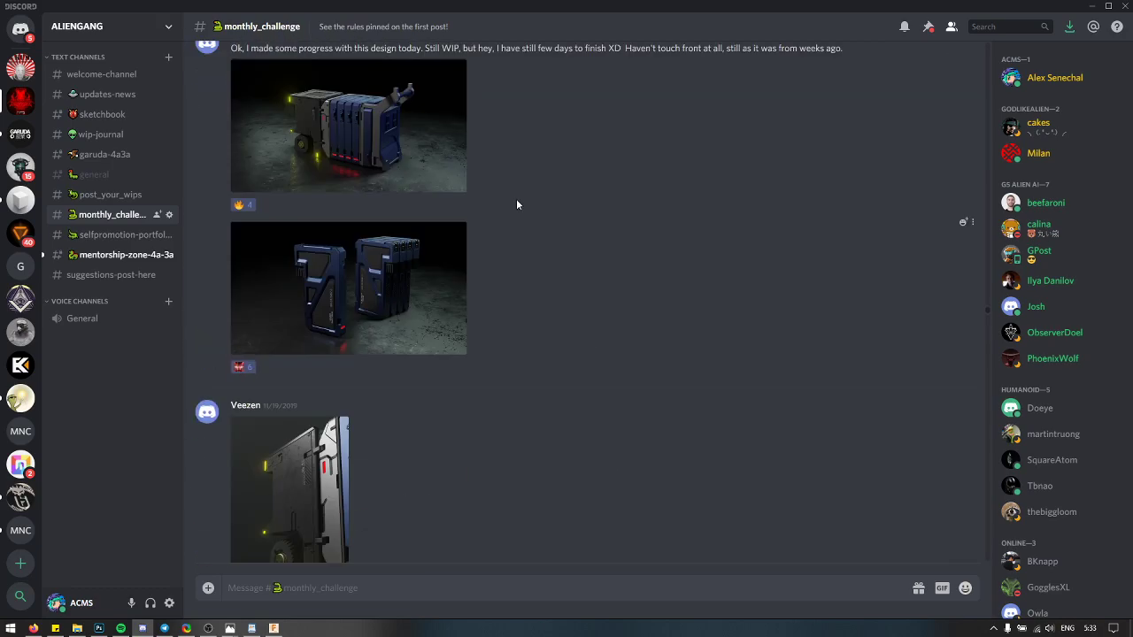
scroll(514, 160, up, 20)
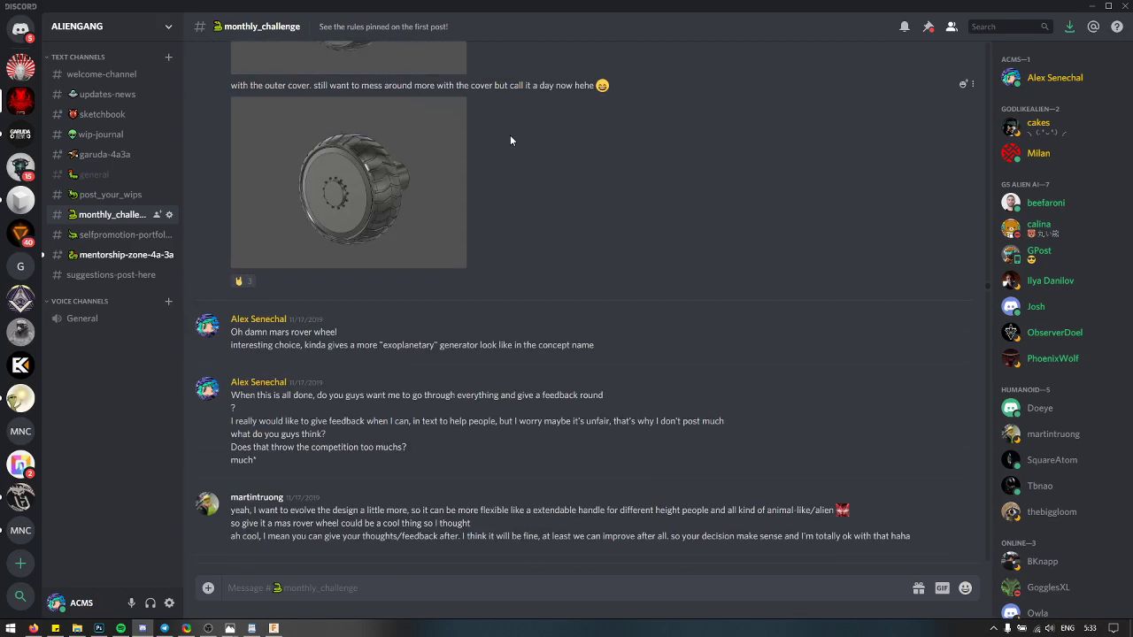
scroll(510, 132, up, 20)
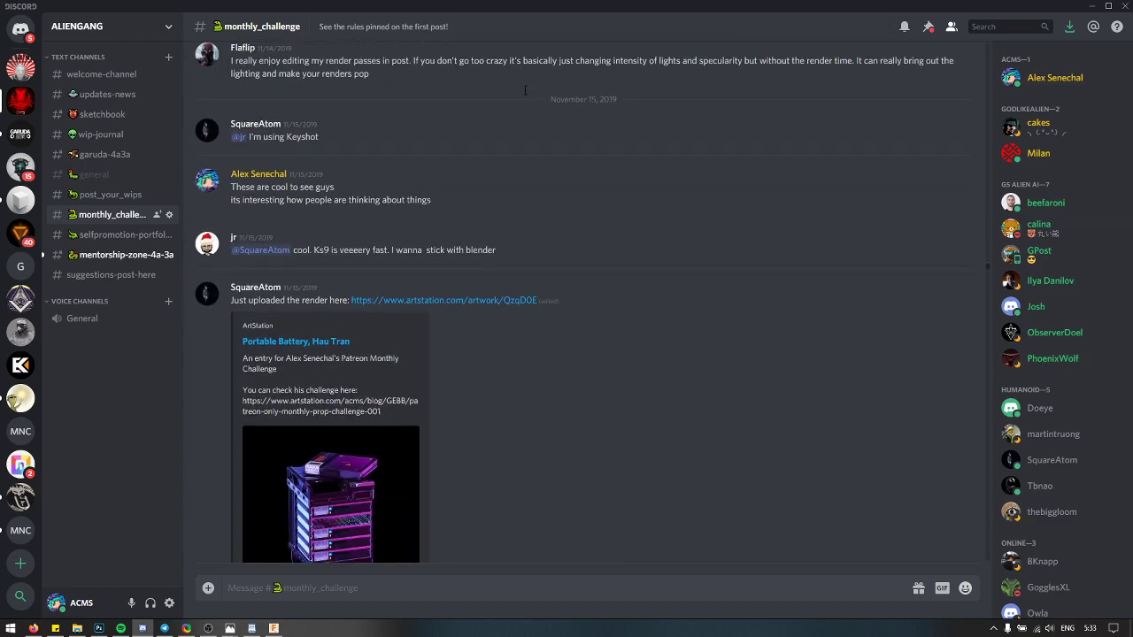
scroll(526, 88, up, 5)
Step: Open the ArtStation link of the Portable Battery entry posted on November 15, 2019 and examine its renders and sketches
scroll(532, 106, down, 7)
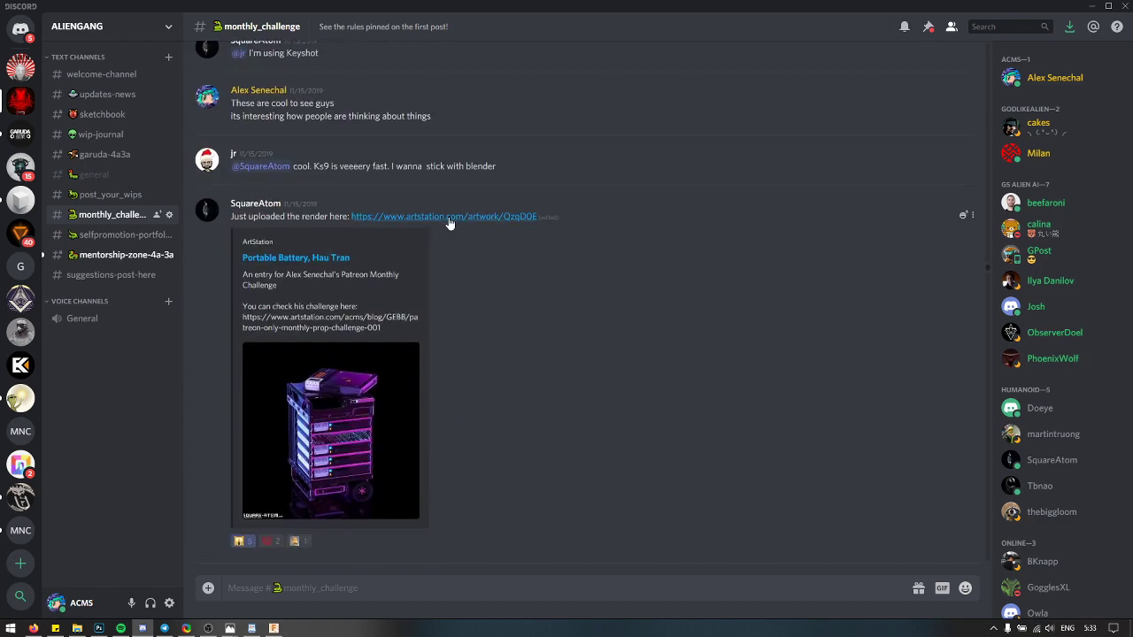
click(448, 218)
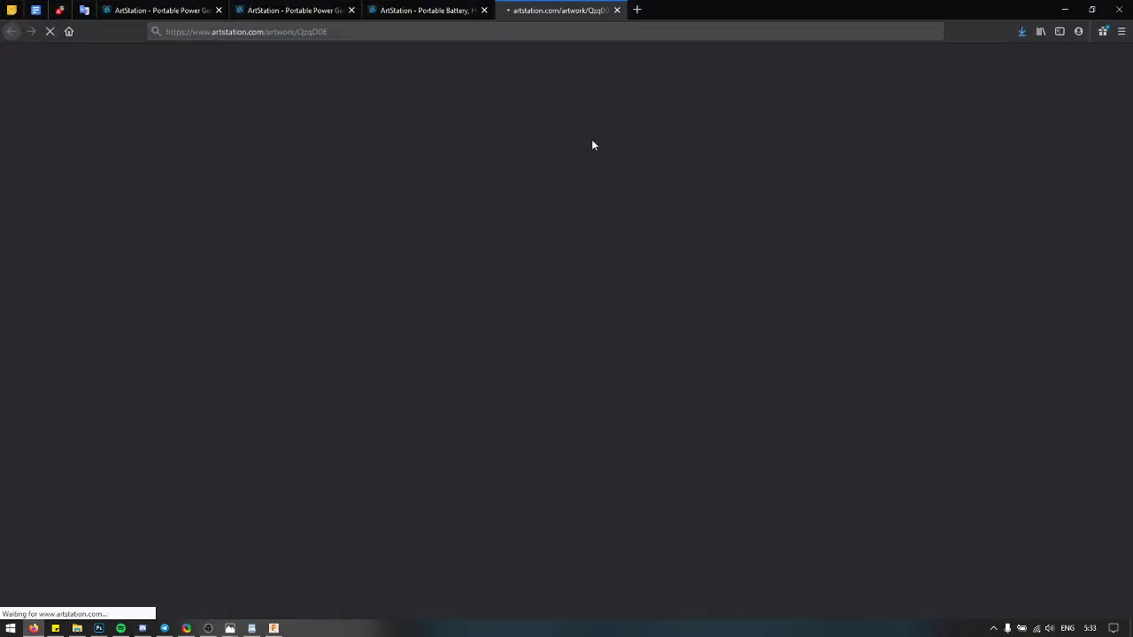
scroll(550, 107, down, 5)
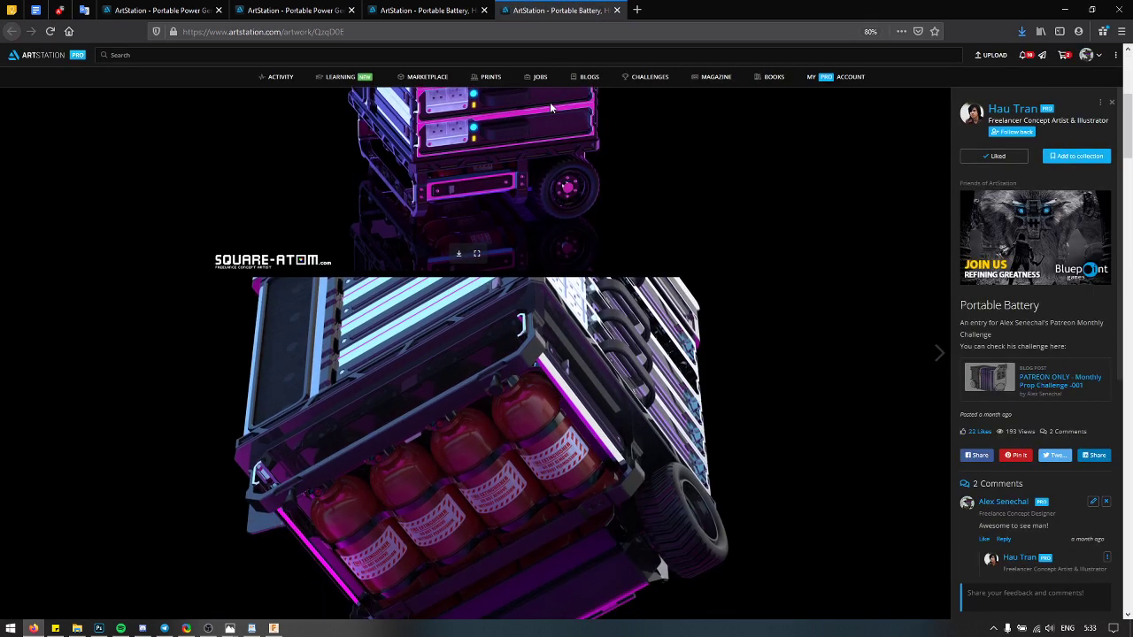
scroll(550, 107, down, 10)
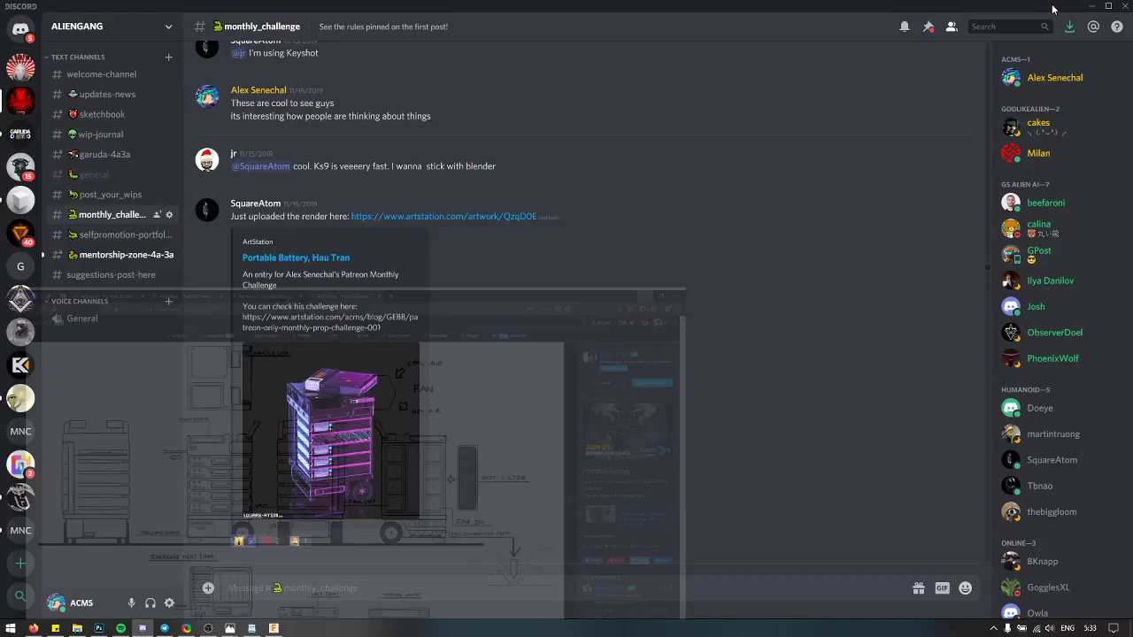
Step: Switch to the image folders and move the mindmap and sketch images from the rykker folder to the square atom folder
click(1066, 10)
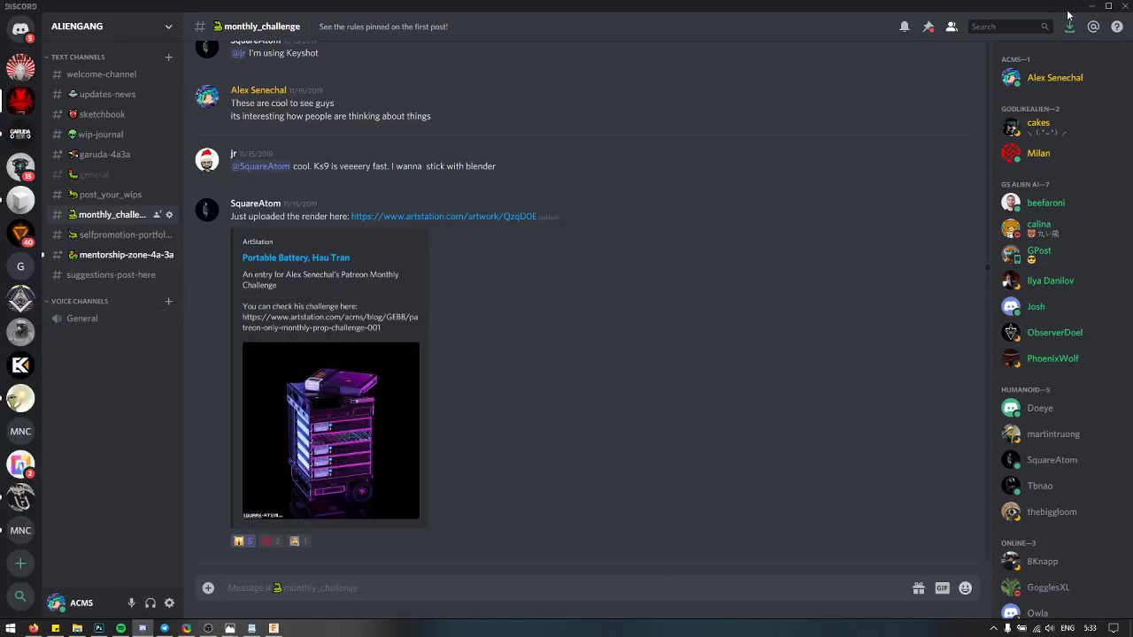
click(1094, 7)
key(BackSpace)
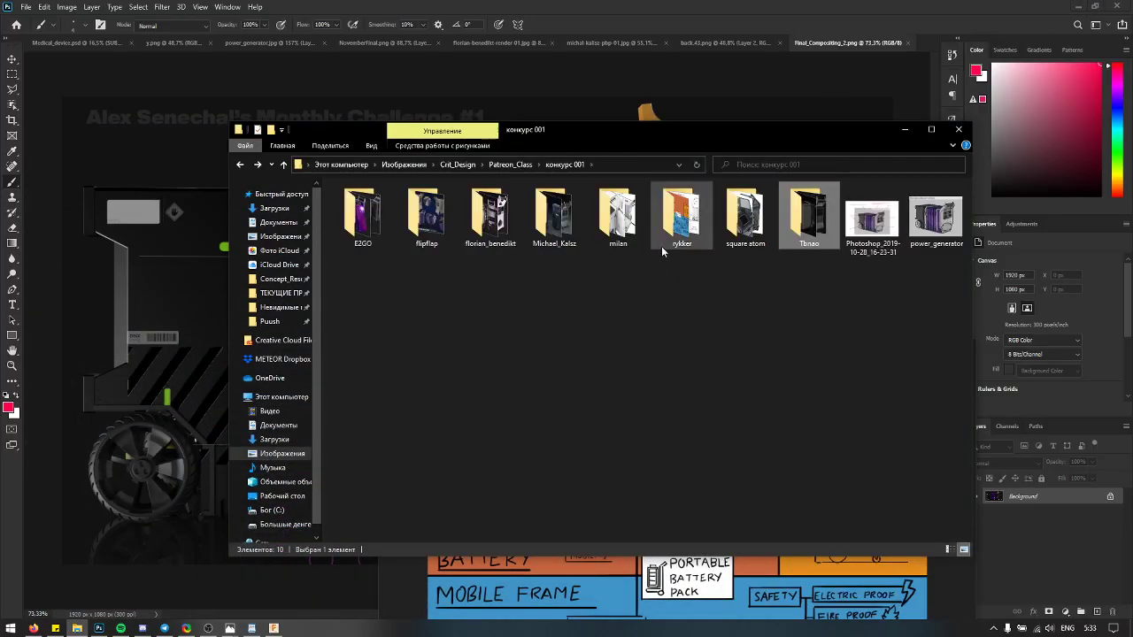
double_click(686, 226)
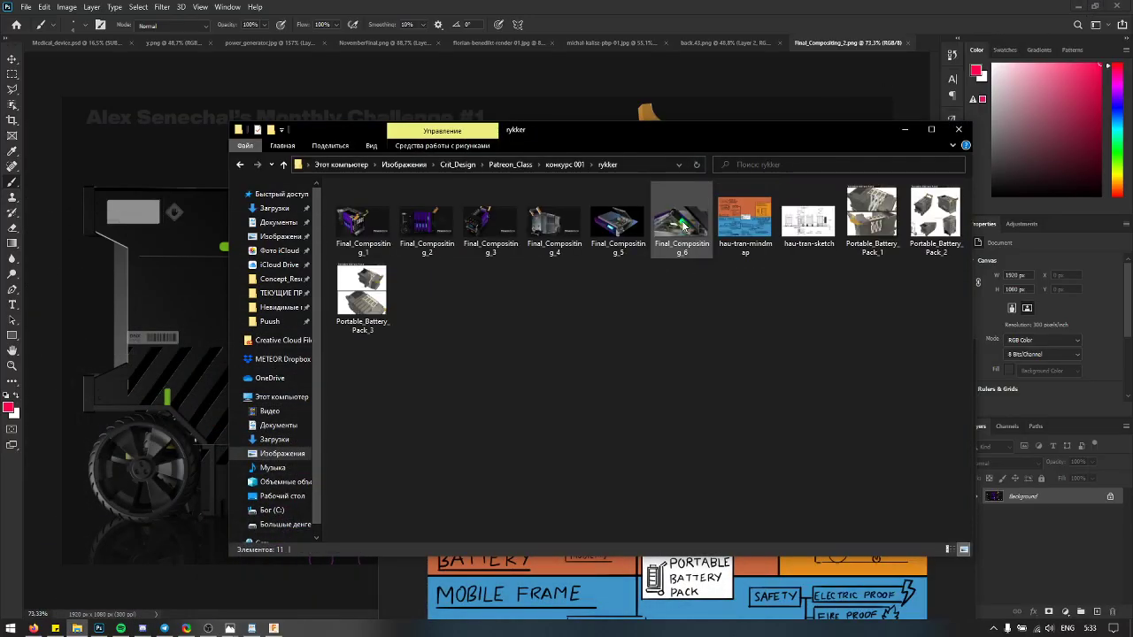
click(762, 219)
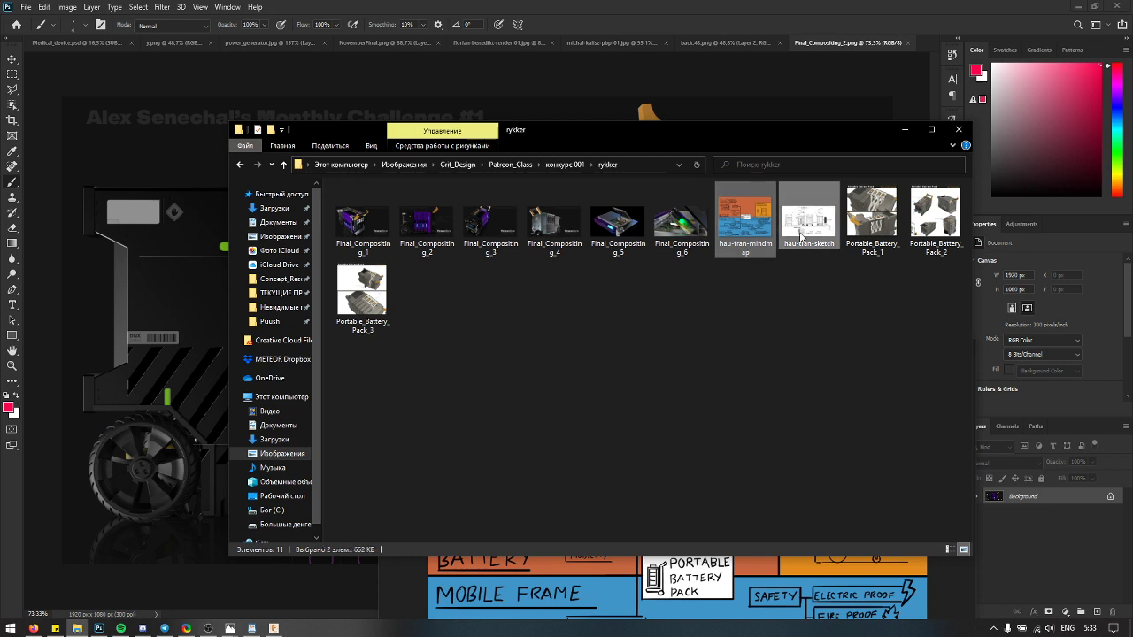
key(BackSpace)
double_click(759, 232)
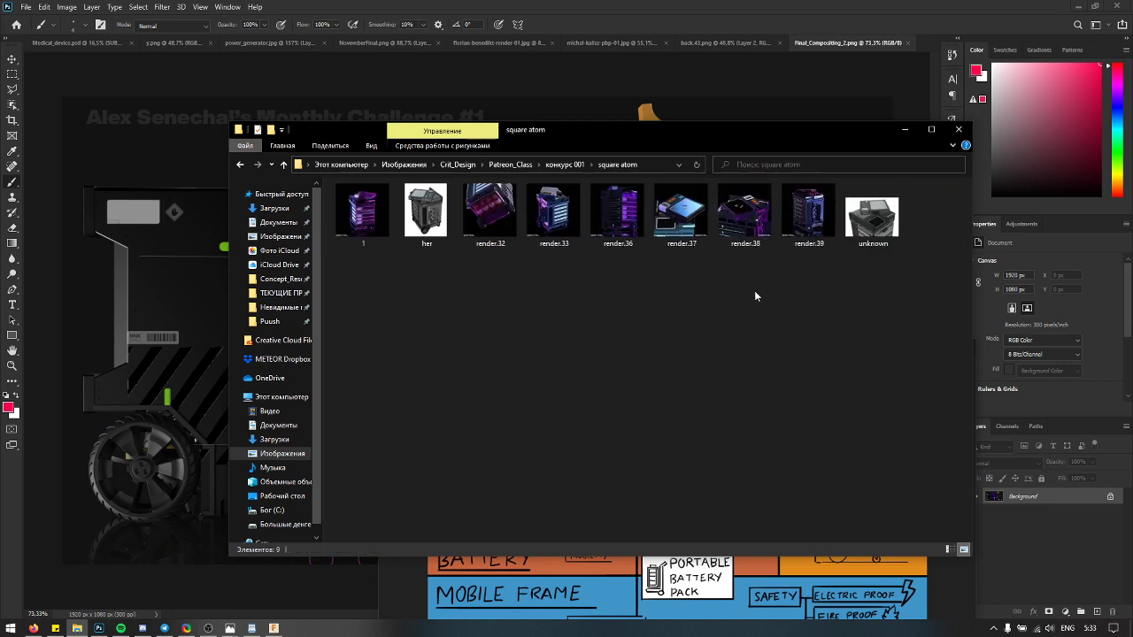
Step: Return to the rykker folder and open the Final_Compositing_1 render in the photo viewer
key(BackSpace)
click(687, 227)
double_click(687, 225)
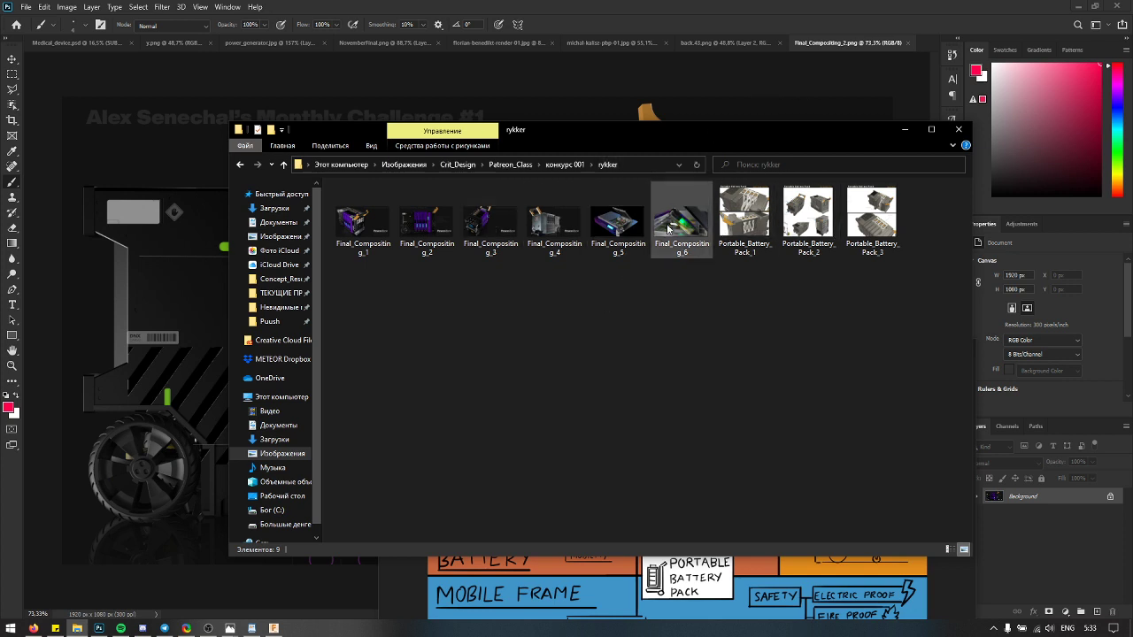
double_click(427, 222)
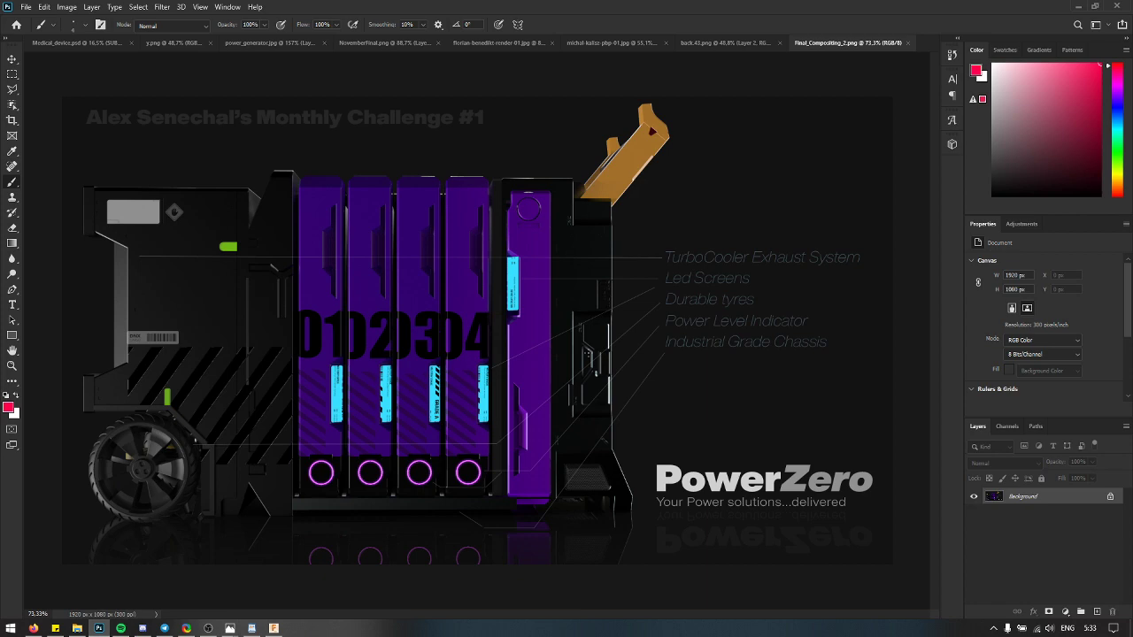
click(72, 627)
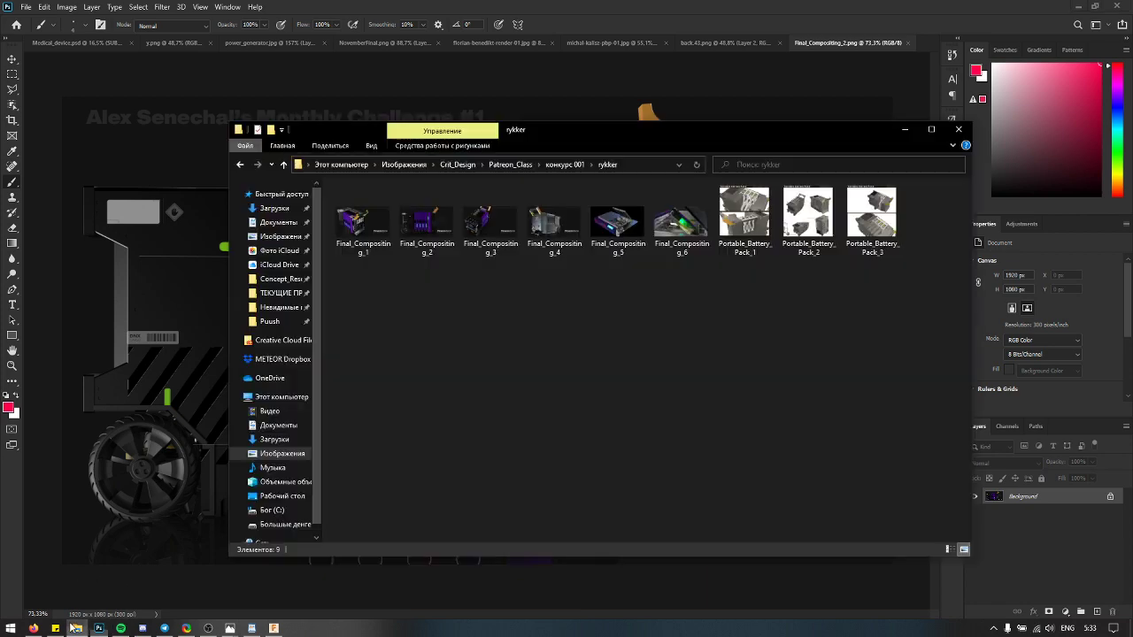
click(376, 217)
double_click(375, 216)
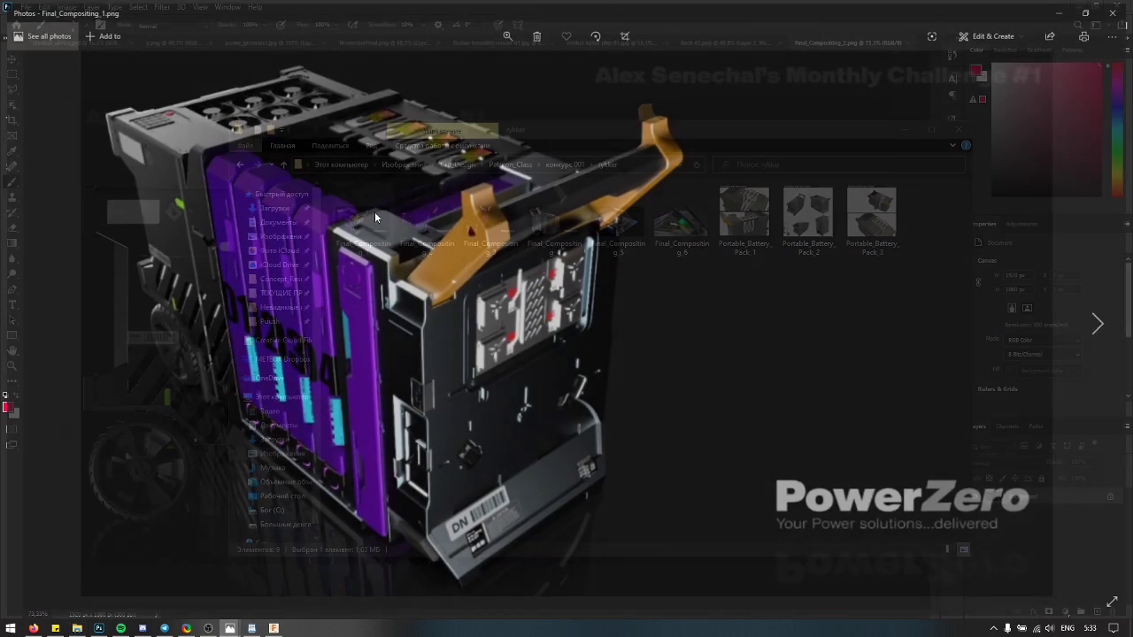
Step: Examine the remaining PowerZero renders up to the first Portable_Battery_Pack sheet
key(Right)
key(Right)
key(Right)
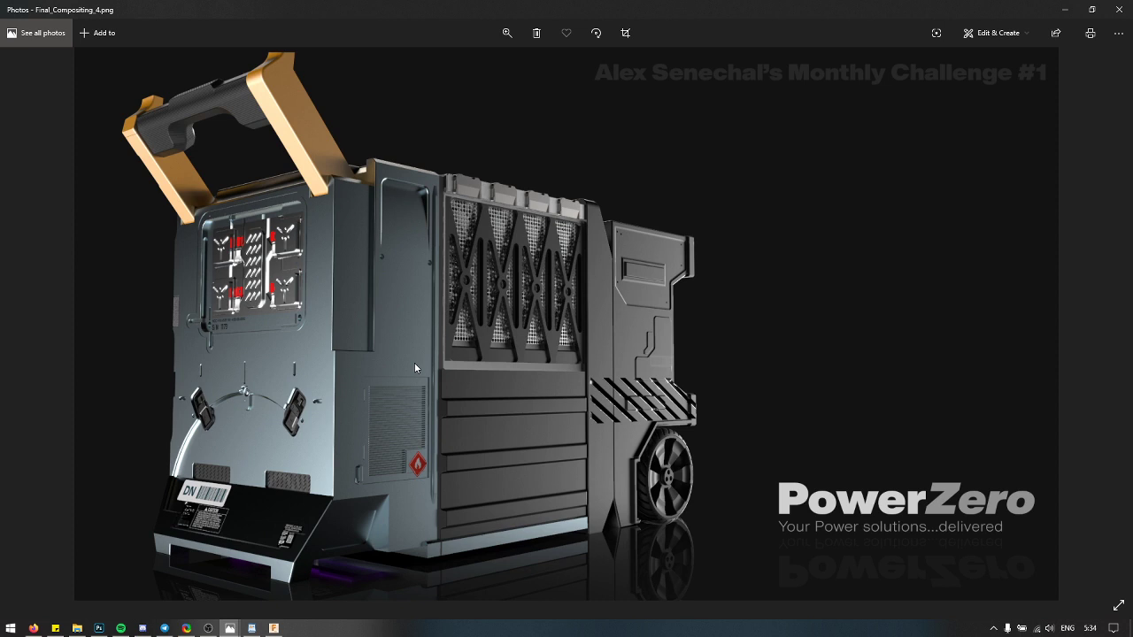
key(Right)
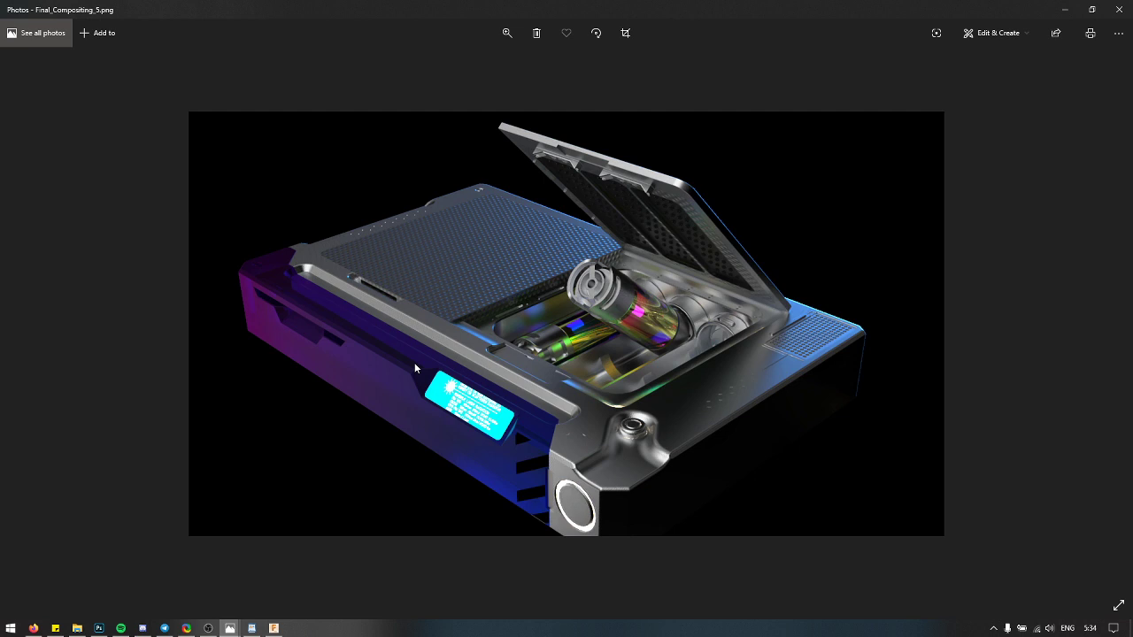
key(Right)
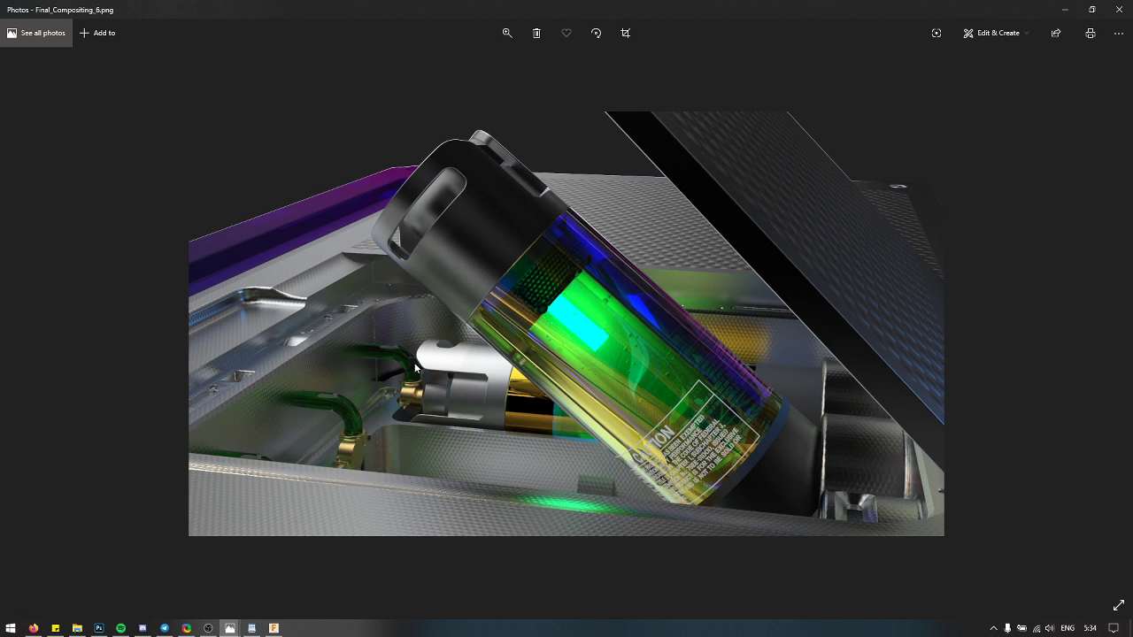
key(Right)
key(Left)
key(Right)
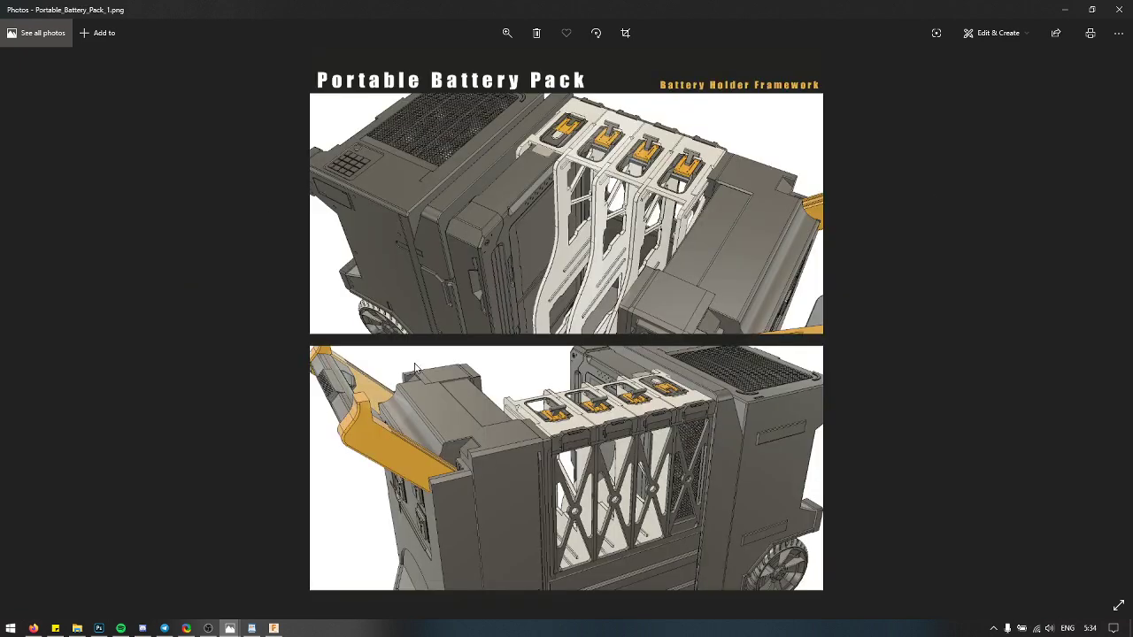
Step: Go back to Final_Compositing_1 and compare the renders again through to the battery cell close-up in Final_Compositing_6
key(Left)
key(Left)
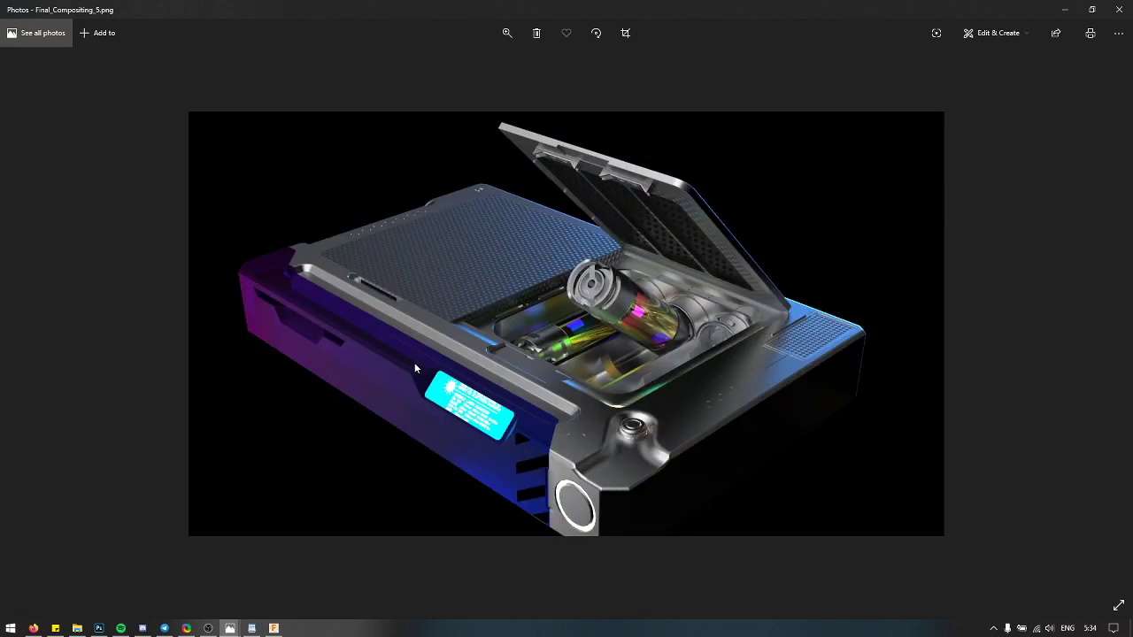
key(Left)
key(Left)
key(Left)
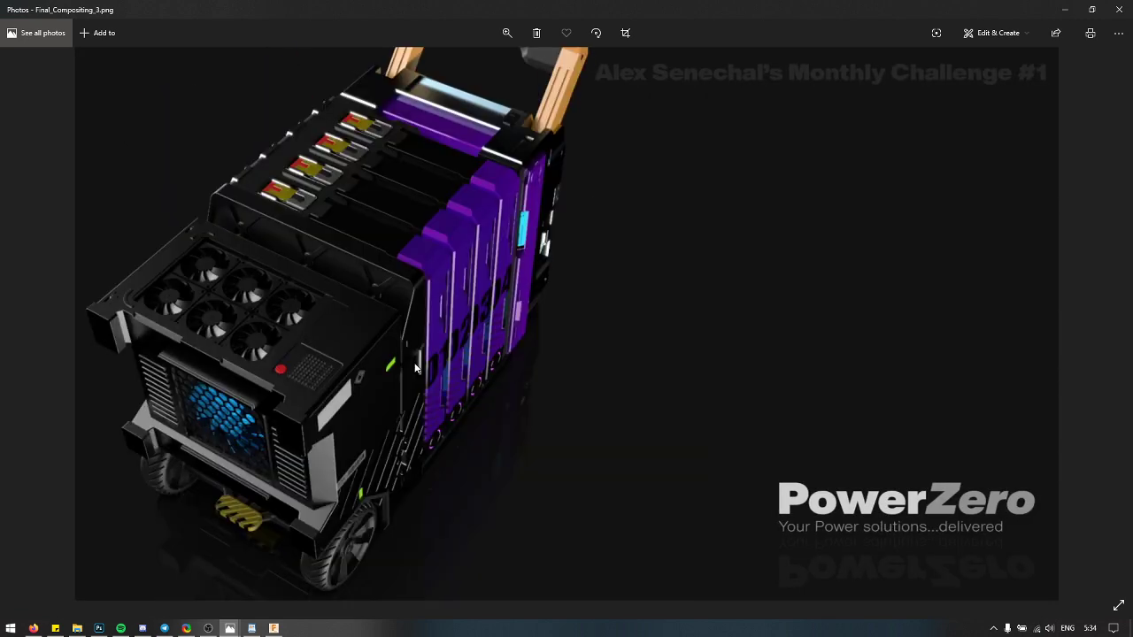
key(Left)
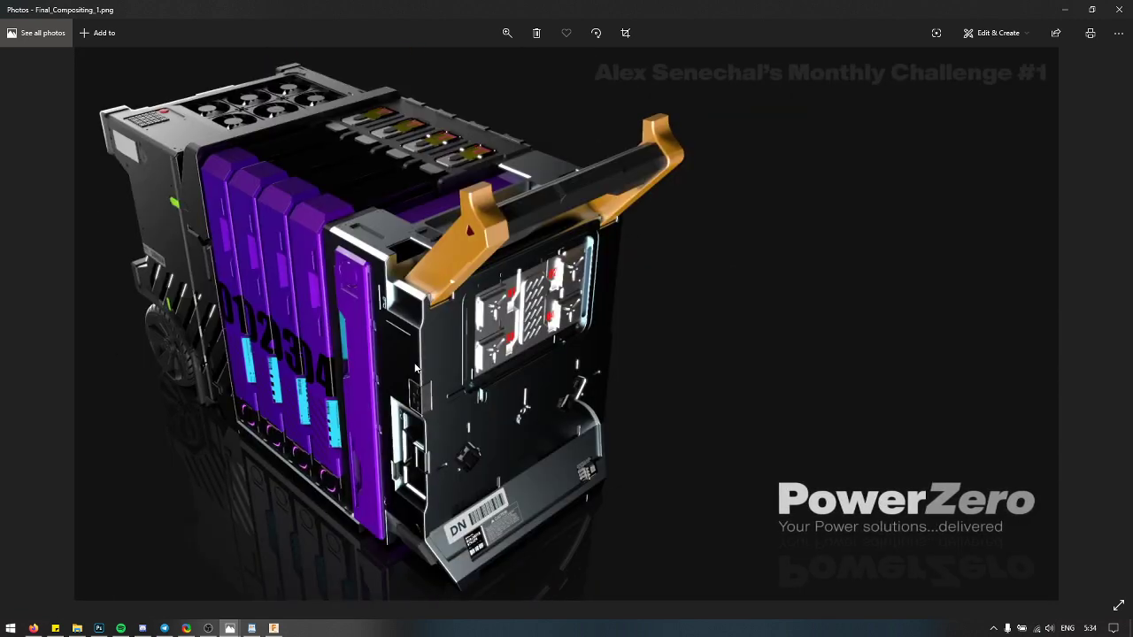
key(Right)
key(Right)
key(Right)
key(Right)
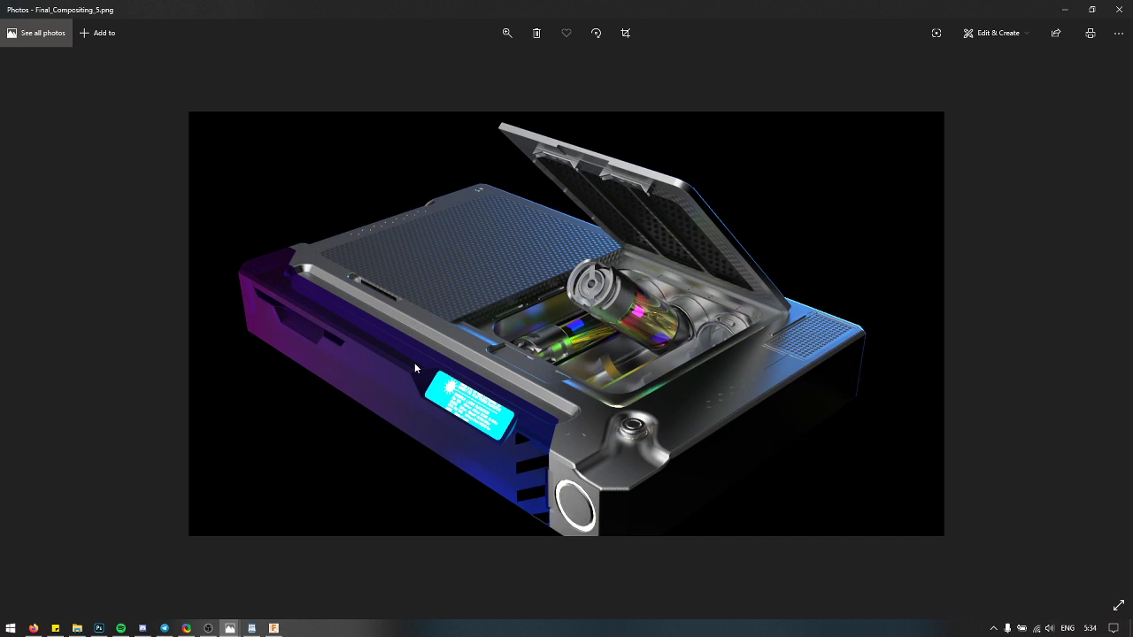
key(Right)
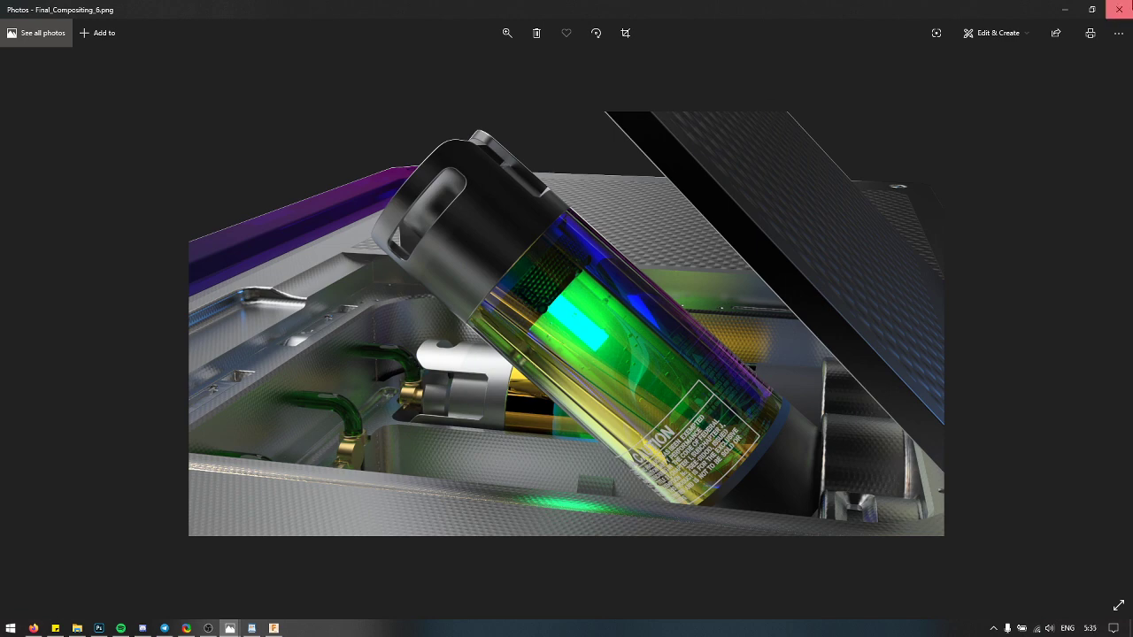
Step: Close the photo viewer and place Final_Compositing_6 as a layer over the Final_Compositing_2 document in Photoshop
click(1118, 9)
drag(692, 254, 732, 93)
click(559, 24)
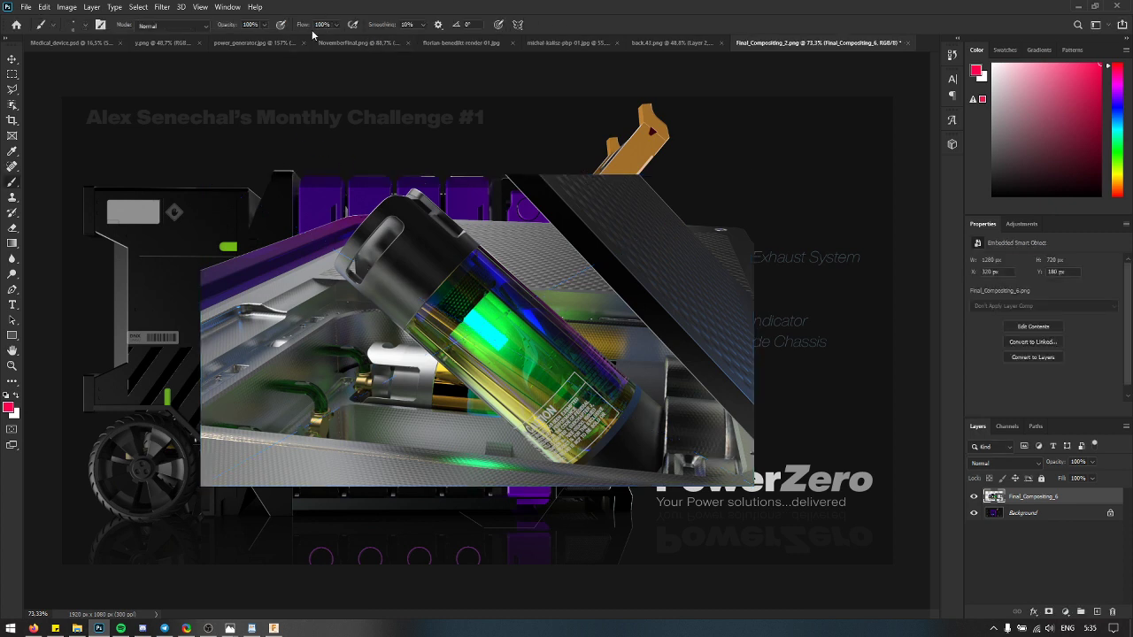
Step: Start a Camera Raw filter on the placed layer and split-tone highlights to hue 203, saturation 10 and shadows to hue 21, saturation 8
click(164, 7)
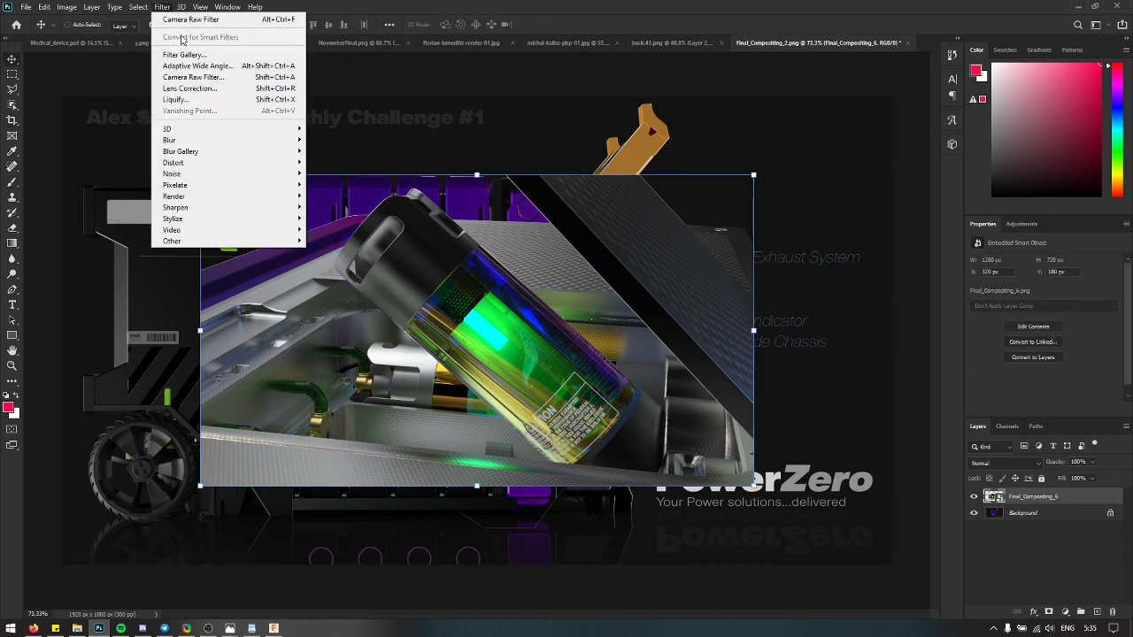
click(190, 77)
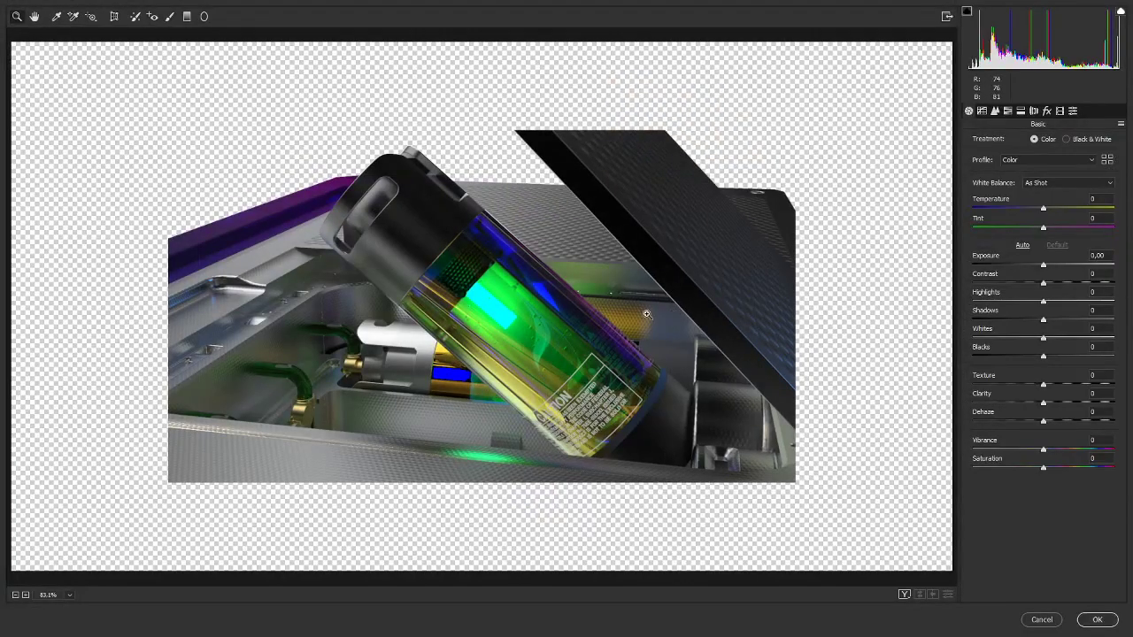
click(1022, 111)
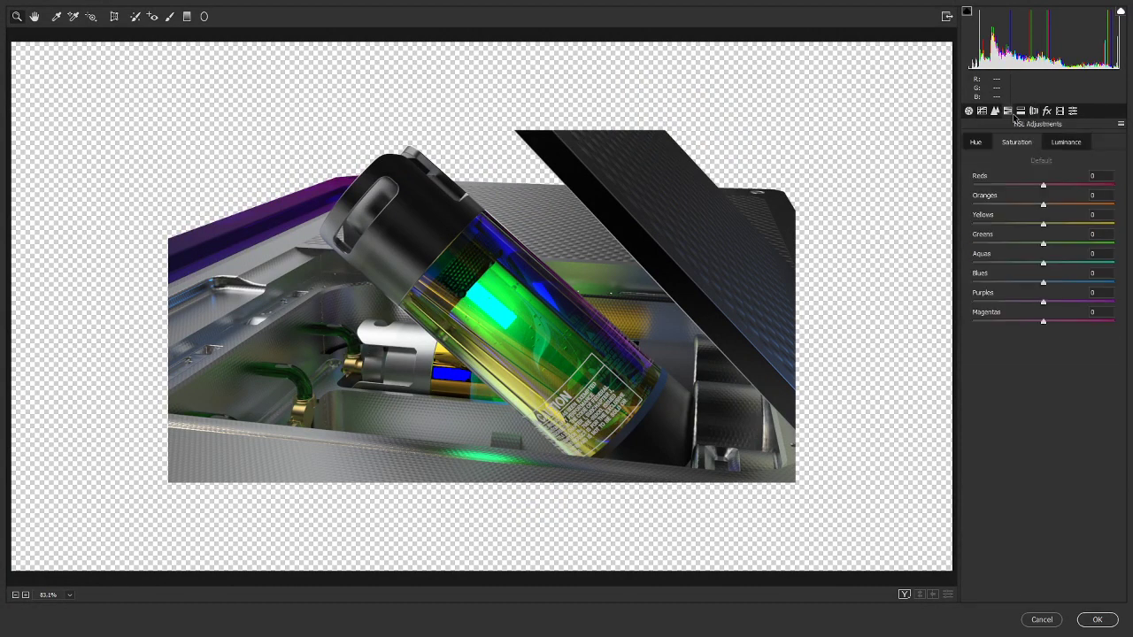
click(1033, 111)
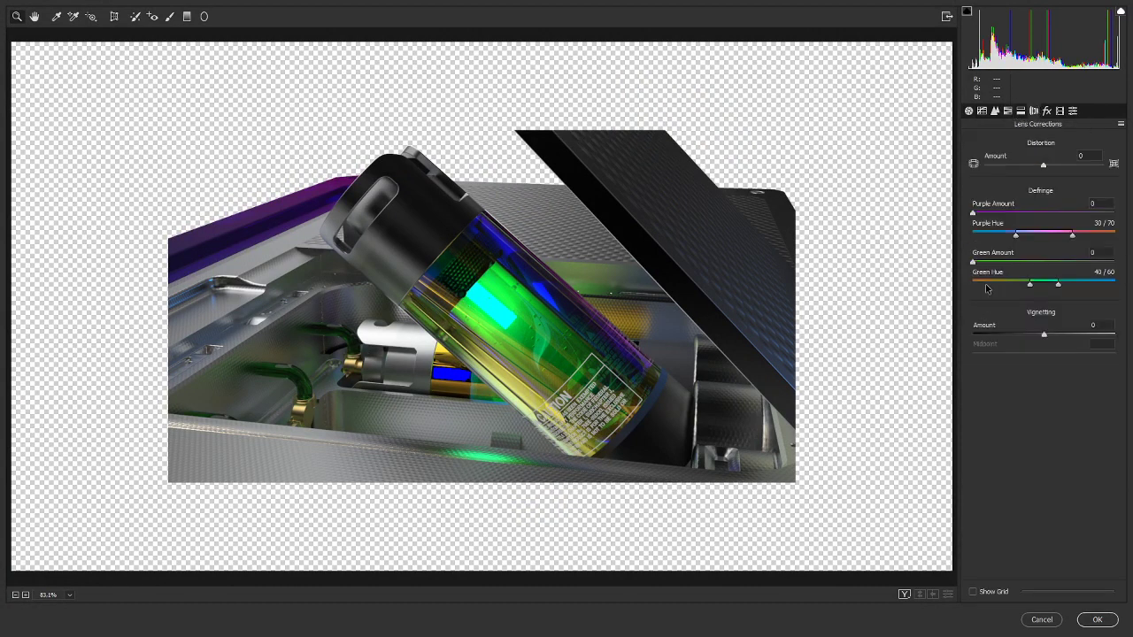
click(1021, 111)
mouse_move(973, 178)
mouse_down()
mouse_move(1052, 159)
mouse_move(989, 179)
mouse_up()
mouse_move(973, 270)
mouse_down()
mouse_move(986, 269)
mouse_move(981, 250)
mouse_up()
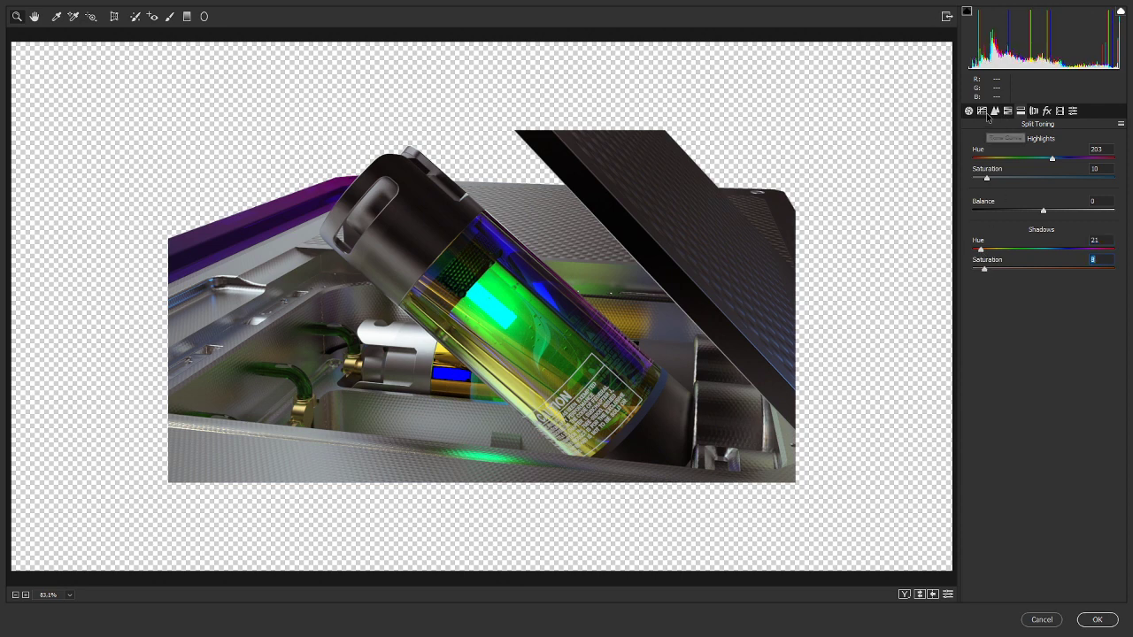
Step: Set the HSL hues to Oranges +16, Yellows -32, Greens +3, Blues +65, Purples +4 and Magentas -5
click(1007, 110)
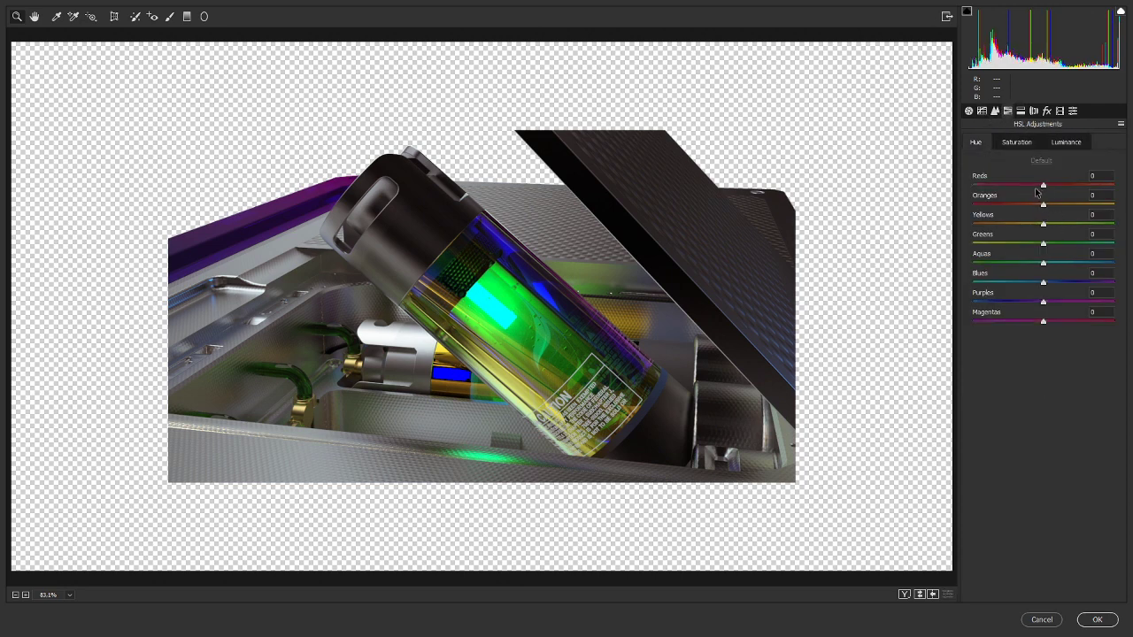
drag(1043, 280, 1090, 284)
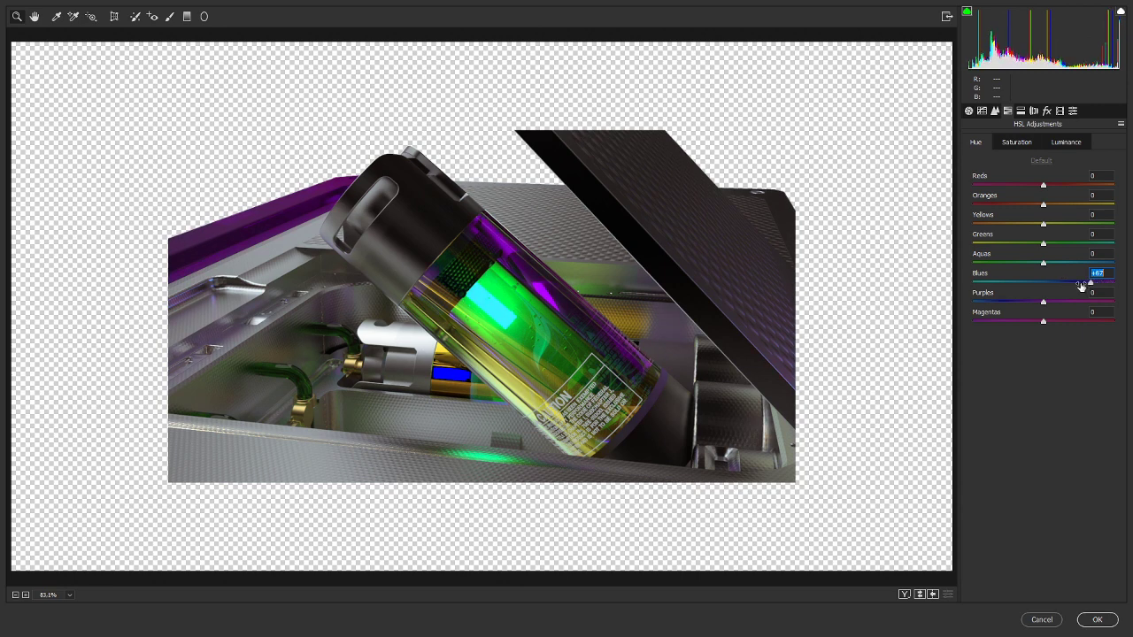
drag(1044, 243, 1058, 206)
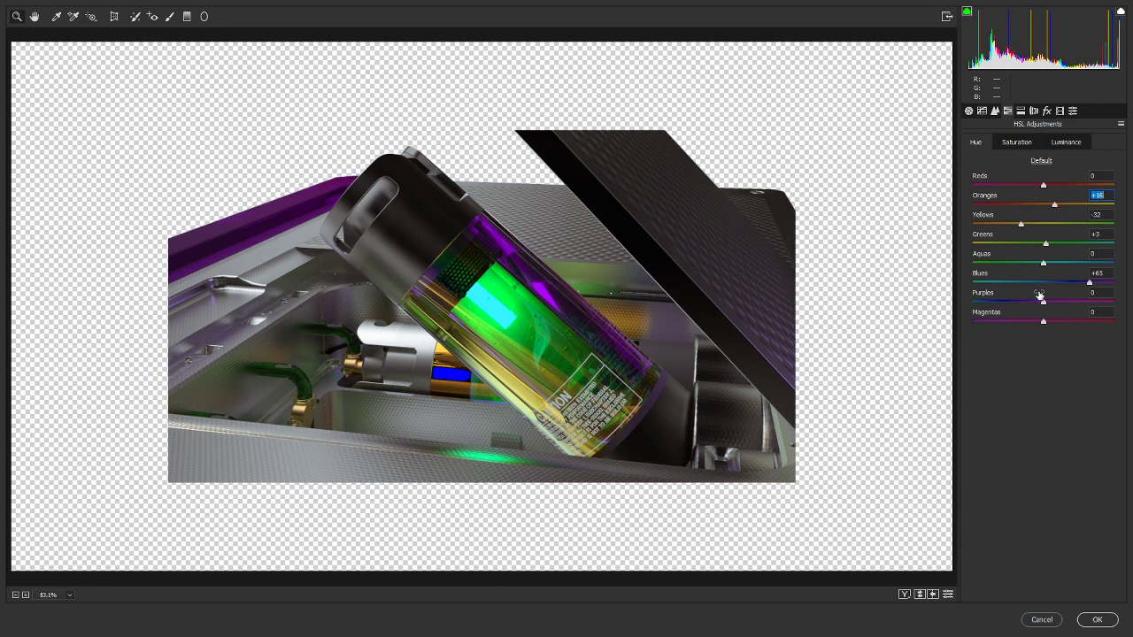
drag(1043, 302, 1024, 323)
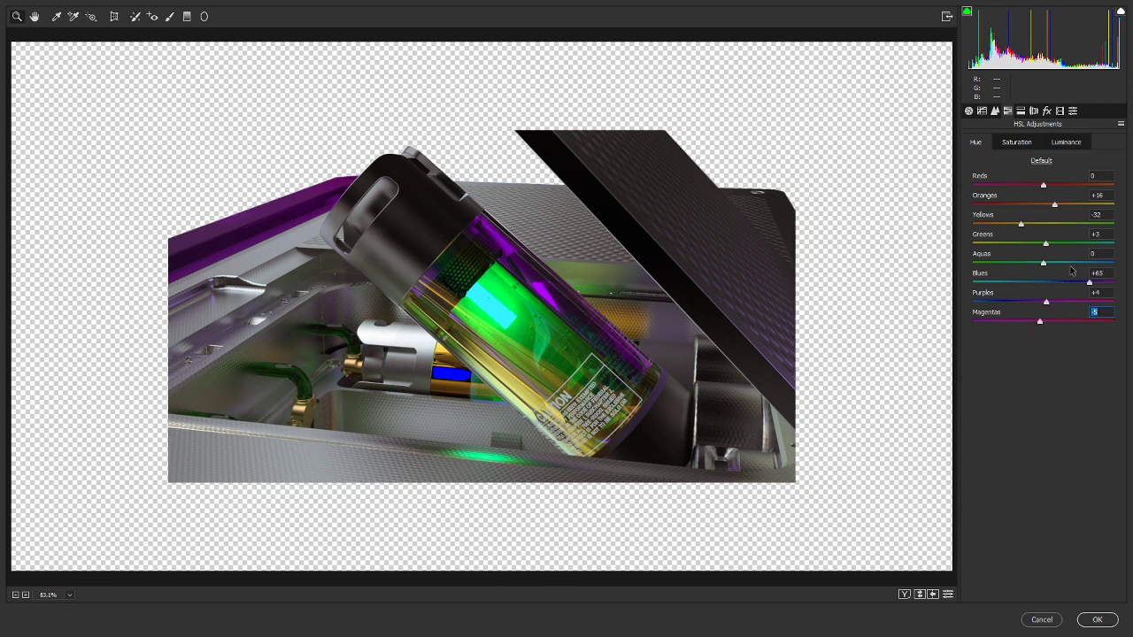
Step: Set the HSL saturation to Yellows +100, Purples -16 and Greens +28
drag(1050, 245, 1130, 224)
click(1026, 144)
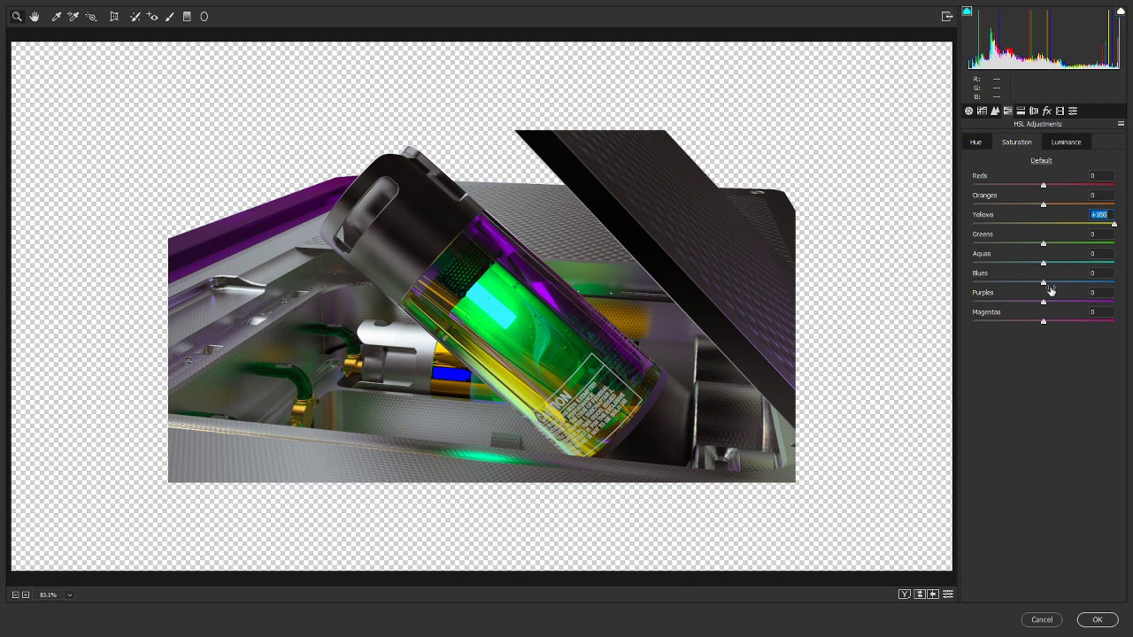
mouse_move(1046, 302)
mouse_down()
mouse_move(996, 303)
mouse_move(1032, 302)
mouse_up()
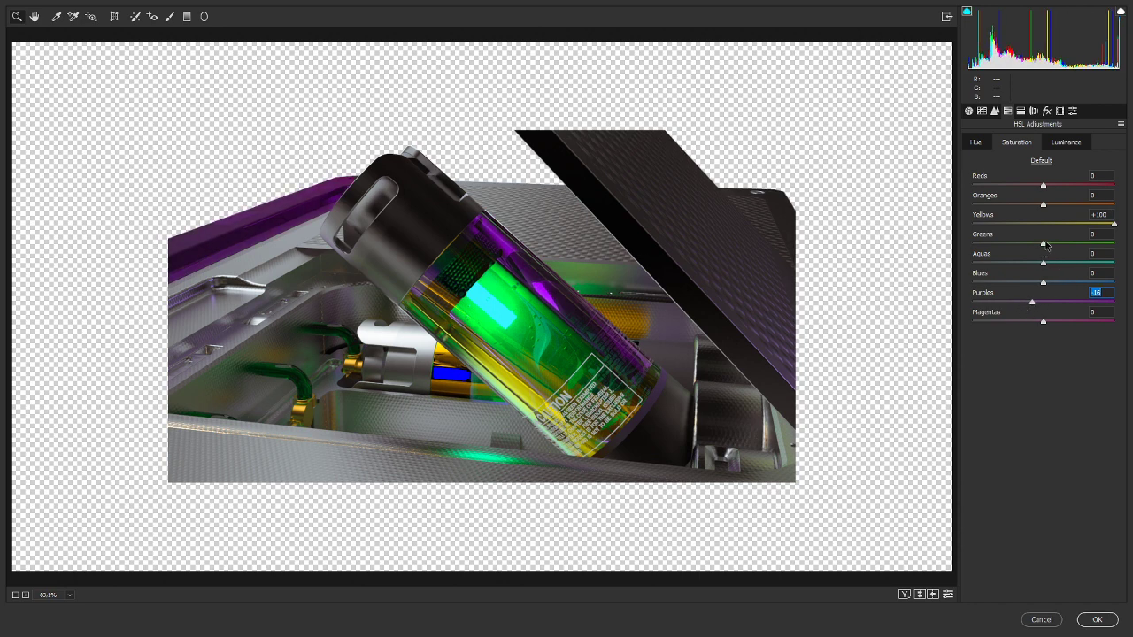
drag(1044, 244, 1069, 251)
Step: Shift the HSL hue of Greens to +49 and of Yellows to -98
click(976, 142)
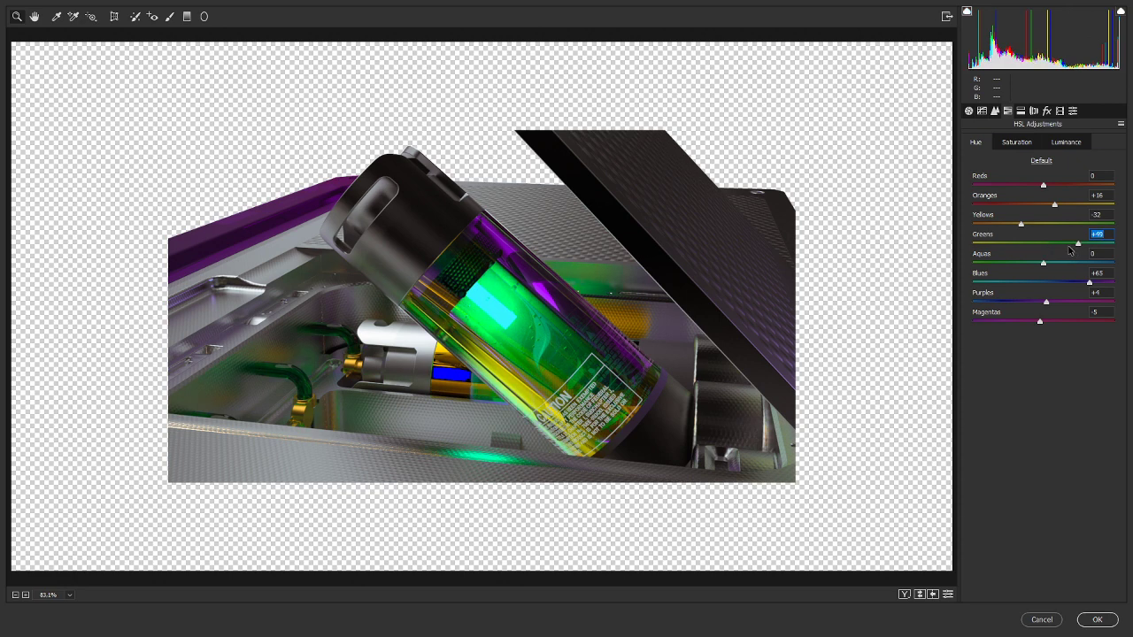
click(1018, 142)
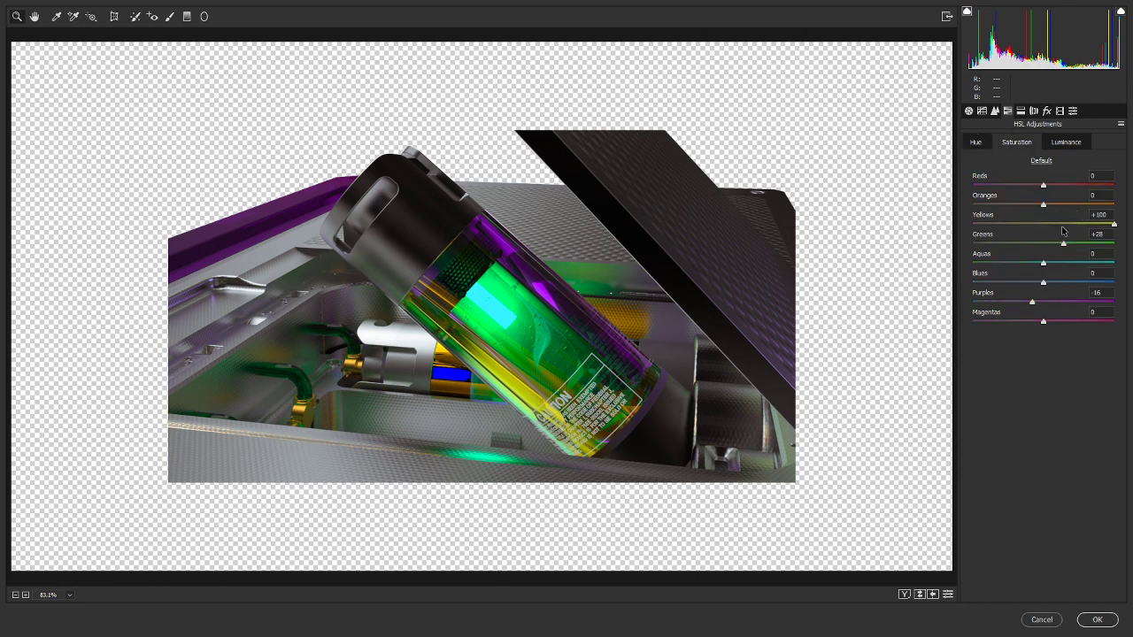
click(983, 142)
drag(1024, 226, 974, 226)
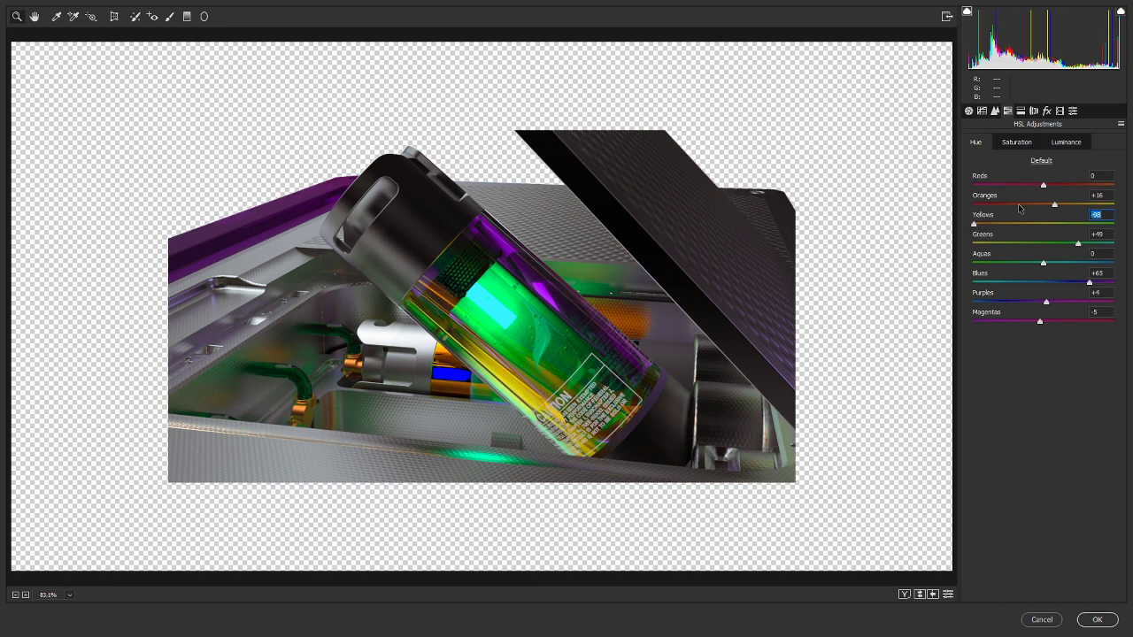
Step: Reduce the HSL saturation of Oranges to -8 and apply the Camera Raw filter
click(1018, 142)
drag(1043, 205, 1038, 206)
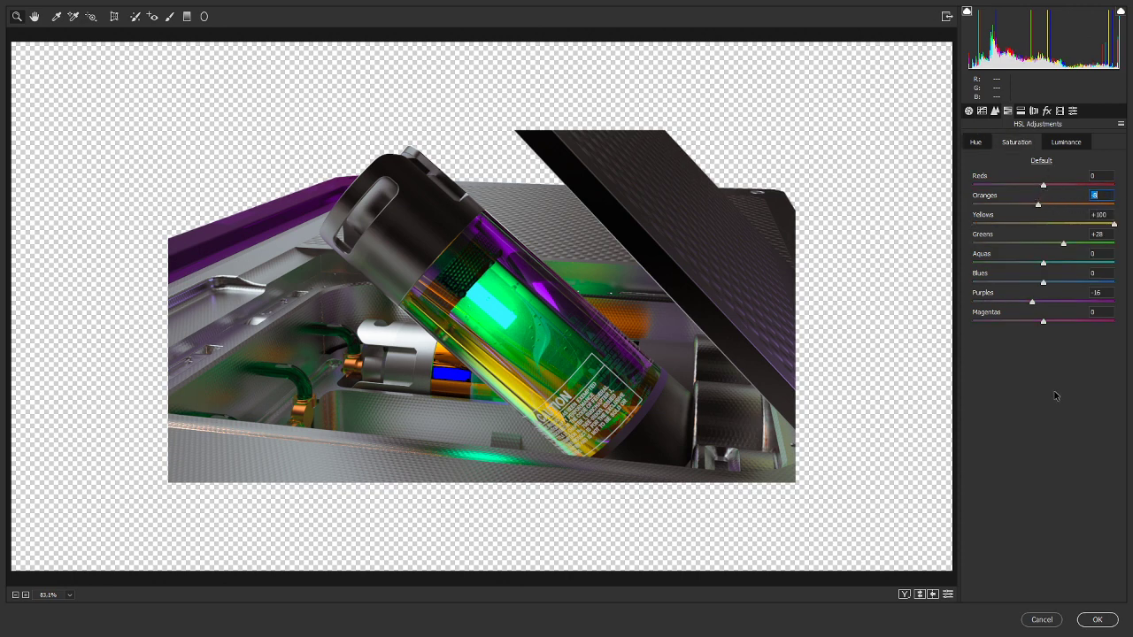
click(1082, 622)
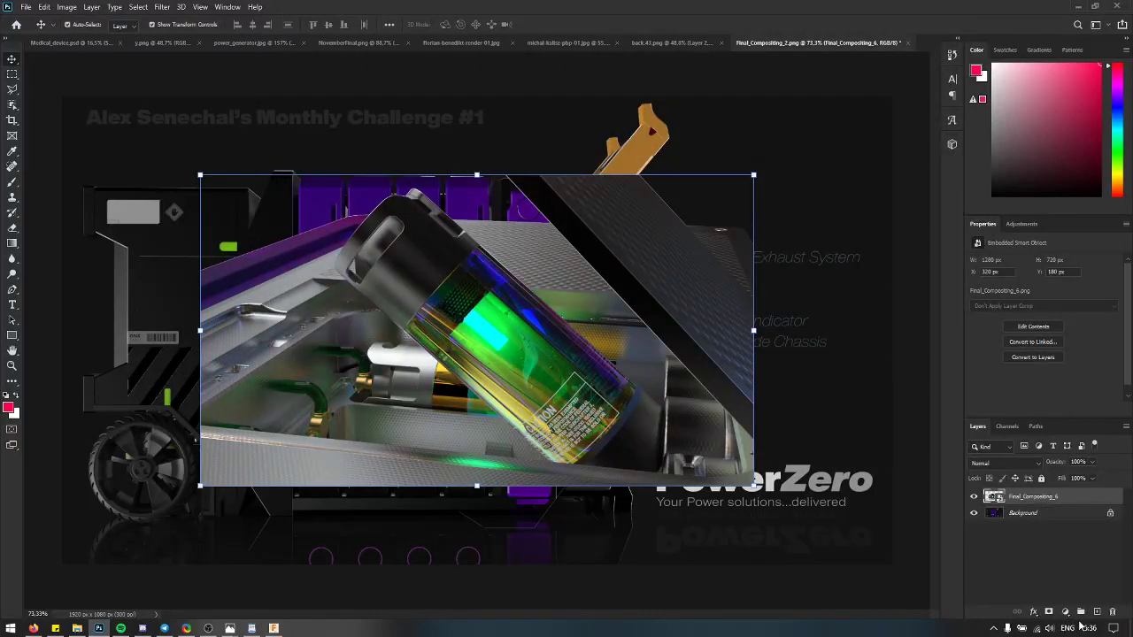
Step: Compare the battery close-up with and without the Camera Raw filter, leaving the filter undone
key(ctrl+z)
key(ctrl+shift+z)
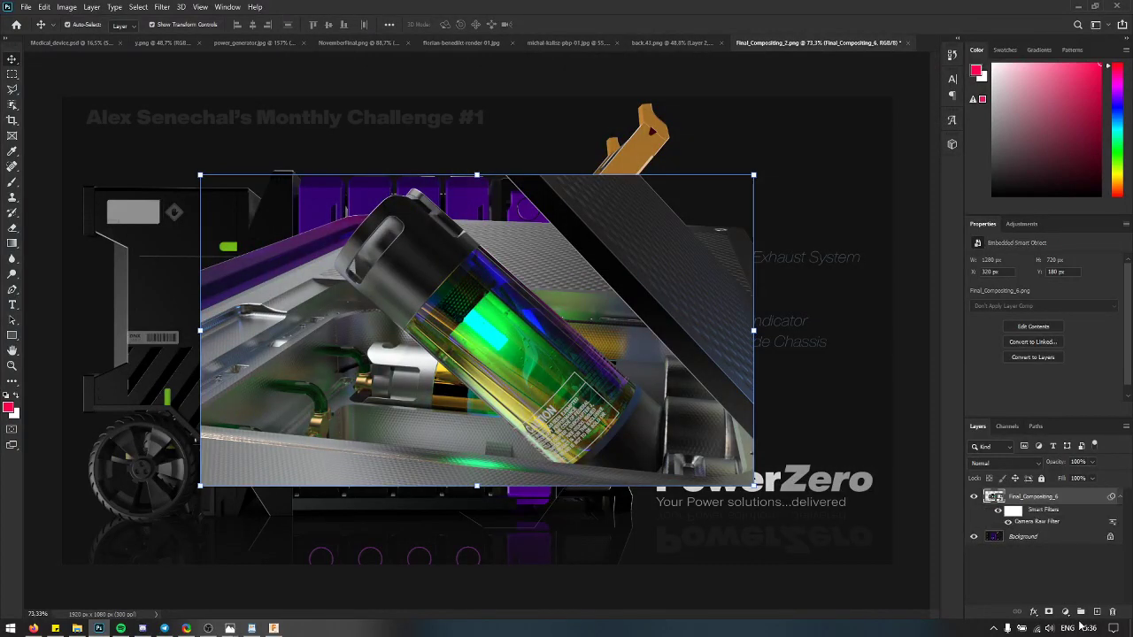
key(ctrl+z)
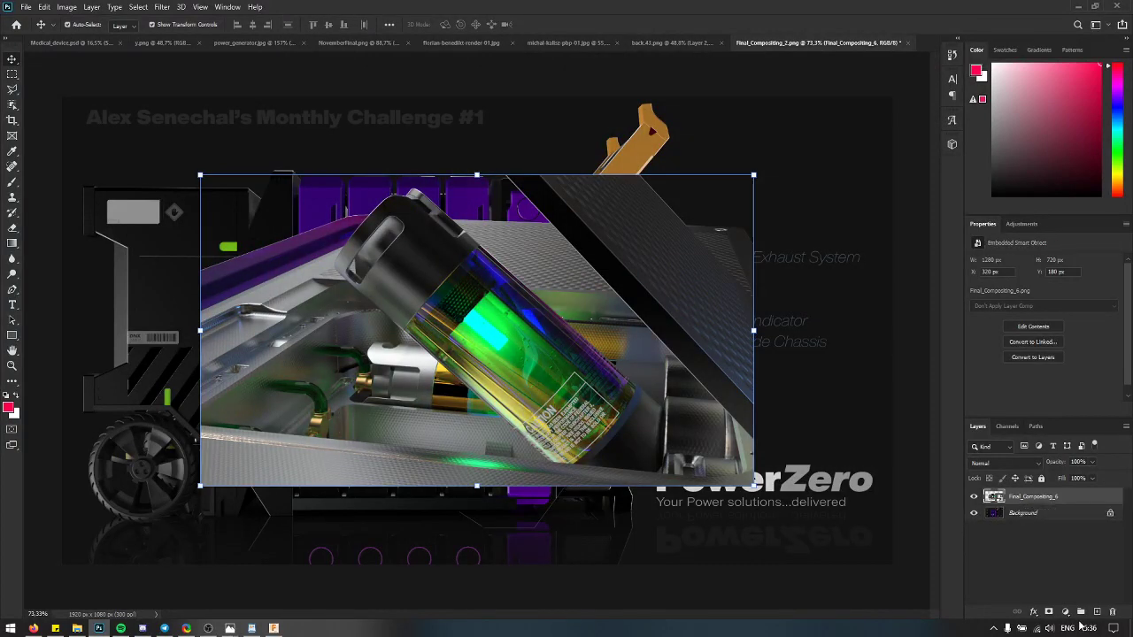
key(ctrl+shift+z)
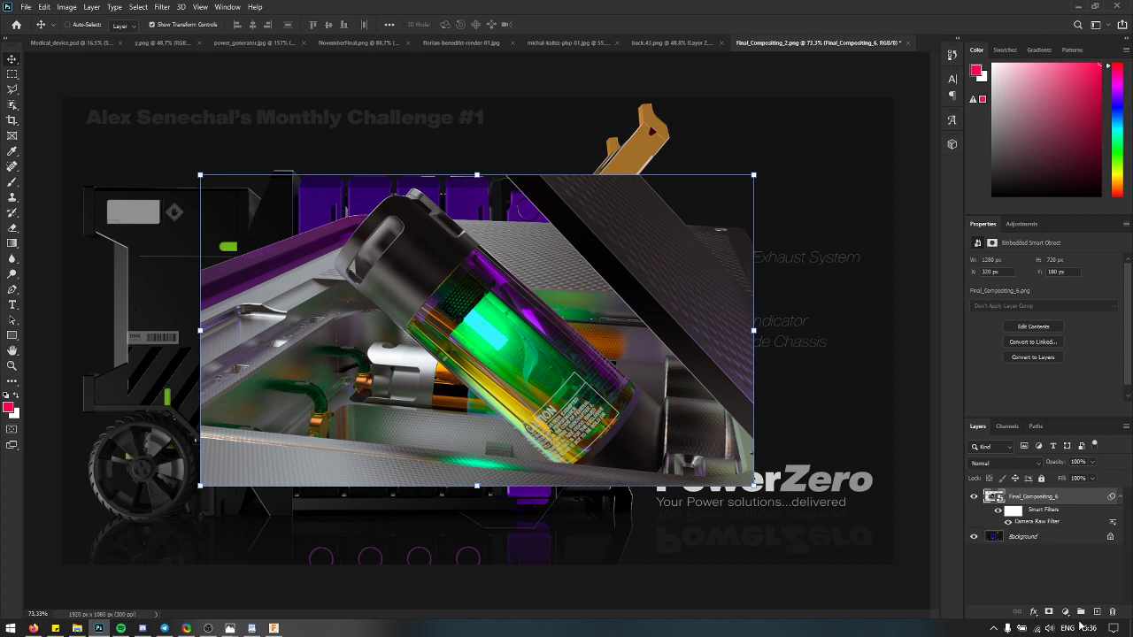
key(ctrl+z)
key(ctrl+shift+z)
key(ctrl+z)
key(ctrl+shift+z)
key(ctrl+z)
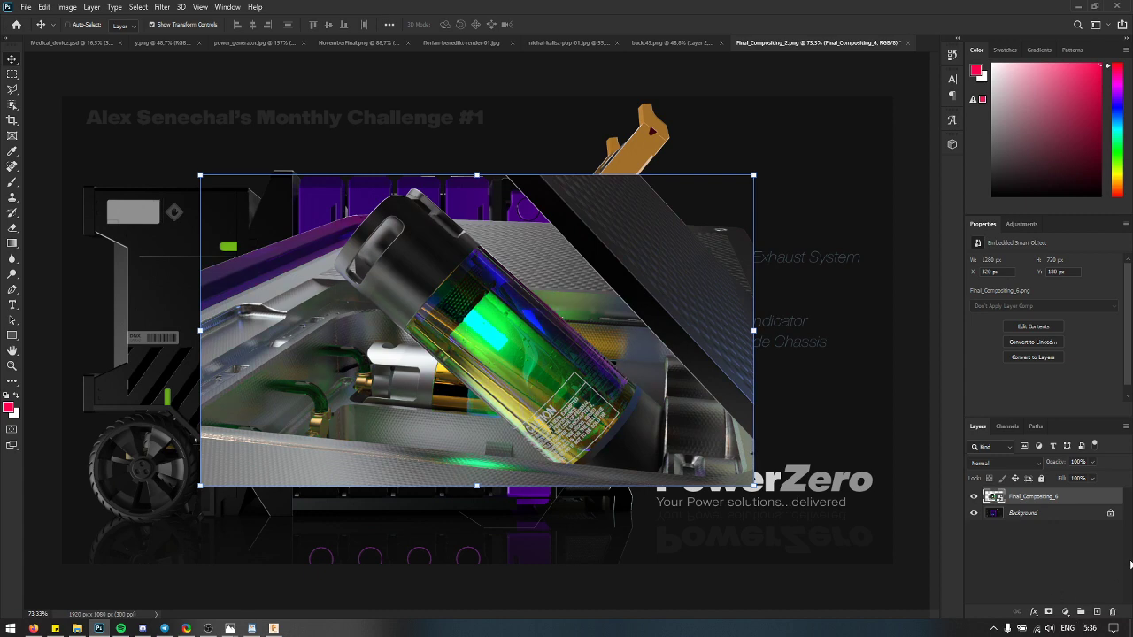
Step: Review the images in the rykker folder in the photo viewer, from Final_Compositing_1 through Portable_Battery_Pack_1, and close the viewer
click(77, 628)
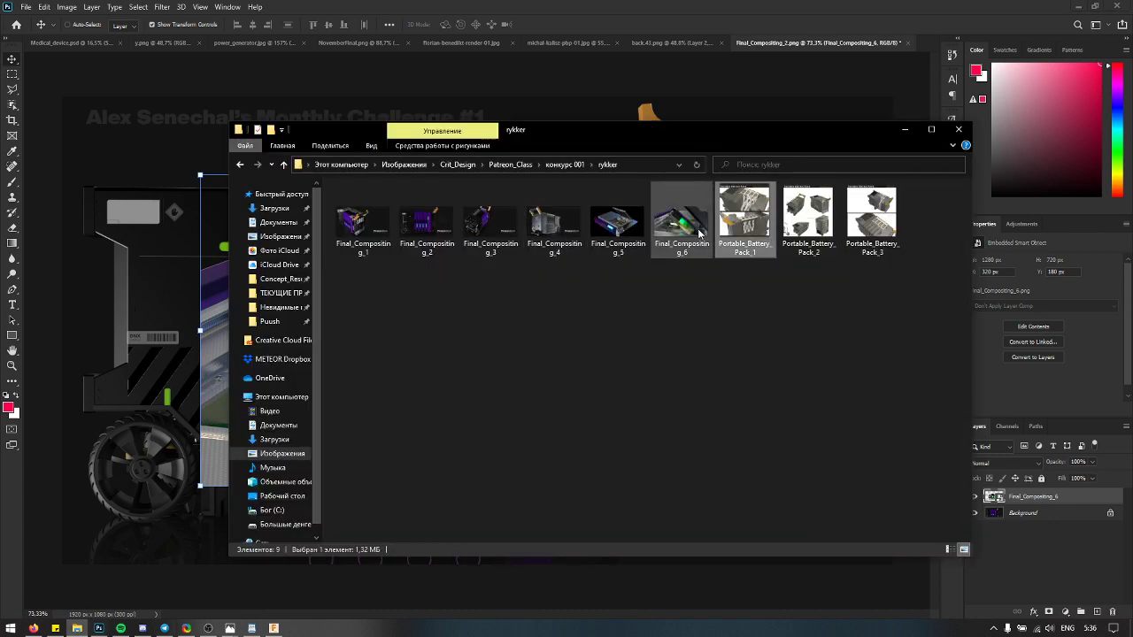
click(574, 239)
double_click(373, 236)
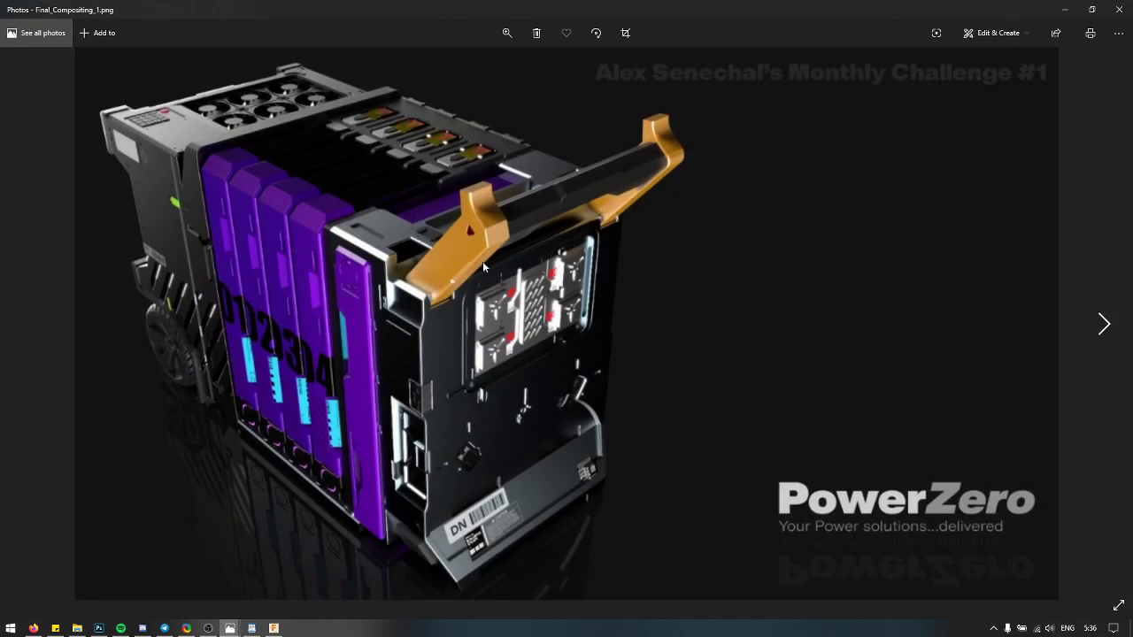
key(Right)
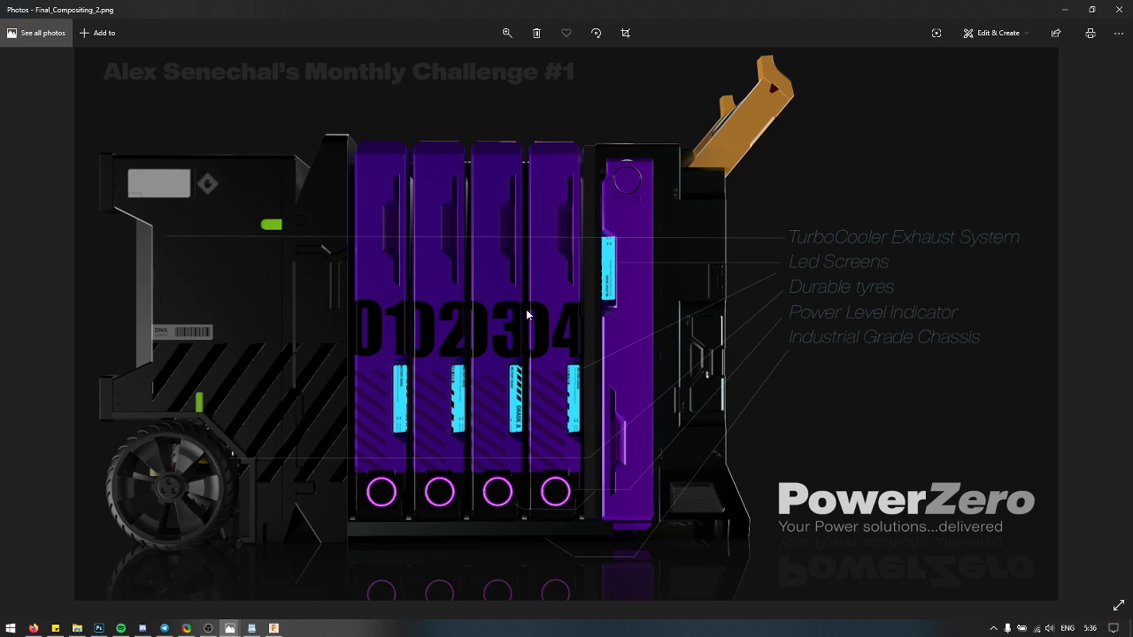
key(Right)
key(Right)
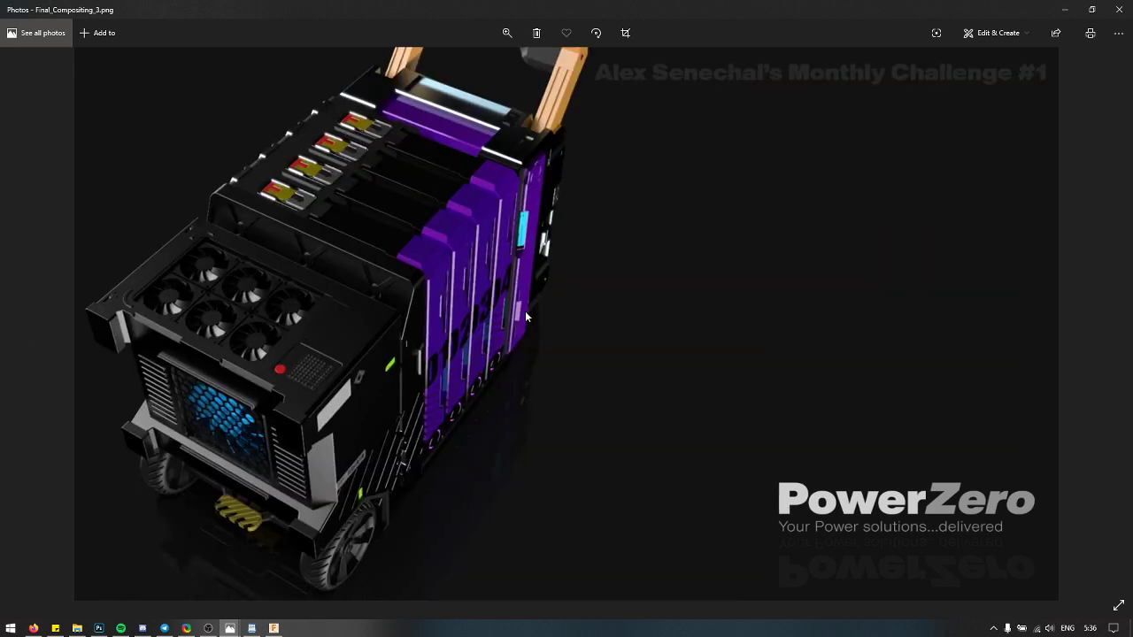
key(Right)
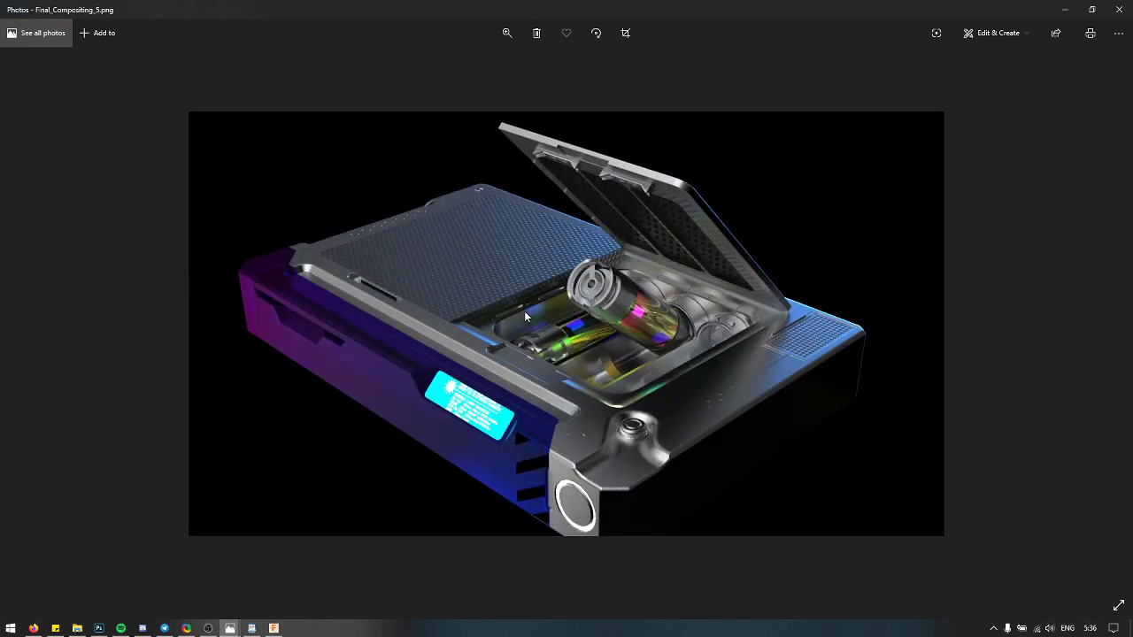
key(Right)
key(Right)
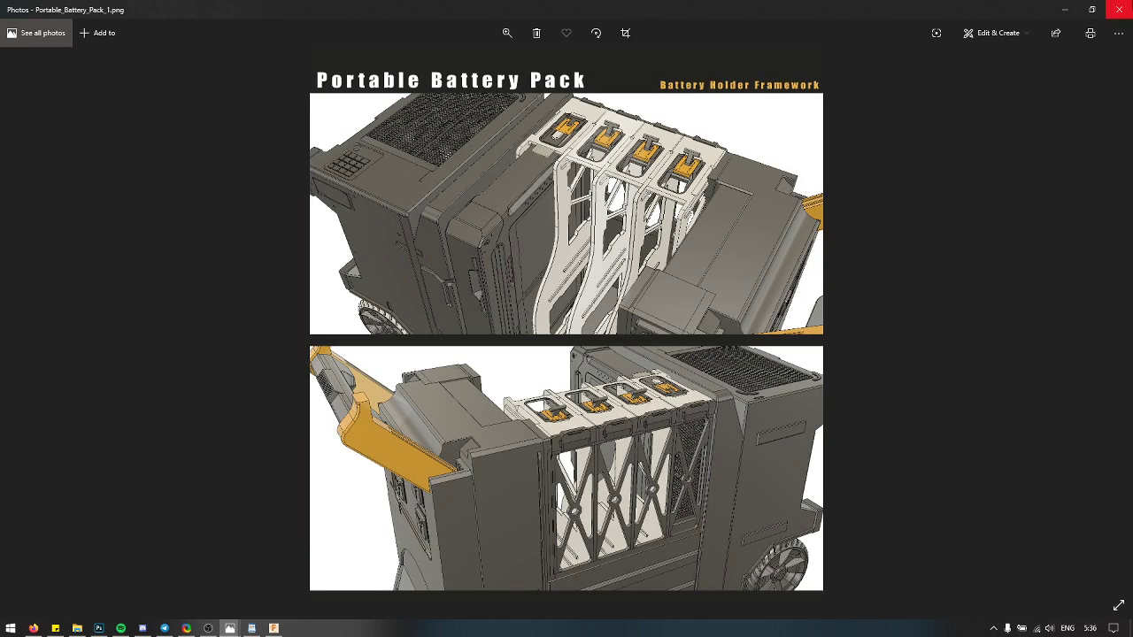
click(1119, 9)
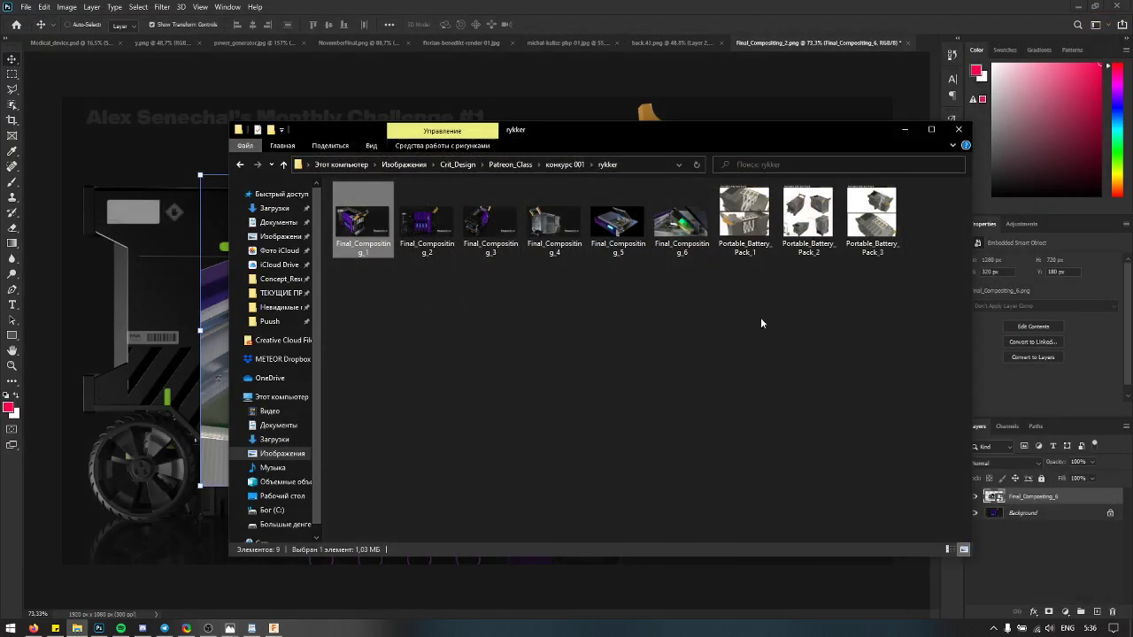
Step: Open Portable_Battery_Pack_2.png as a separate document in Photoshop and add an empty layer for brush markup
click(740, 218)
drag(740, 219, 917, 43)
drag(801, 220, 886, 43)
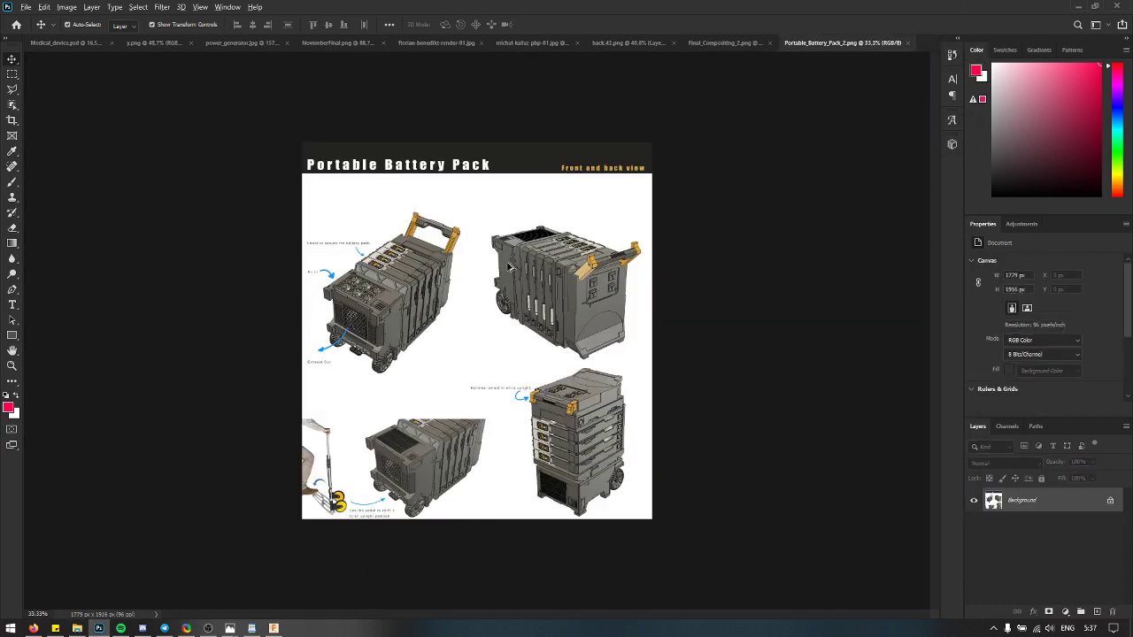
drag(512, 268, 529, 361)
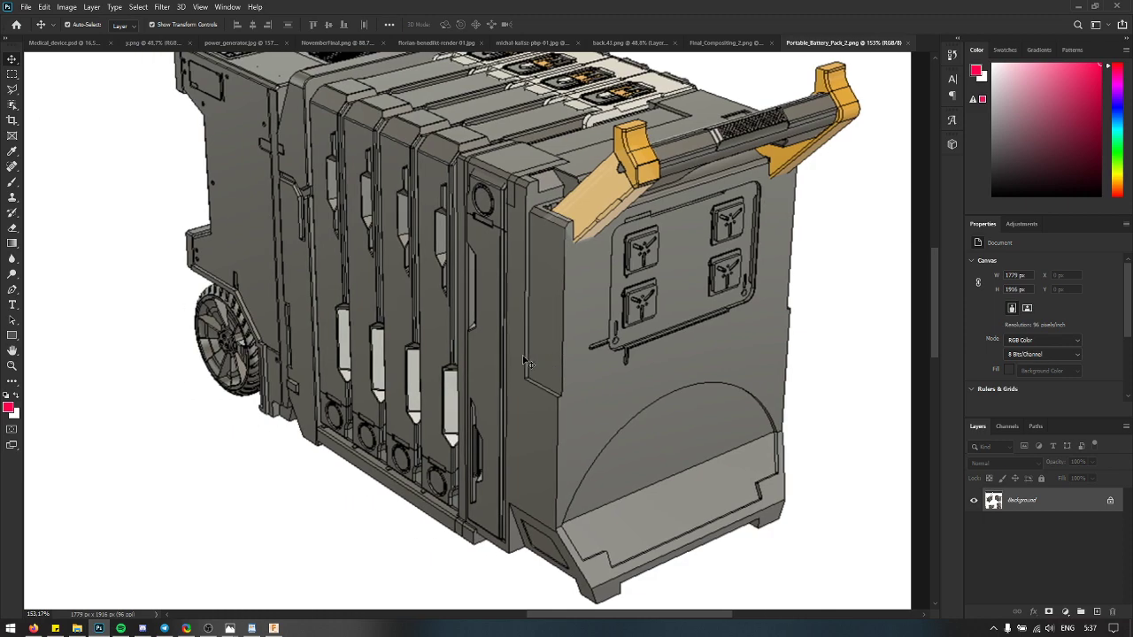
scroll(425, 118, up, 5)
scroll(416, 159, down, 8)
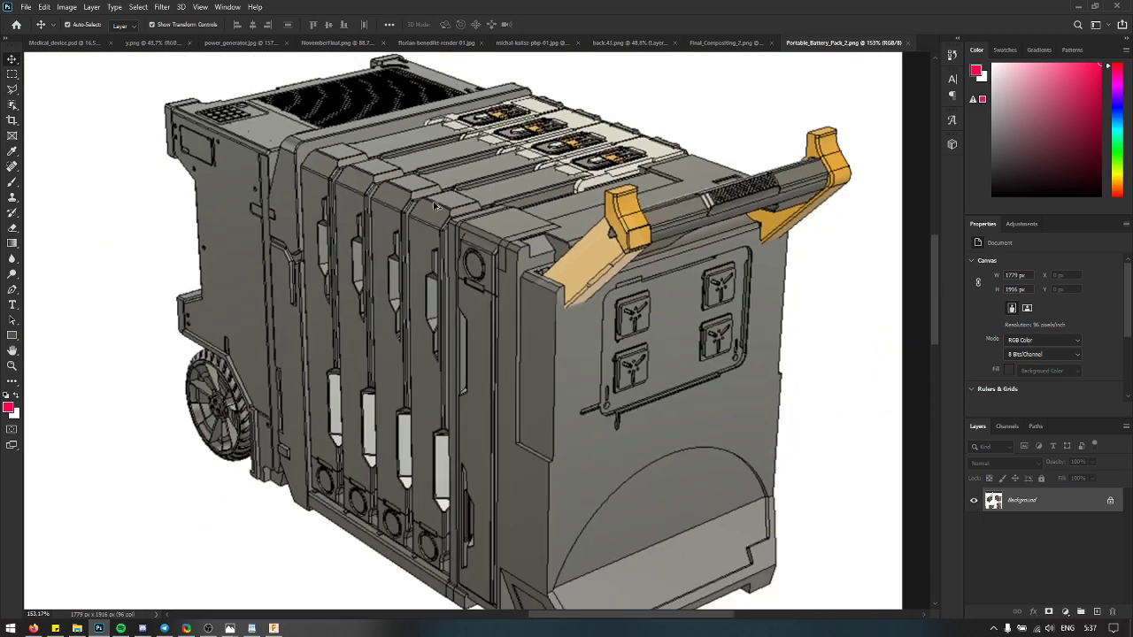
scroll(437, 207, up, 3)
click(1097, 612)
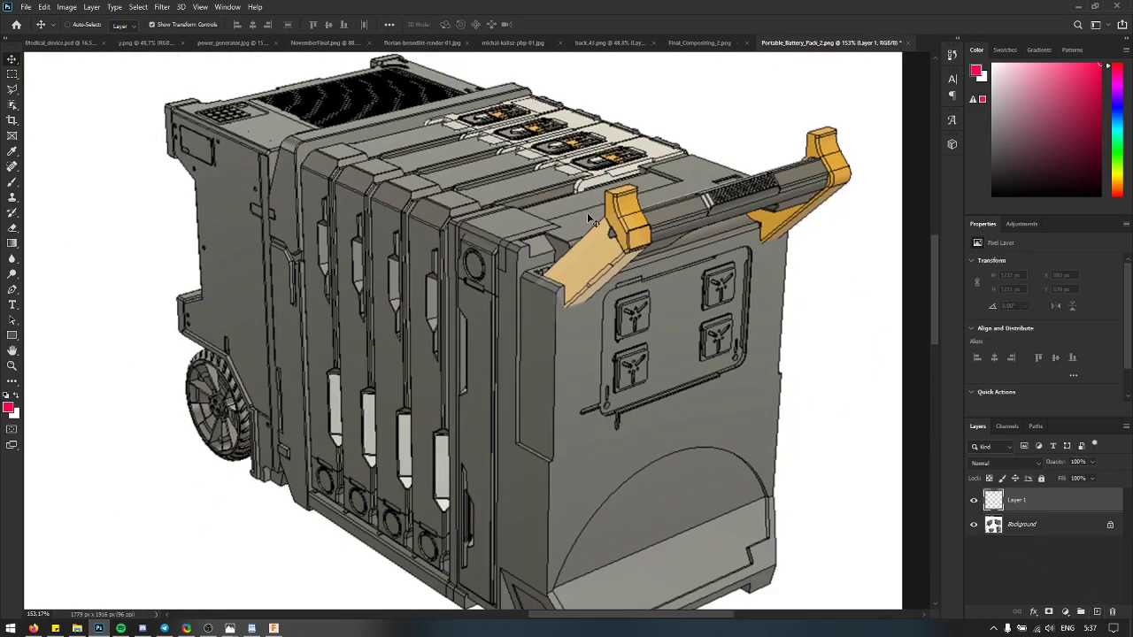
key(b)
mouse_move(566, 191)
mouse_down()
mouse_move(521, 183)
mouse_move(708, 153)
mouse_move(624, 174)
mouse_up()
key(ctrl+z)
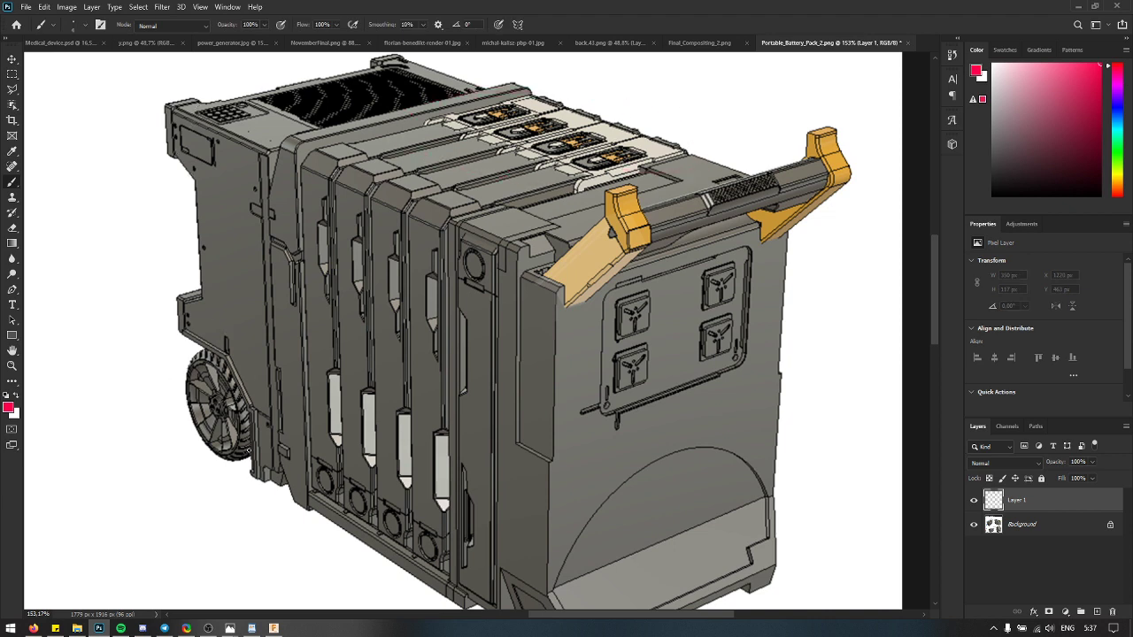
scroll(660, 468, down, 1)
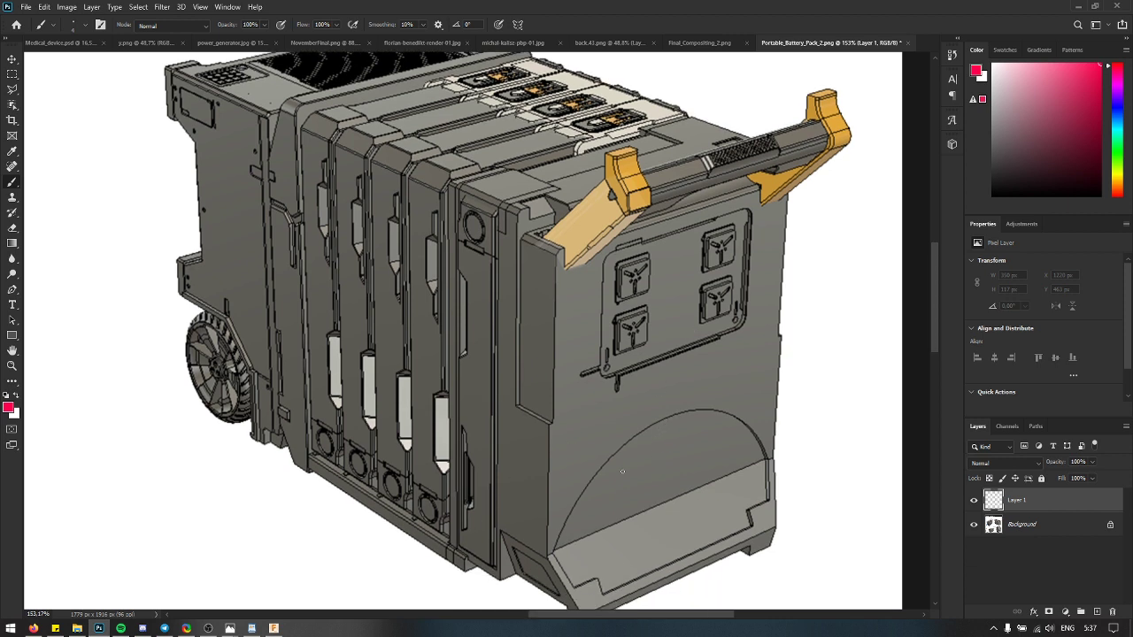
mouse_move(540, 241)
mouse_down()
mouse_move(601, 202)
mouse_move(648, 145)
mouse_up()
key(ctrl+z)
drag(602, 175, 629, 227)
key(ctrl+z)
Step: Mark the ends and edges of the nearer yellow handle arm on the back view with short red brush strokes
mouse_move(605, 176)
mouse_down()
mouse_move(620, 220)
mouse_move(611, 232)
mouse_up()
mouse_move(564, 261)
mouse_down()
mouse_move(561, 274)
mouse_move(590, 272)
mouse_up()
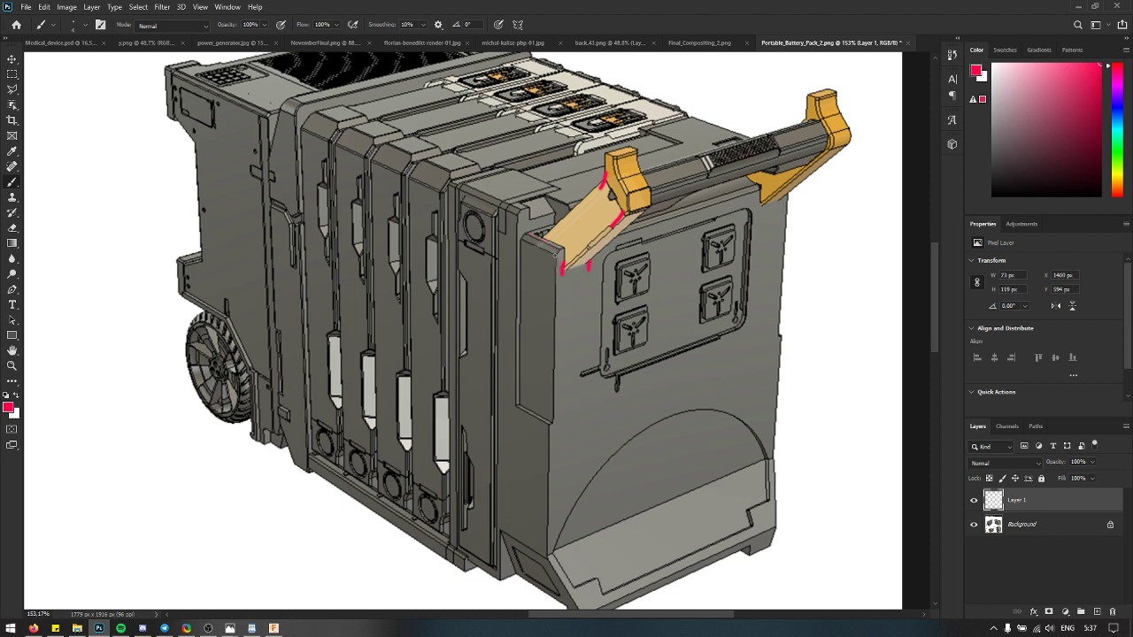
scroll(602, 529, down, 2)
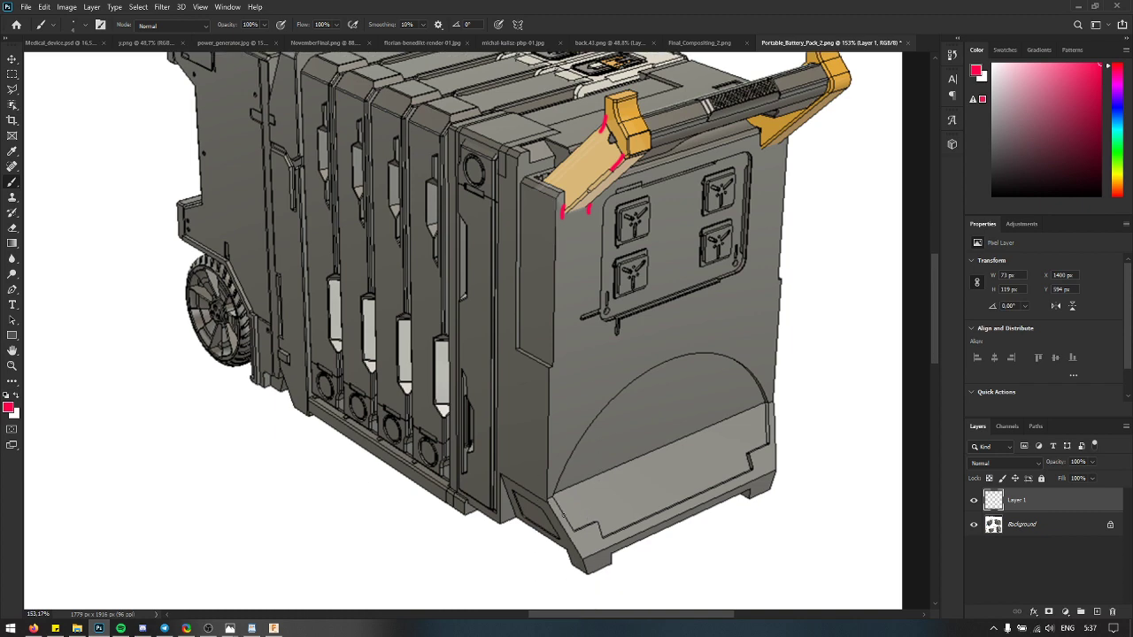
scroll(759, 387, up, 2)
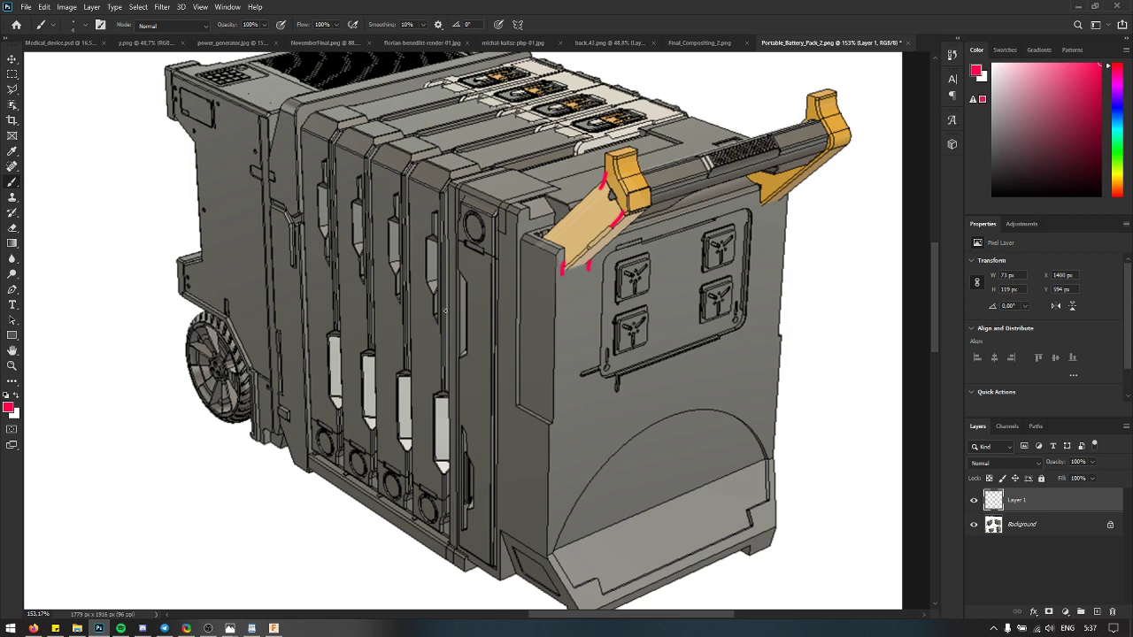
scroll(428, 307, up, 1)
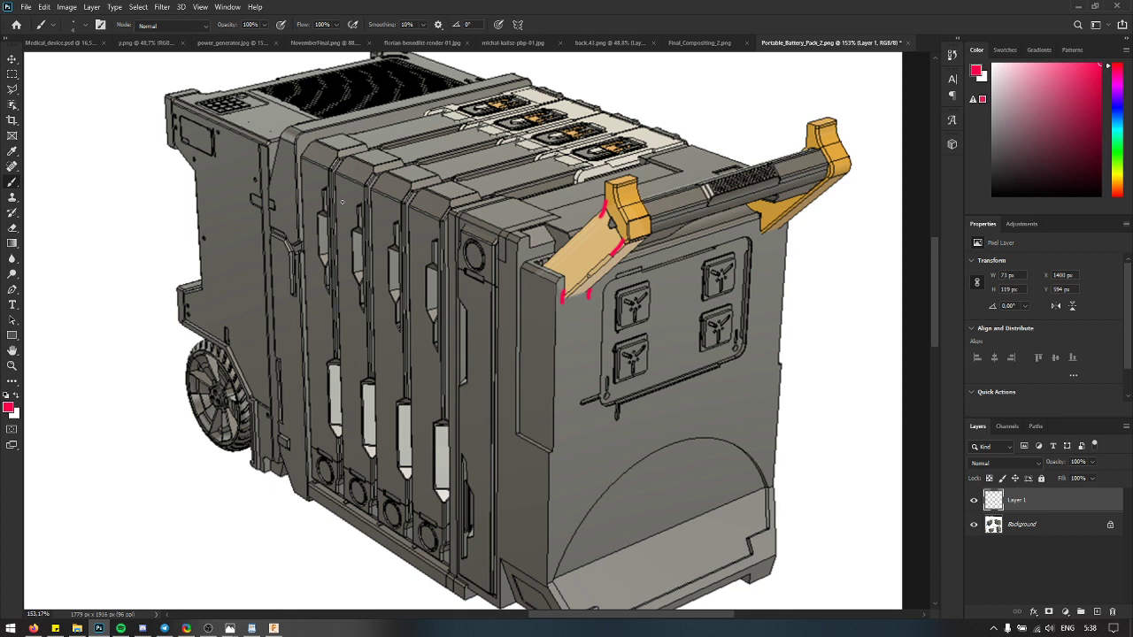
scroll(342, 203, down, 1)
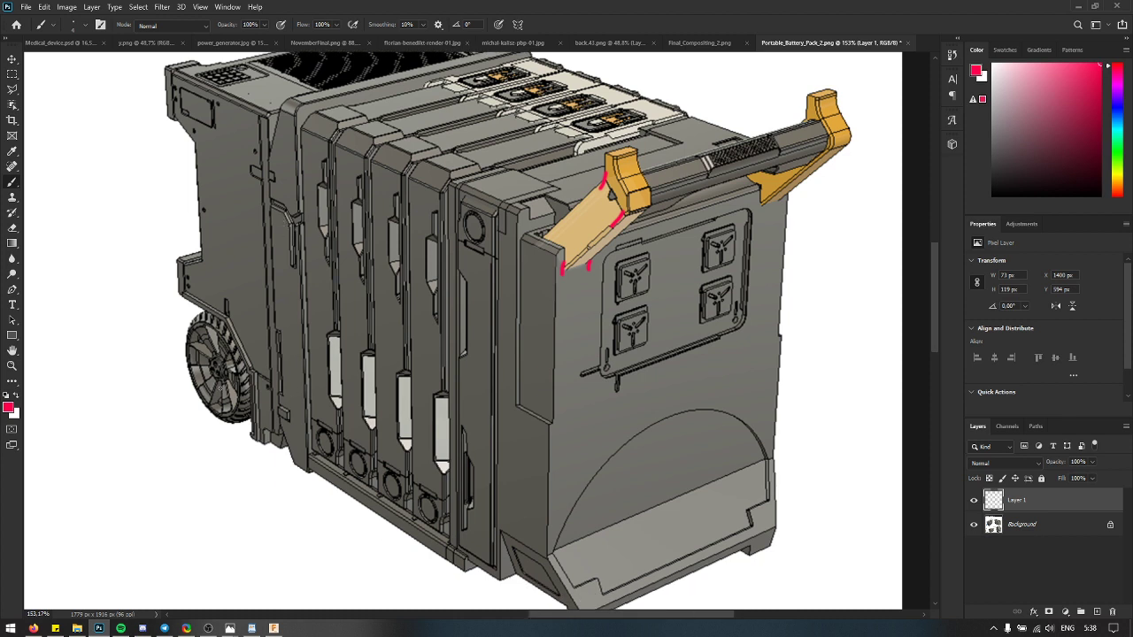
Step: Outline the six-fan intake panel on top of the front view with a red brush line
scroll(224, 392, down, 2)
scroll(224, 392, left, 8)
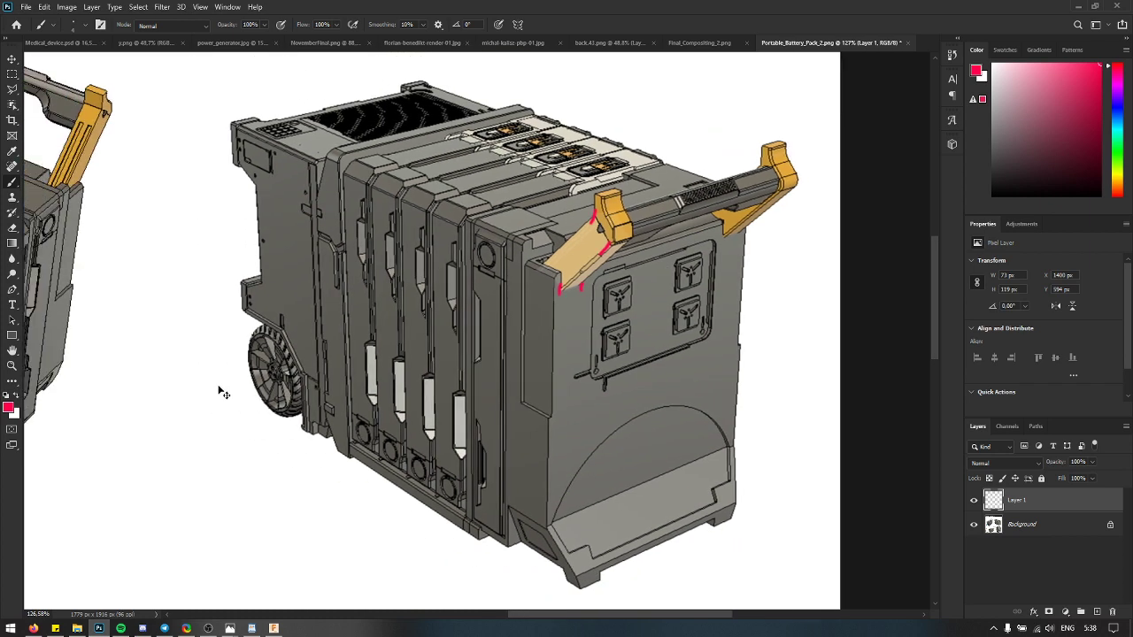
scroll(224, 398, left, 10)
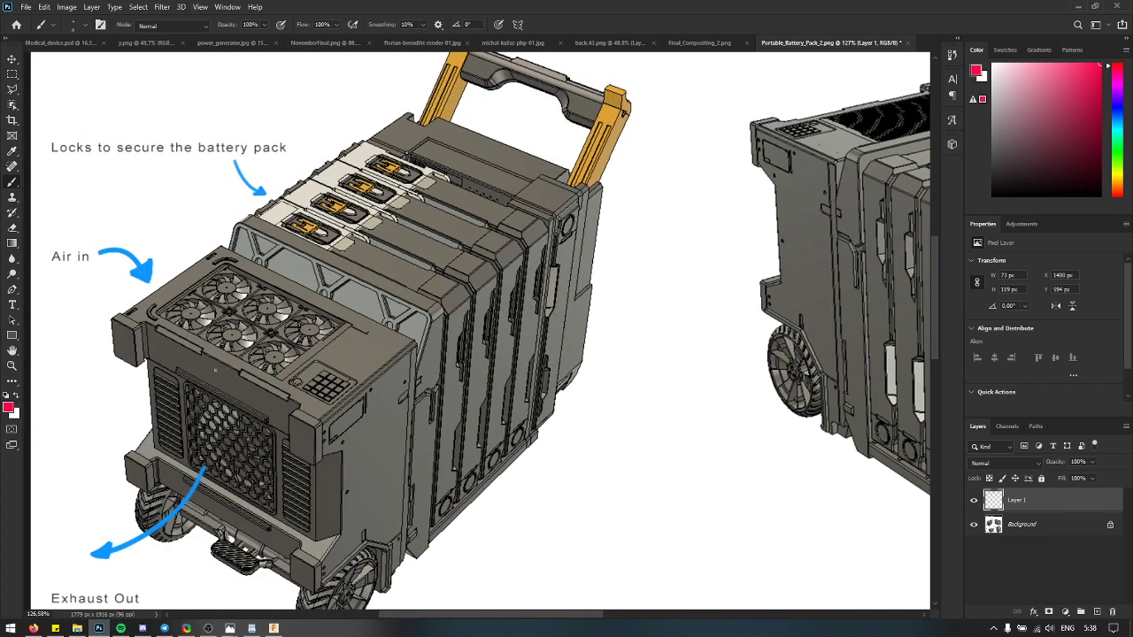
scroll(202, 333, up, 3)
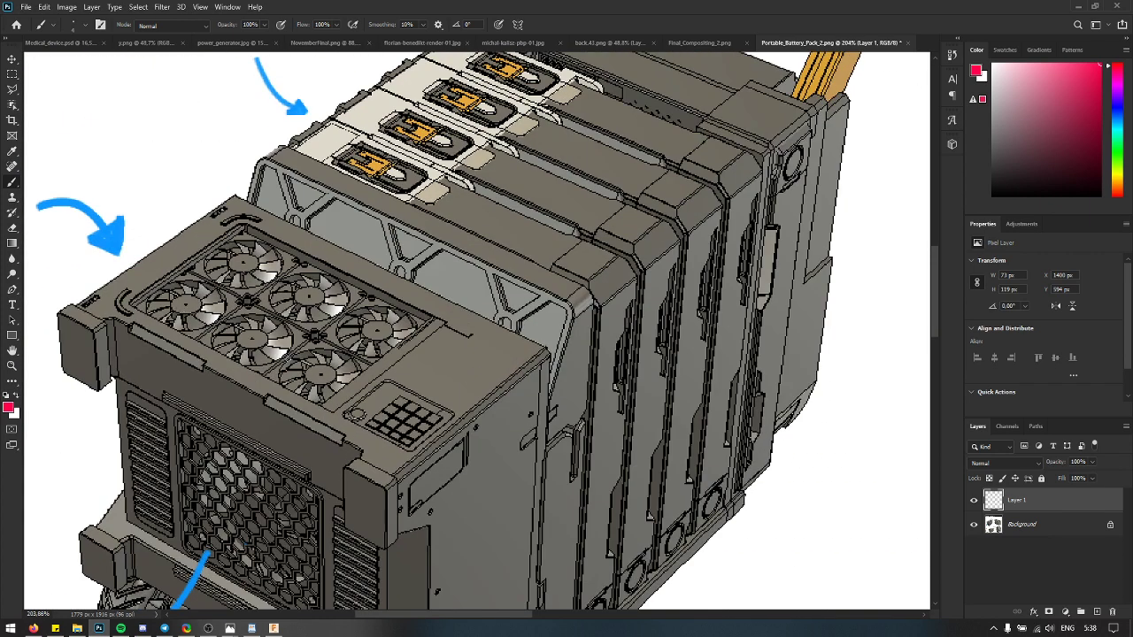
drag(315, 399, 339, 398)
shift+click(434, 317)
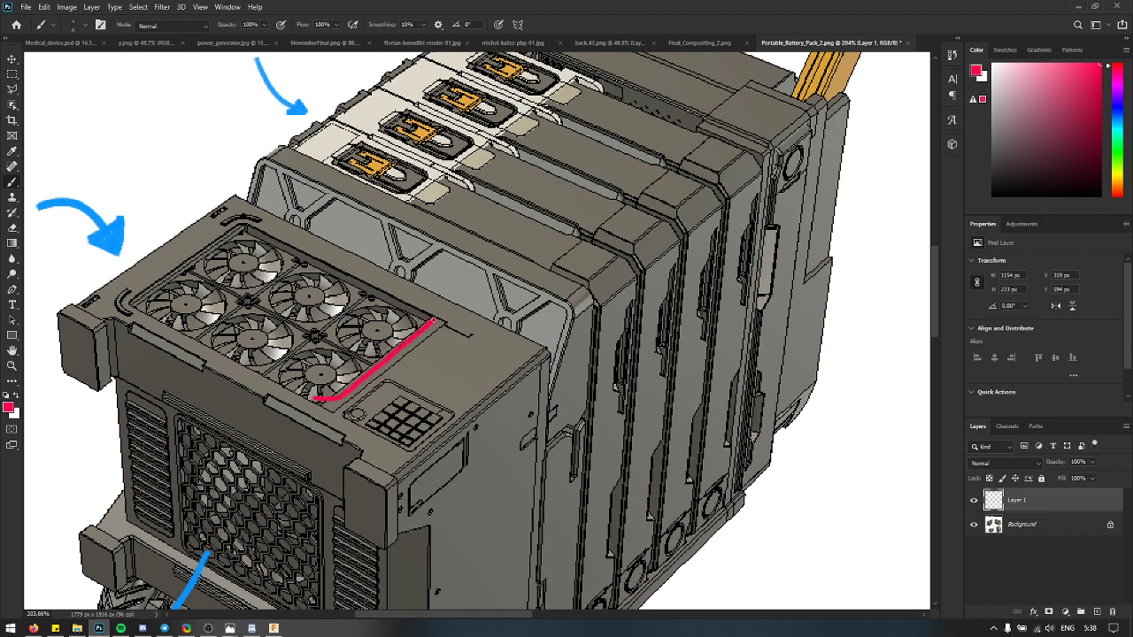
mouse_move(247, 228)
mouse_down()
mouse_move(233, 225)
mouse_move(131, 310)
mouse_up()
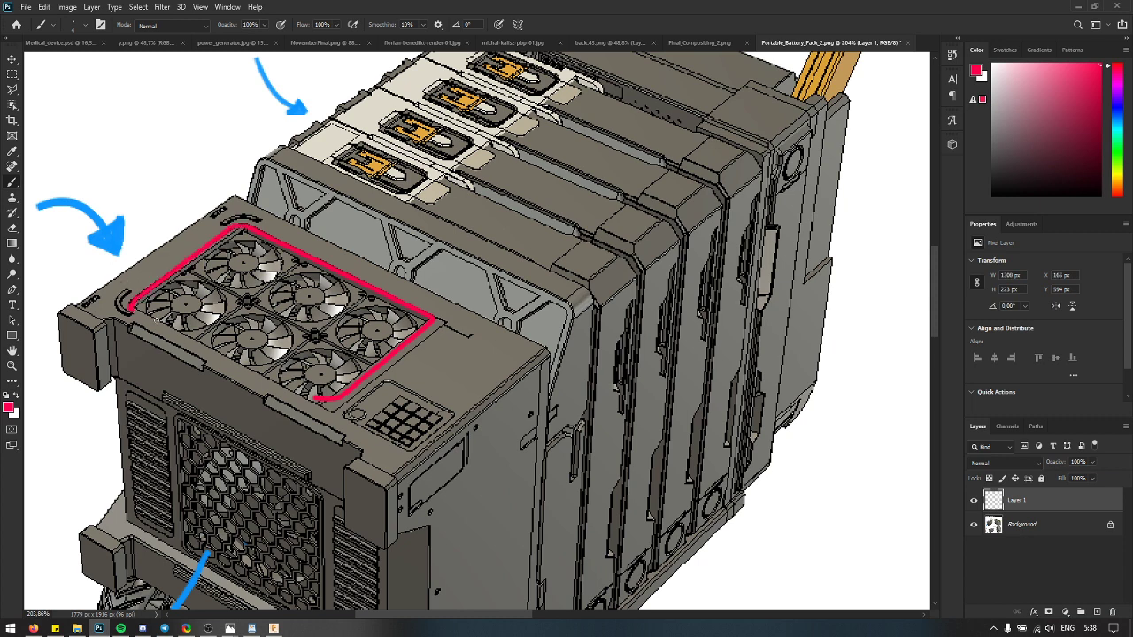
scroll(294, 477, down, 3)
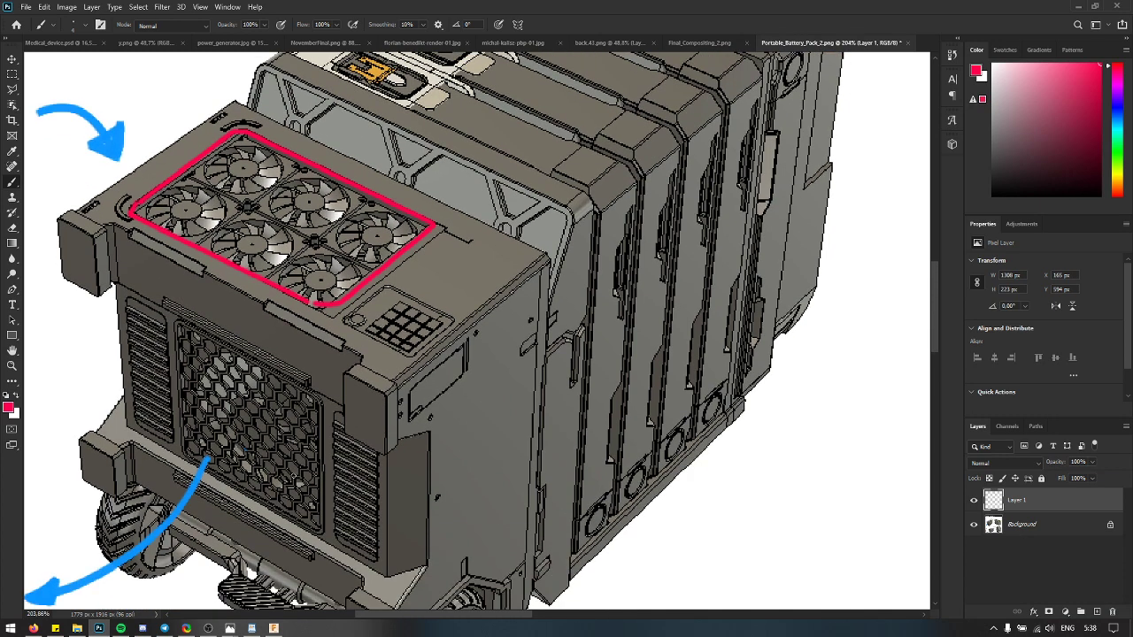
mouse_move(212, 487)
mouse_down()
mouse_move(256, 367)
mouse_move(266, 509)
mouse_up()
key(ctrl+z)
scroll(333, 497, down, 2)
scroll(385, 481, down, 1)
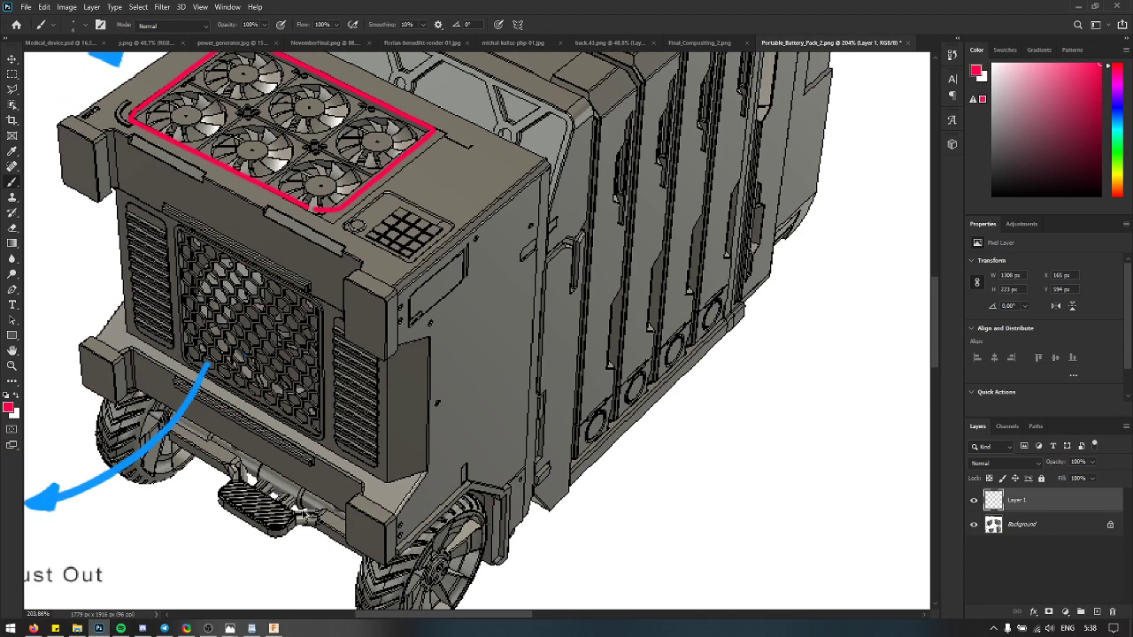
drag(267, 520, 288, 457)
key(ctrl+z)
mouse_move(205, 457)
mouse_down()
mouse_move(195, 509)
mouse_move(333, 470)
mouse_up()
key(ctrl+z)
mouse_move(184, 524)
mouse_down()
mouse_move(325, 474)
mouse_move(206, 449)
mouse_up()
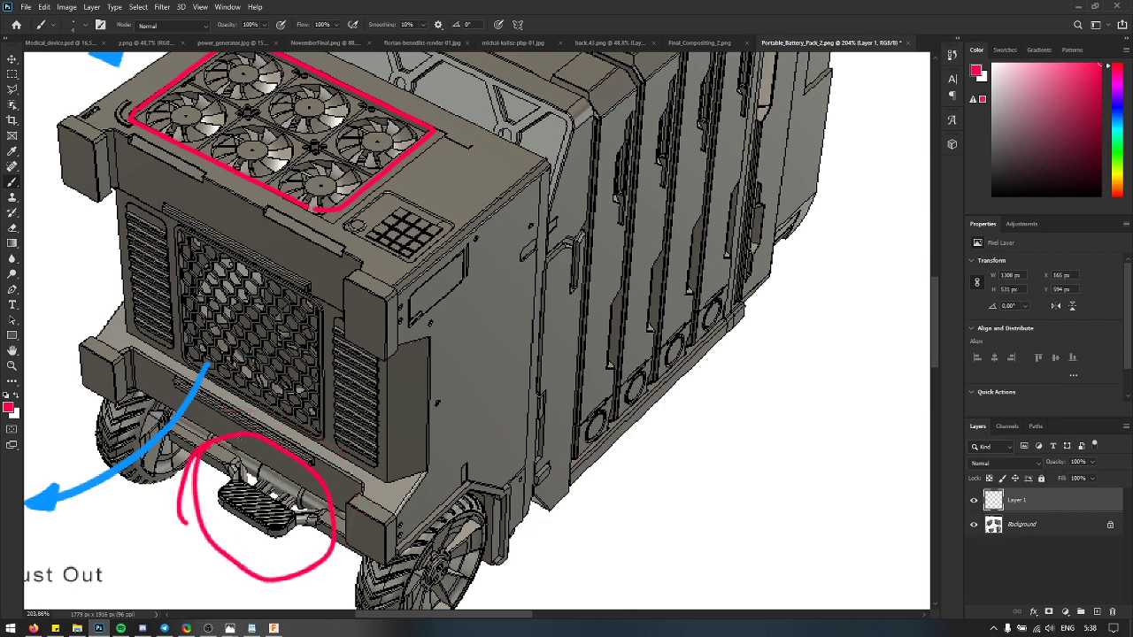
key(ctrl+z)
scroll(275, 447, down, 1)
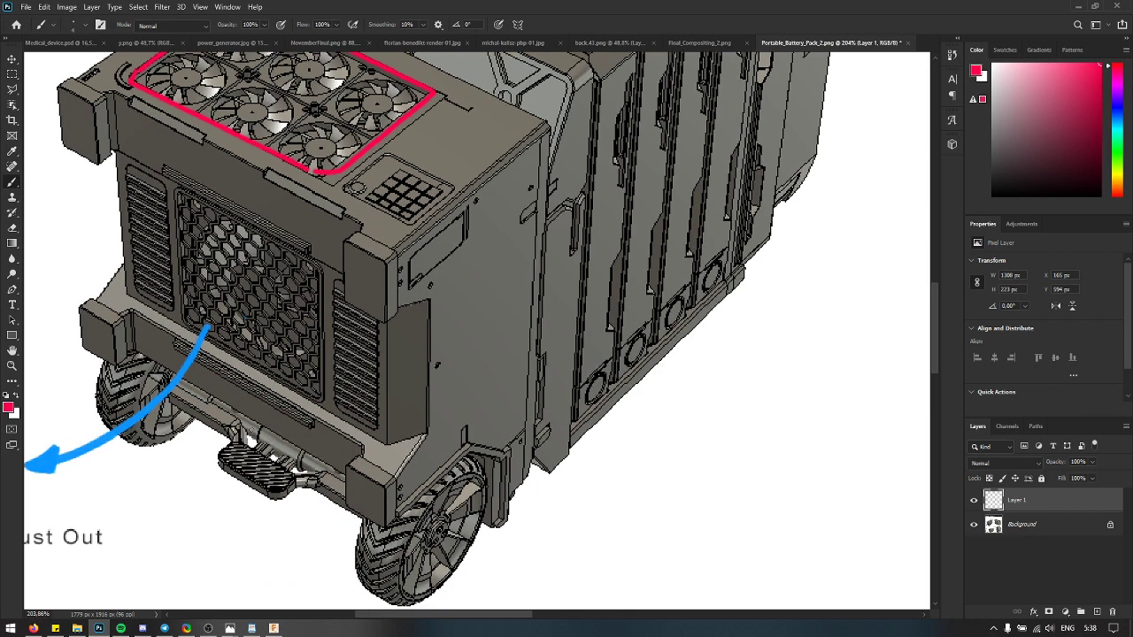
scroll(278, 463, left, 2)
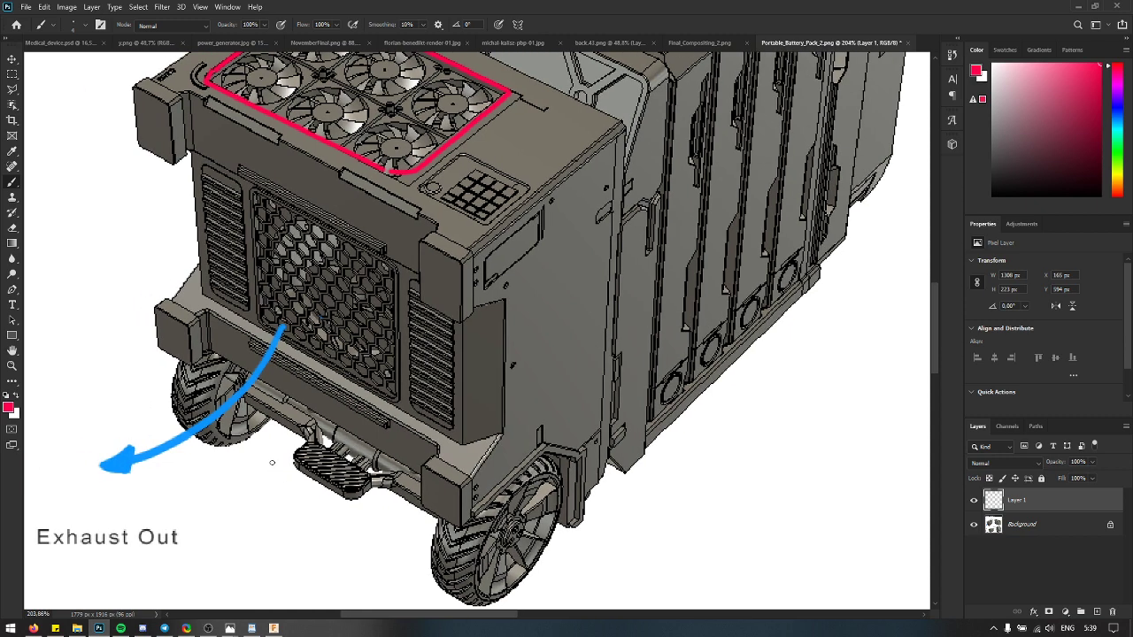
drag(436, 558, 282, 417)
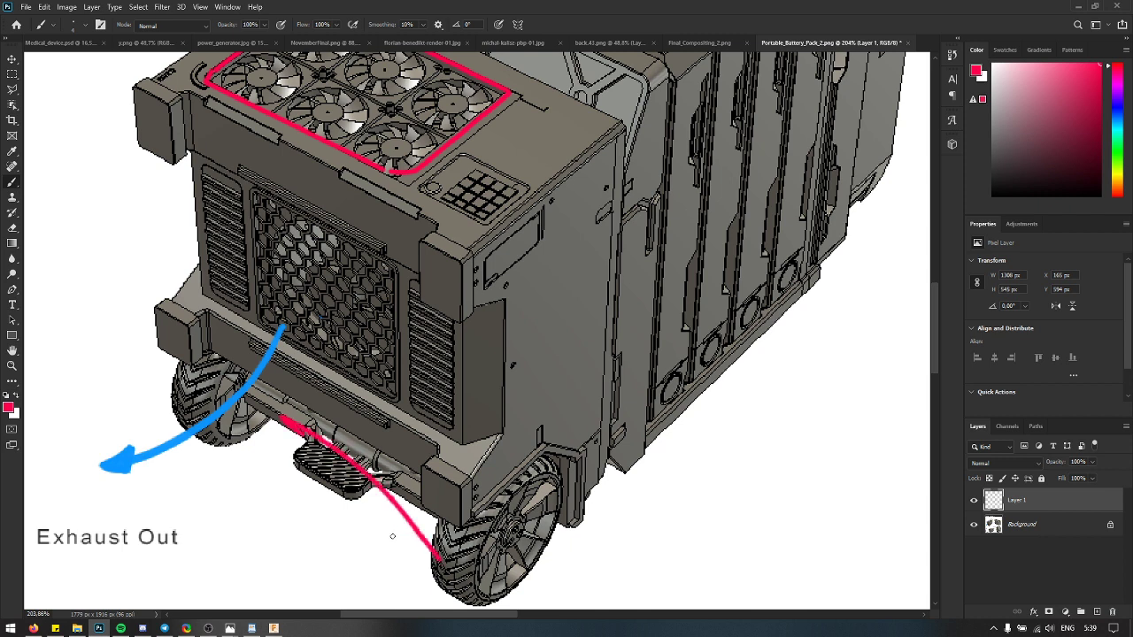
key(ctrl+z)
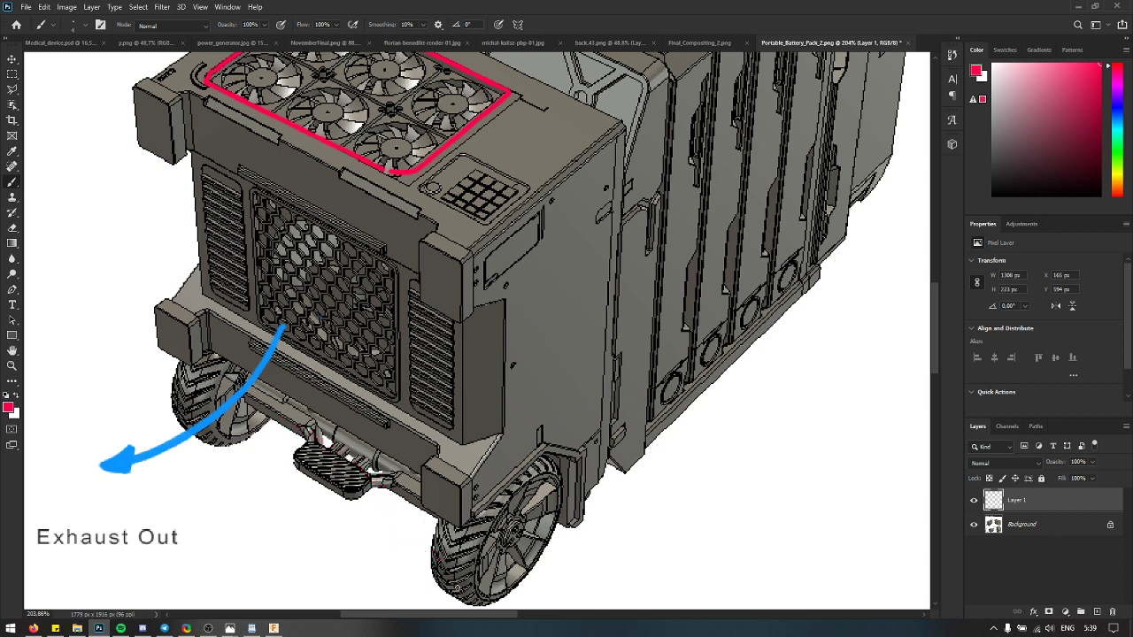
Step: Sketch red brush strokes across the tread and rim of the nearer wheel on the front view
drag(433, 549, 456, 559)
key(ctrl+z)
mouse_move(559, 496)
mouse_down()
mouse_move(509, 536)
mouse_move(472, 595)
mouse_move(494, 576)
mouse_move(500, 548)
mouse_move(542, 501)
mouse_move(564, 504)
mouse_move(456, 598)
mouse_up()
key(ctrl+z)
key(ctrl+z)
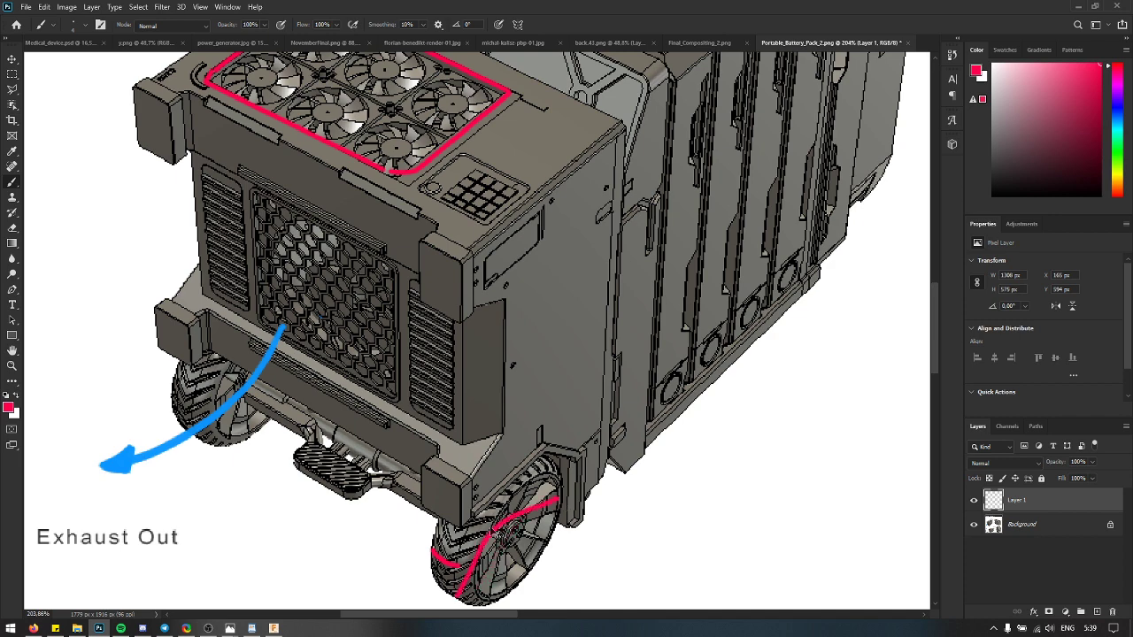
Step: Examine the front view of the battery pack, from the fan intake and side modules to the locks and handle
scroll(242, 227, up, 3)
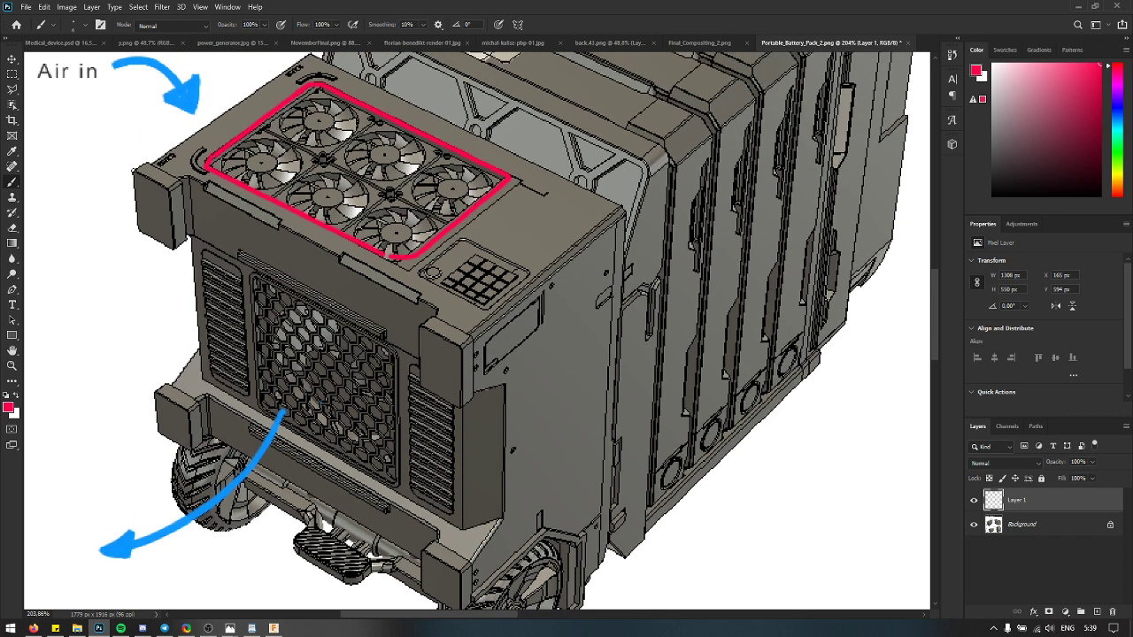
scroll(388, 280, right, 10)
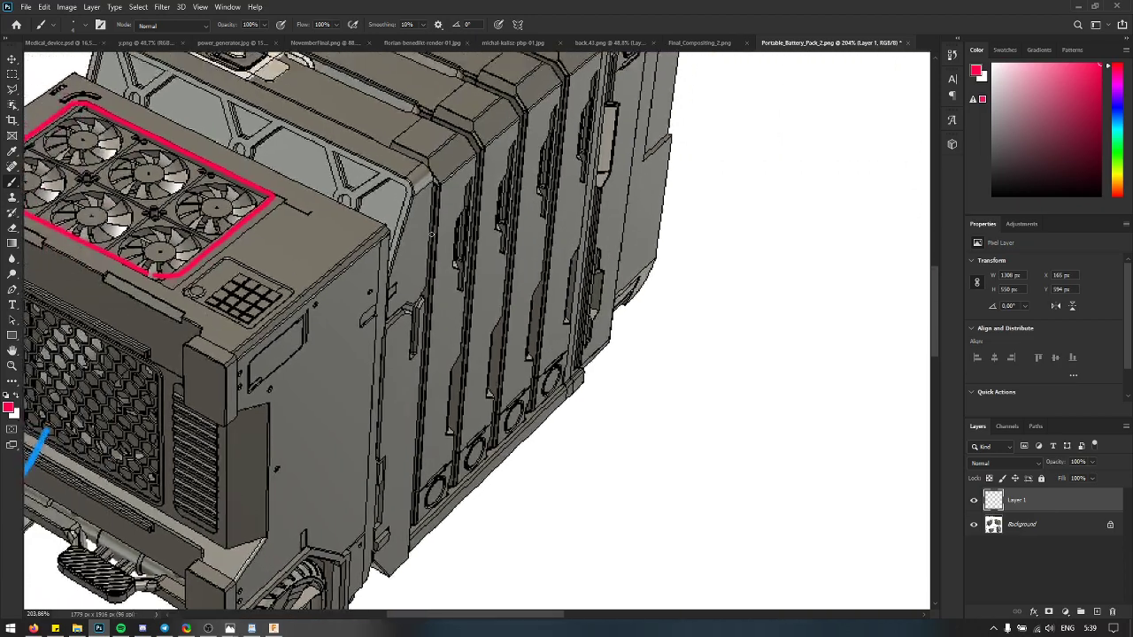
scroll(354, 279, down, 4)
scroll(301, 278, left, 3)
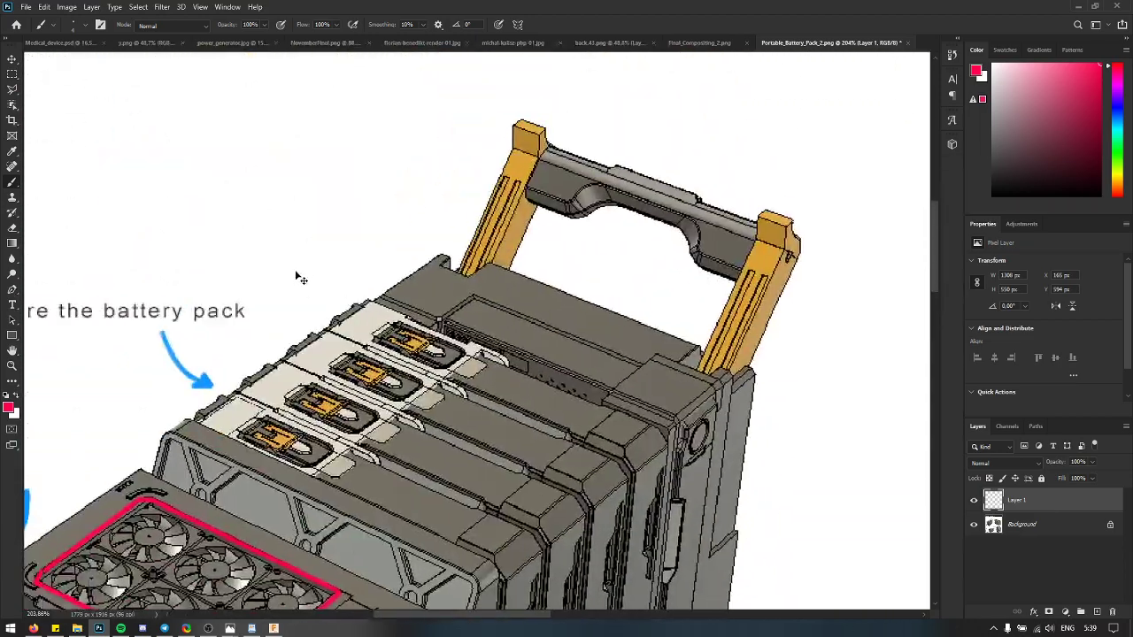
scroll(297, 279, down, 8)
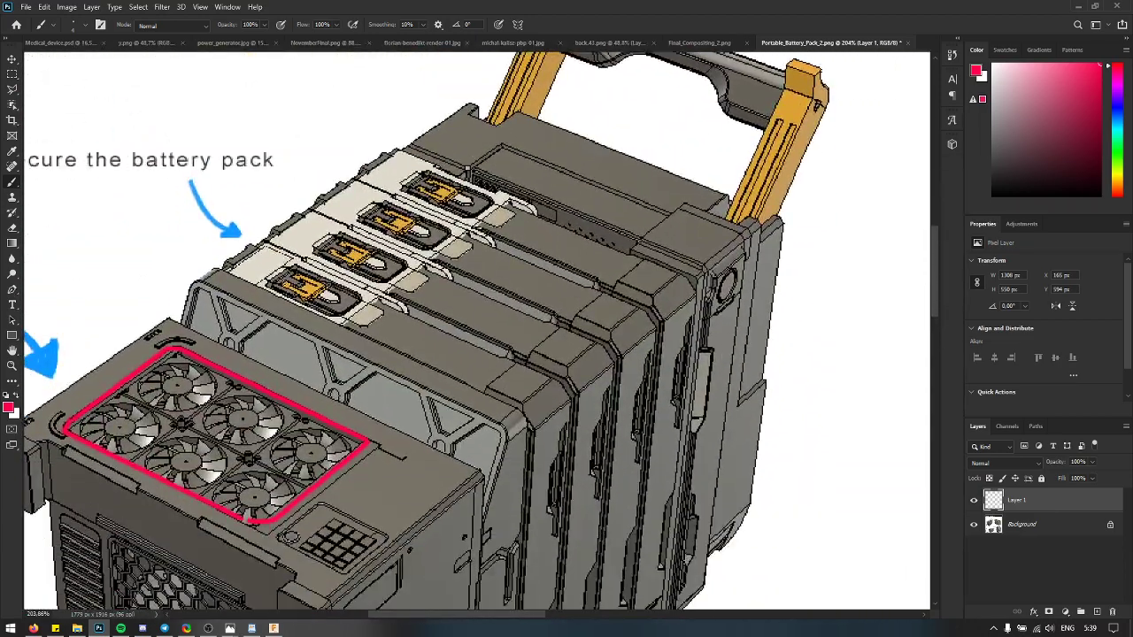
scroll(281, 295, down, 5)
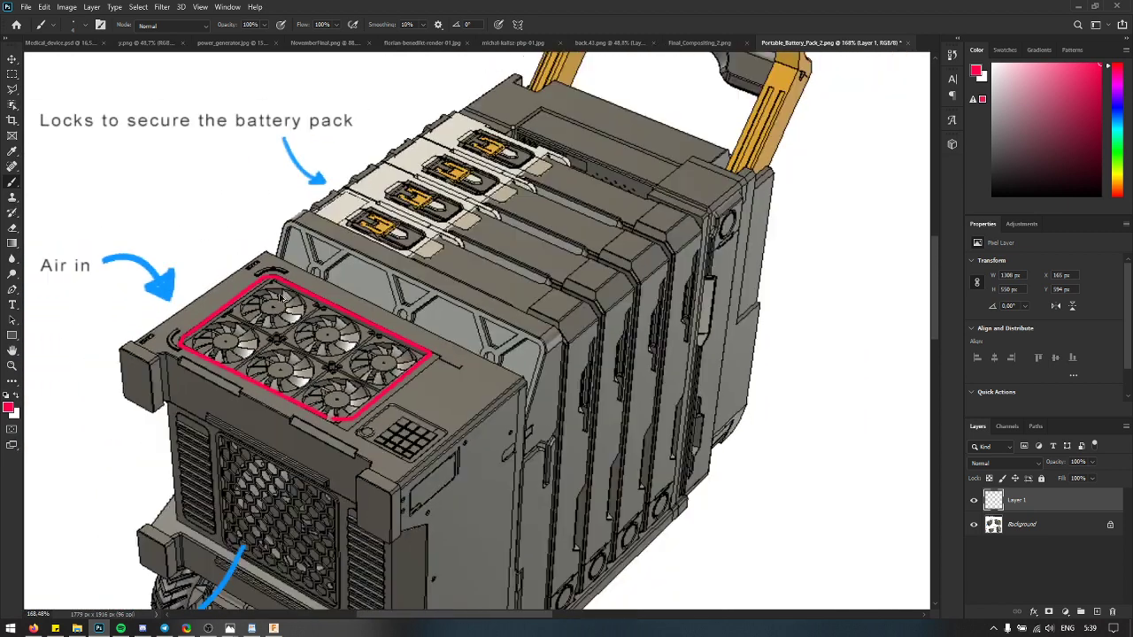
scroll(280, 304, down, 1)
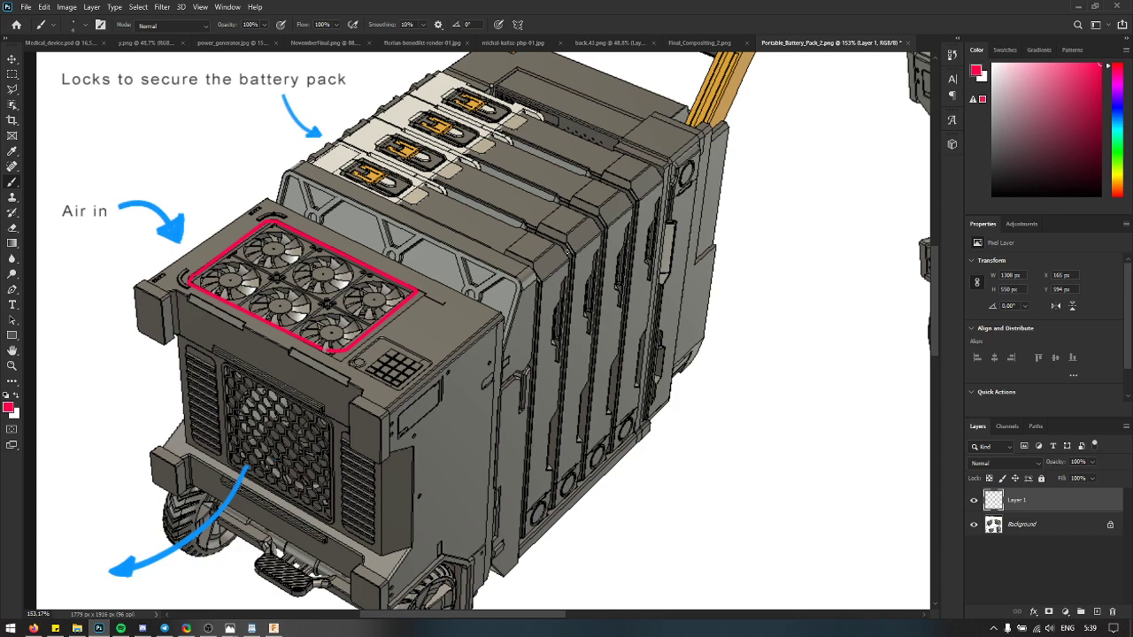
Step: Try marking the upper corner seams between the battery modules on the front view with red brush strokes
scroll(567, 250, up, 6)
drag(563, 234, 553, 276)
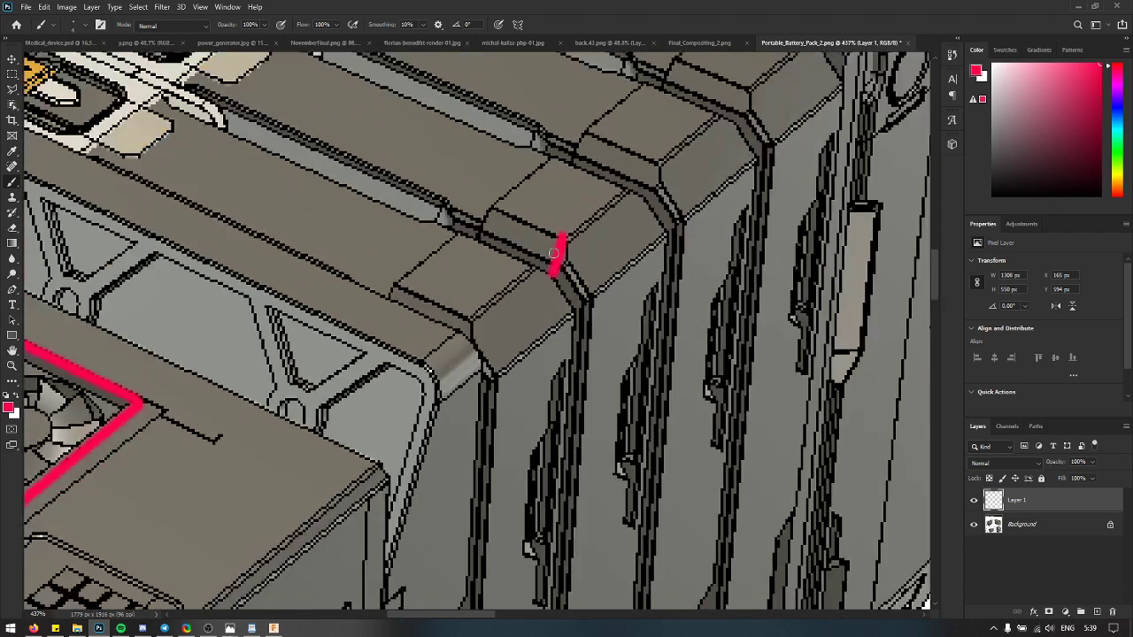
key(ctrl+z)
mouse_move(463, 208)
mouse_down()
mouse_move(493, 236)
mouse_move(561, 256)
mouse_up()
key(ctrl+z)
Step: Try circling the base of the nearer yellow handle arm on the back view with the red brush
scroll(564, 263, down, 4)
scroll(558, 319, down, 2)
scroll(550, 369, up, 3)
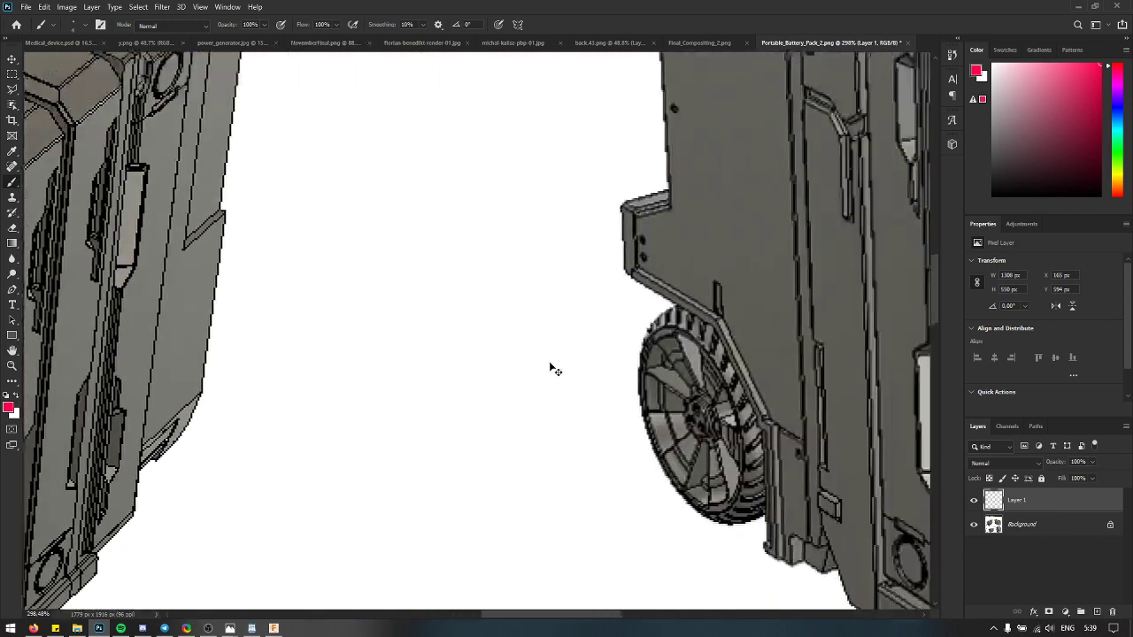
scroll(550, 369, down, 5)
scroll(545, 368, up, 2)
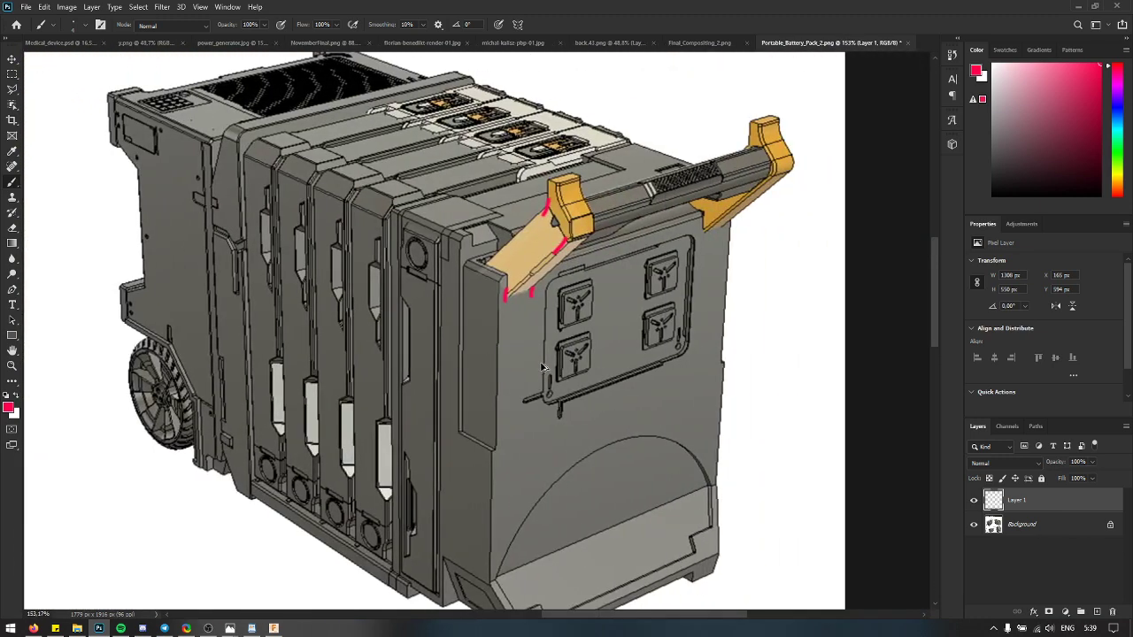
mouse_move(494, 294)
mouse_down()
mouse_move(529, 260)
mouse_move(519, 315)
mouse_move(477, 278)
mouse_move(487, 253)
mouse_move(545, 277)
mouse_move(471, 299)
mouse_up()
key(ctrl+z)
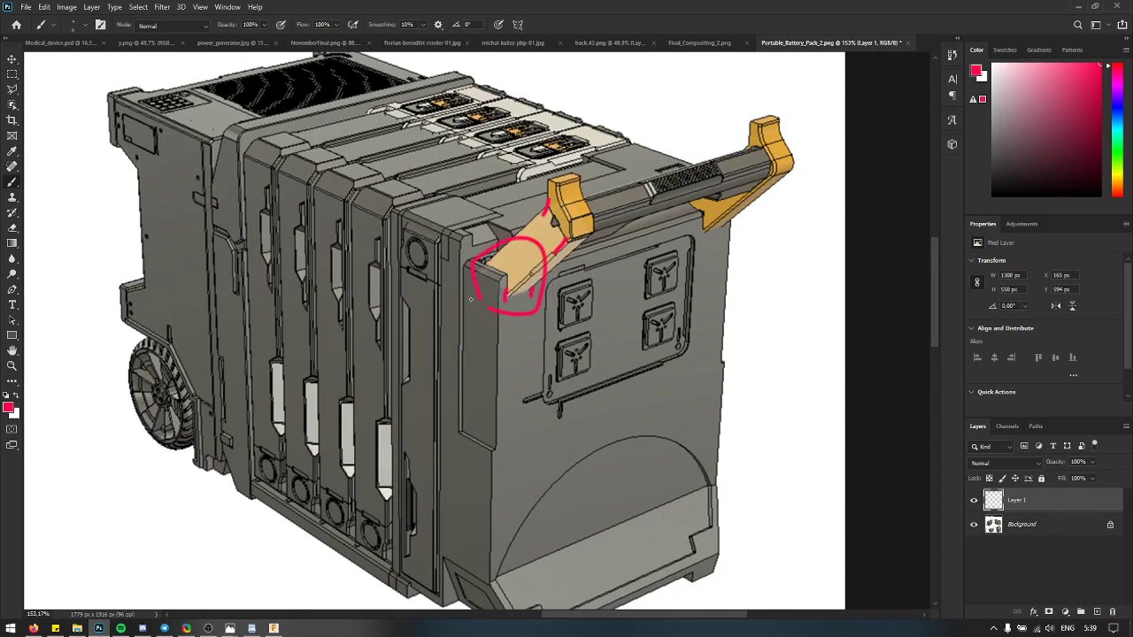
key(ctrl+z)
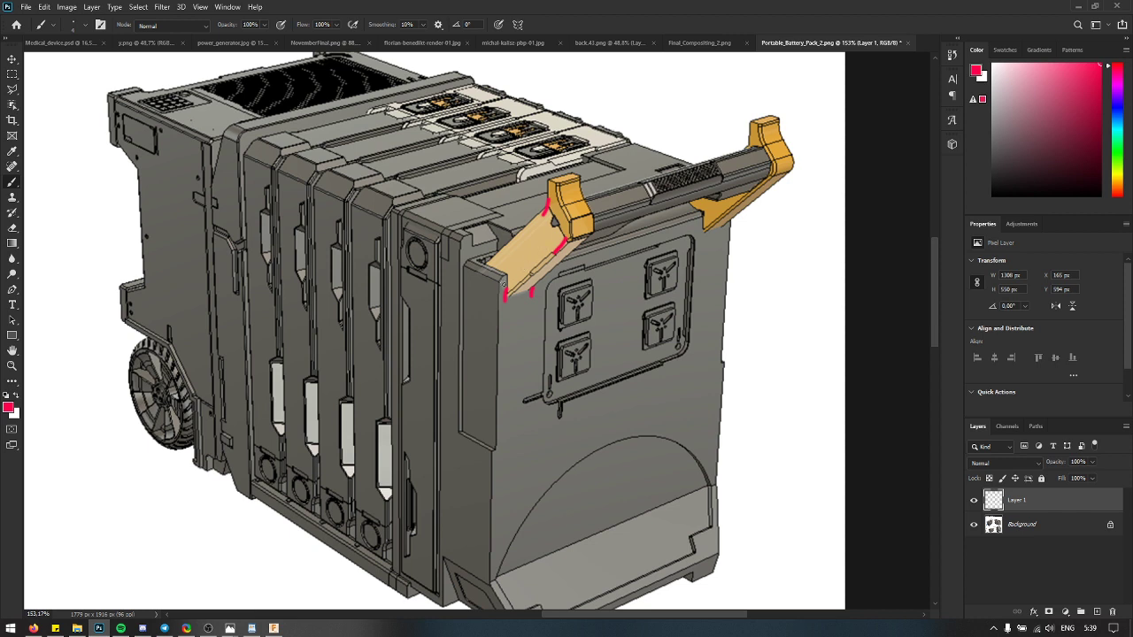
mouse_move(481, 285)
mouse_down()
mouse_move(525, 260)
mouse_move(505, 323)
mouse_up()
key(ctrl+z)
Step: Circle the joint between the nearer yellow handle arm and its bracket on the back view in red
mouse_move(541, 227)
mouse_down()
mouse_move(582, 208)
mouse_move(589, 228)
mouse_move(551, 255)
mouse_move(543, 225)
mouse_up()
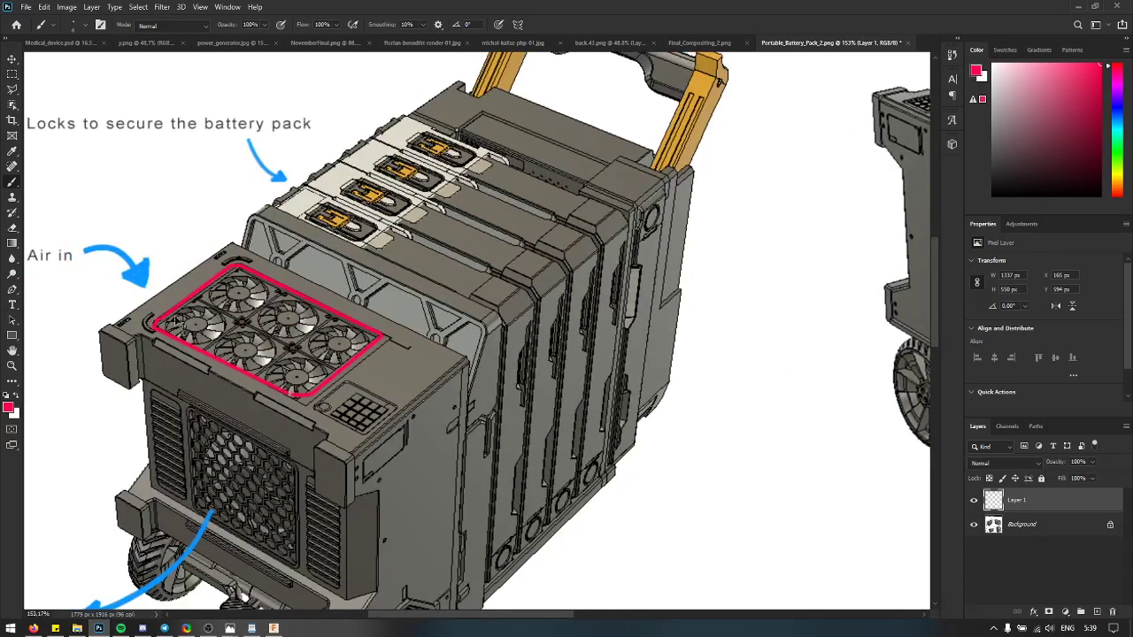
scroll(491, 335, down, 6)
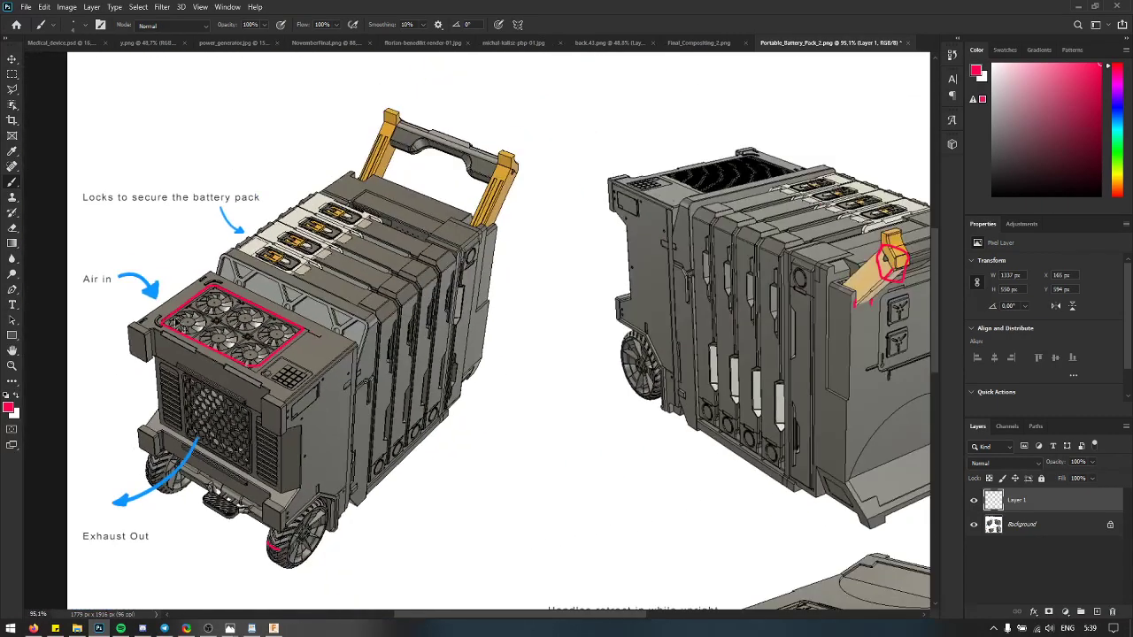
Step: Draw a small red square on the side panel beside the nearer yellow handle bracket of the upright view
scroll(491, 335, up, 6)
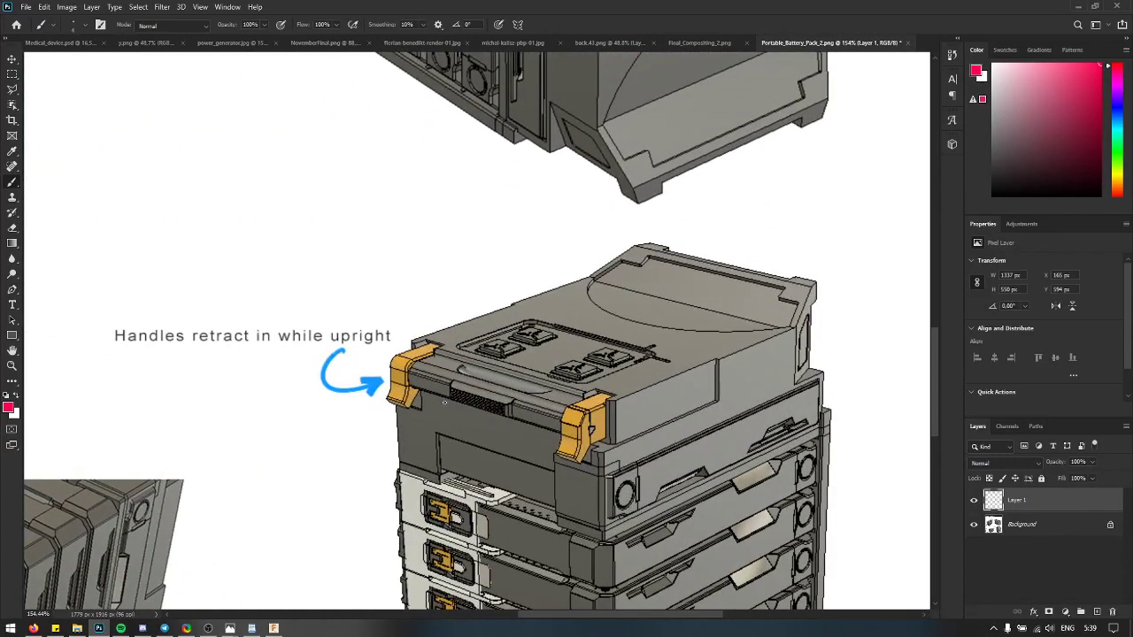
scroll(469, 394, down, 2)
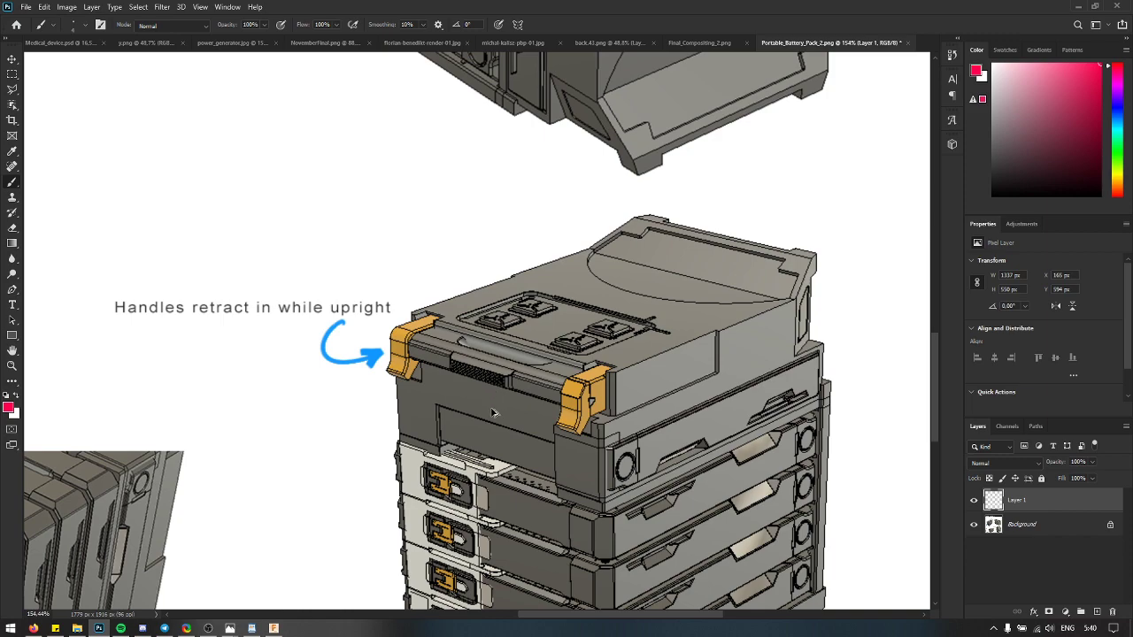
scroll(494, 413, down, 4)
scroll(481, 425, up, 3)
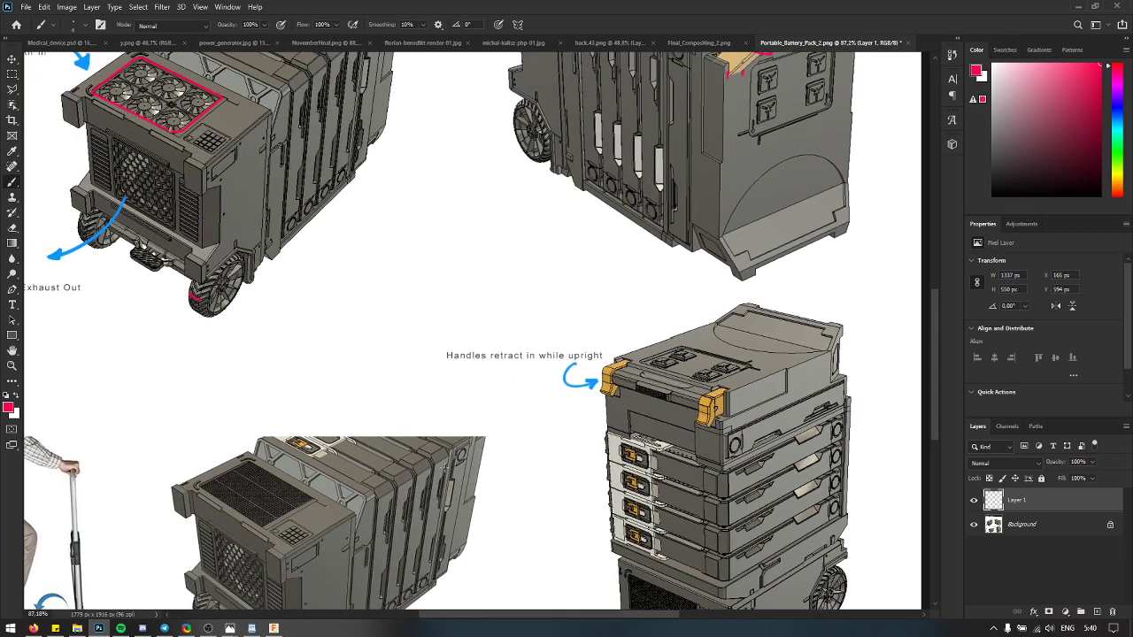
scroll(518, 392, down, 3)
scroll(757, 307, up, 3)
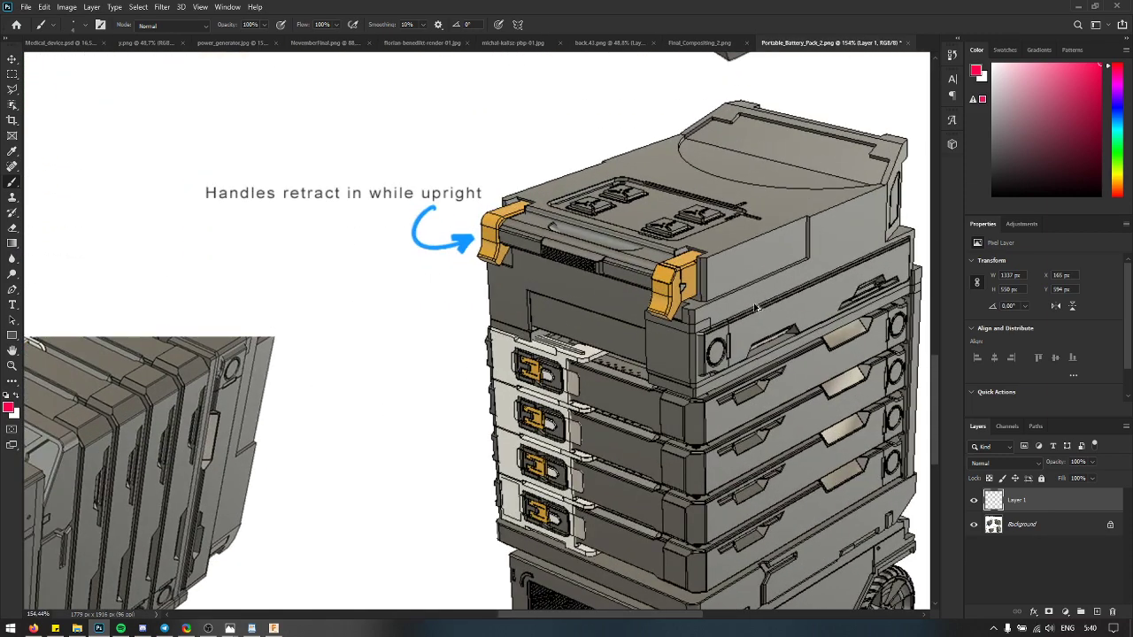
scroll(775, 258, up, 2)
scroll(759, 212, right, 1)
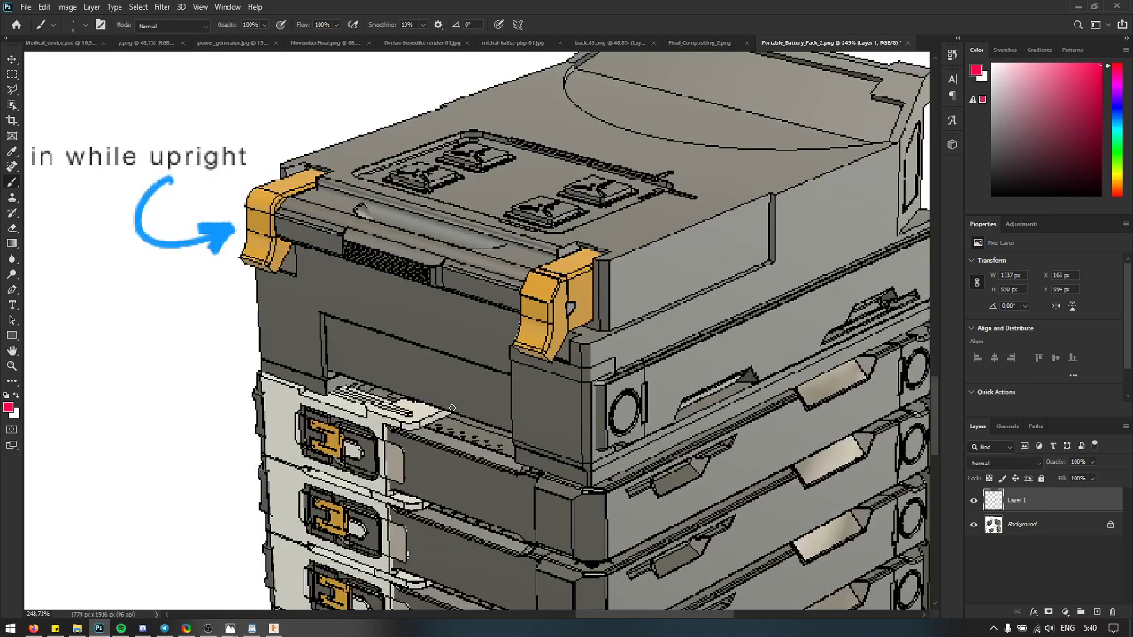
mouse_move(602, 276)
mouse_down()
mouse_move(629, 265)
mouse_move(627, 299)
mouse_move(603, 309)
mouse_move(600, 278)
mouse_move(634, 292)
mouse_move(670, 257)
mouse_up()
key(ctrl+z)
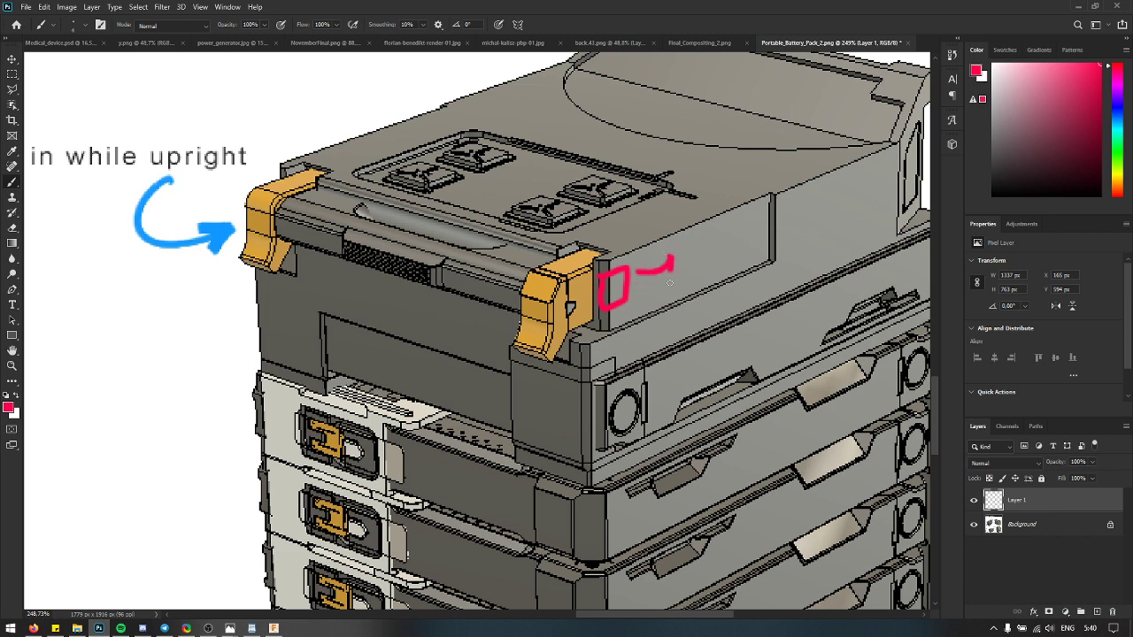
key(ctrl+z)
Step: Try tracing the vertical seam and lower edge of the top side panel on the upright view with straight red lines
drag(776, 189, 776, 264)
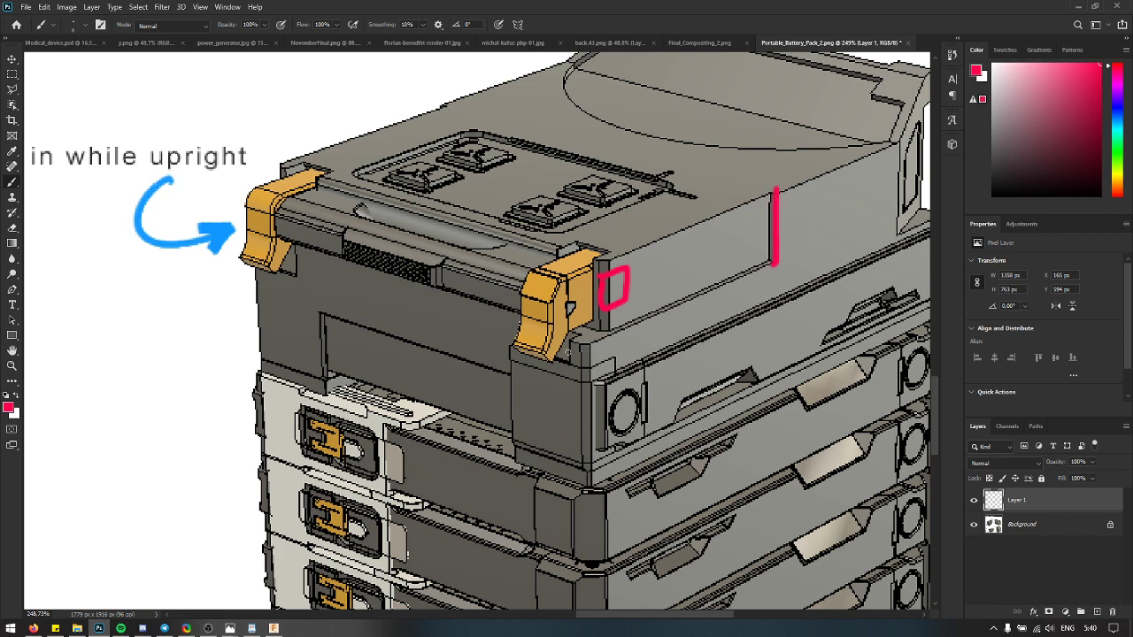
shift+click(585, 349)
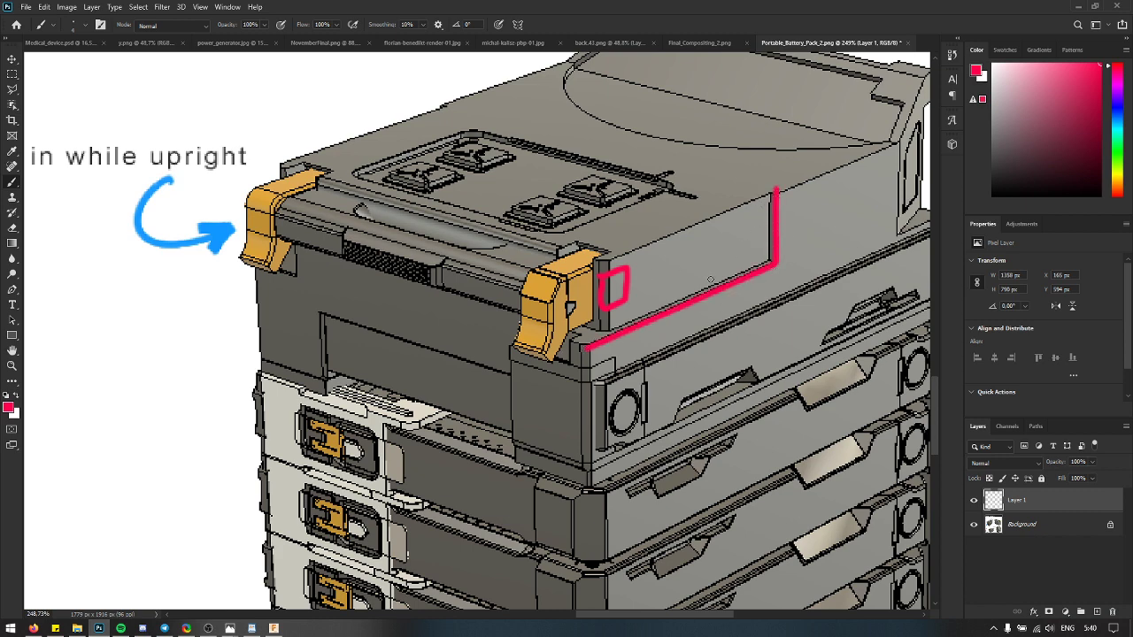
key(ctrl+z)
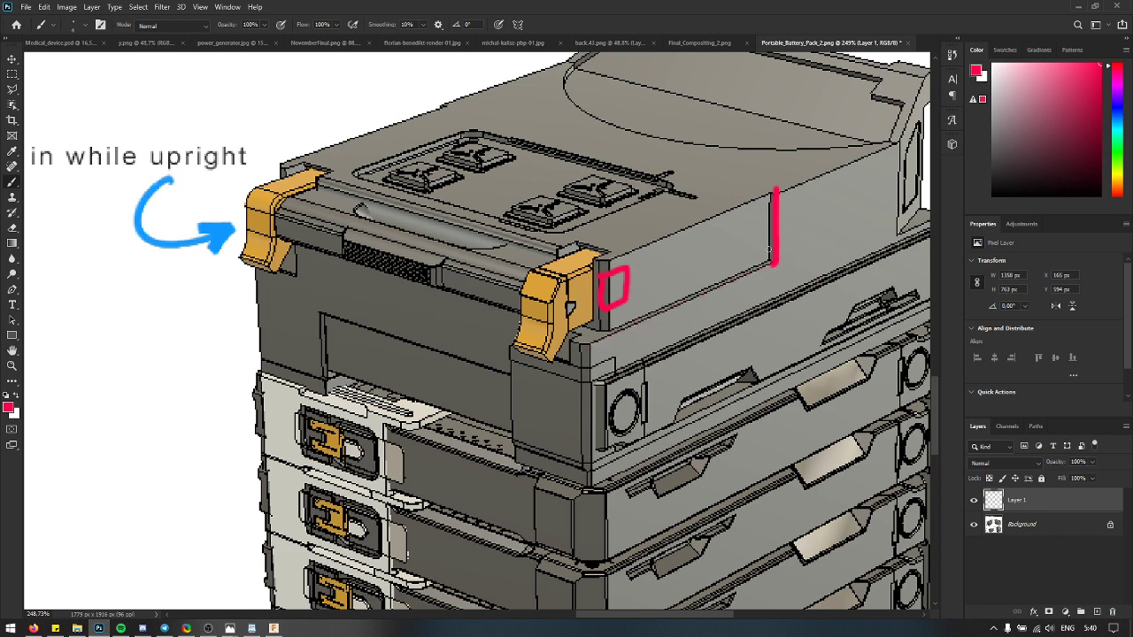
key(ctrl+z)
Step: Mark both ends of the top side panel's vertical seam on the upright view with short red brush strokes
drag(754, 198, 774, 199)
scroll(450, 250, down, 5)
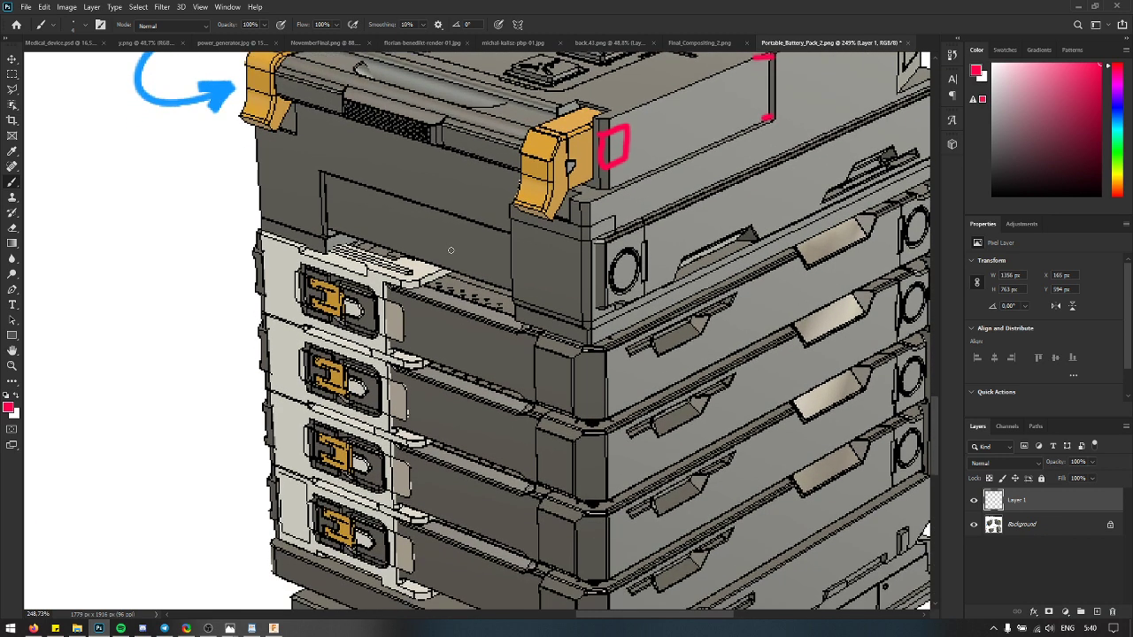
scroll(451, 251, down, 1)
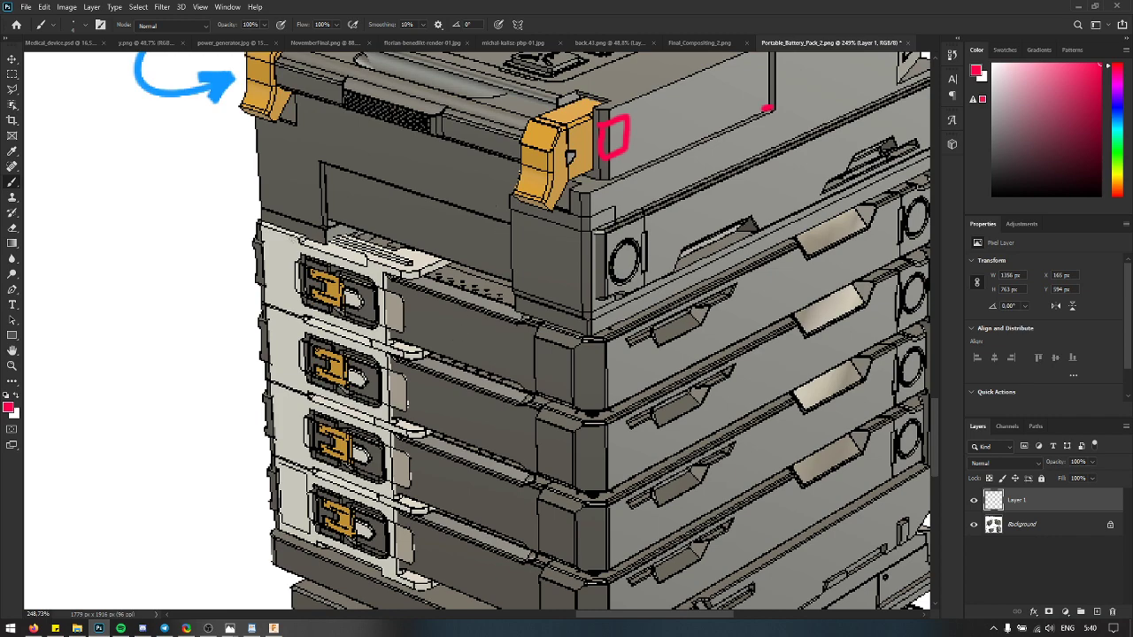
Step: Try drawing straight vertical red lines across the dark intake grille on the base of the upright view
scroll(293, 241, down, 5)
scroll(280, 333, down, 15)
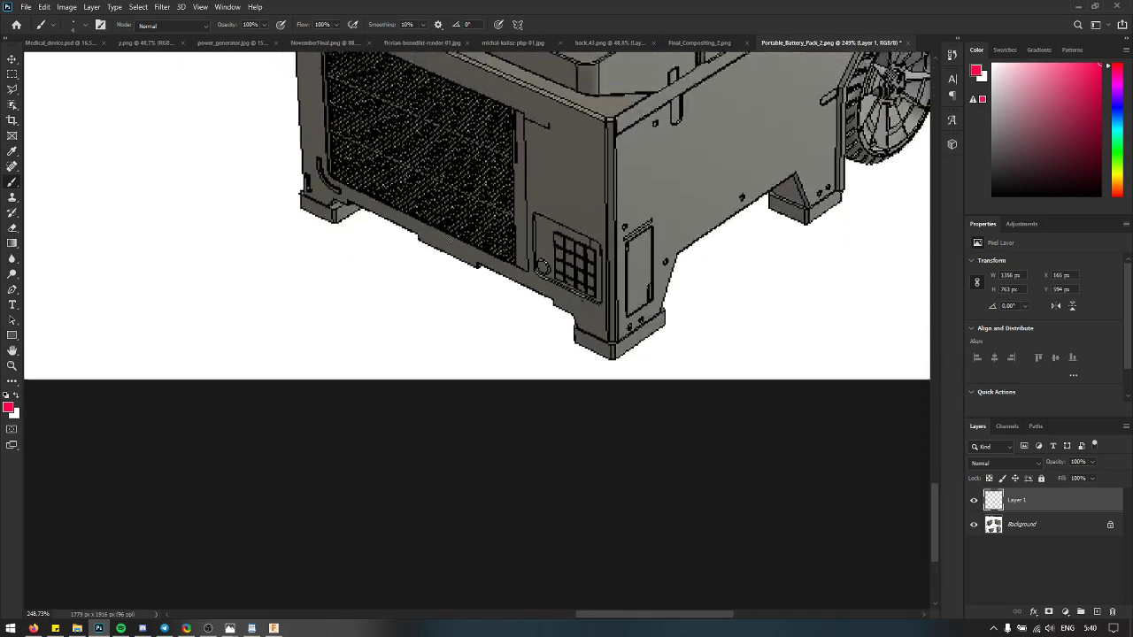
scroll(453, 248, up, 2)
scroll(496, 195, up, 1)
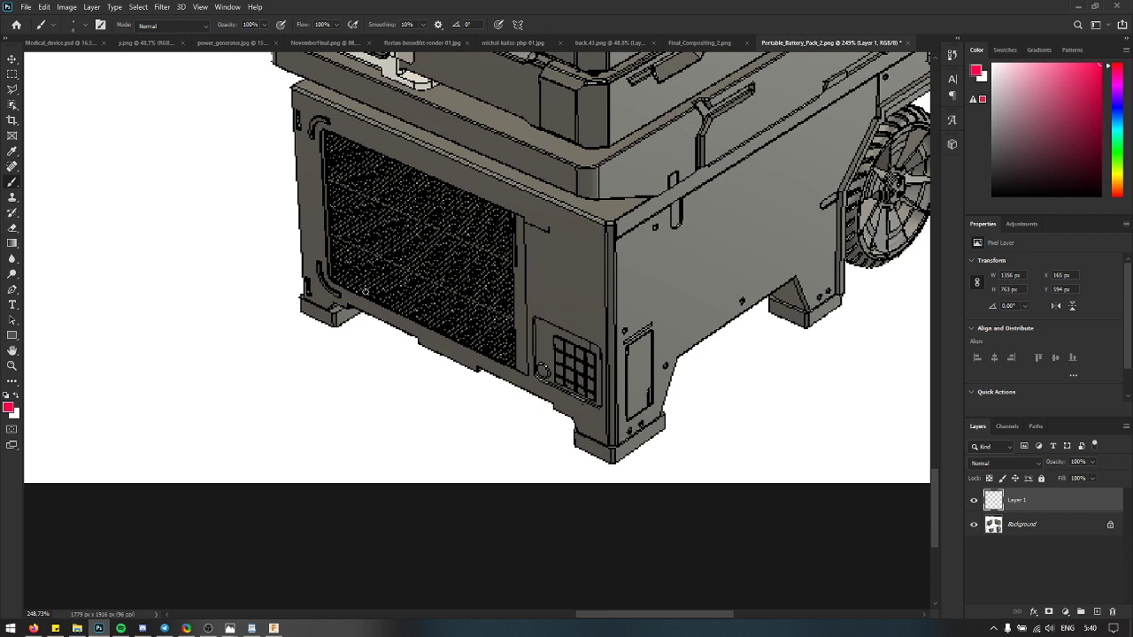
shift+click(359, 288)
shift+click(358, 166)
key(ctrl+z)
key(ctrl+z)
click(350, 143)
shift+click(350, 294)
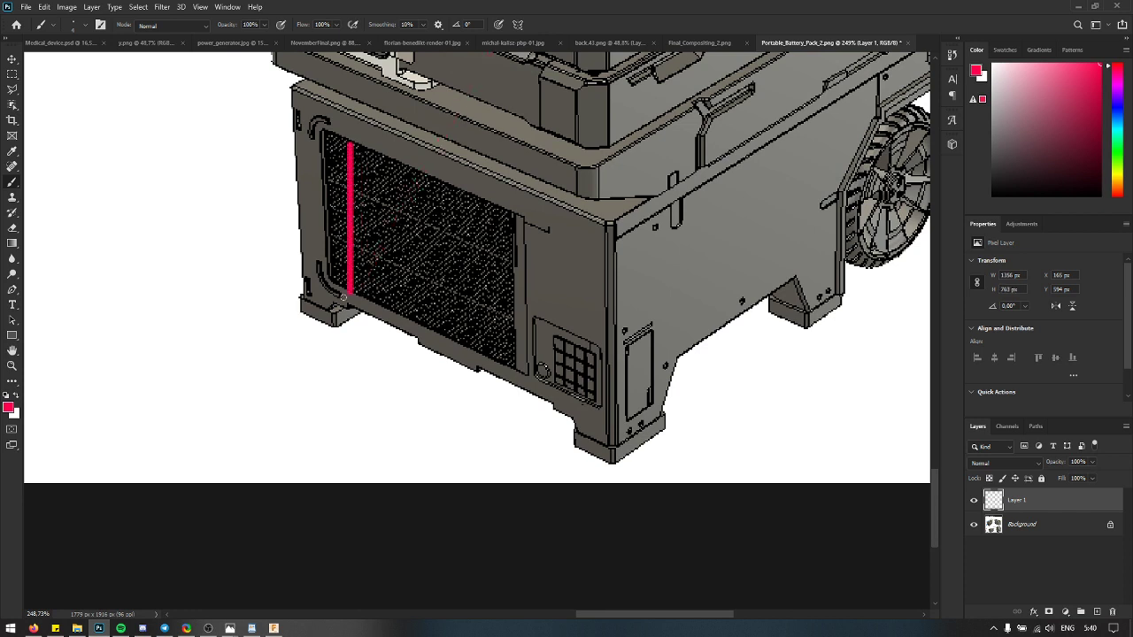
key(ctrl+z)
key(ctrl+z)
drag(364, 294, 366, 179)
key(ctrl+z)
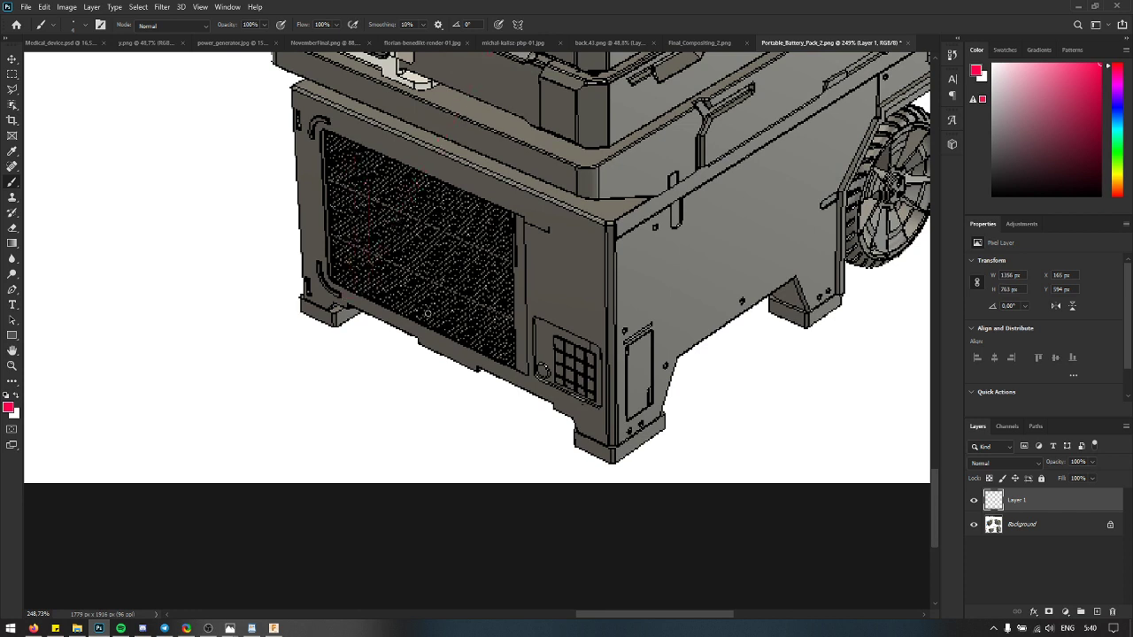
Step: Look at the marked-up back.43.png for comparison and return to Portable_Battery_Pack_2.png
scroll(511, 381, down, 1)
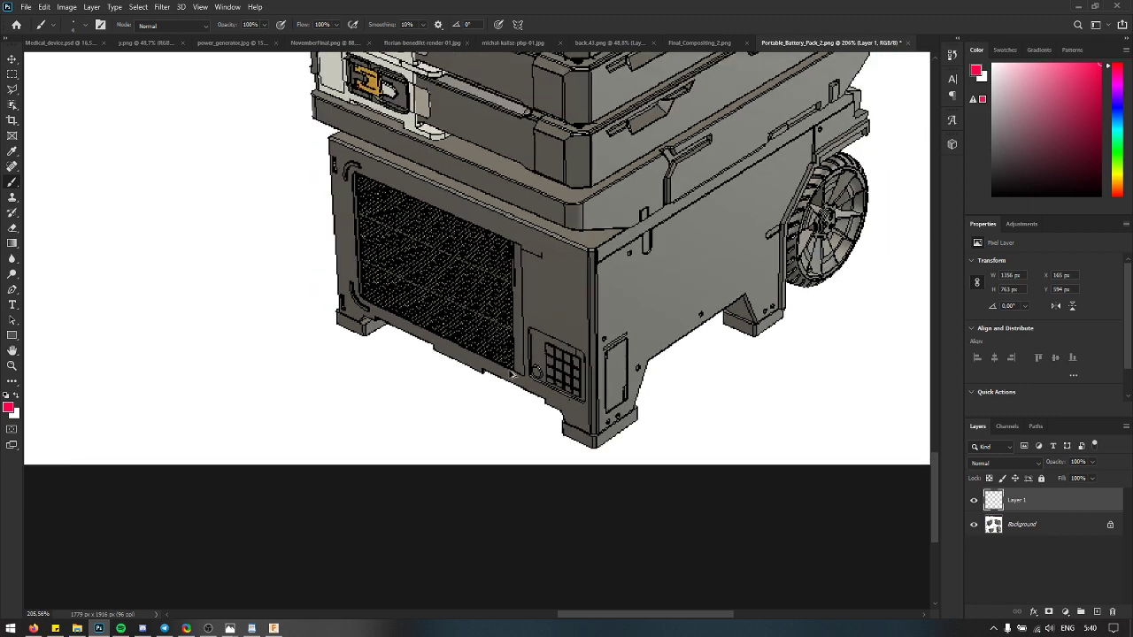
scroll(519, 353, up, 1)
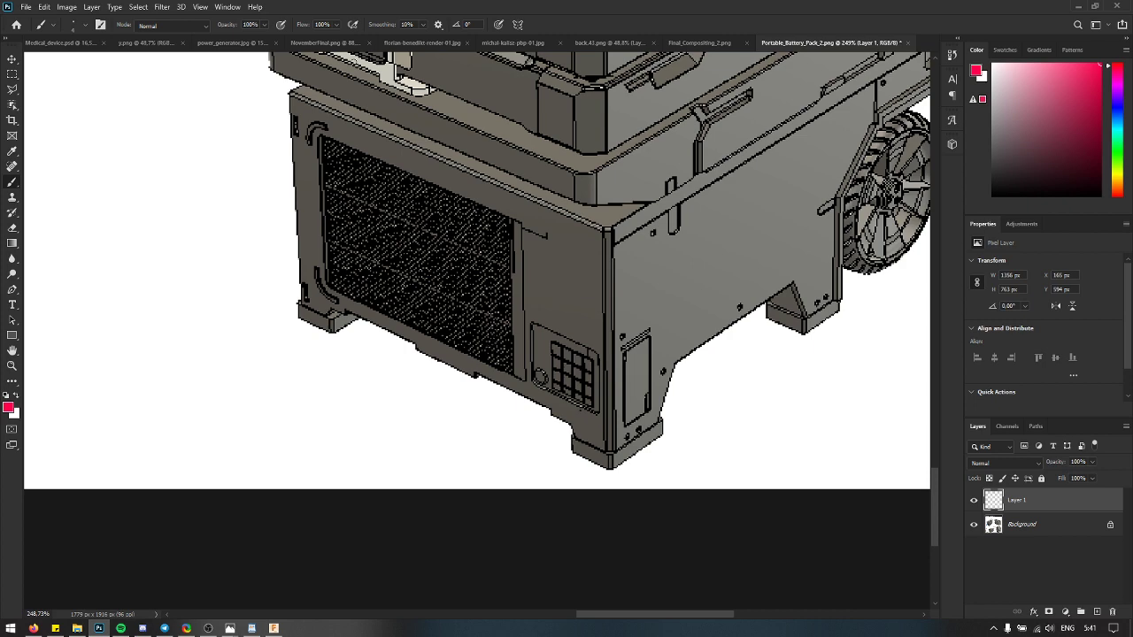
click(704, 42)
click(588, 42)
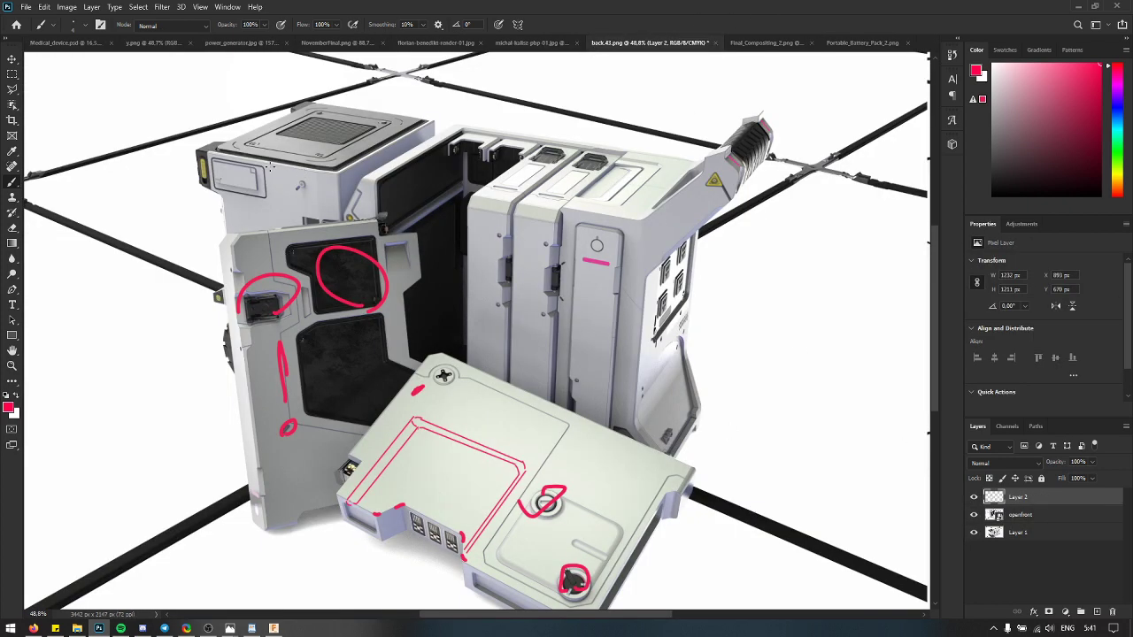
click(862, 43)
Step: Compare the intake grille on the upright view's base with the one on the neighbouring pedal view
scroll(485, 382, up, 2)
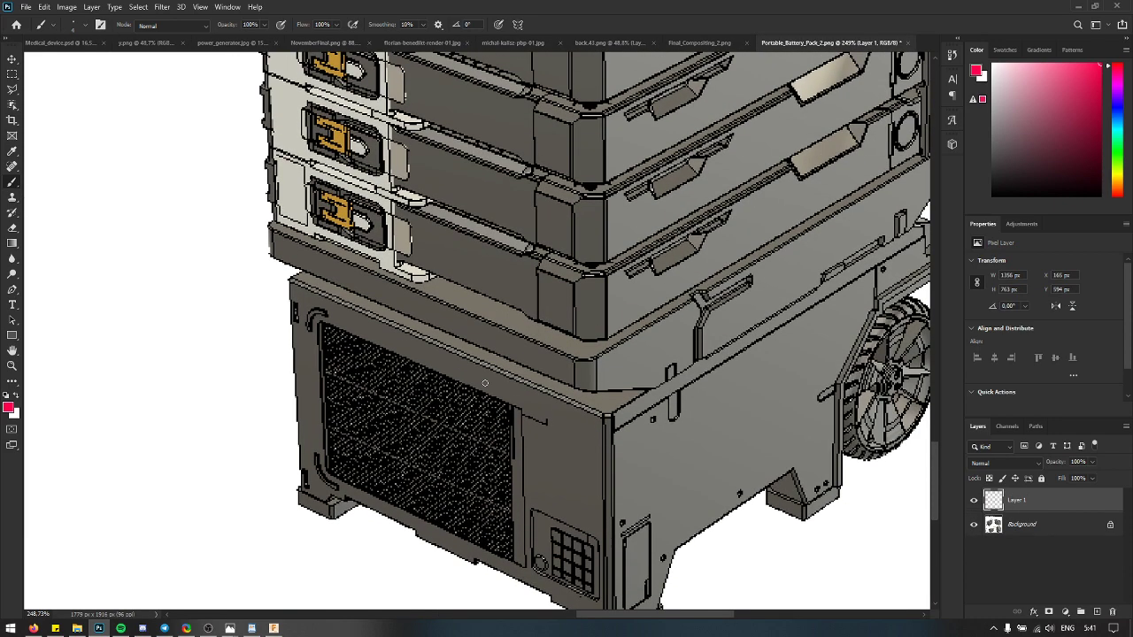
scroll(462, 447, down, 4)
scroll(460, 456, left, 4)
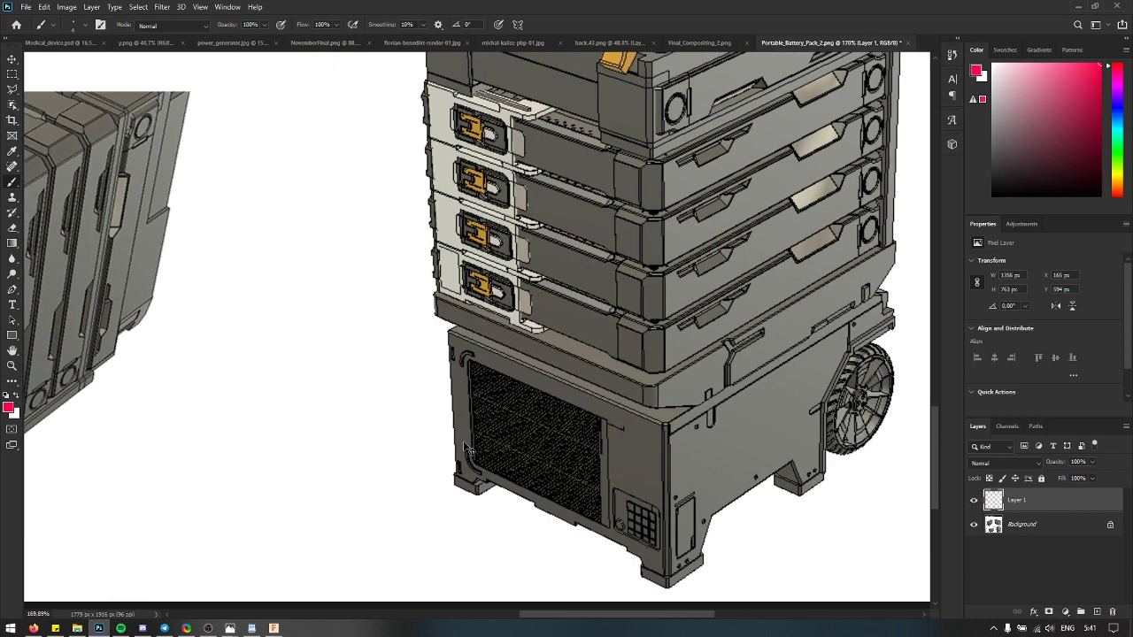
scroll(458, 459, left, 5)
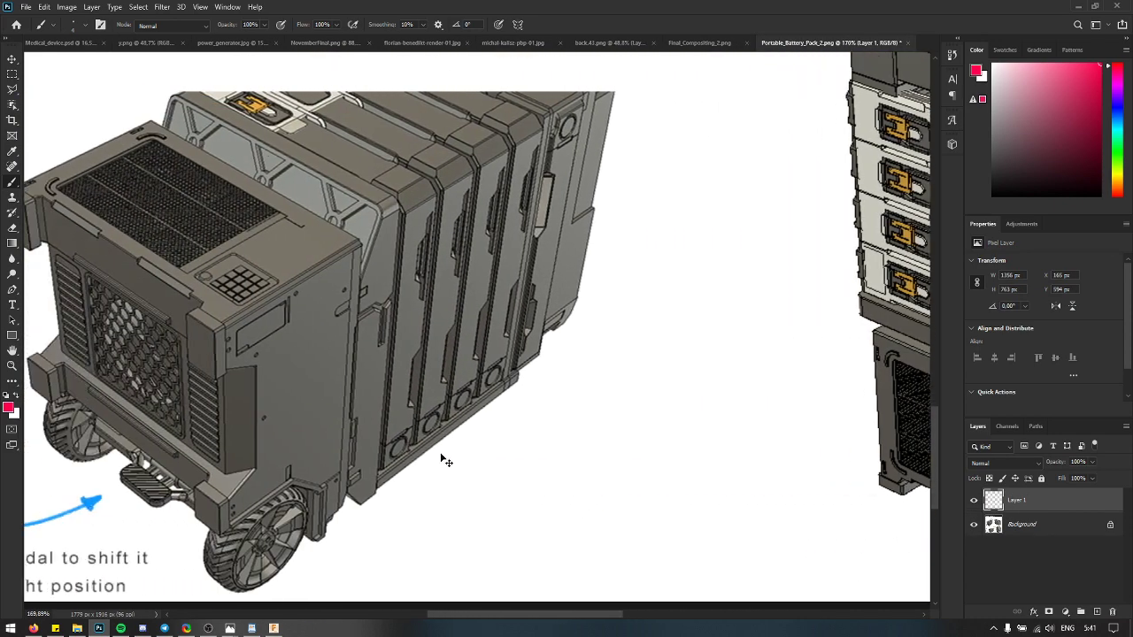
scroll(164, 188, left, 1)
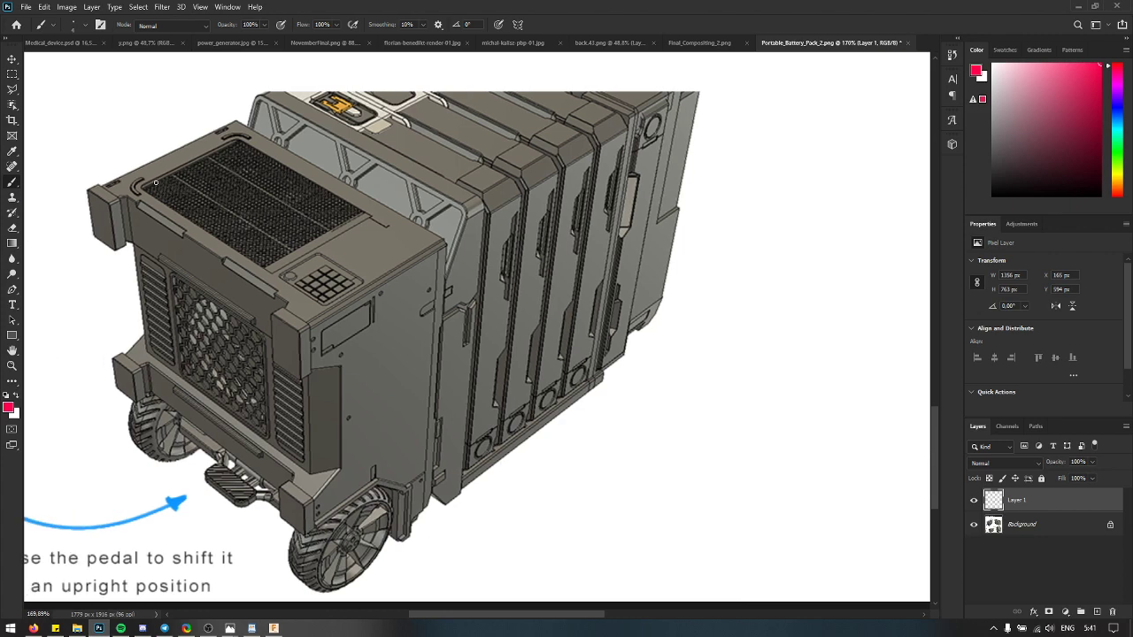
Step: Look over the pedal view and the two large perspective views on the Portable Battery Pack sheet
scroll(316, 331, down, 1)
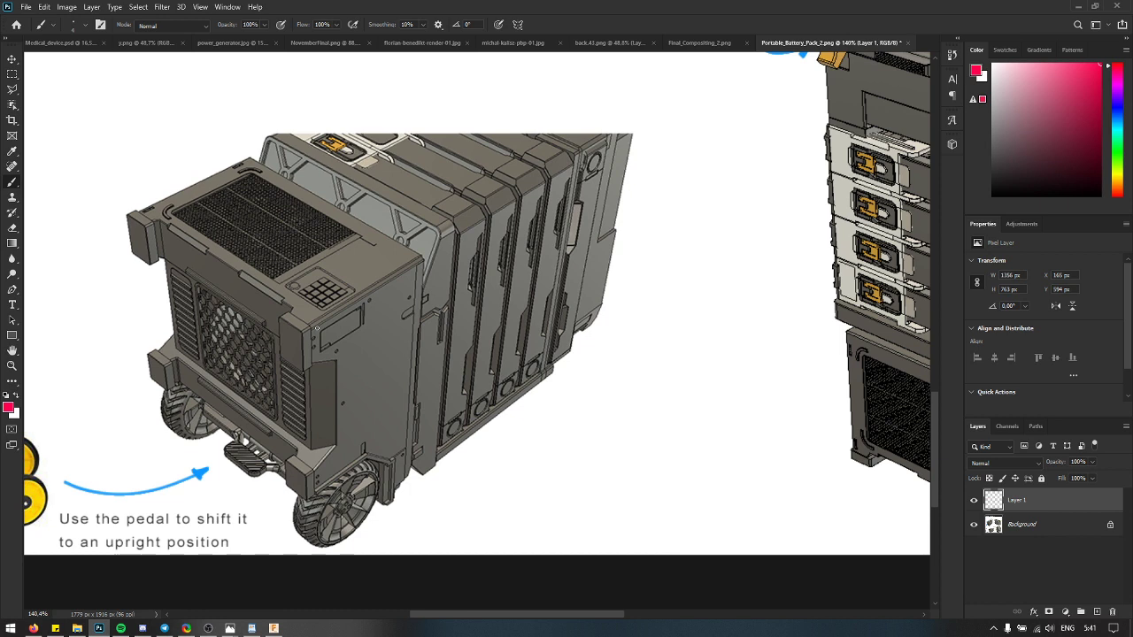
scroll(291, 331, left, 5)
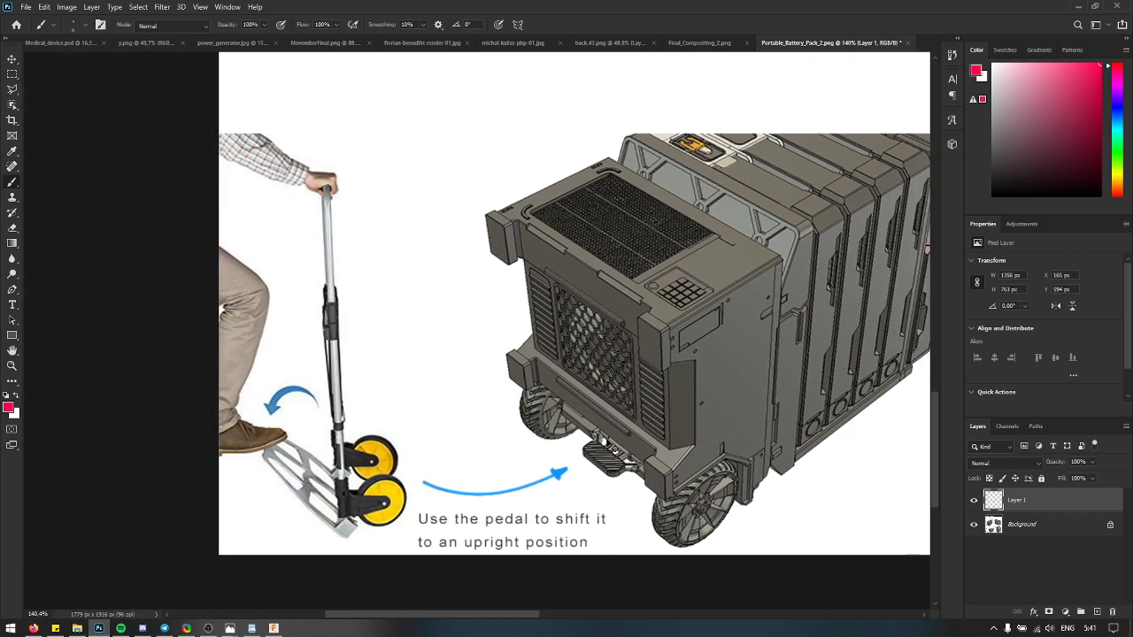
scroll(602, 427, right, 3)
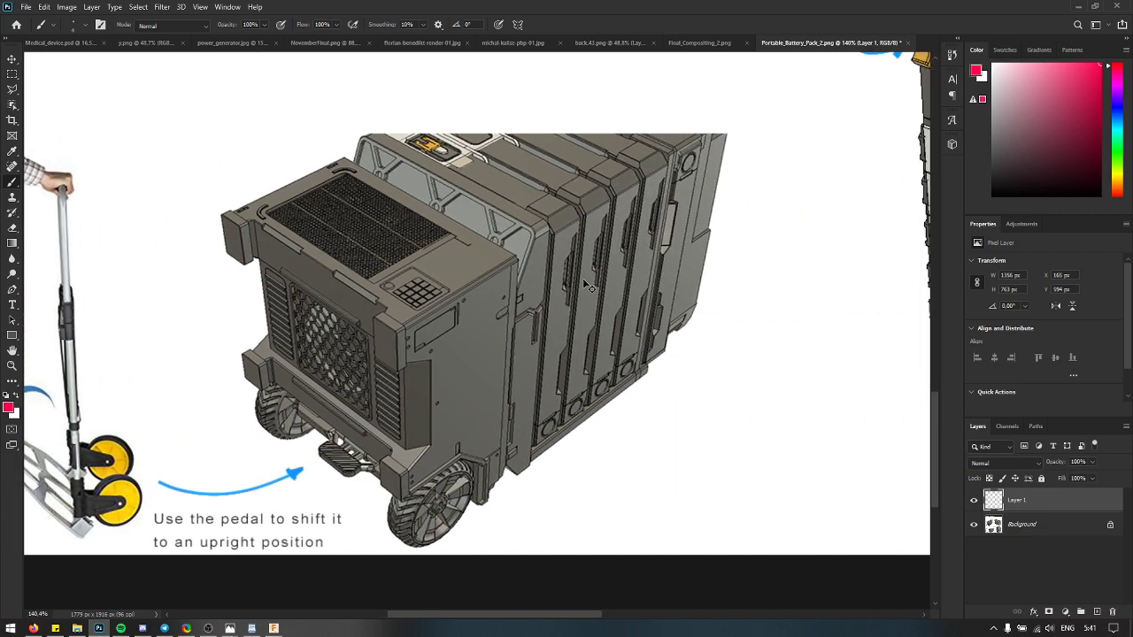
scroll(582, 278, down, 2)
scroll(582, 278, down, 2)
scroll(583, 278, up, 5)
scroll(582, 278, up, 2)
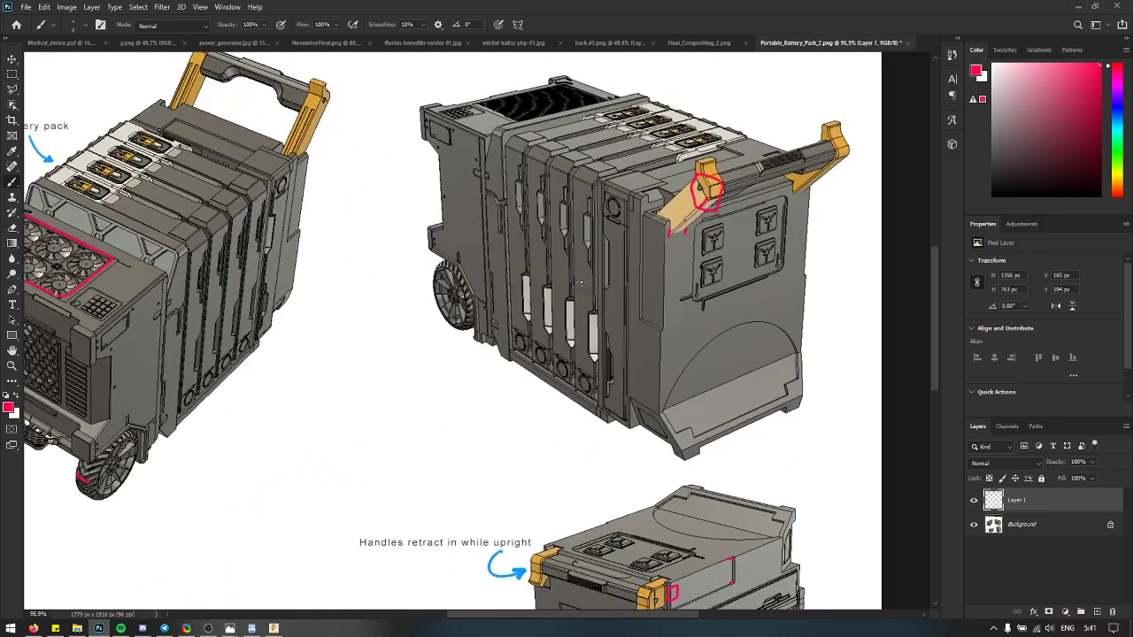
scroll(584, 288, left, 2)
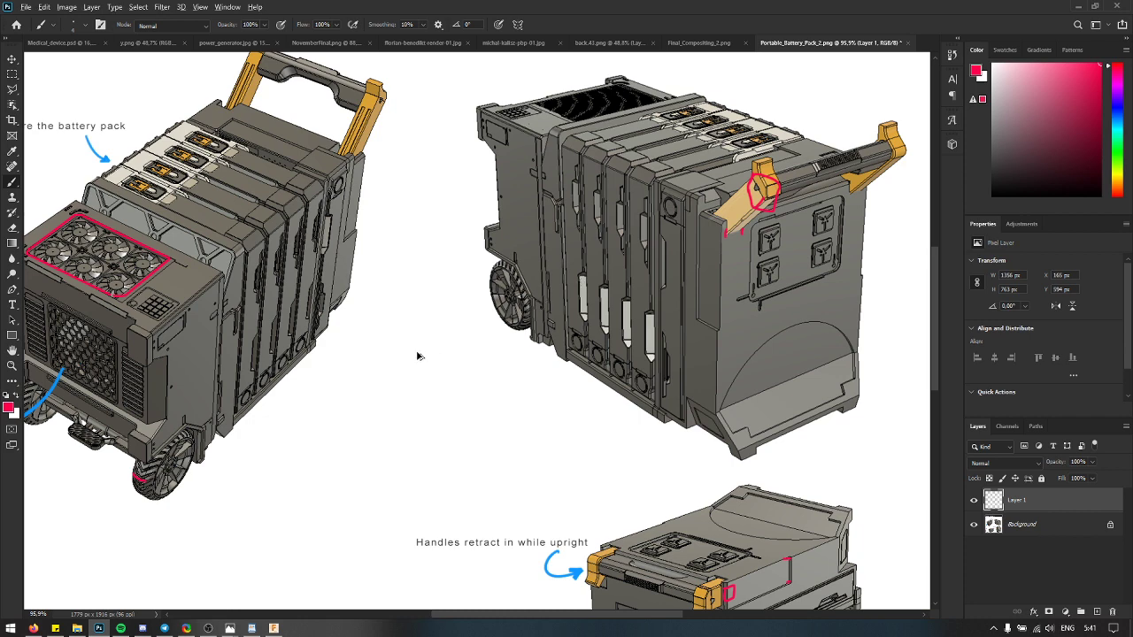
scroll(416, 355, down, 1)
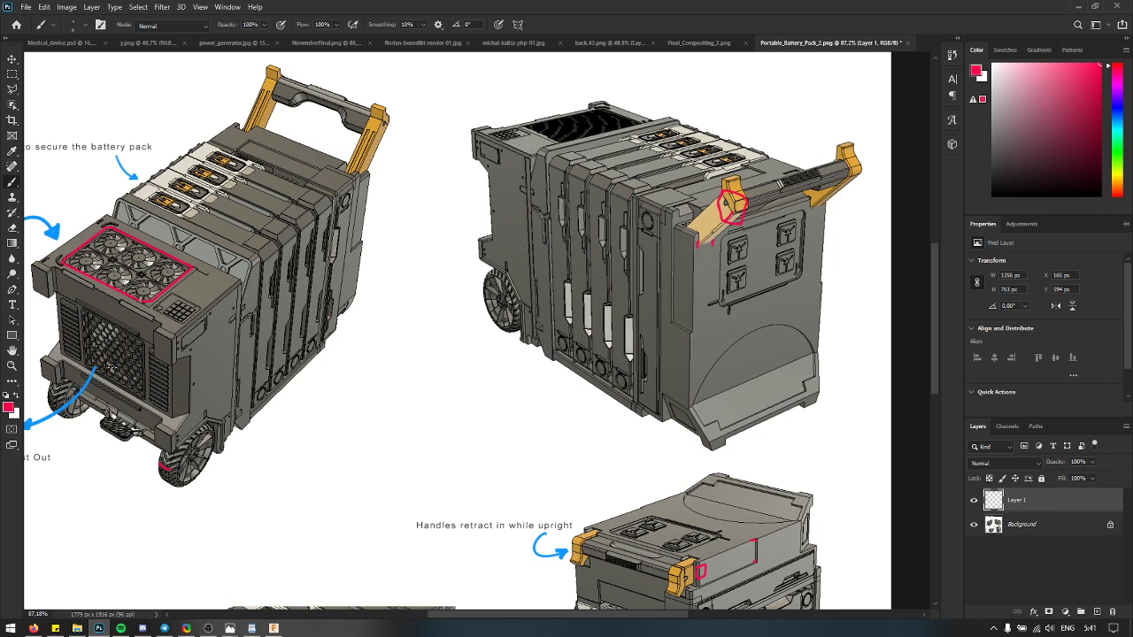
Step: On the dark generator render with yellow corner lights, trace the front bumper's edge between its two lights with red brush strokes and mark the adjacent corner
click(611, 42)
click(549, 43)
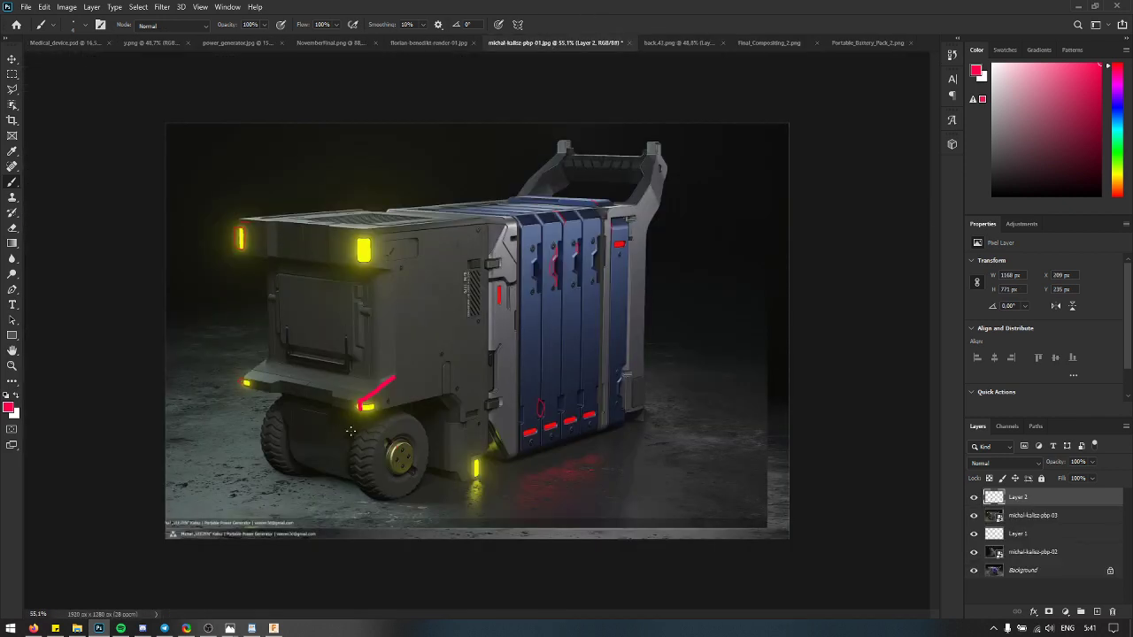
scroll(350, 431, up, 3)
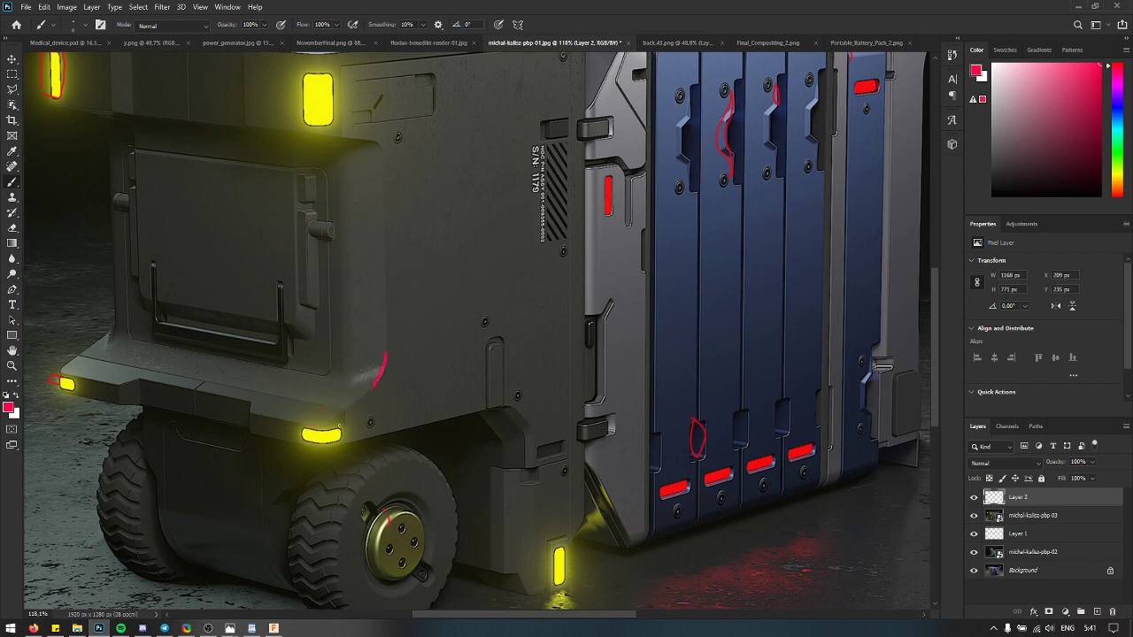
drag(296, 427, 327, 428)
shift+click(249, 411)
drag(227, 402, 46, 372)
scroll(285, 324, down, 3)
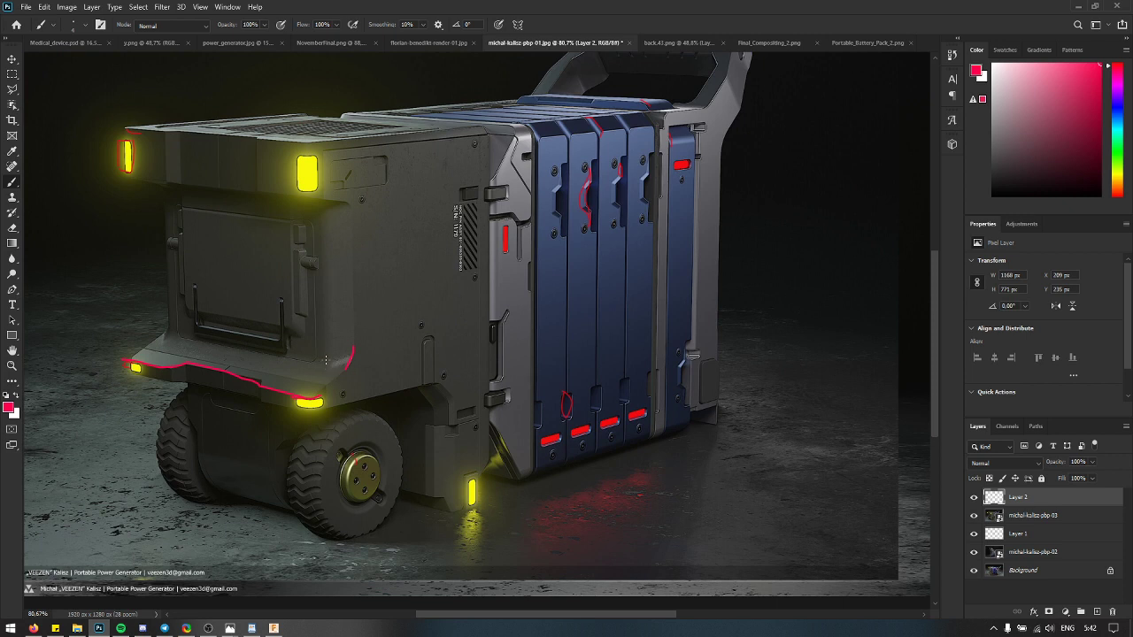
drag(326, 361, 353, 335)
Step: Return to Portable_Battery_Pack_2.png and look through the rykker folder's Portable_Battery_Pack_1 and Portable_Battery_Pack_3 sheets in Photos
click(872, 42)
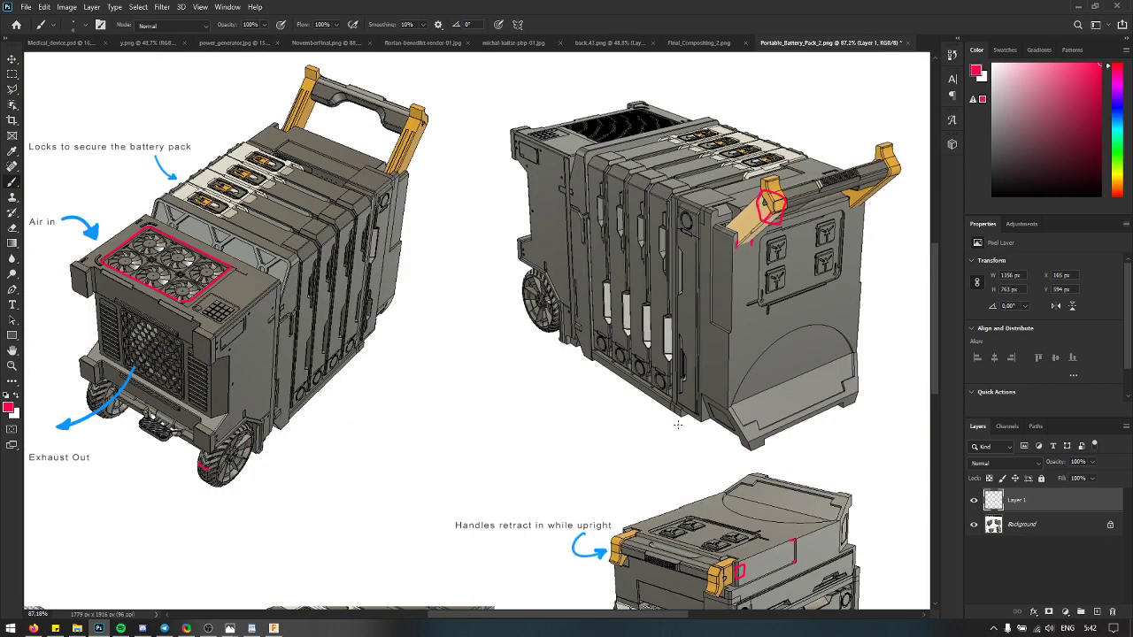
scroll(282, 437, down, 3)
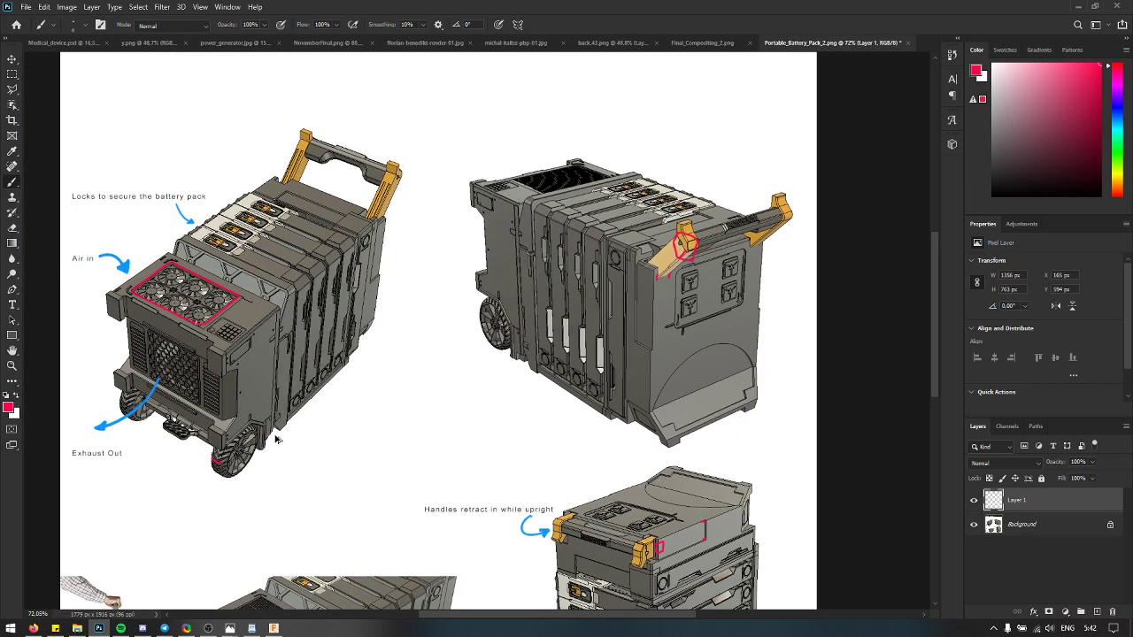
scroll(263, 438, down, 3)
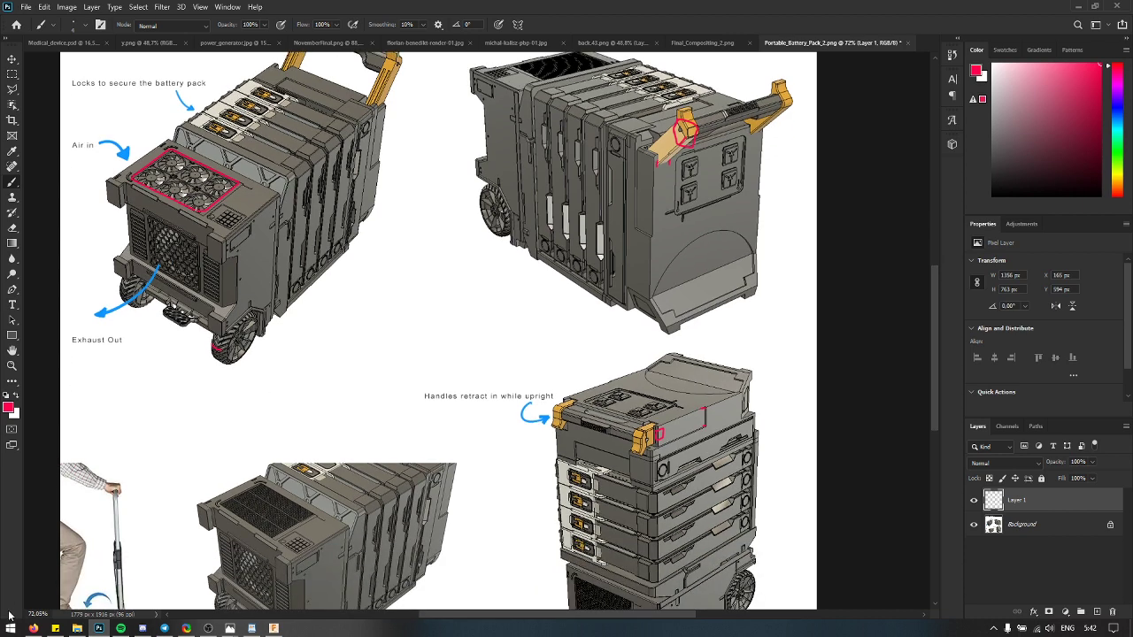
click(77, 631)
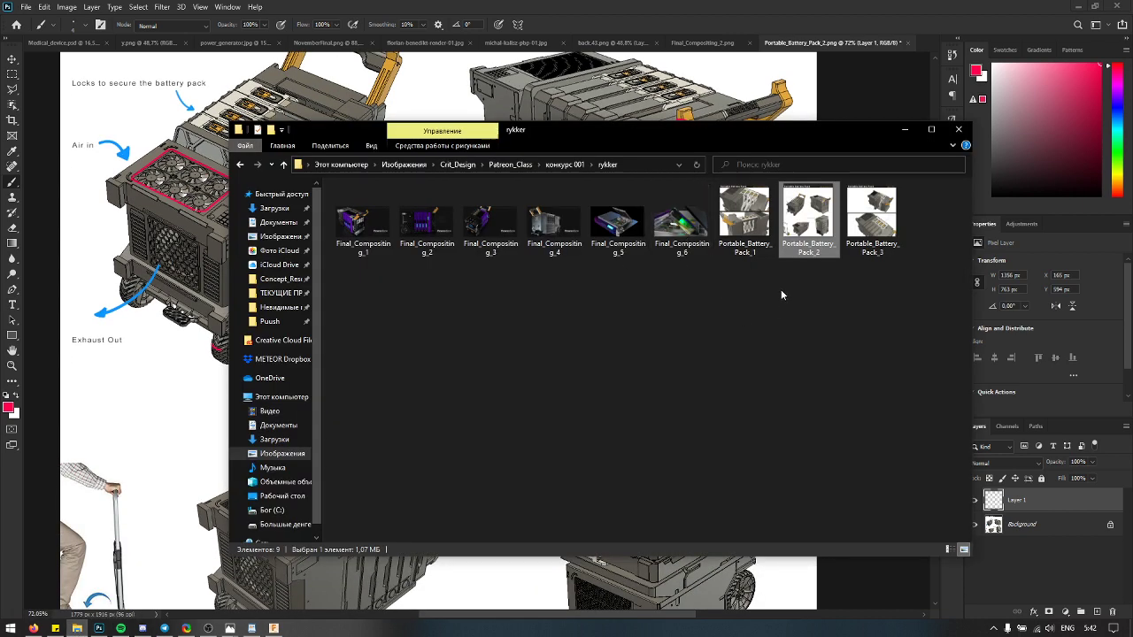
double_click(755, 219)
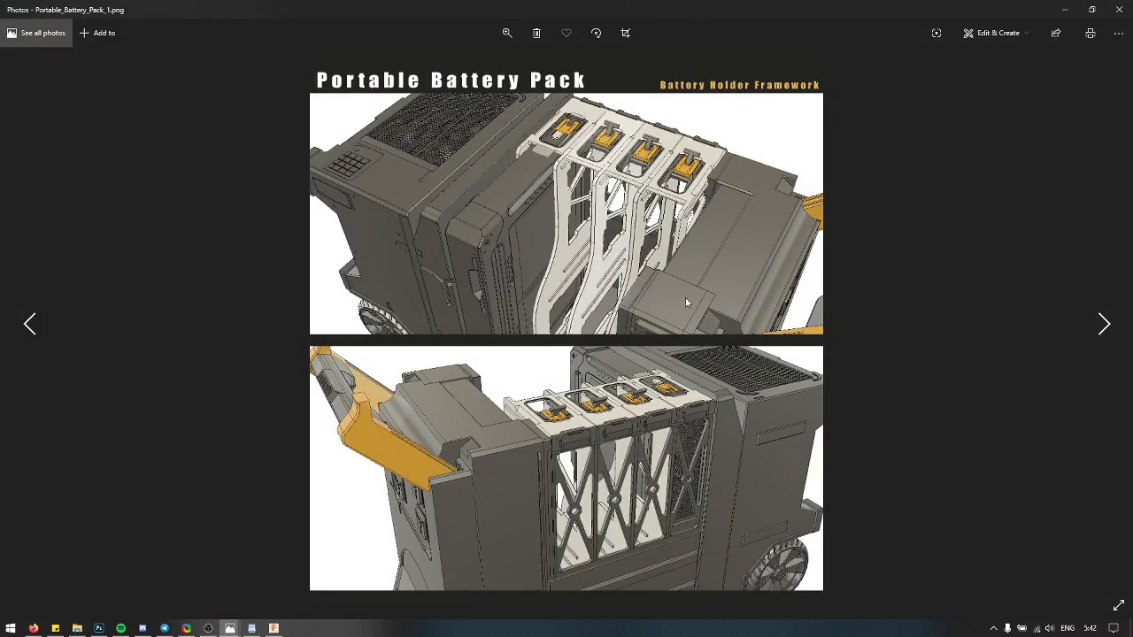
key(Right)
key(Right)
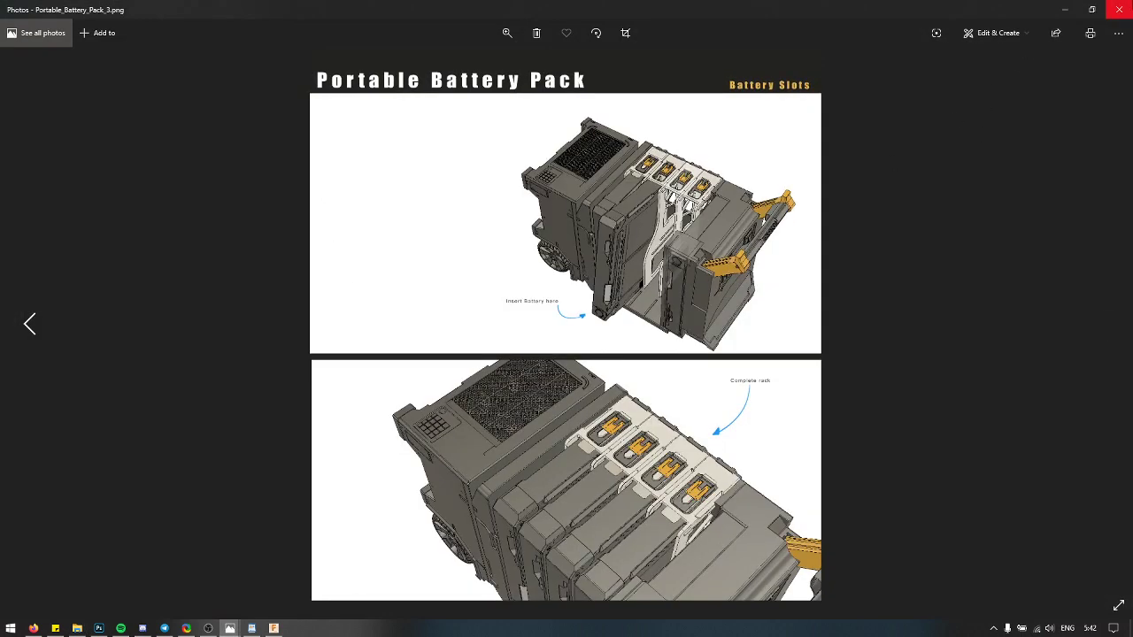
click(1119, 9)
Step: Go up to the конкурс 001 folder and open the square atom submission folder
key(alt+Up)
click(734, 221)
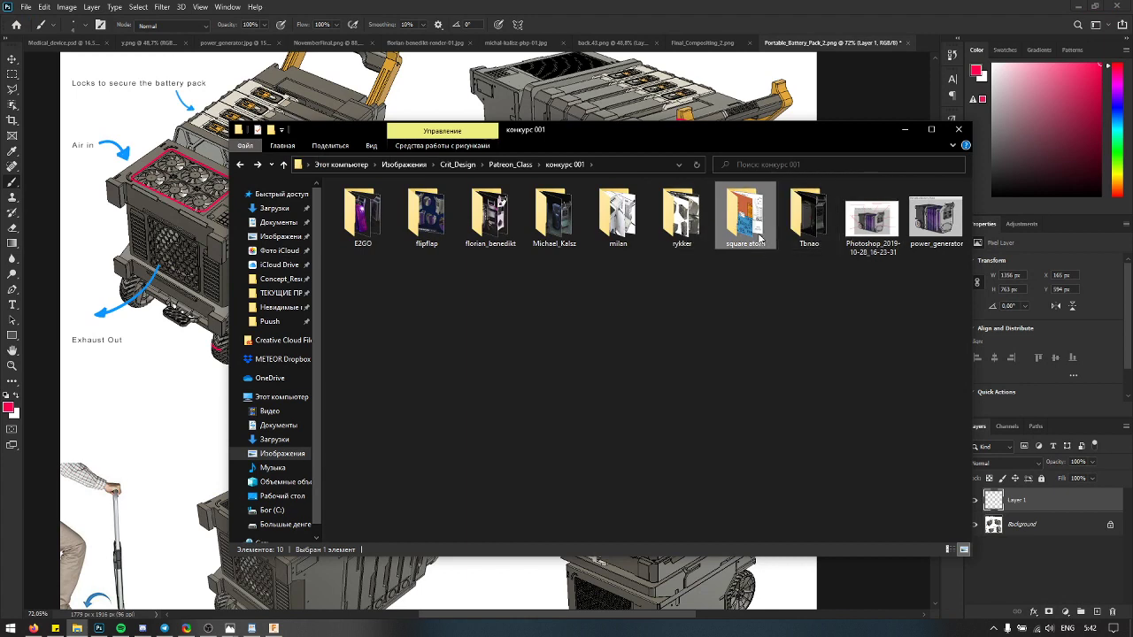
double_click(758, 236)
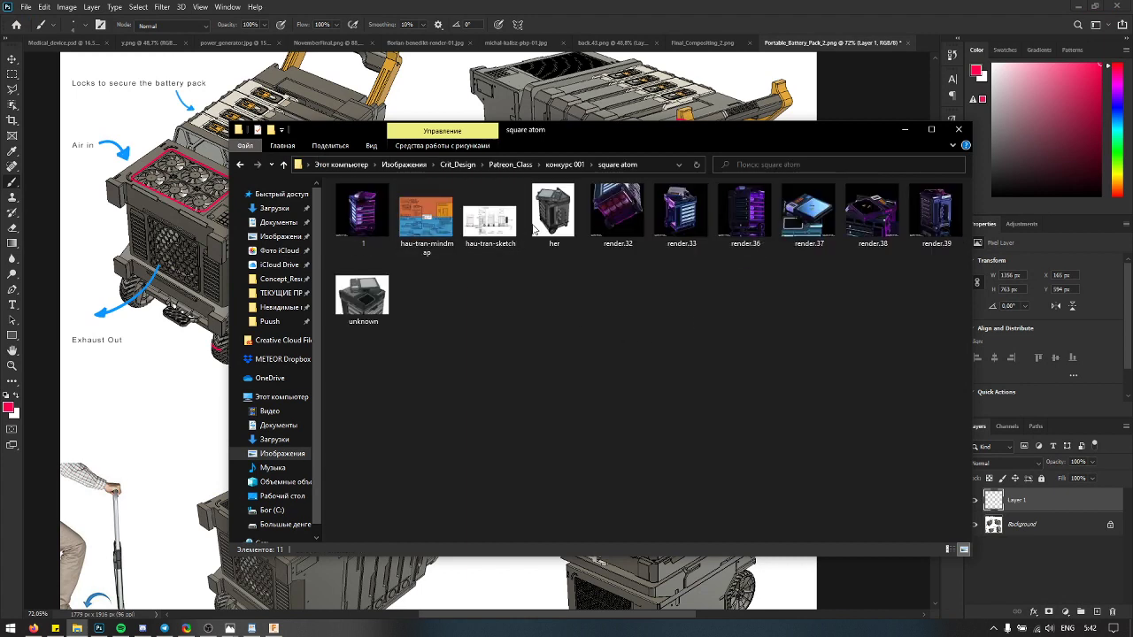
Step: Look through the square atom submission's mind map, sketch sheet, her.png and first renders in Photos
double_click(426, 217)
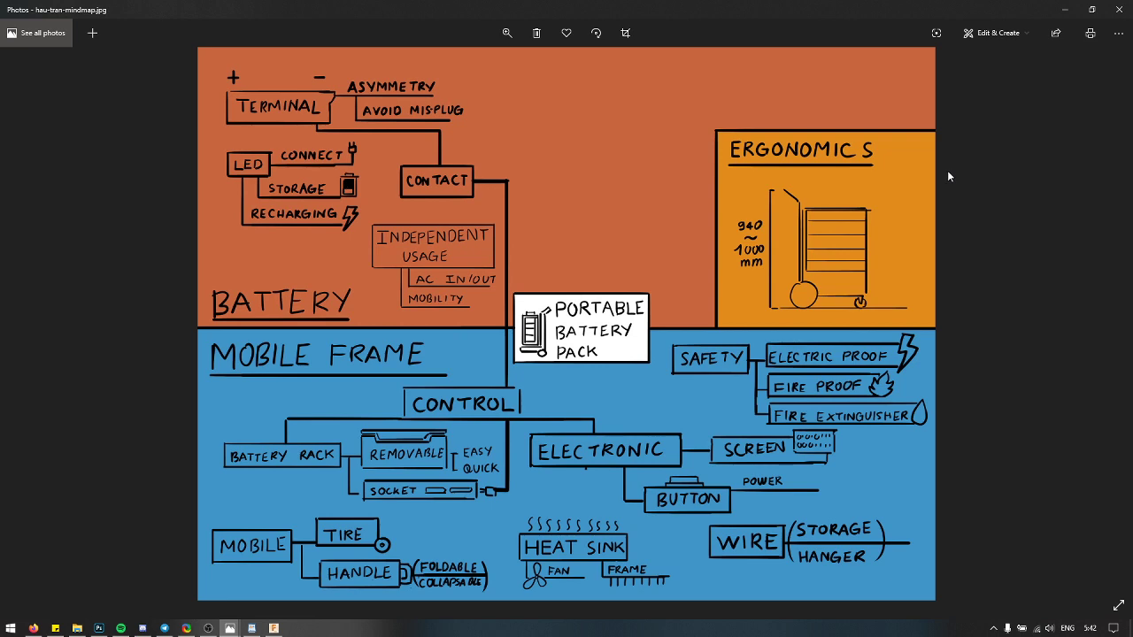
key(Right)
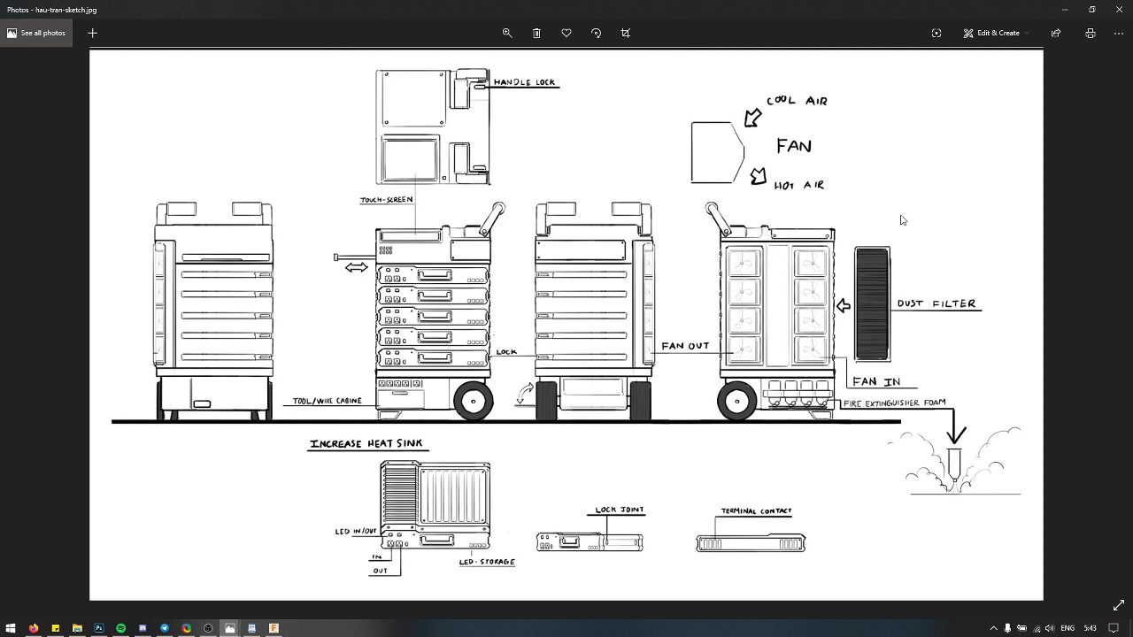
key(Right)
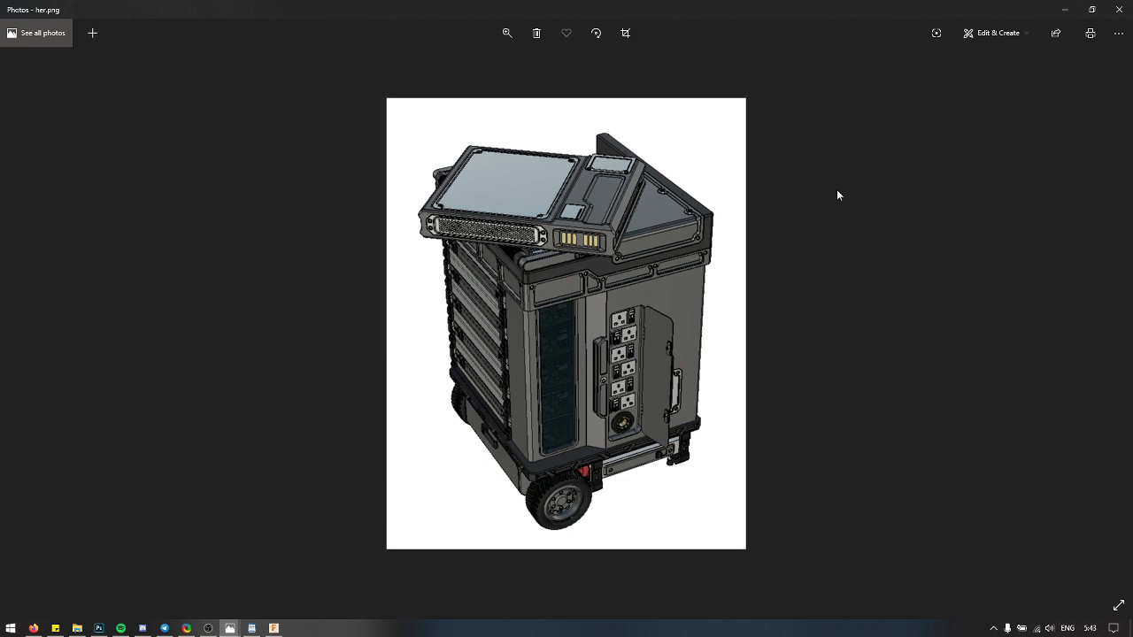
key(Left)
key(Right)
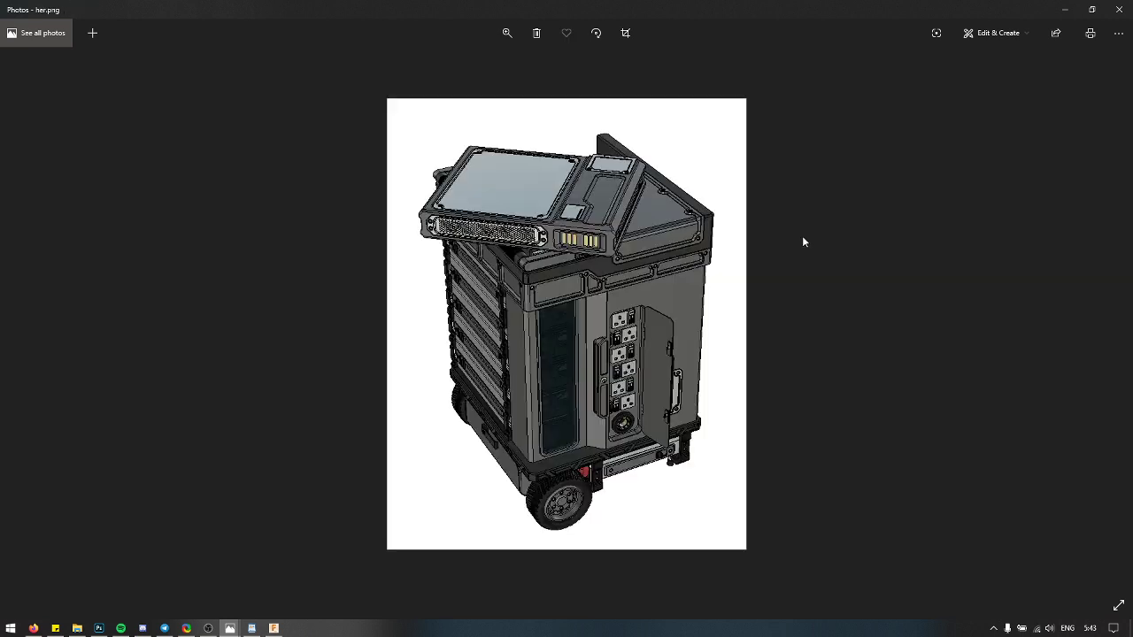
key(Right)
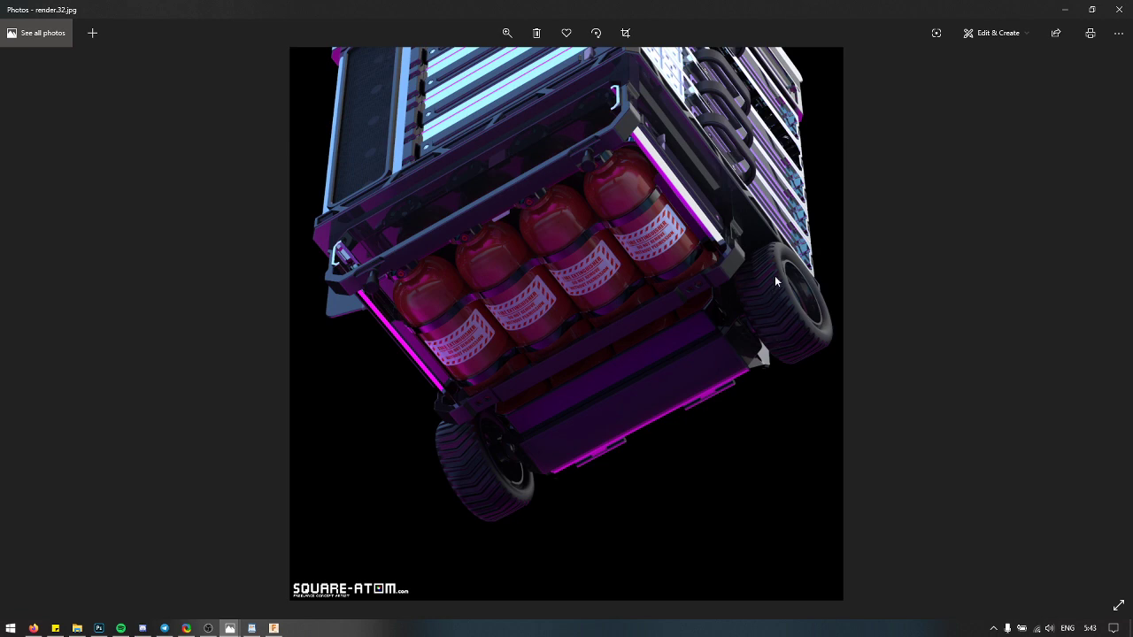
key(Right)
key(Escape)
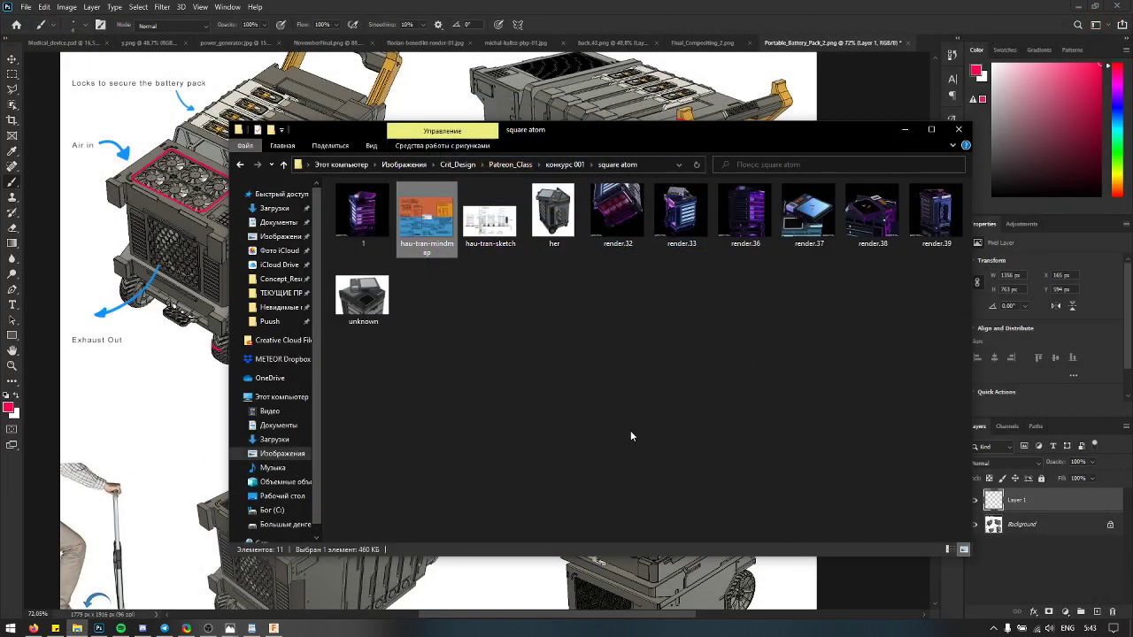
Step: Skip ahead in the Spotify playback to the track "Wigs"
key(XF86AudioNext)
key(XF86AudioNext)
key(XF86AudioNext)
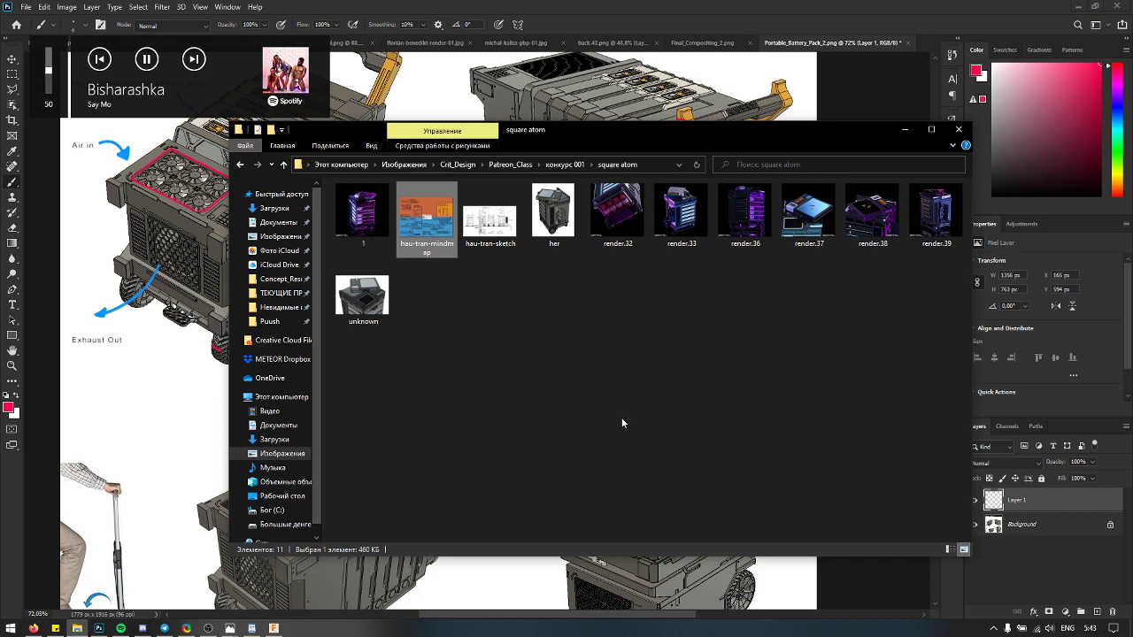
key(XF86AudioNext)
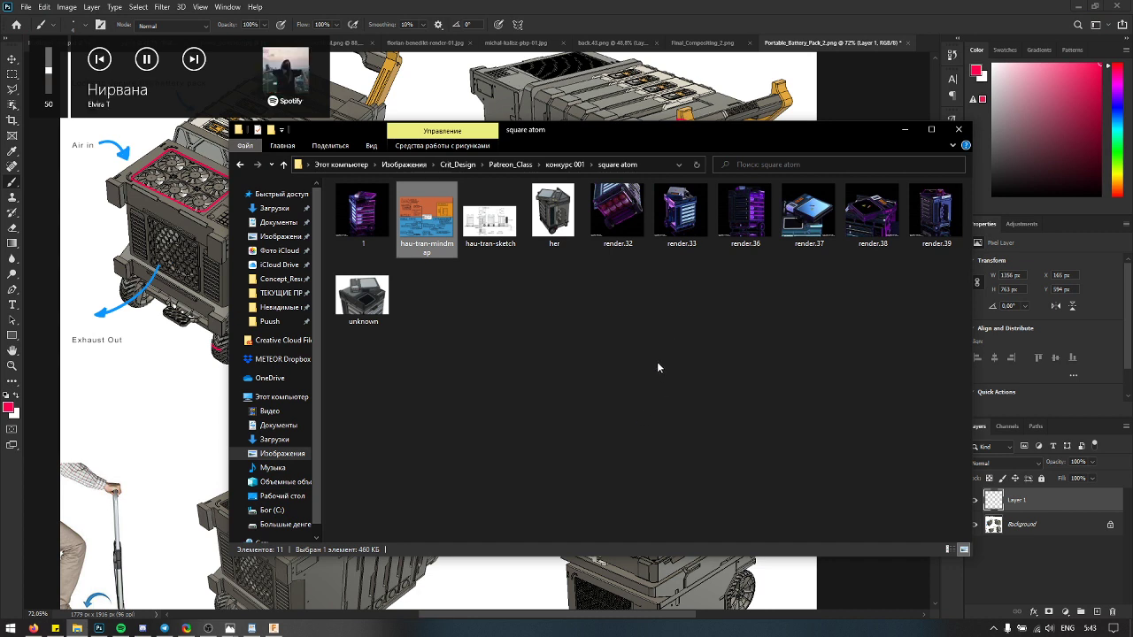
key(XF86AudioNext)
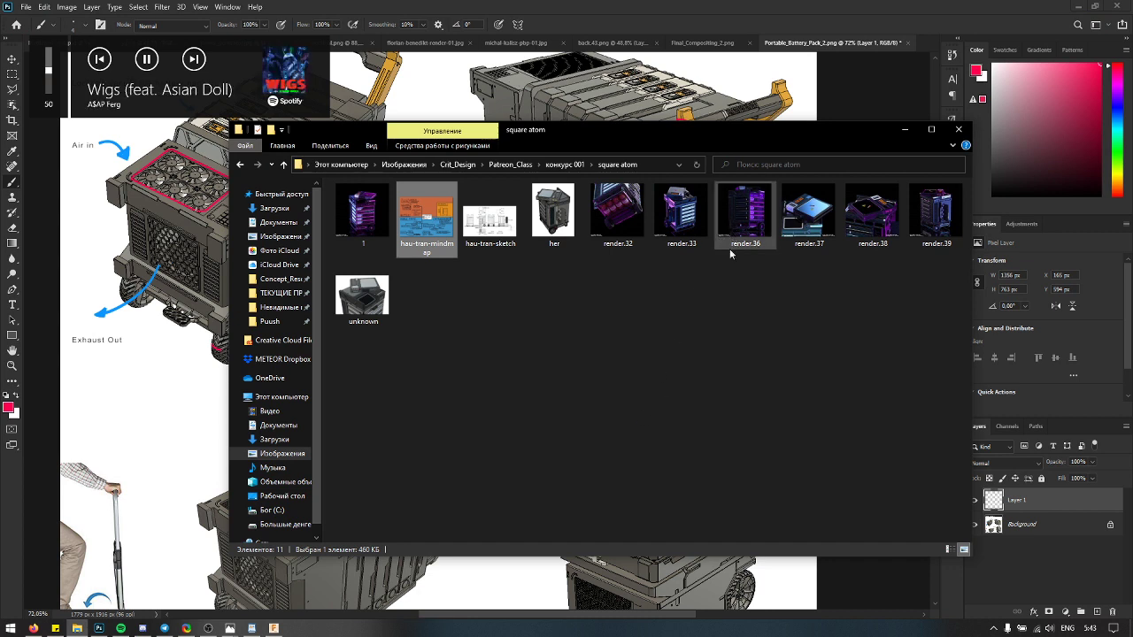
Step: Examine her.png again and compare it with the neighbouring square atom renders up to render.33.jpg in Photos
click(552, 229)
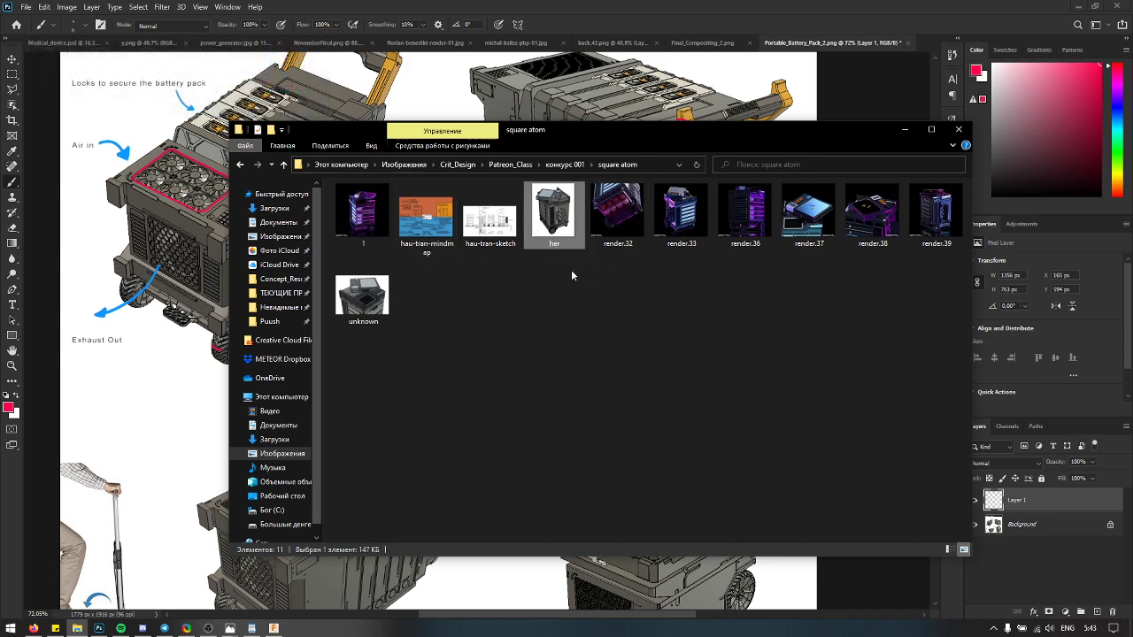
double_click(558, 218)
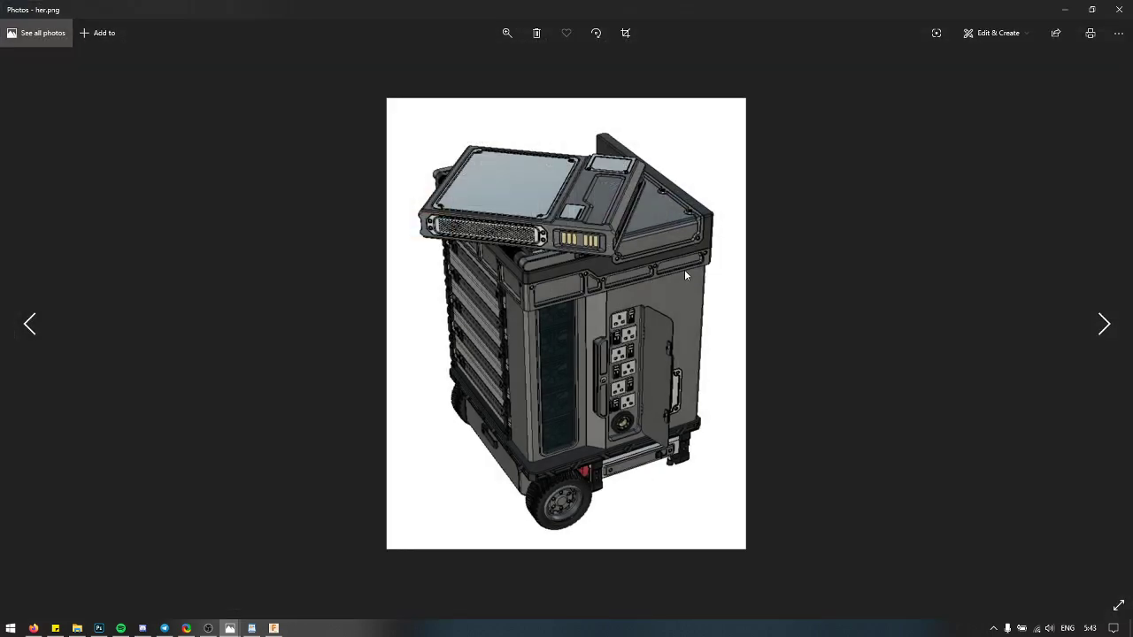
key(Right)
key(Left)
key(Left)
key(Right)
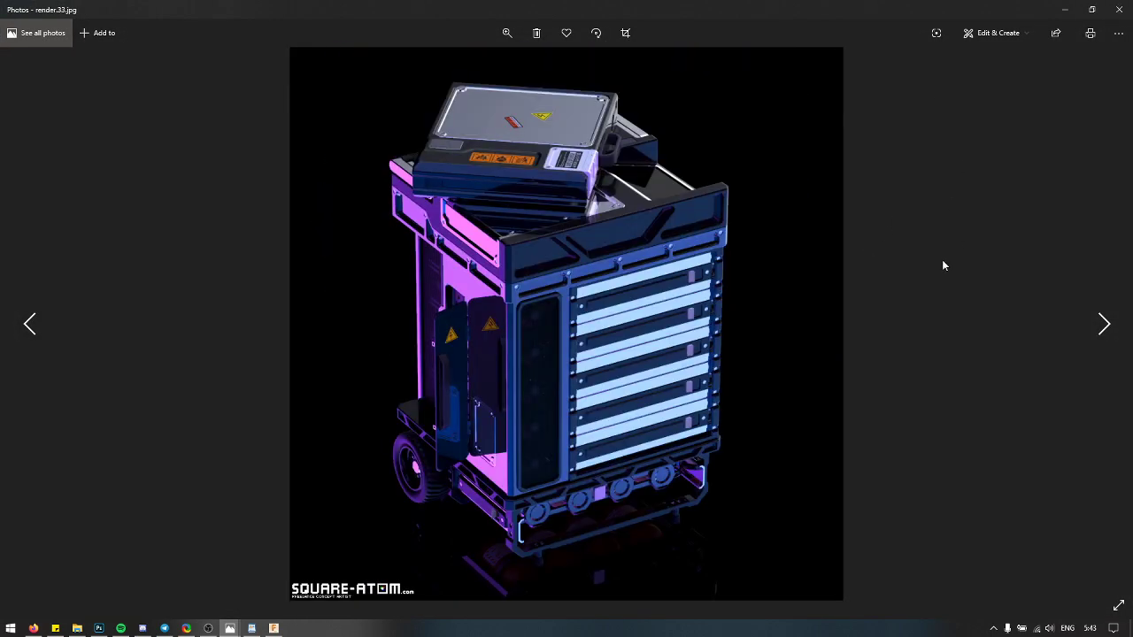
click(1119, 8)
Step: Open render.36.jpg as its own Photoshop document and brighten it with the Camera Raw Filter, exposure +0.05 and blacks +97
drag(745, 212, 917, 42)
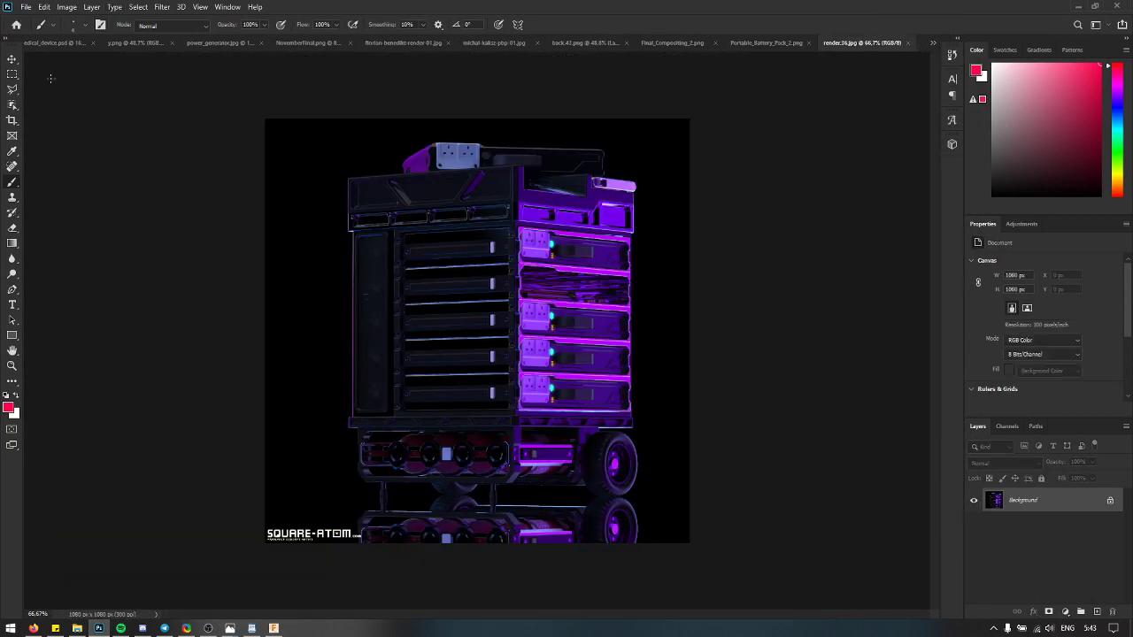
click(162, 6)
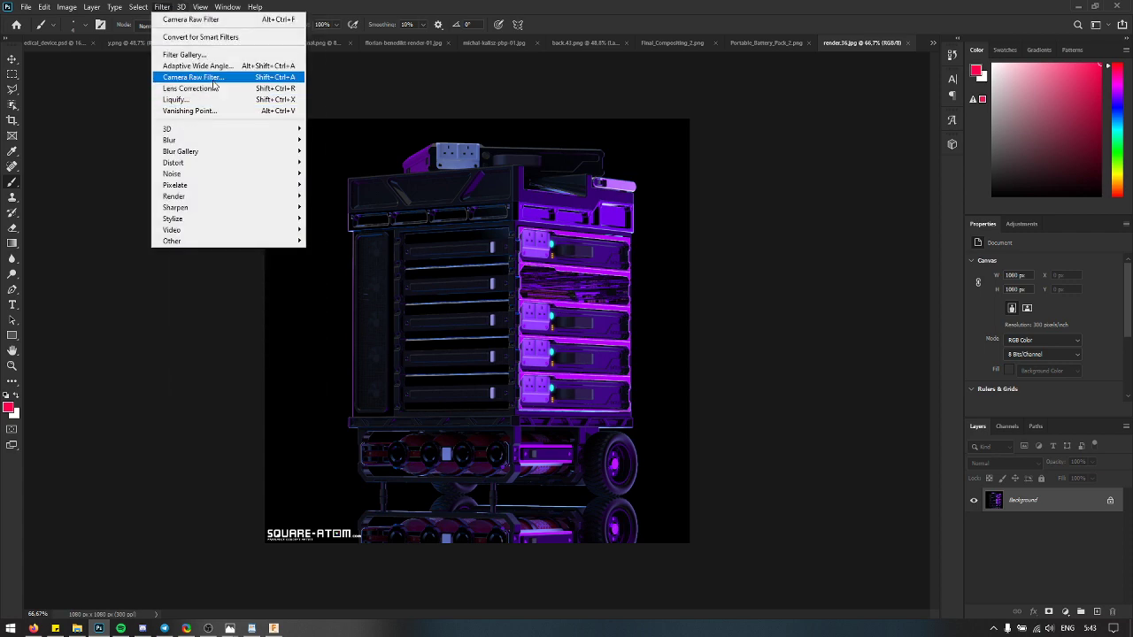
click(193, 77)
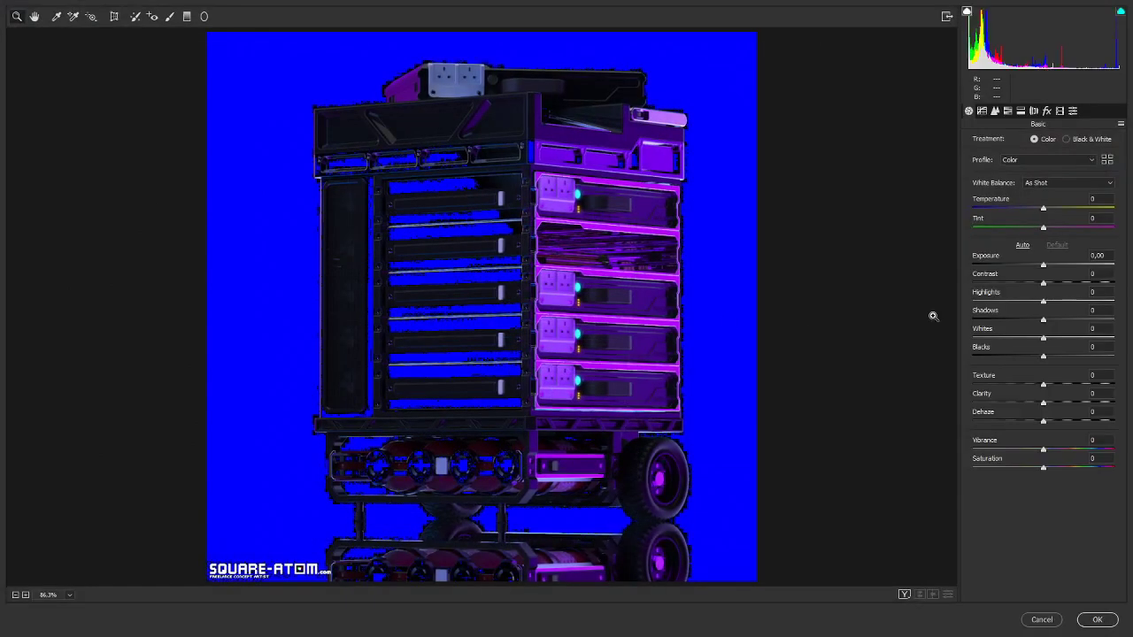
drag(1043, 266, 1046, 269)
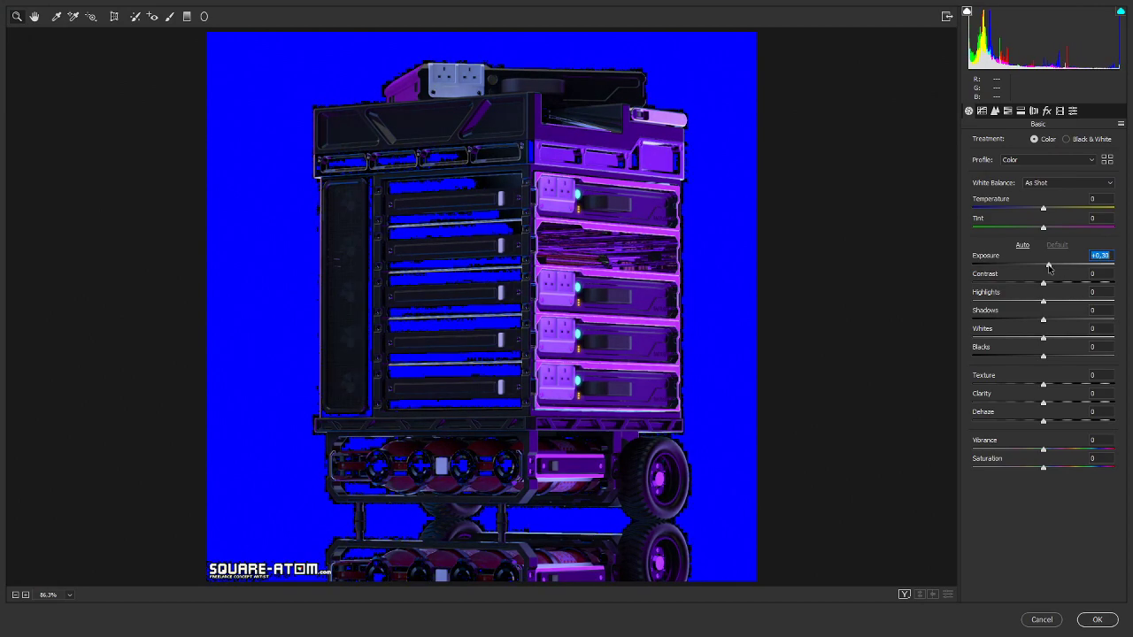
drag(1042, 356, 1009, 353)
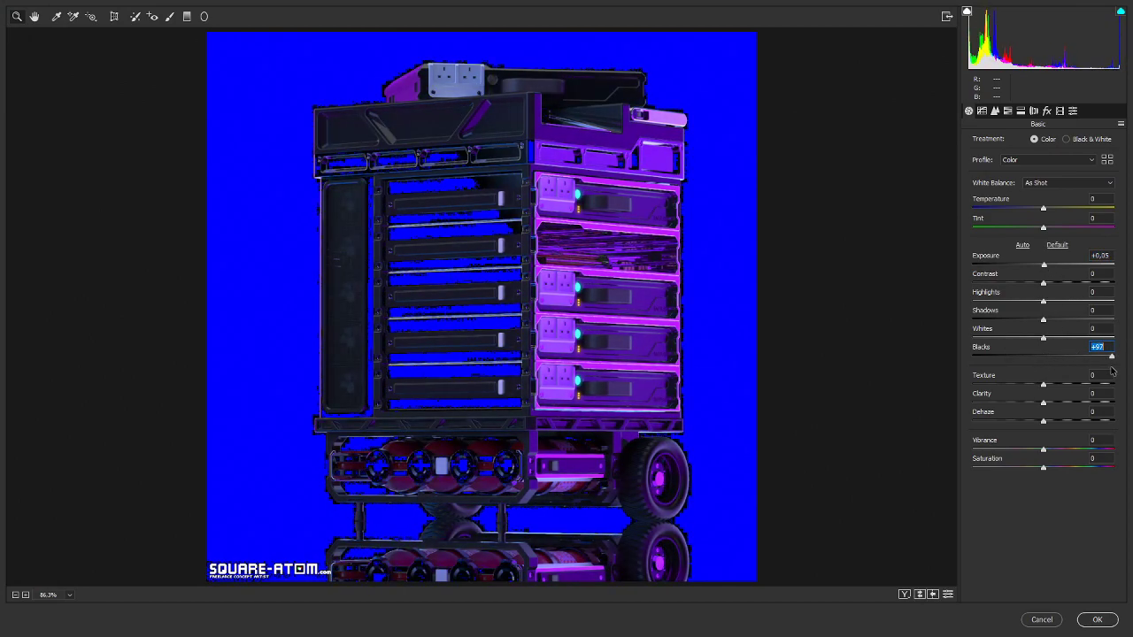
key(Return)
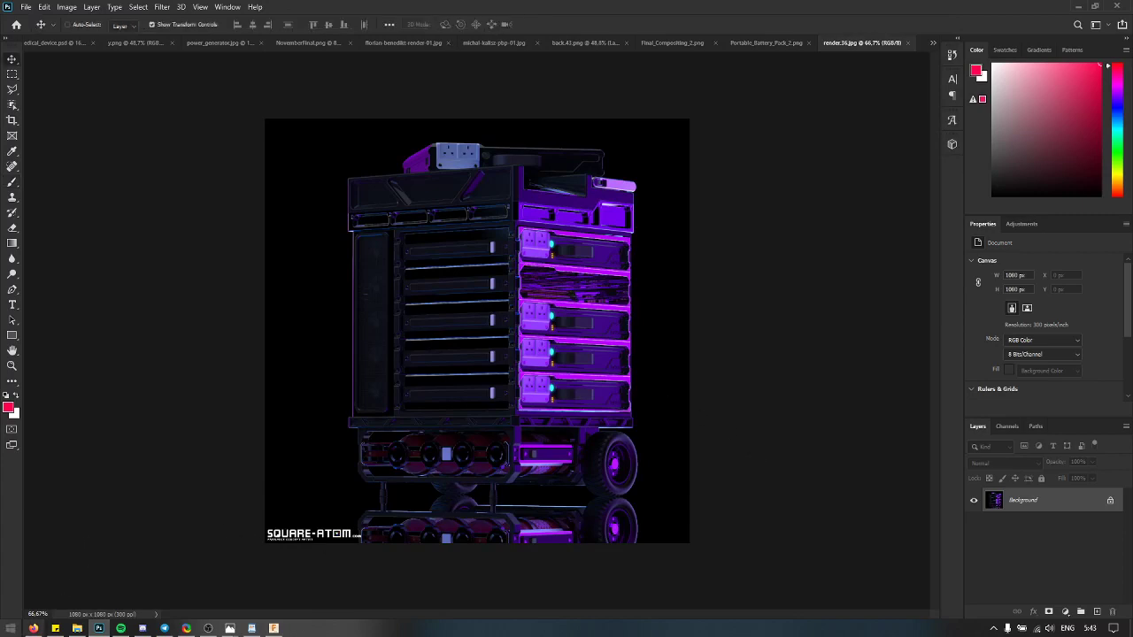
Step: Examine the Portable Battery renders, mind map and sketch sheet on the submission's ArtStation page in the browser, then return to Photoshop
click(33, 628)
click(372, 10)
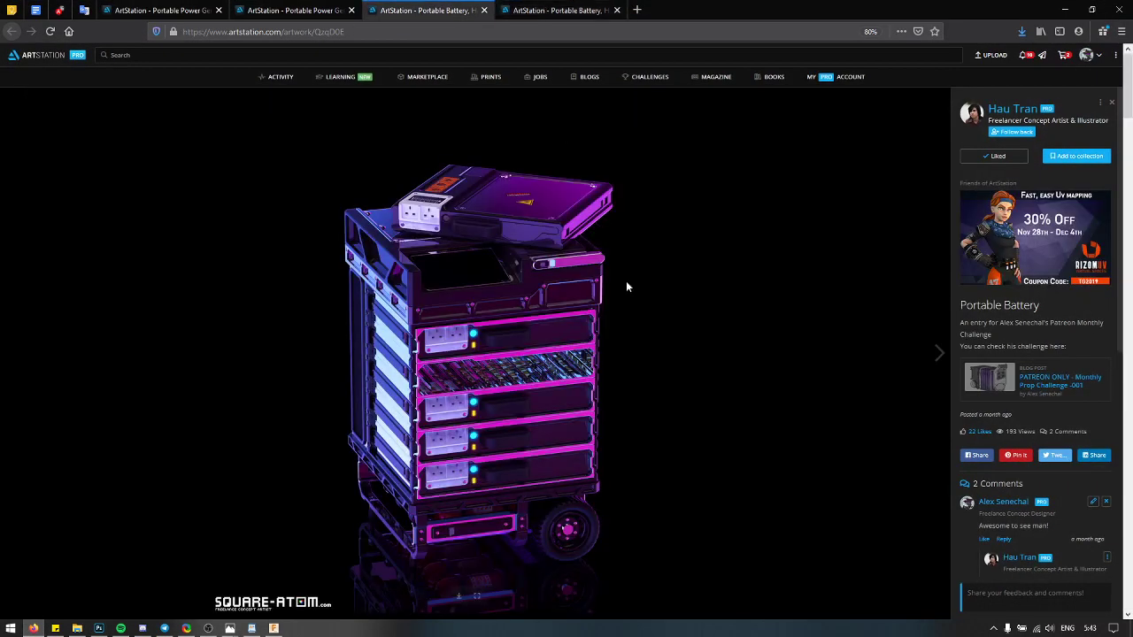
scroll(626, 418, down, 10)
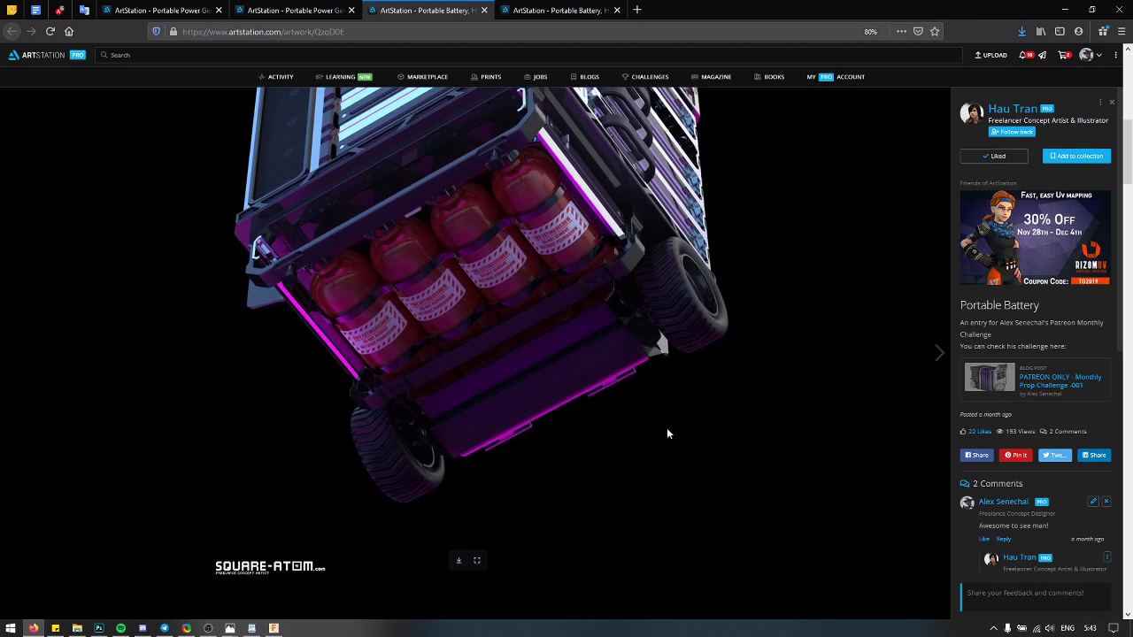
scroll(692, 549, down, 8)
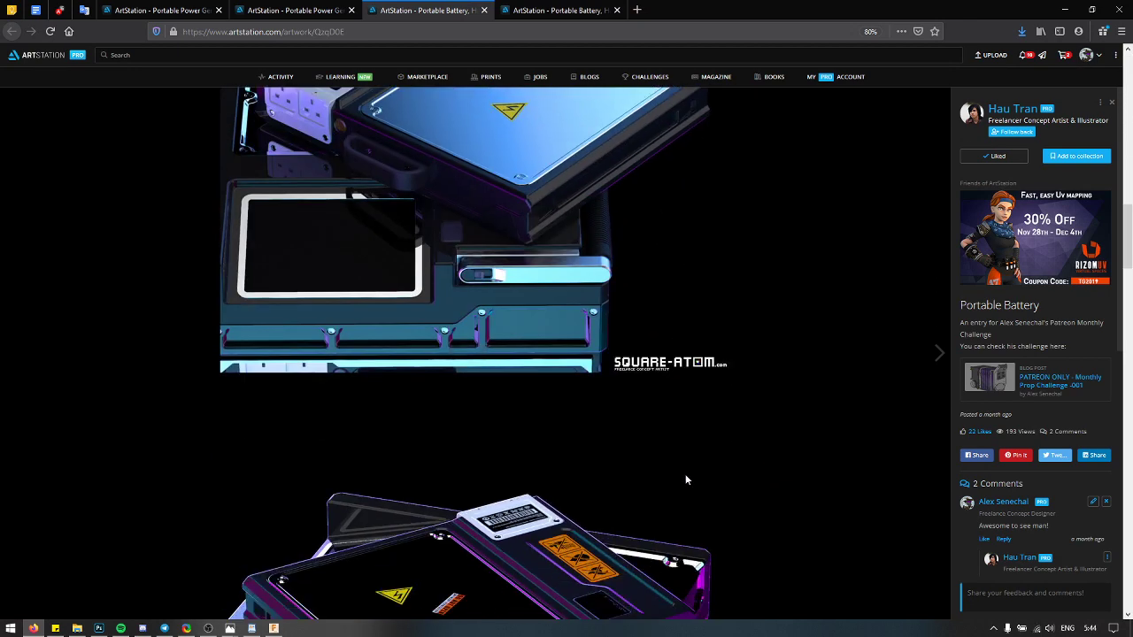
scroll(670, 515, down, 3)
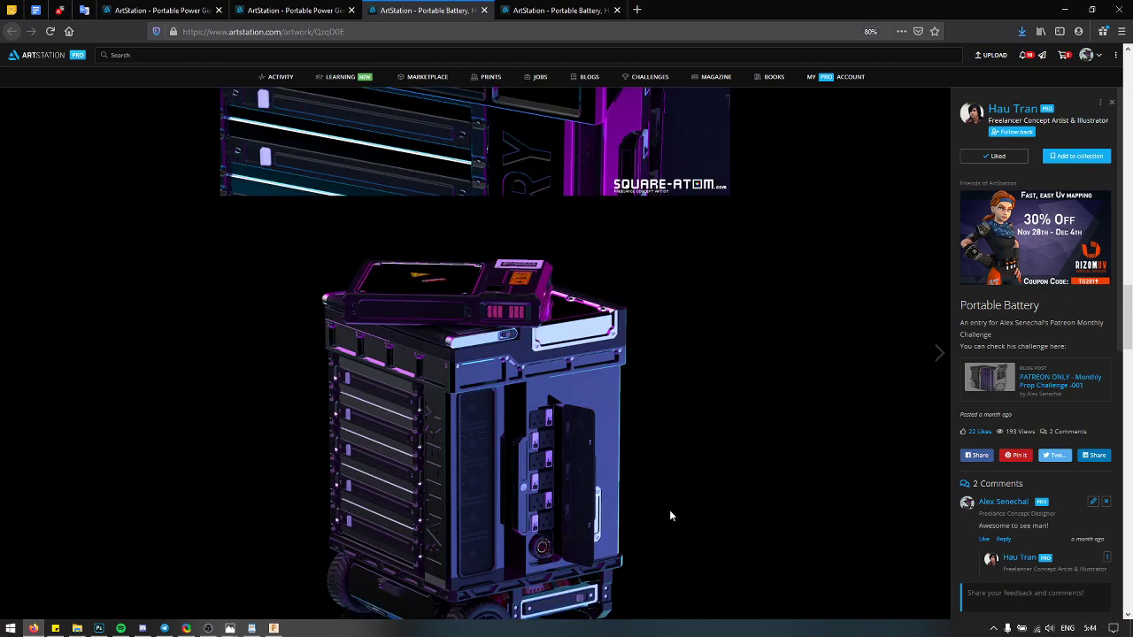
scroll(620, 473, down, 9)
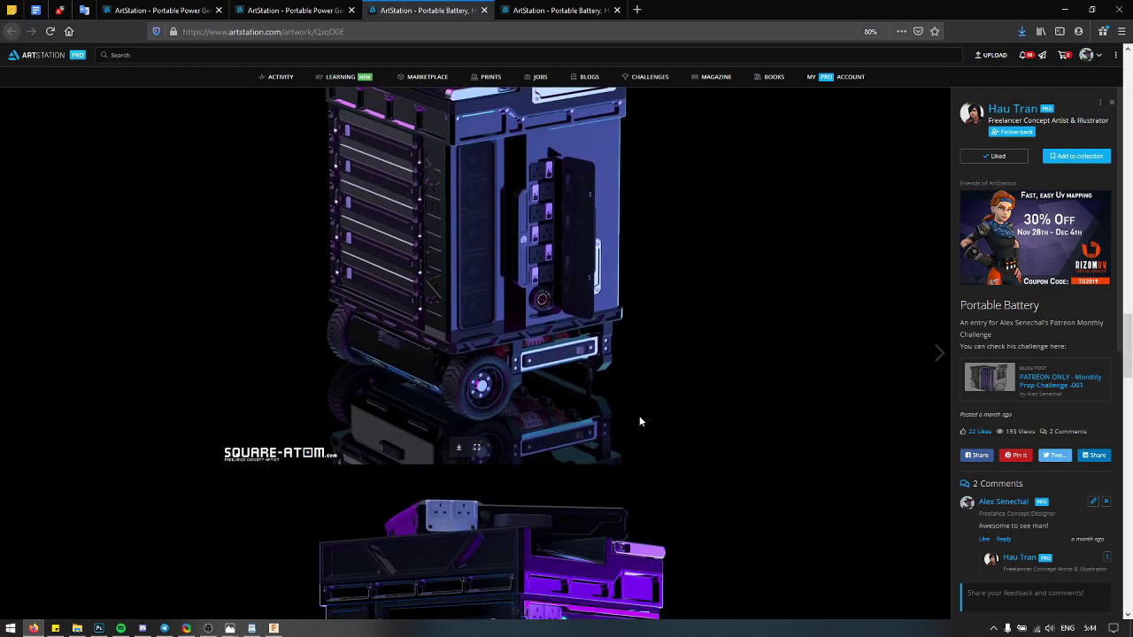
scroll(622, 446, down, 8)
scroll(621, 446, up, 12)
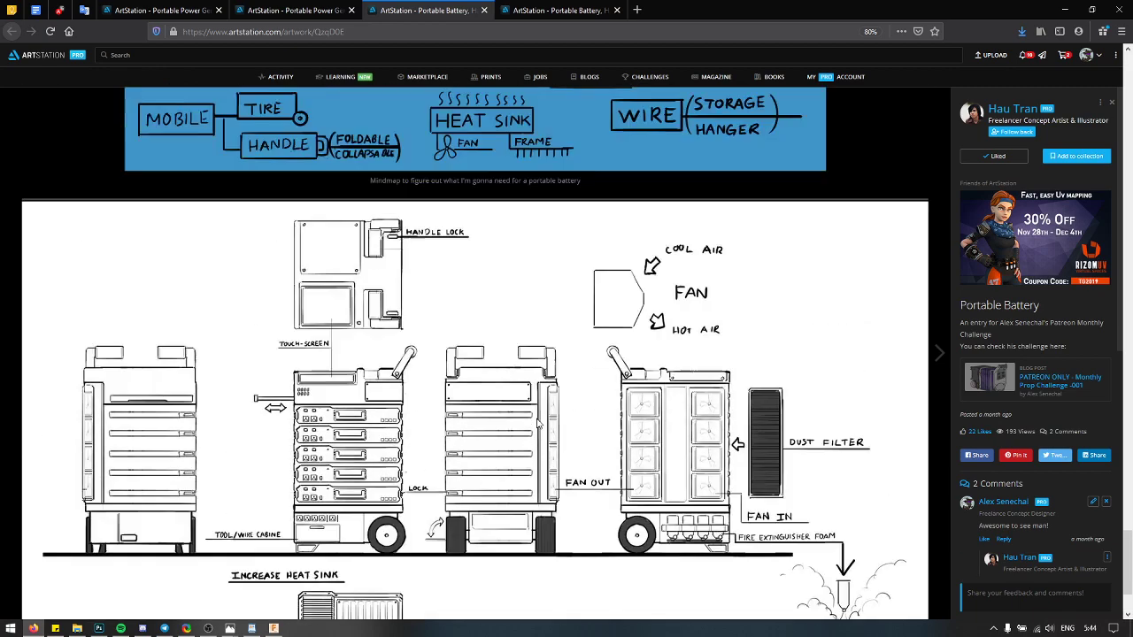
scroll(541, 440, up, 6)
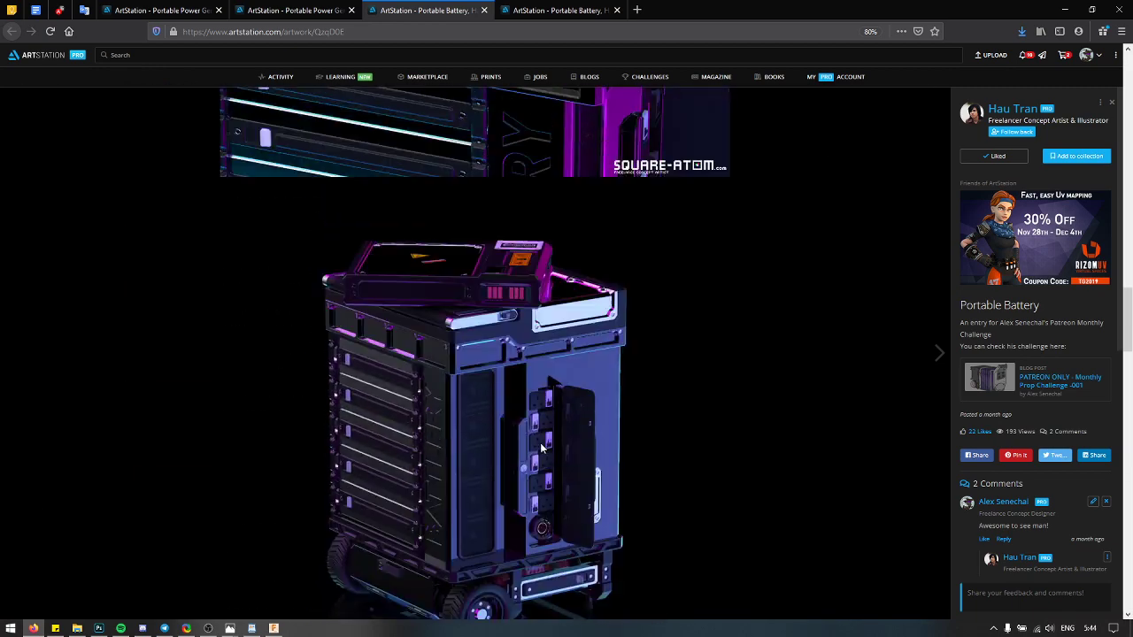
scroll(542, 449, down, 10)
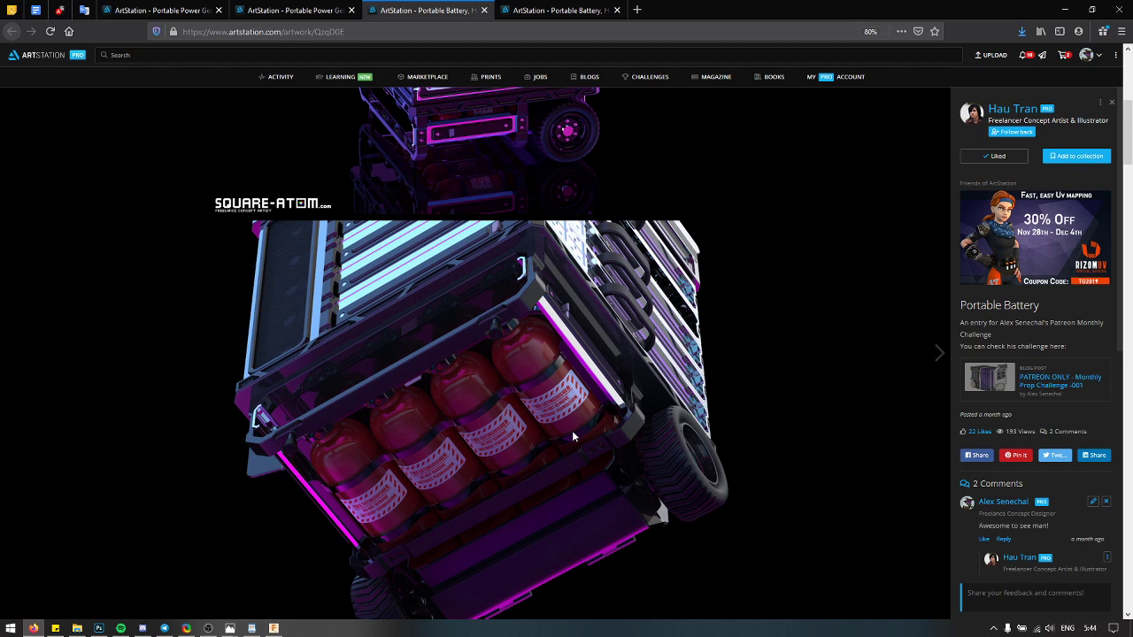
scroll(572, 431, up, 4)
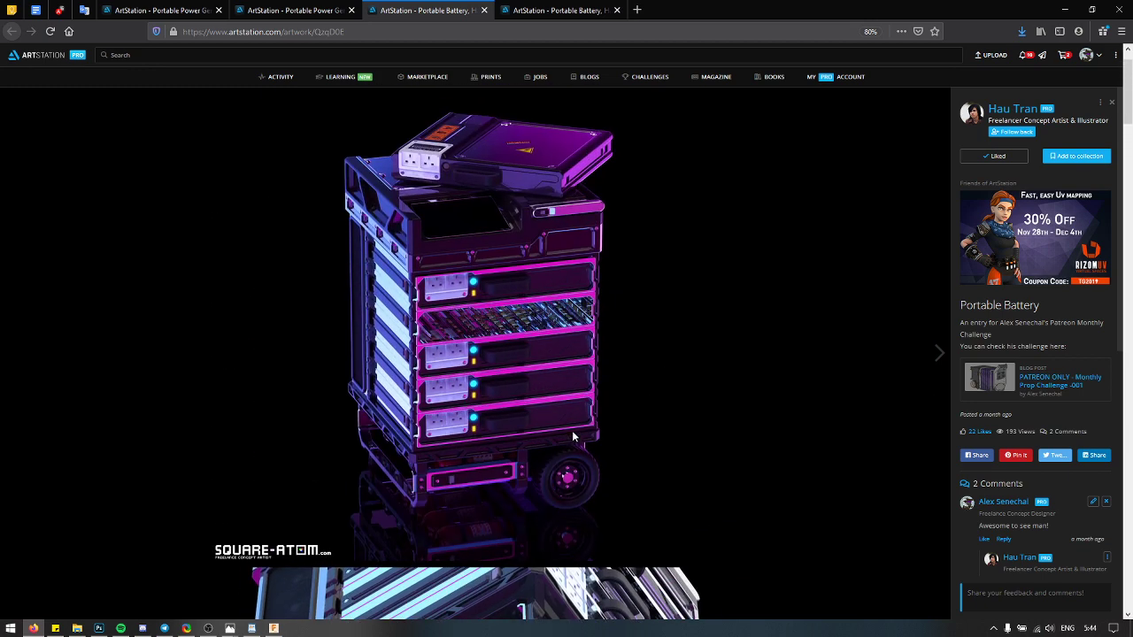
click(1061, 7)
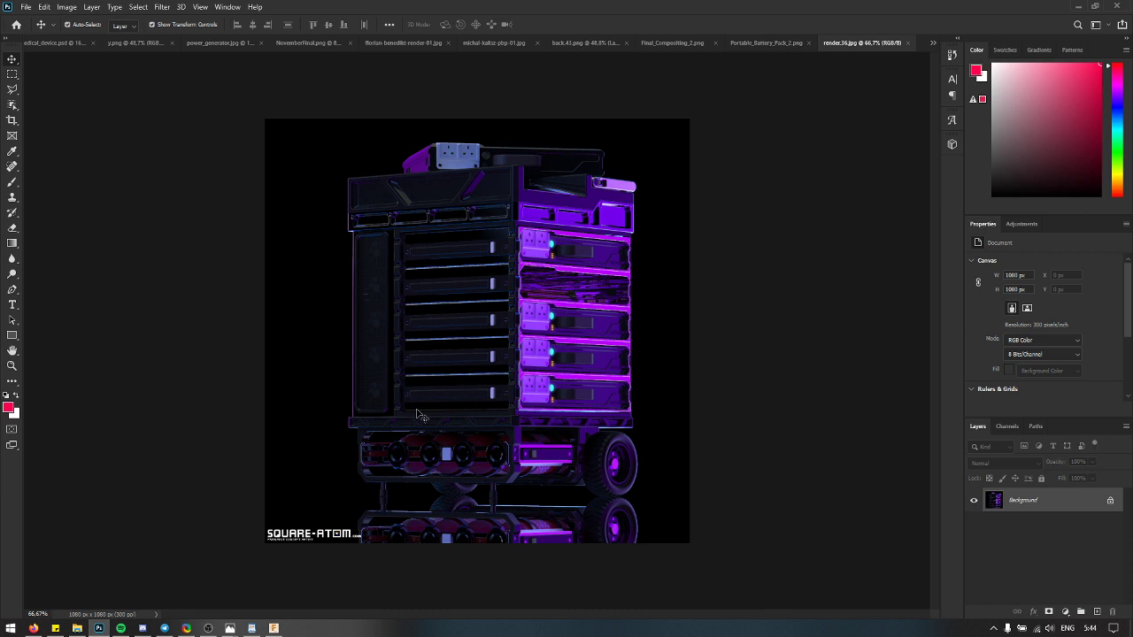
Step: Try to lift the blacks of render.36.jpg with Levels at an output black level of 27, and undo it
key(ctrl+l)
drag(819, 303, 838, 302)
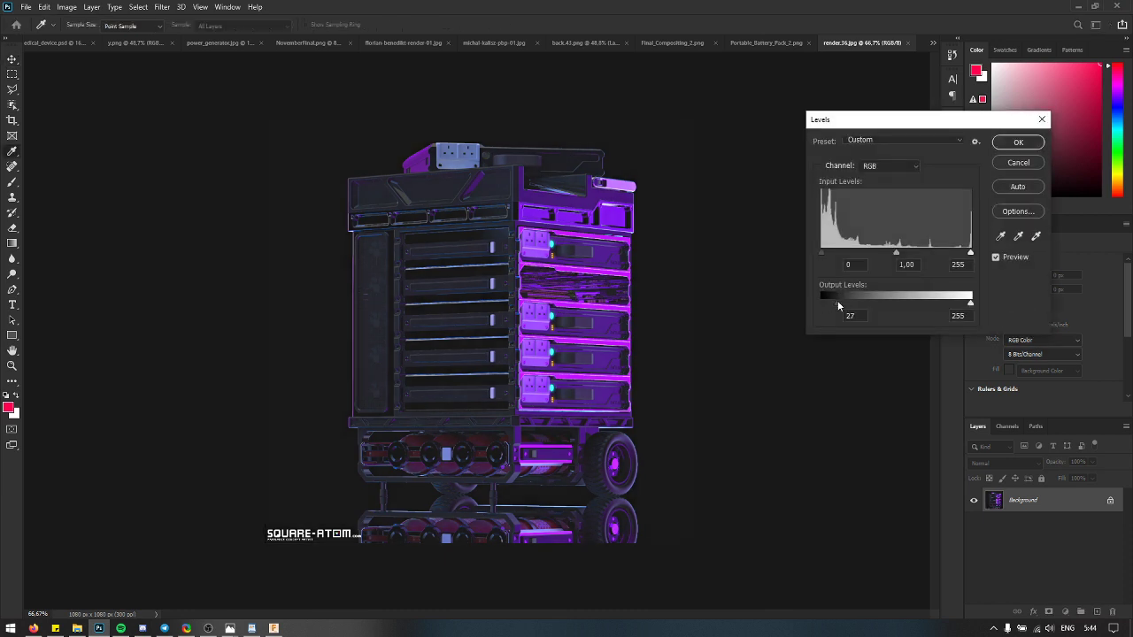
key(Return)
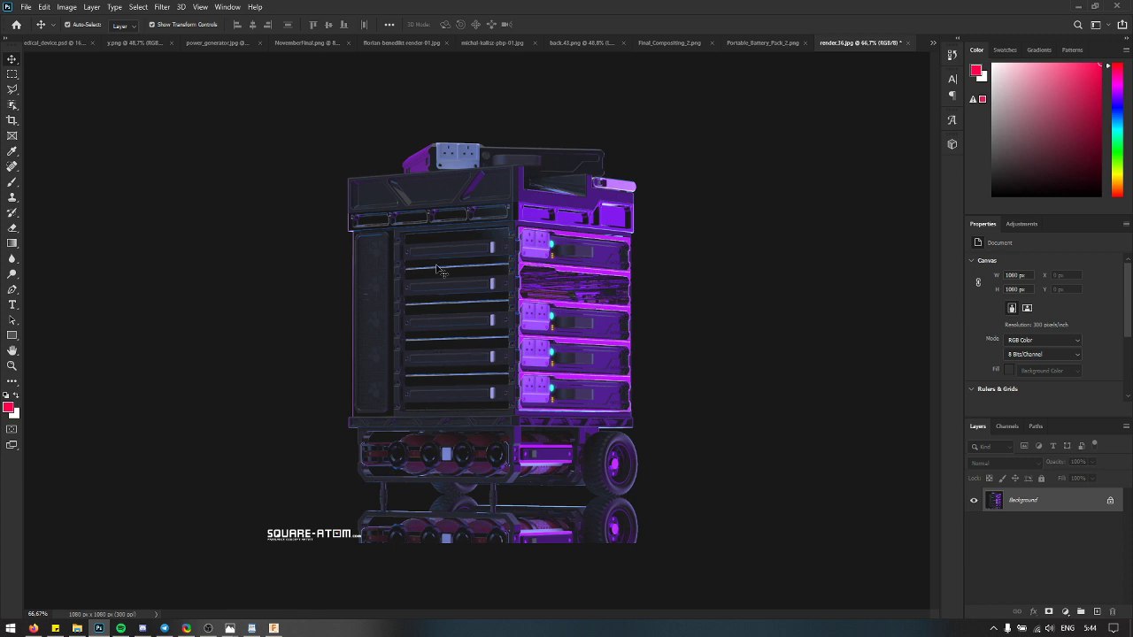
key(ctrl+z)
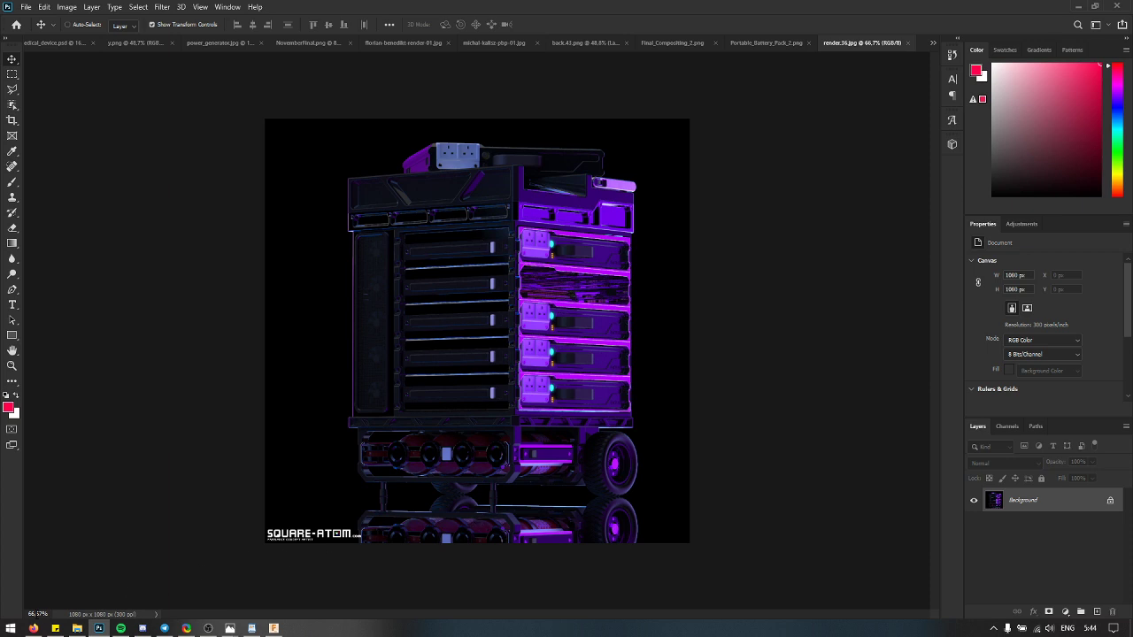
Step: Look through the square atom images in Photos from her.png past the purple renders to unknown.png
click(77, 628)
click(561, 198)
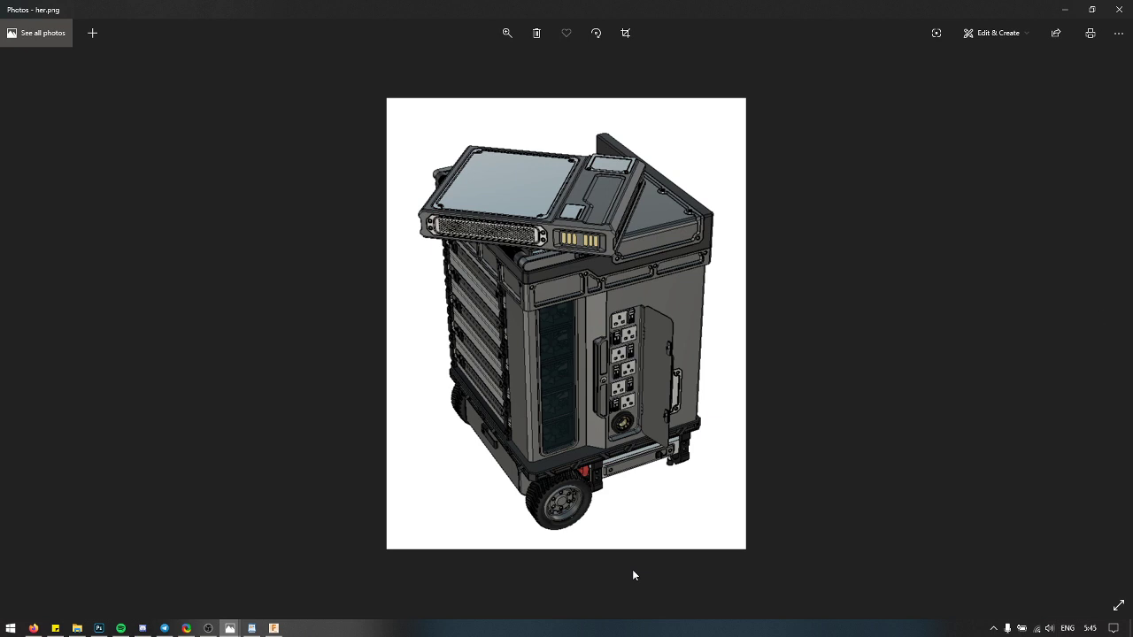
key(Right)
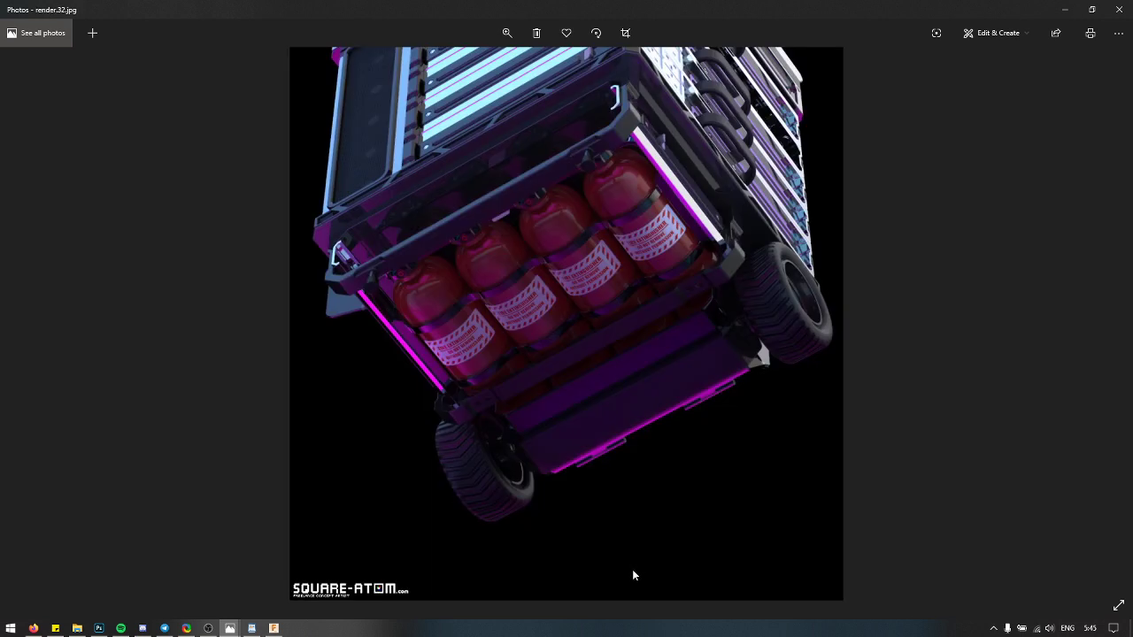
key(Right)
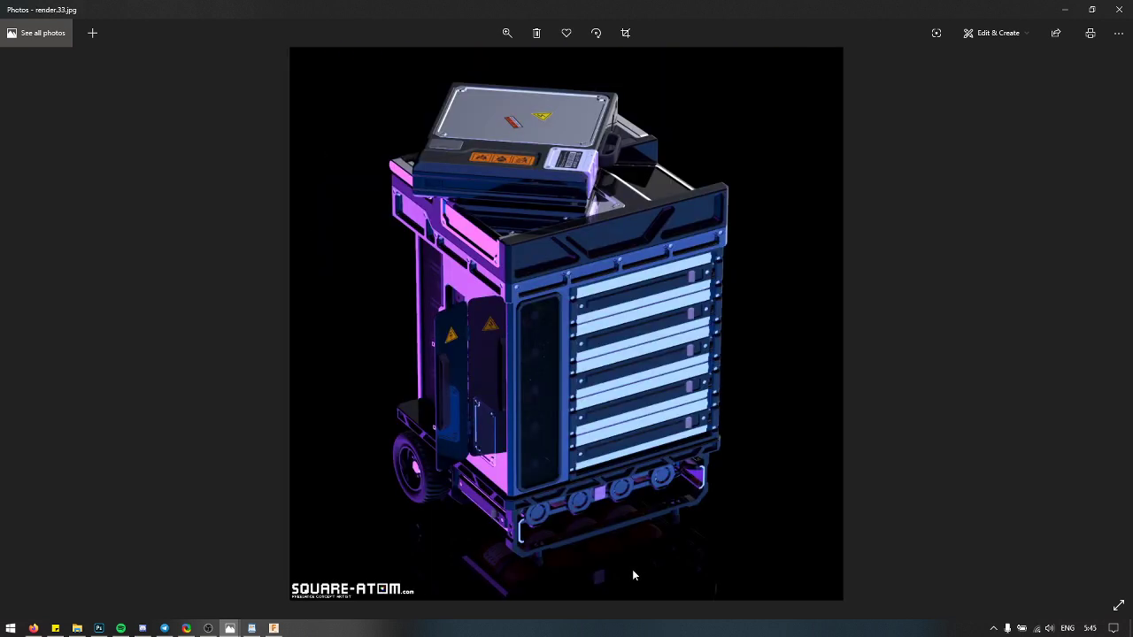
key(Right)
key(Right)
key(Right)
key(Right)
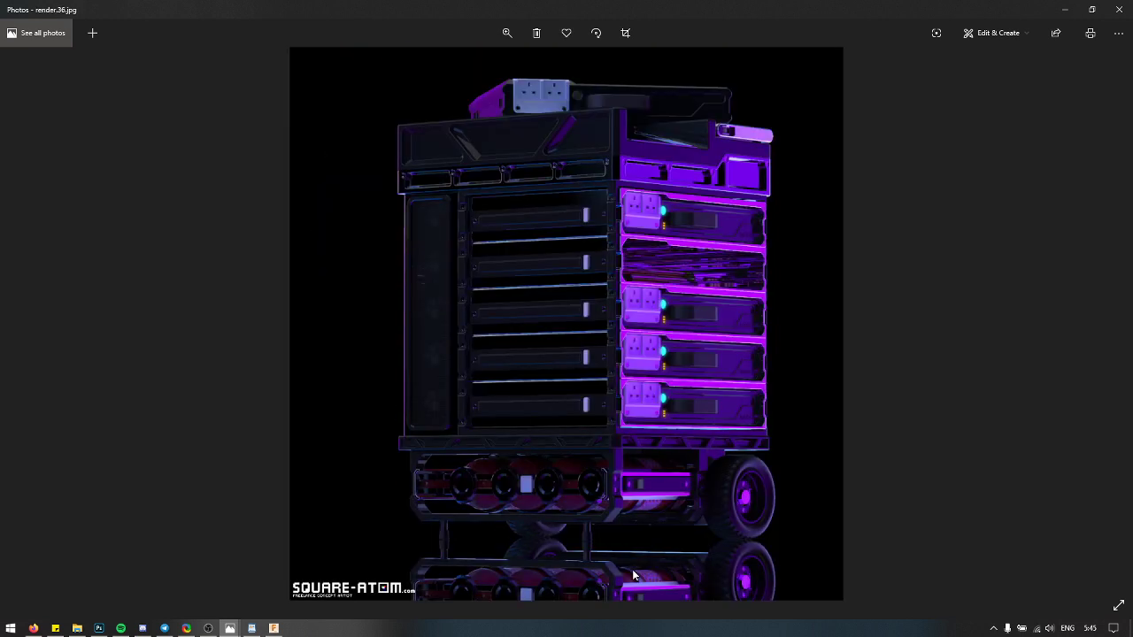
key(Right)
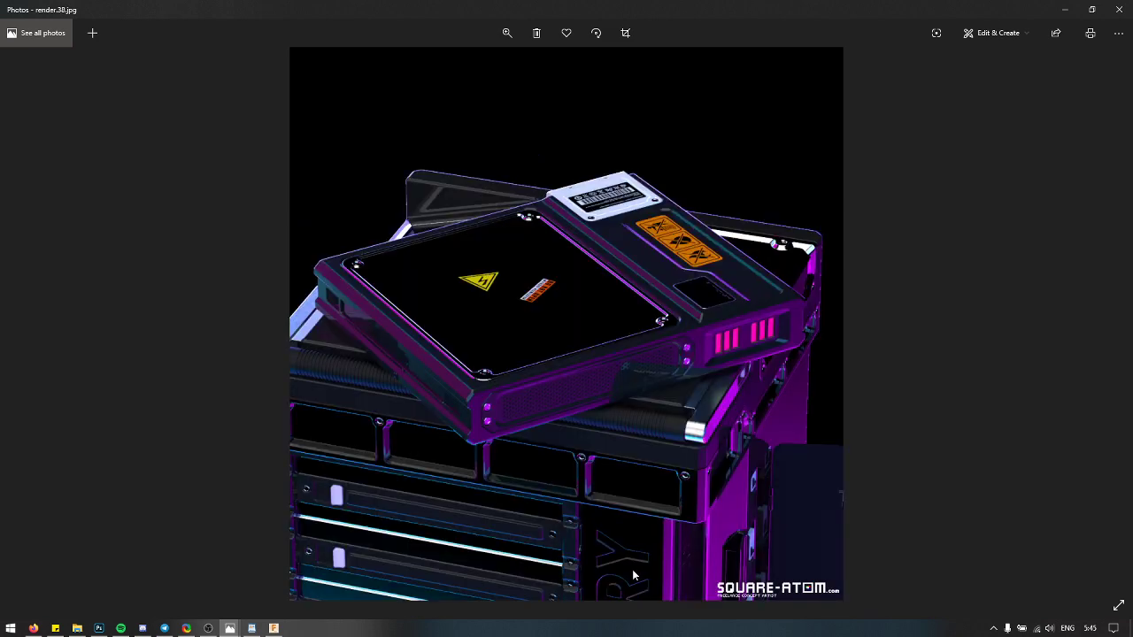
key(Right)
key(Right)
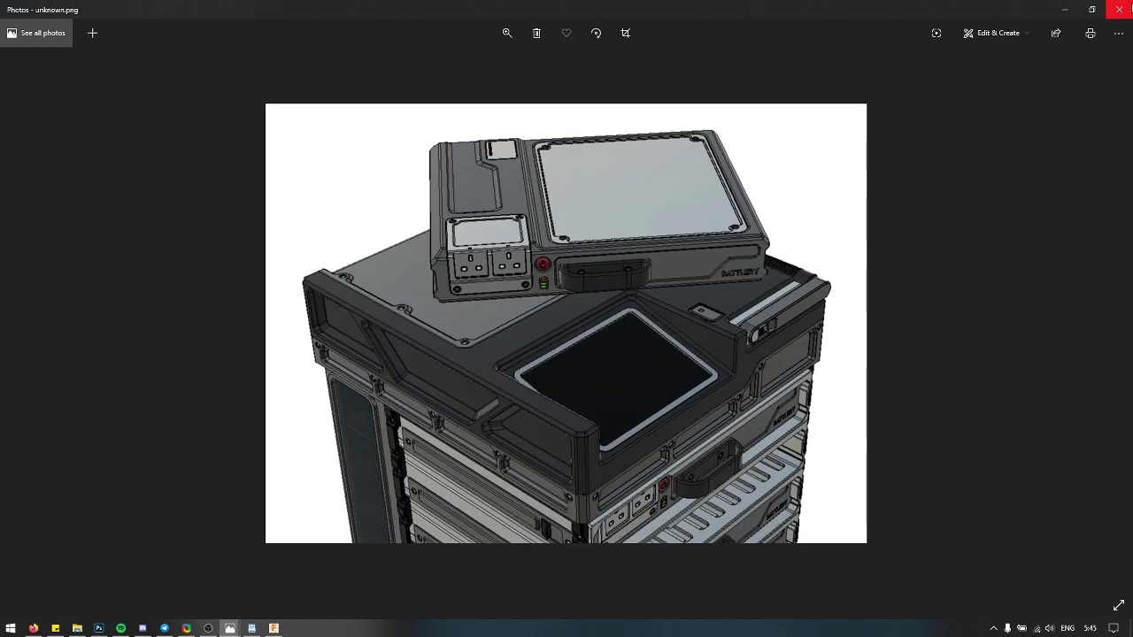
click(1120, 9)
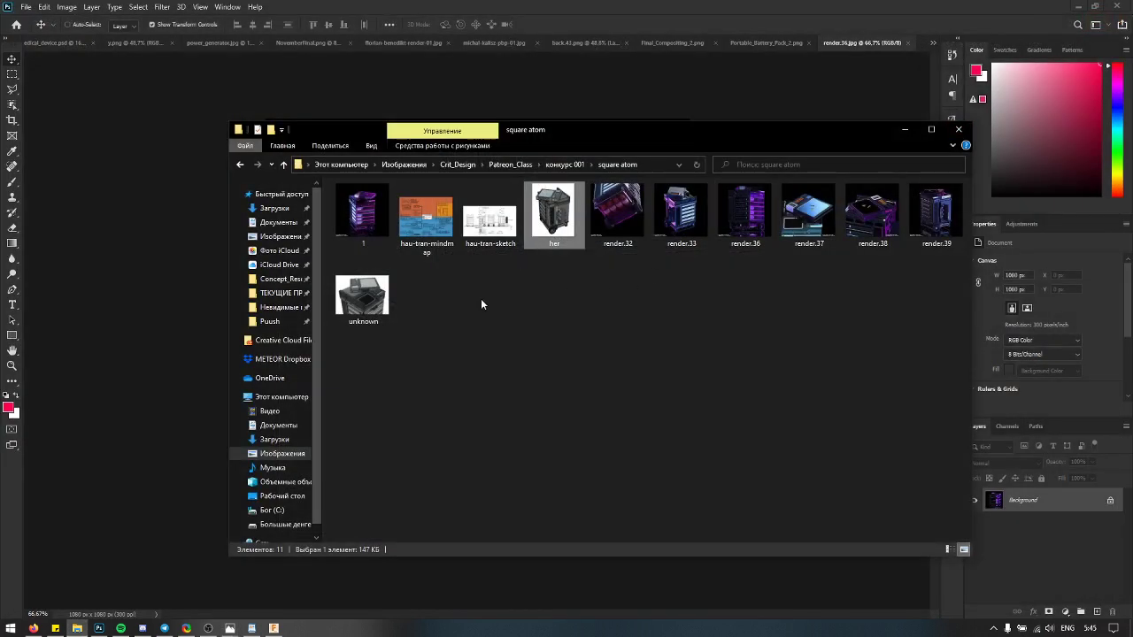
Step: Try to open unknown.png from the square atom folder as a separate Photoshop document
click(383, 301)
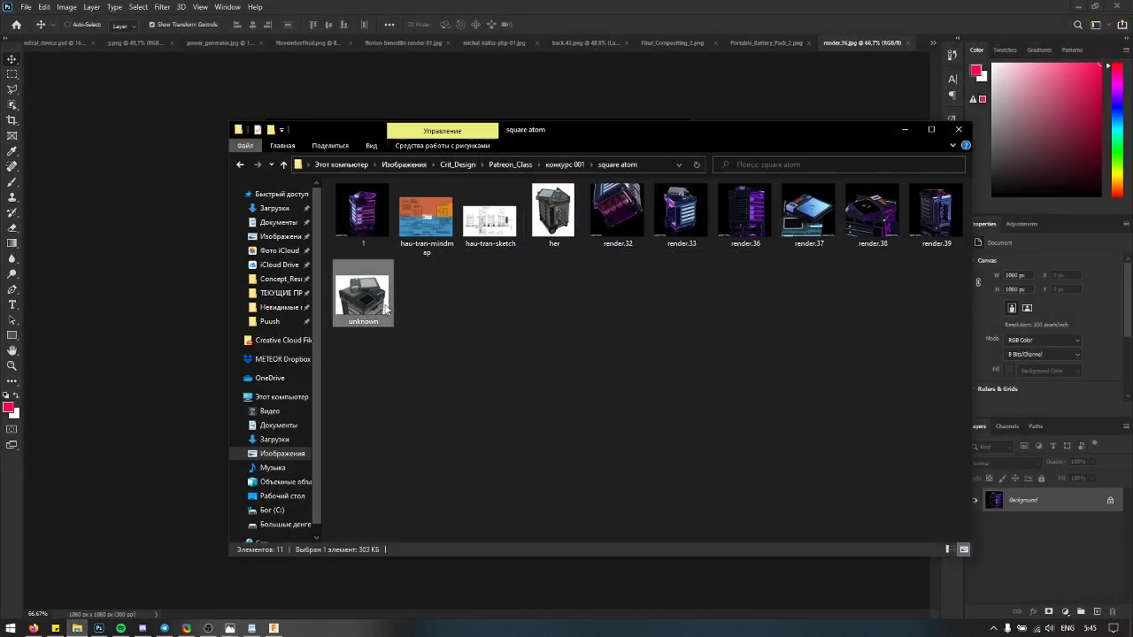
drag(917, 44, 917, 46)
drag(372, 301, 914, 49)
click(639, 60)
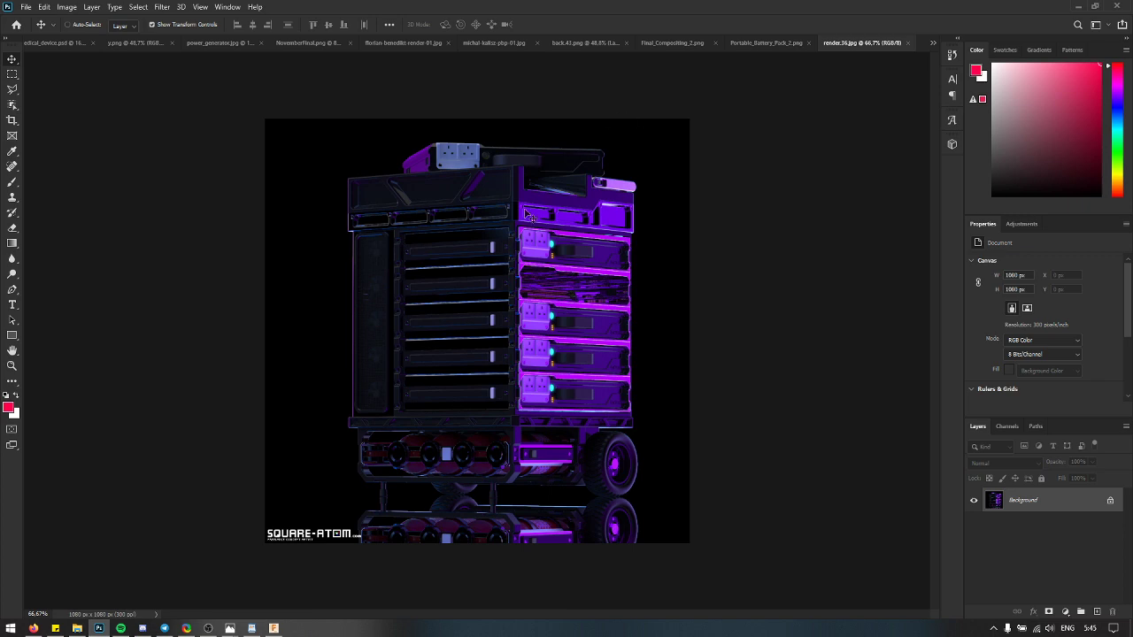
Step: Check her.png in Photos and try to open it as its own Photoshop document
click(77, 629)
double_click(571, 201)
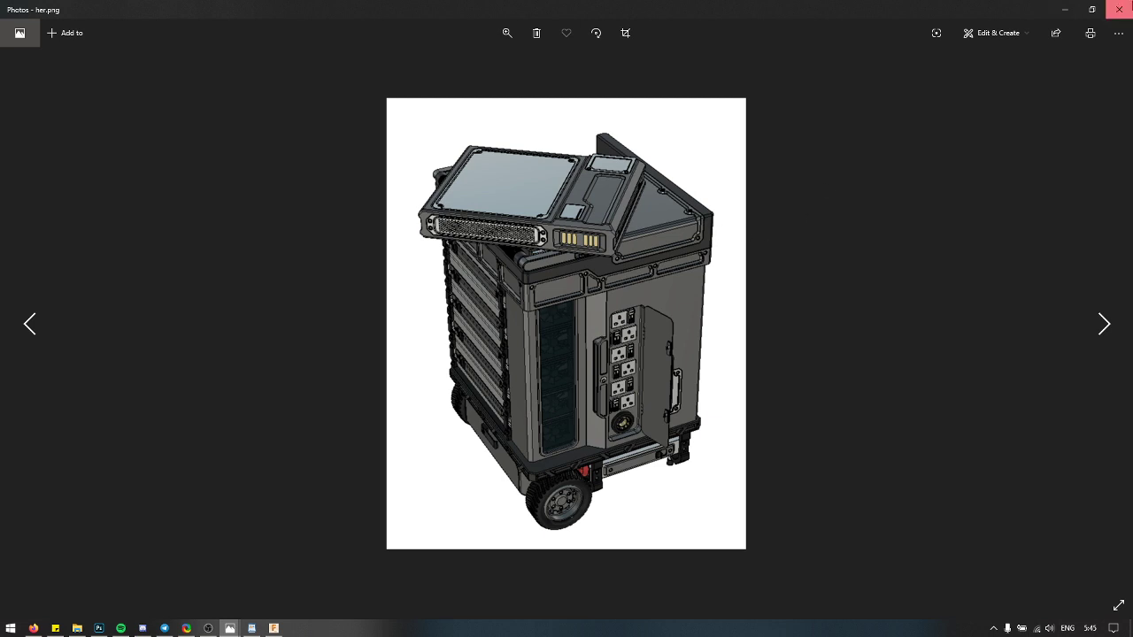
click(1119, 9)
drag(558, 217, 916, 40)
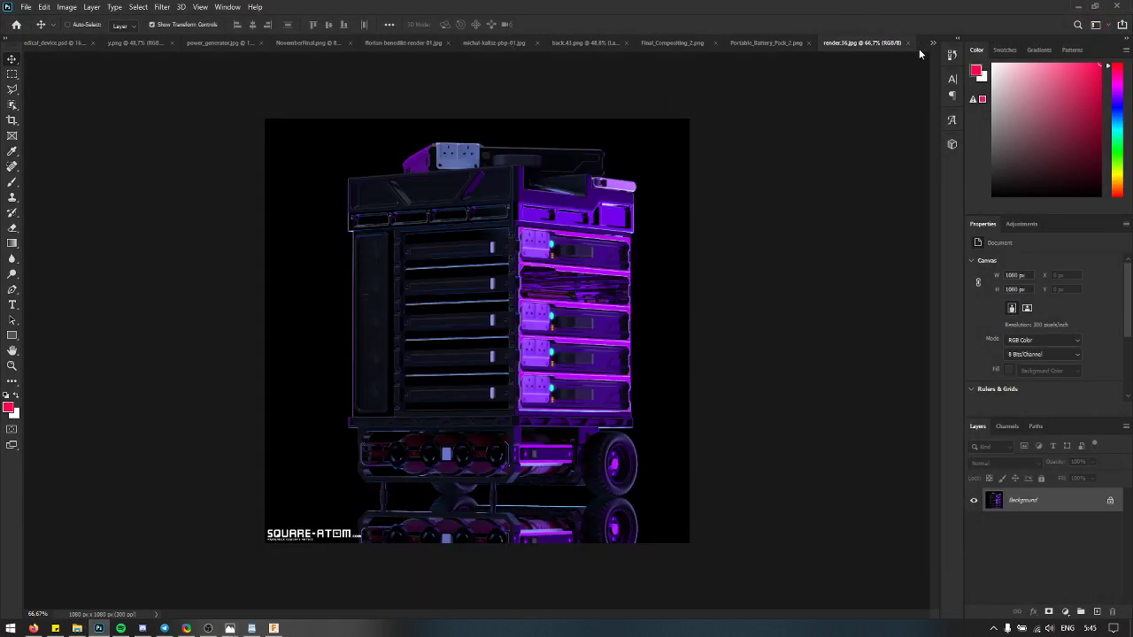
Step: Place her.png from the square atom folder as a layer over render.36.jpg in Photoshop
click(62, 627)
click(62, 628)
click(77, 628)
drag(564, 222, 639, 89)
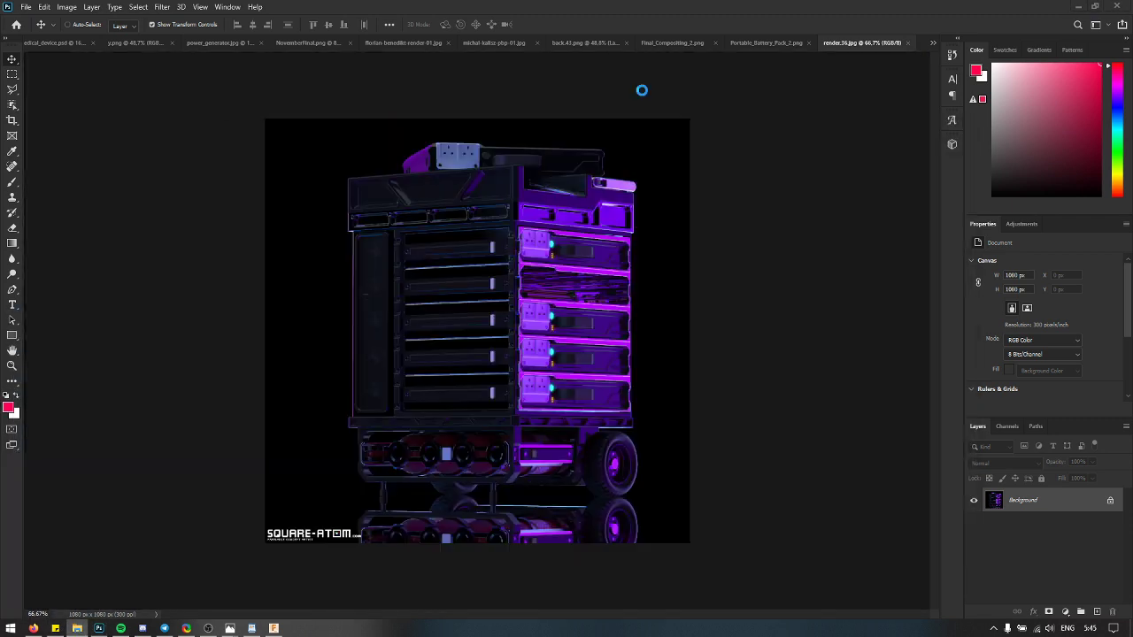
scroll(473, 316, up, 5)
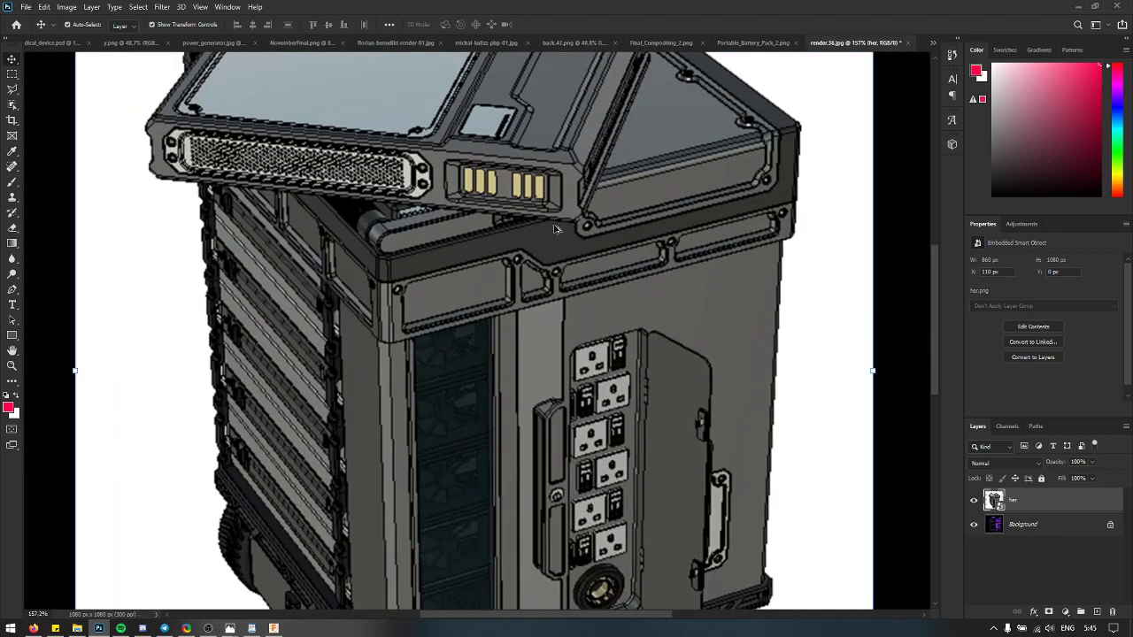
key(Return)
Step: Add an empty layer above the her image and start marking the upper casing's corner bolt with the red brush
key(b)
click(751, 181)
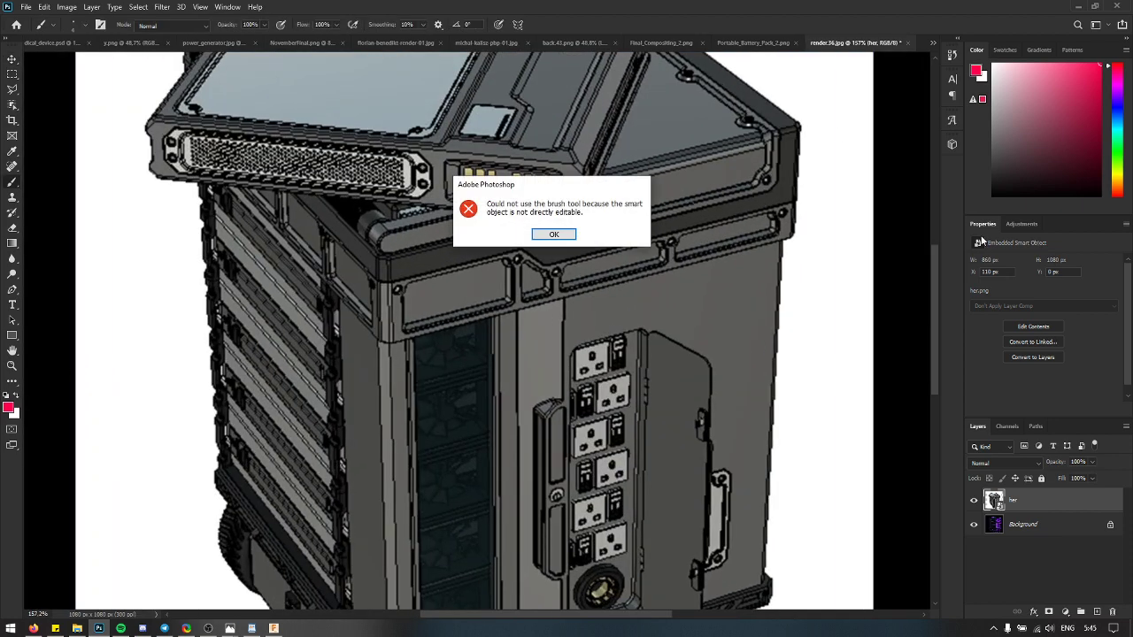
key(Return)
click(1081, 611)
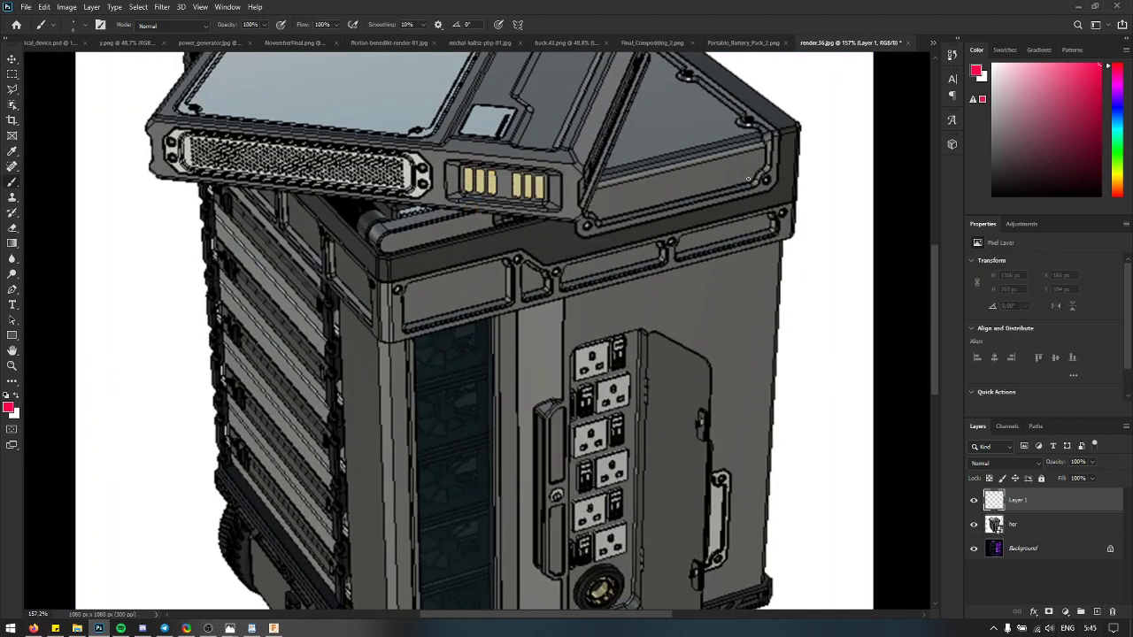
key(ctrl+z)
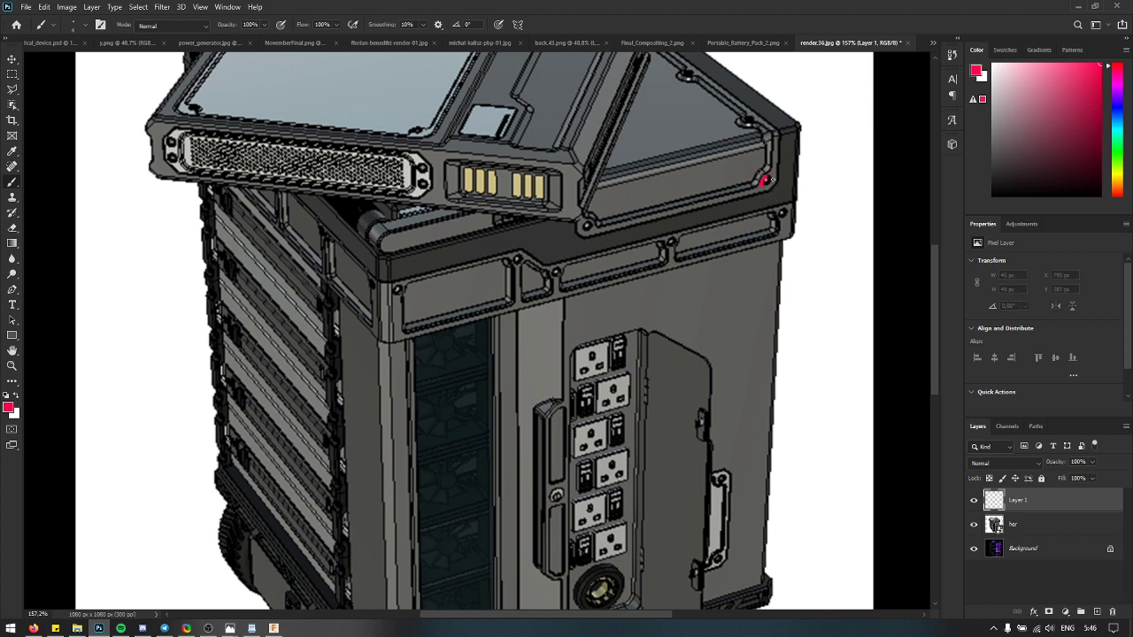